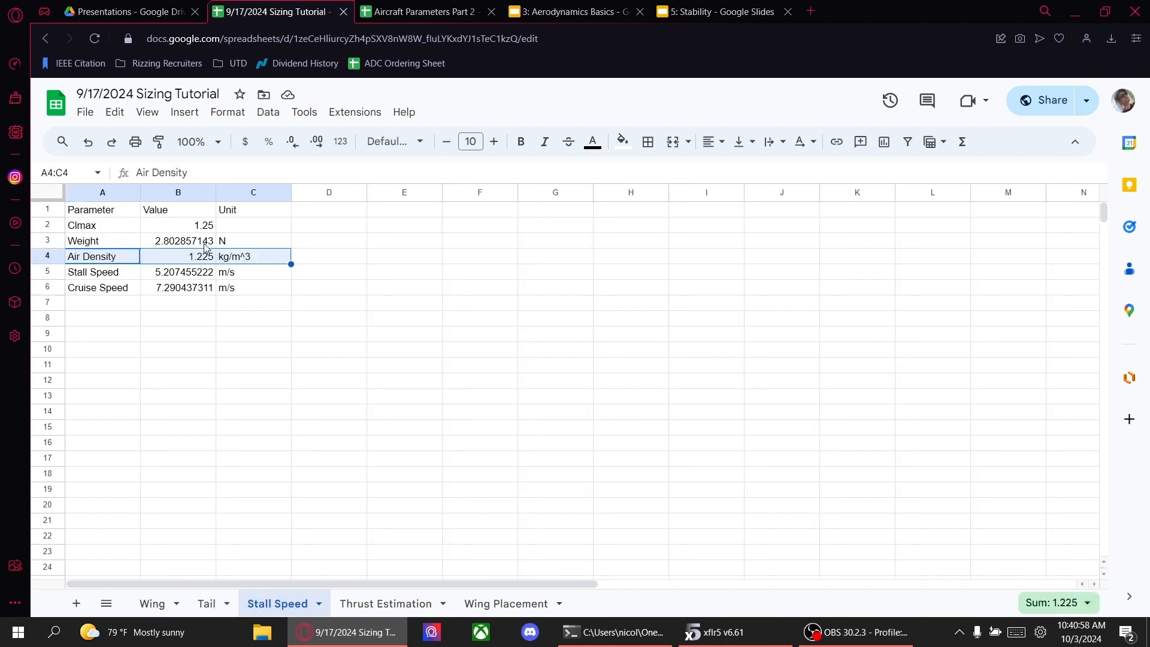
# Step: Move the Wing Placement sheet ahead of the Thrust Estimation sheet
pyautogui.click(204, 246)
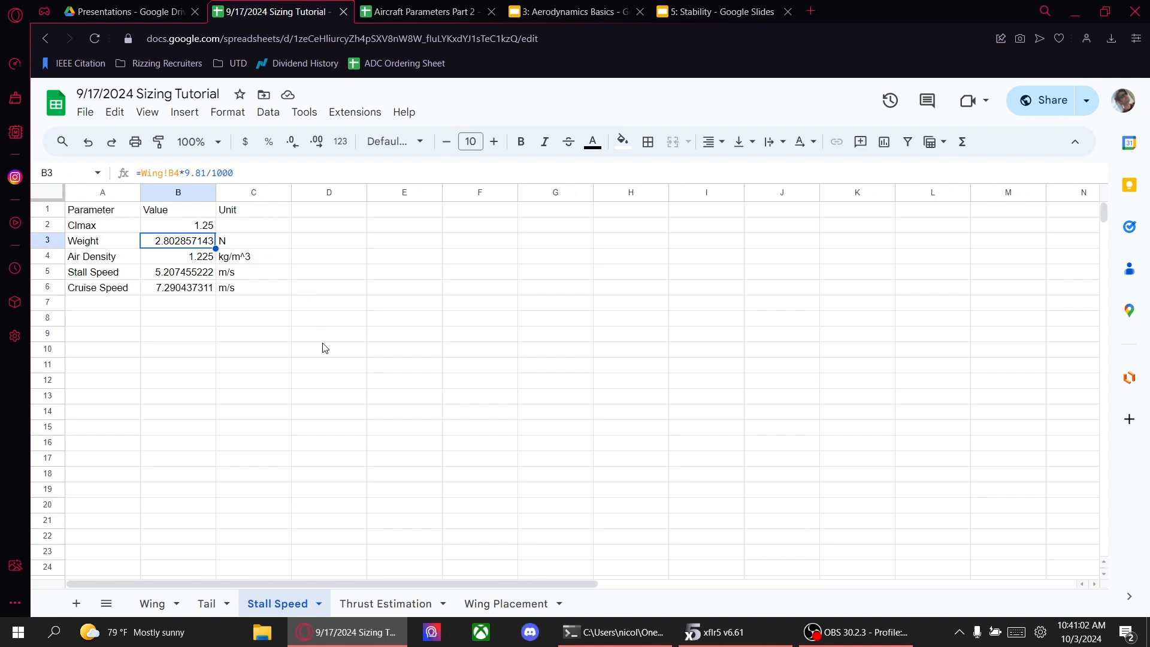
pyautogui.click(227, 259)
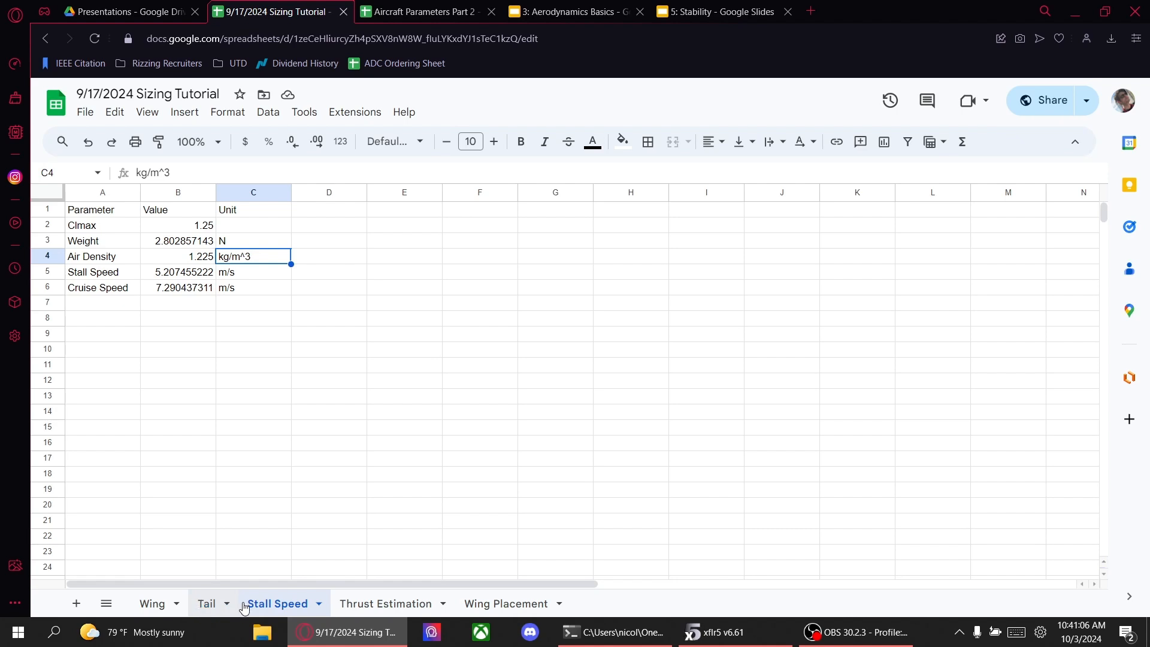
pyautogui.moveTo(503, 604); pyautogui.dragTo(371, 596)
# Step: Start the Wing Incidence formula in B10 of Wing Placement as =2*'Stall Speed'!B3/()
pyautogui.click(185, 354)
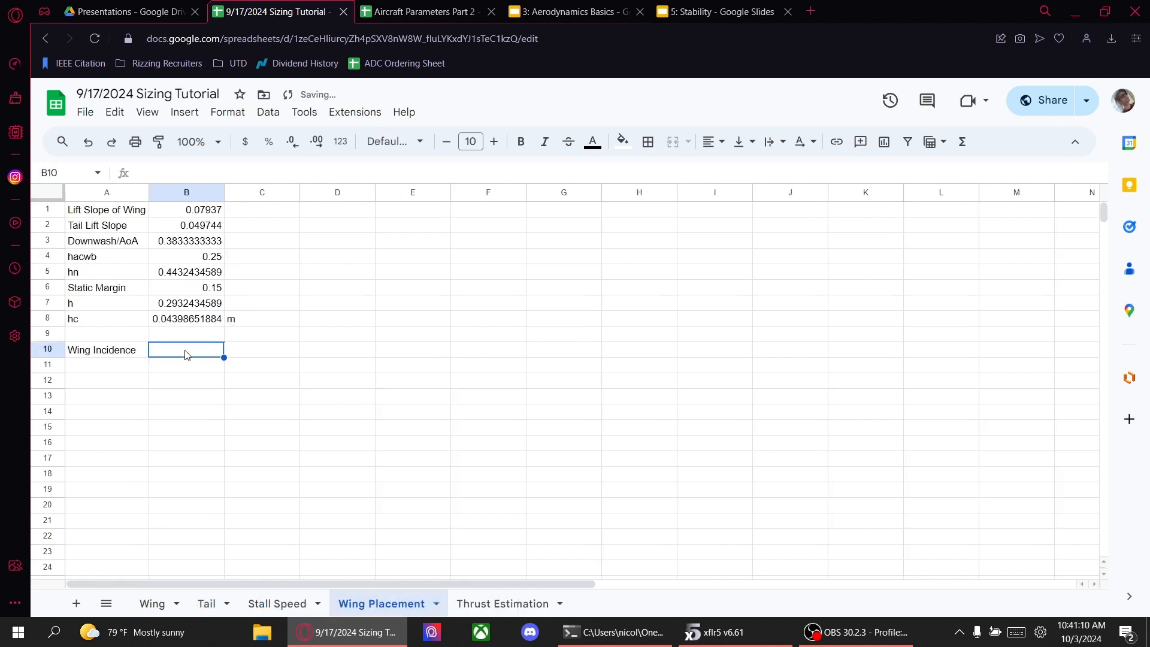
pyautogui.write('=')
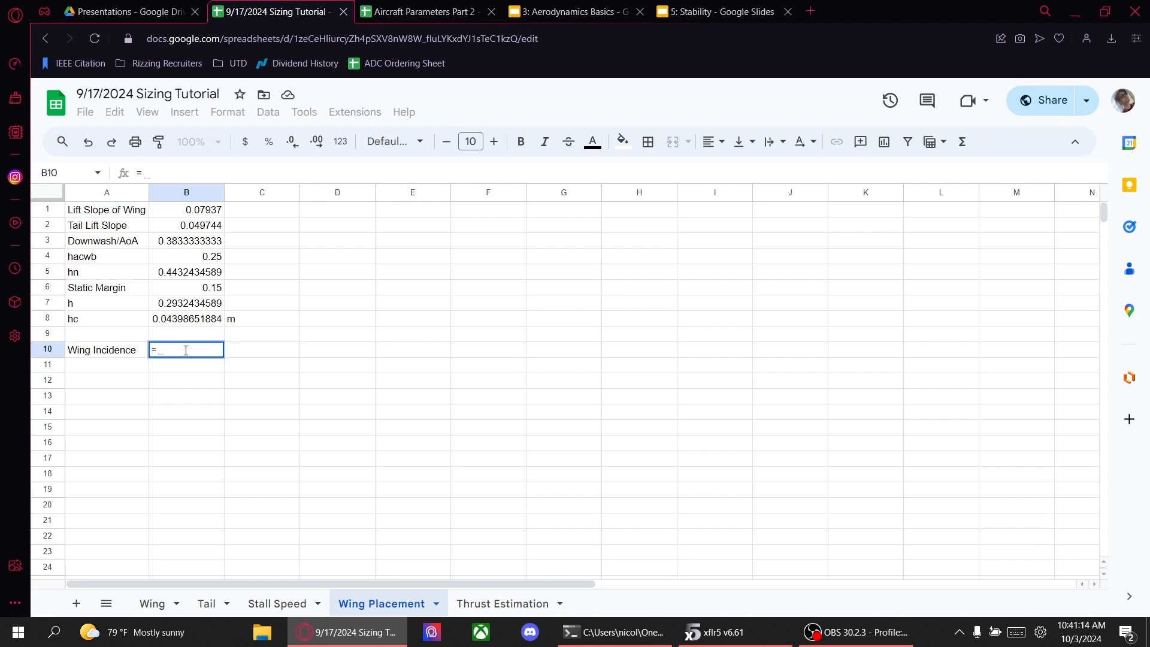
pyautogui.write('2*')
pyautogui.click(267, 605)
pyautogui.click(182, 242)
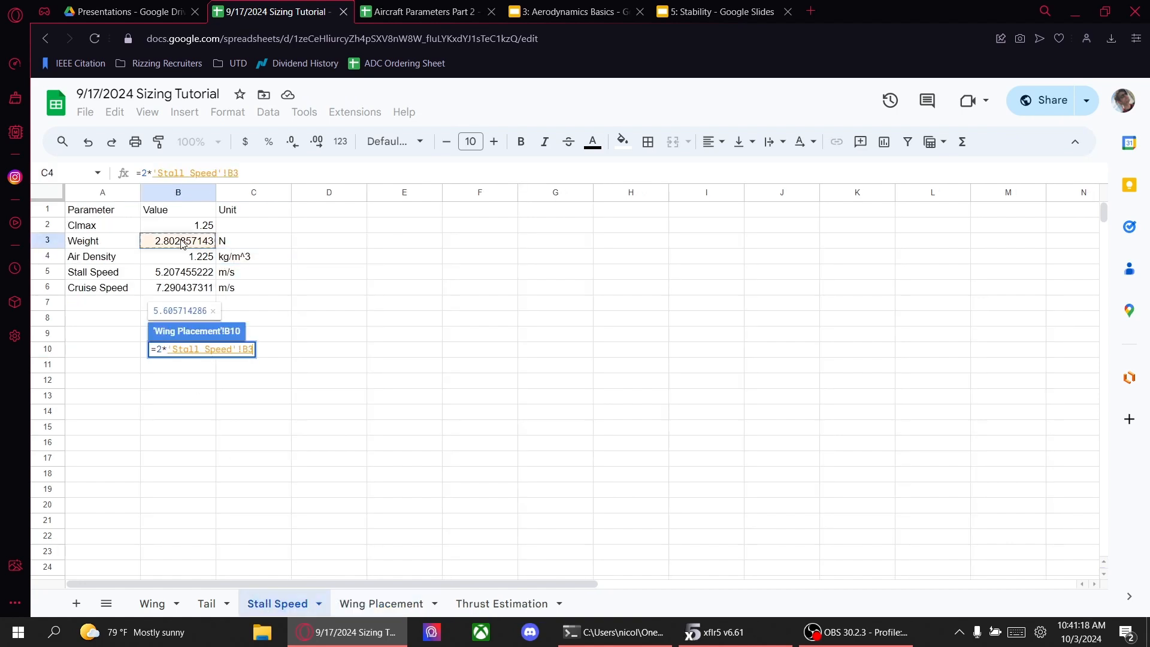
pyautogui.write('/(')
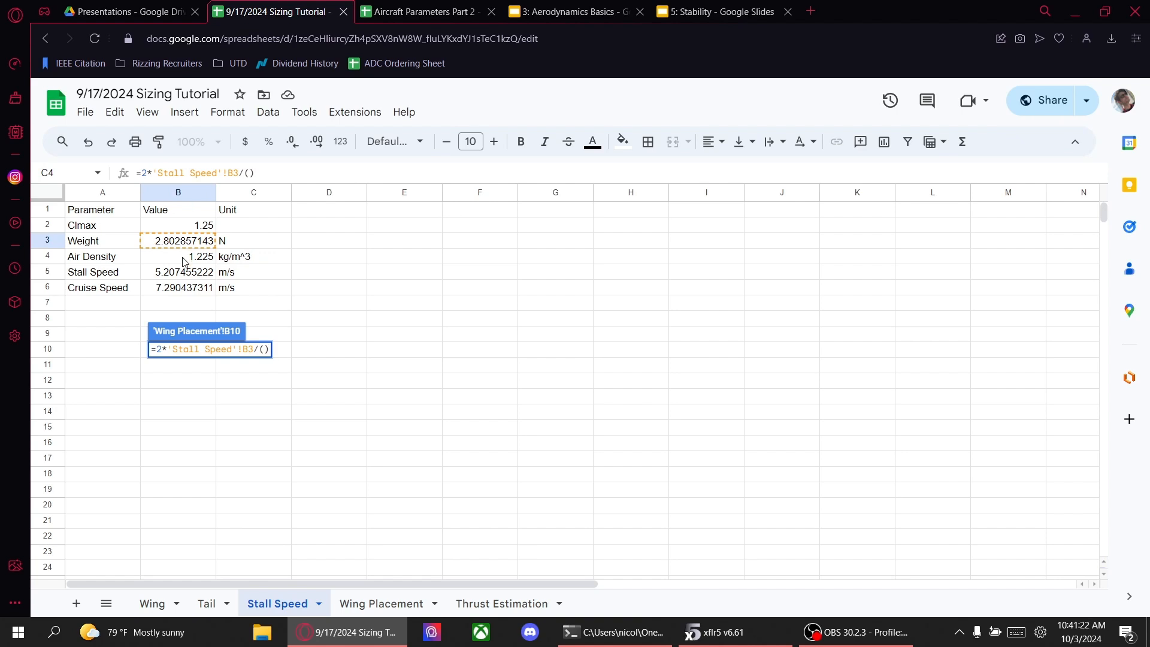
pyautogui.press('Return')
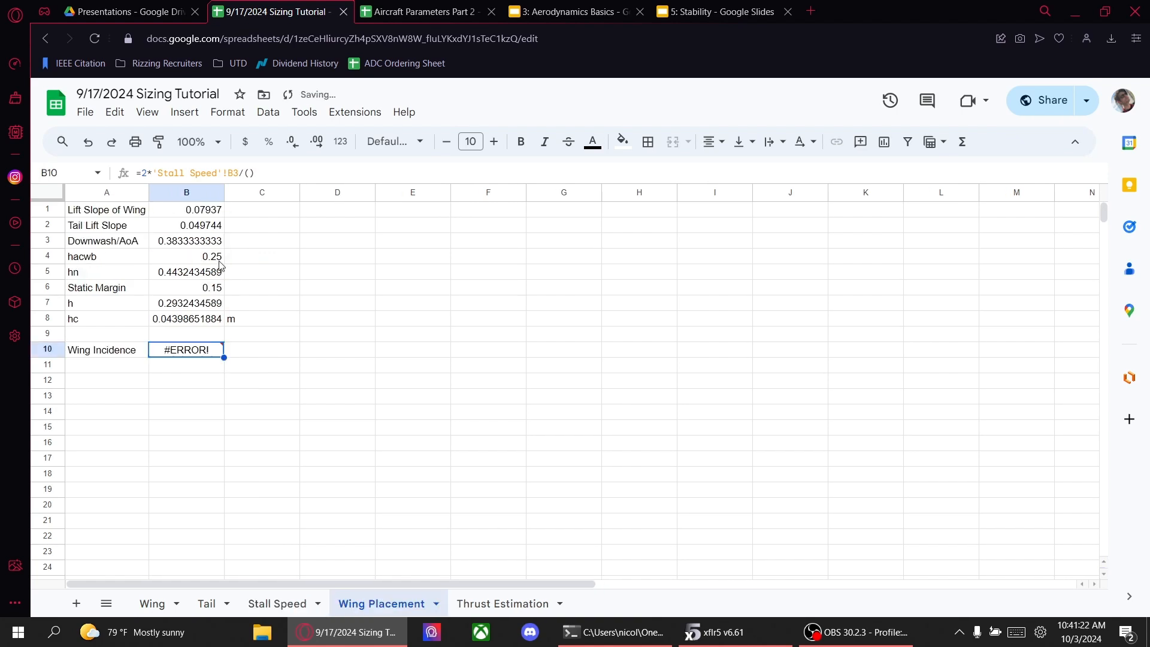
pyautogui.click(250, 173)
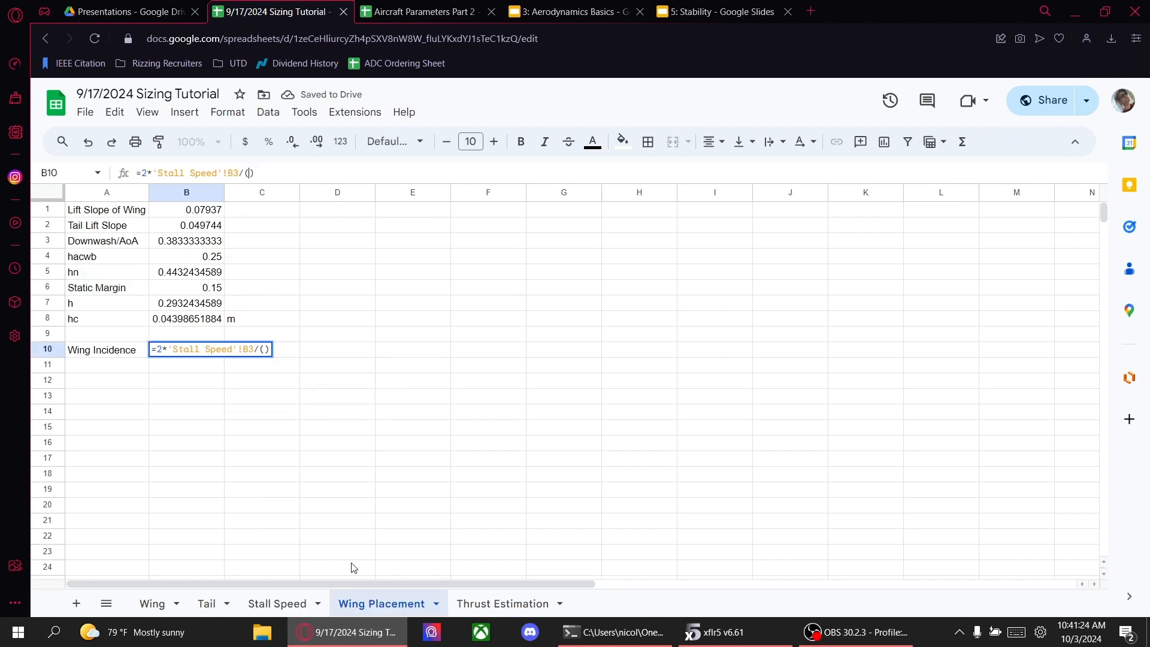
pyautogui.click(277, 604)
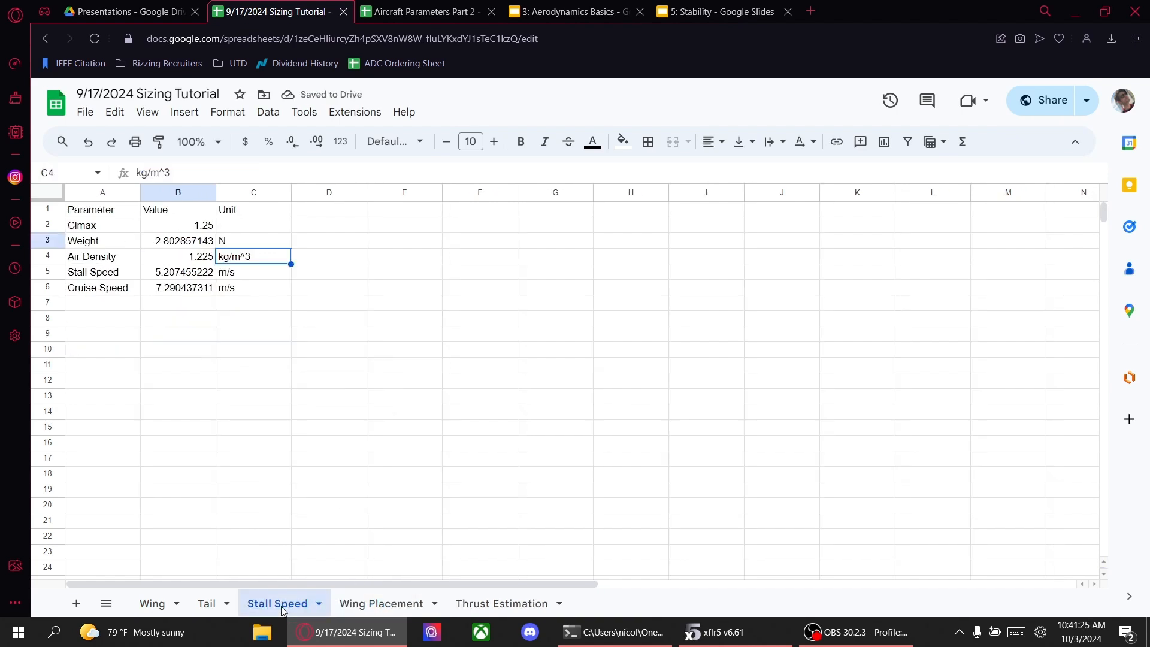
pyautogui.click(196, 256)
pyautogui.click(375, 611)
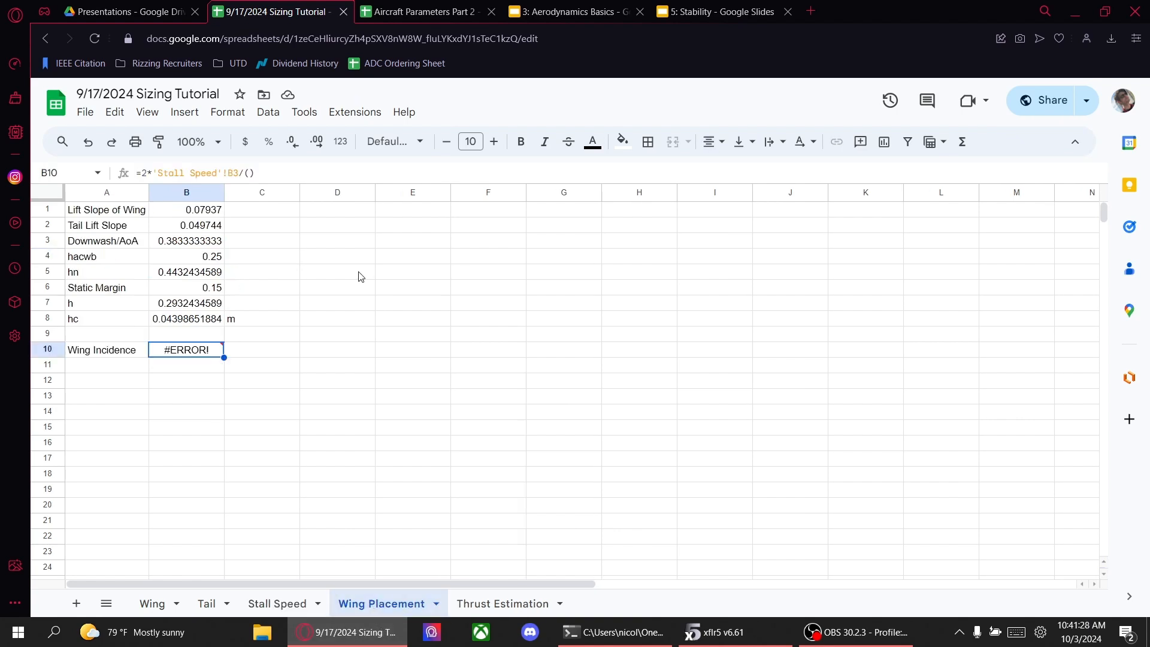
# Step: Fill the brackets of the Wing Incidence formula with air density times cruise speed squared, 'Stall Speed'!B4*'Stall Speed'!B6^2
pyautogui.click(250, 173)
pyautogui.write('1.2')
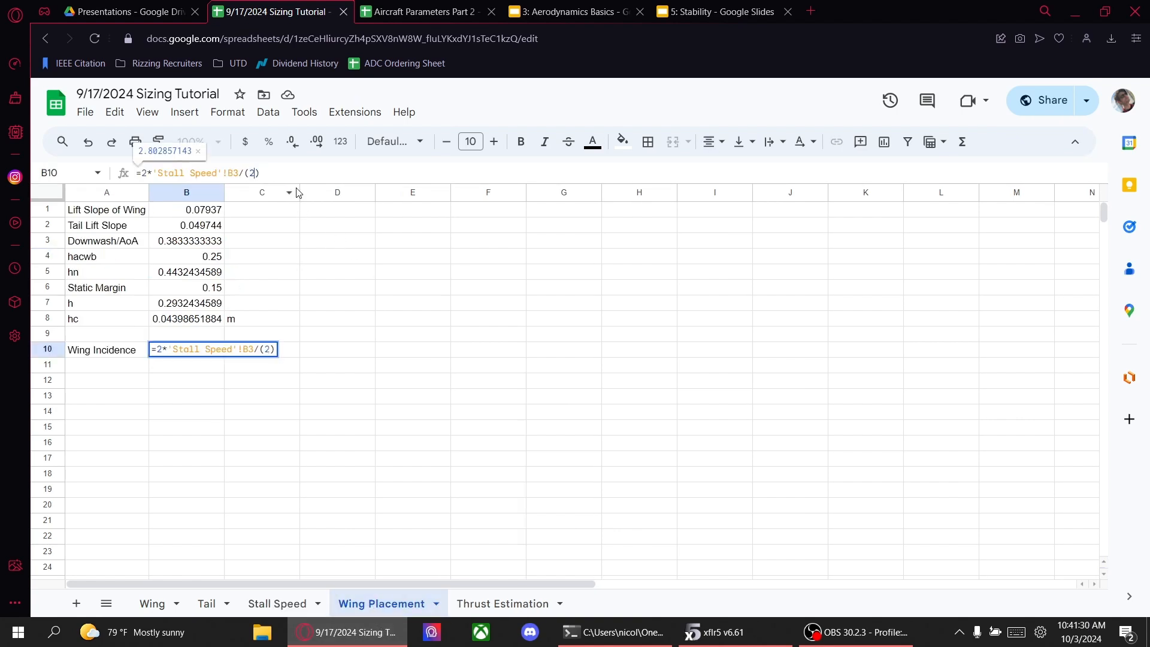
pyautogui.press('BackSpace')
pyautogui.press('BackSpace')
pyautogui.press('BackSpace')
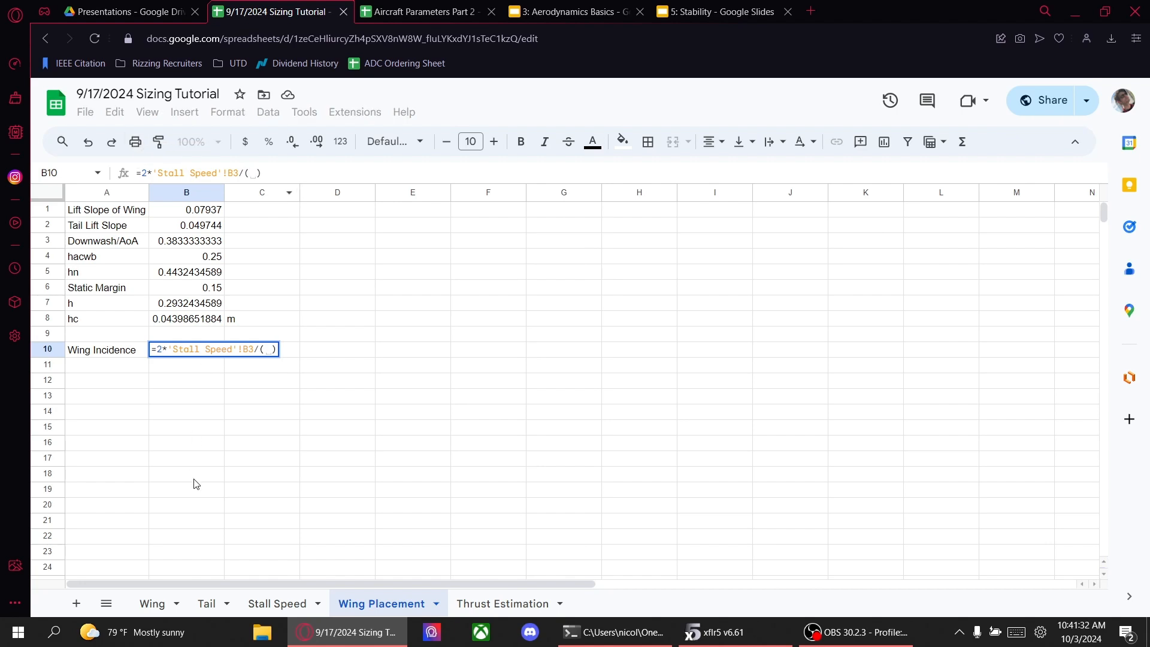
pyautogui.click(277, 604)
pyautogui.click(185, 262)
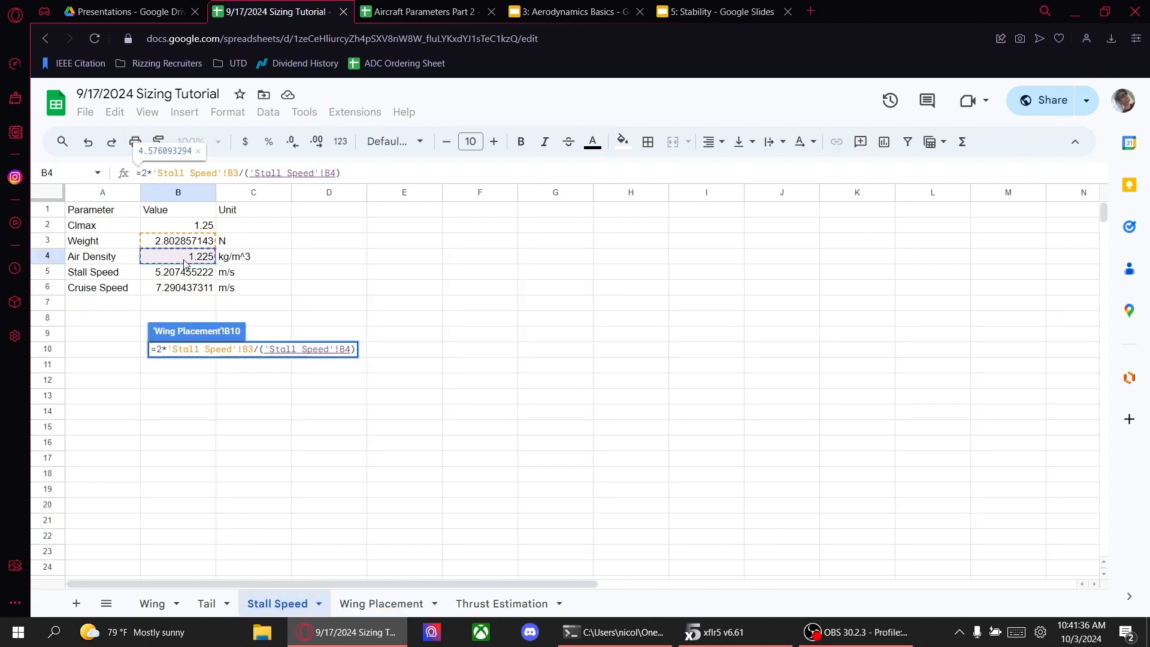
pyautogui.write('*')
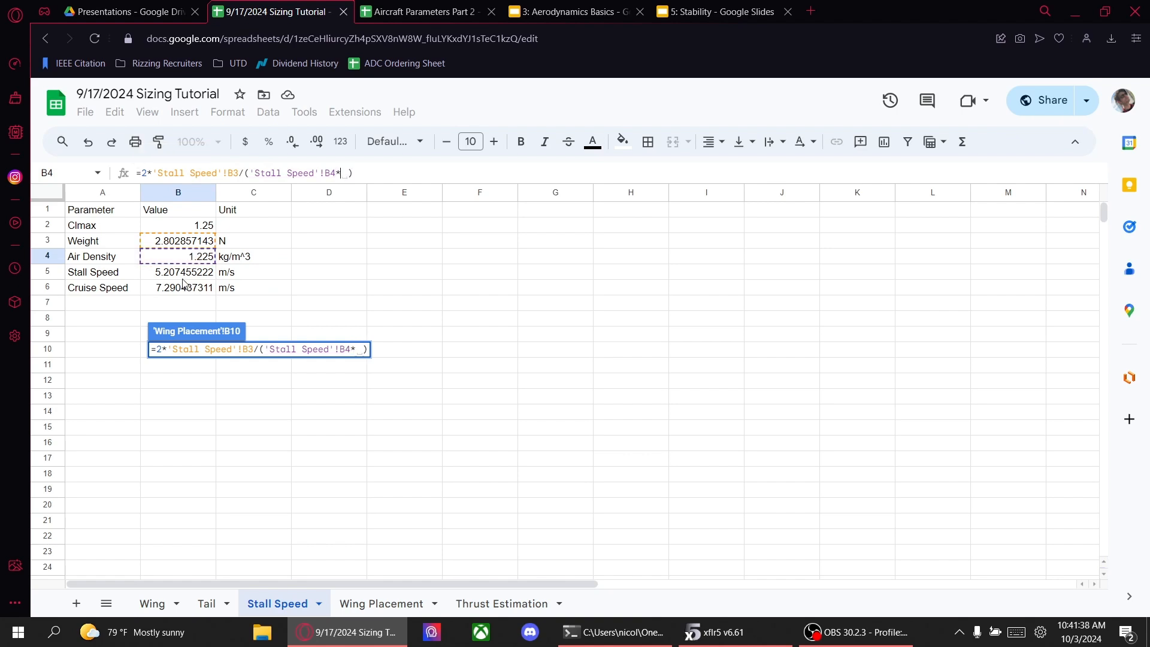
pyautogui.click(184, 287)
pyautogui.write('^2')
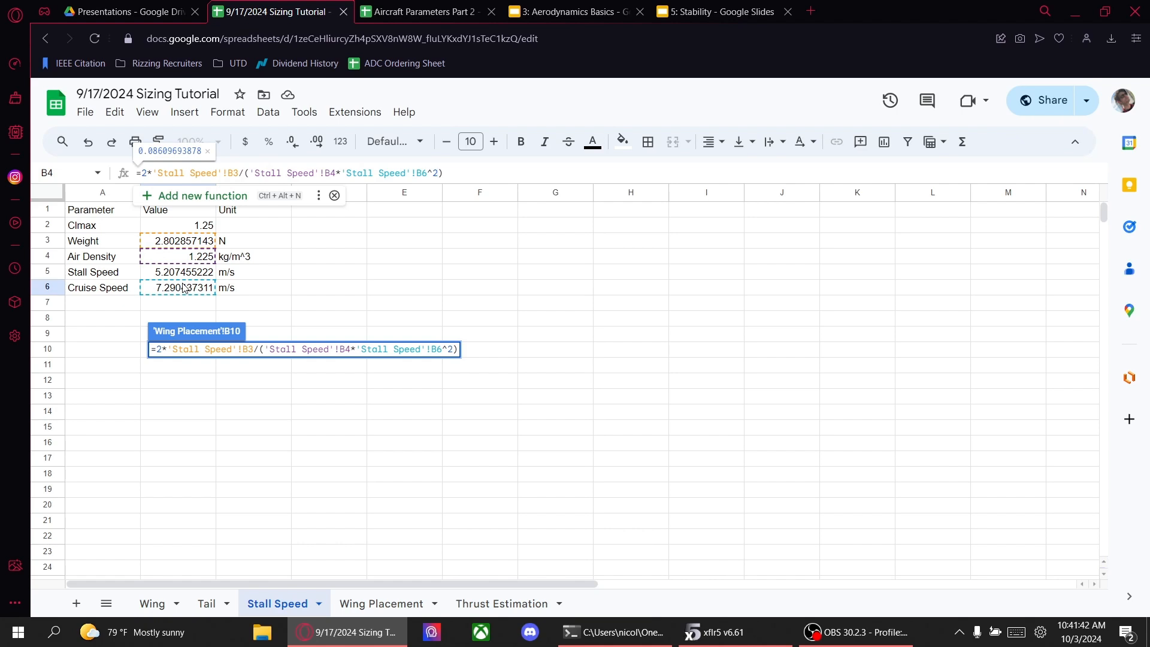
# Step: Complete the Wing Incidence formula by multiplying its denominator by the wing area Wing!B5 and the wing lift slope B1
pyautogui.write('*')
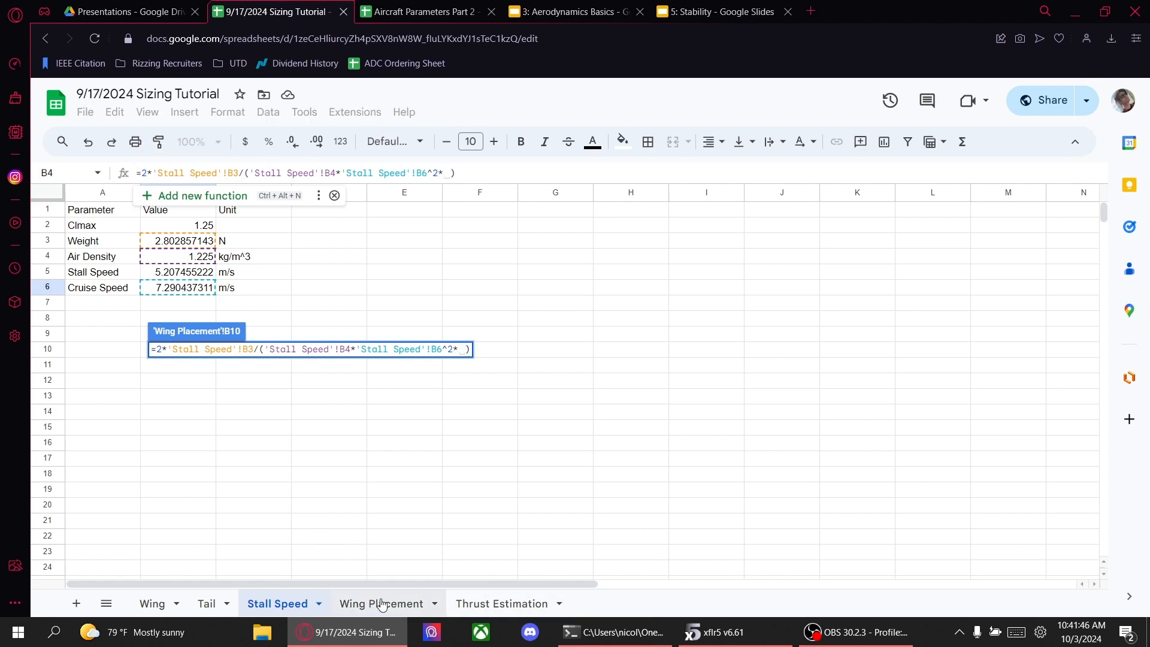
pyautogui.click(152, 603)
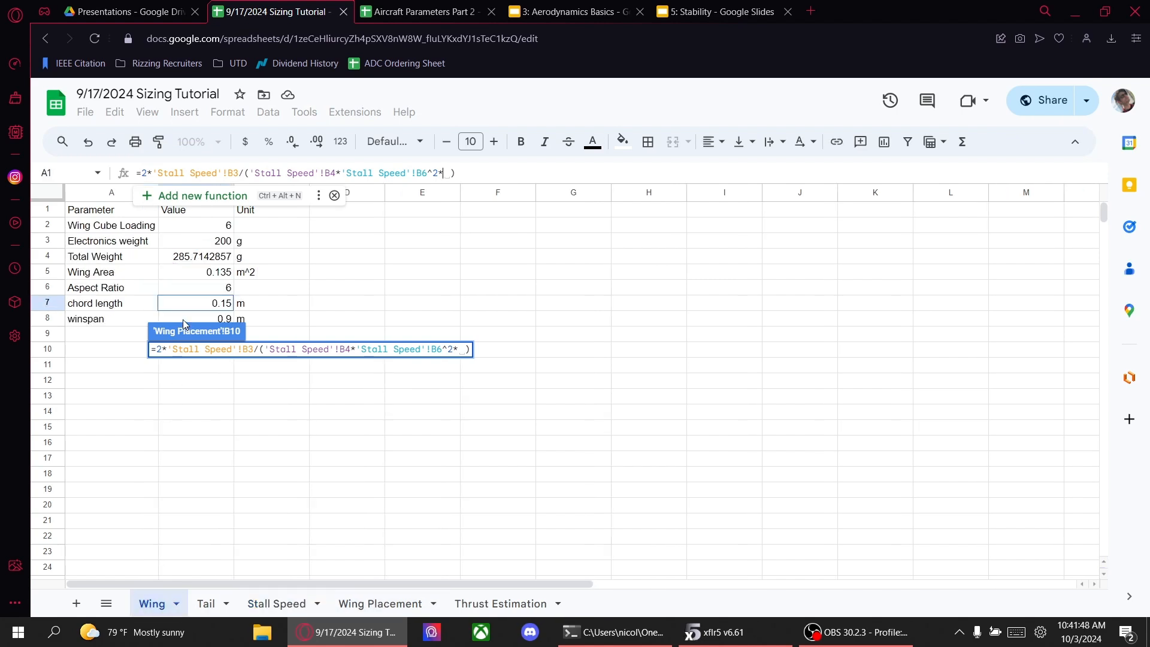
pyautogui.click(193, 277)
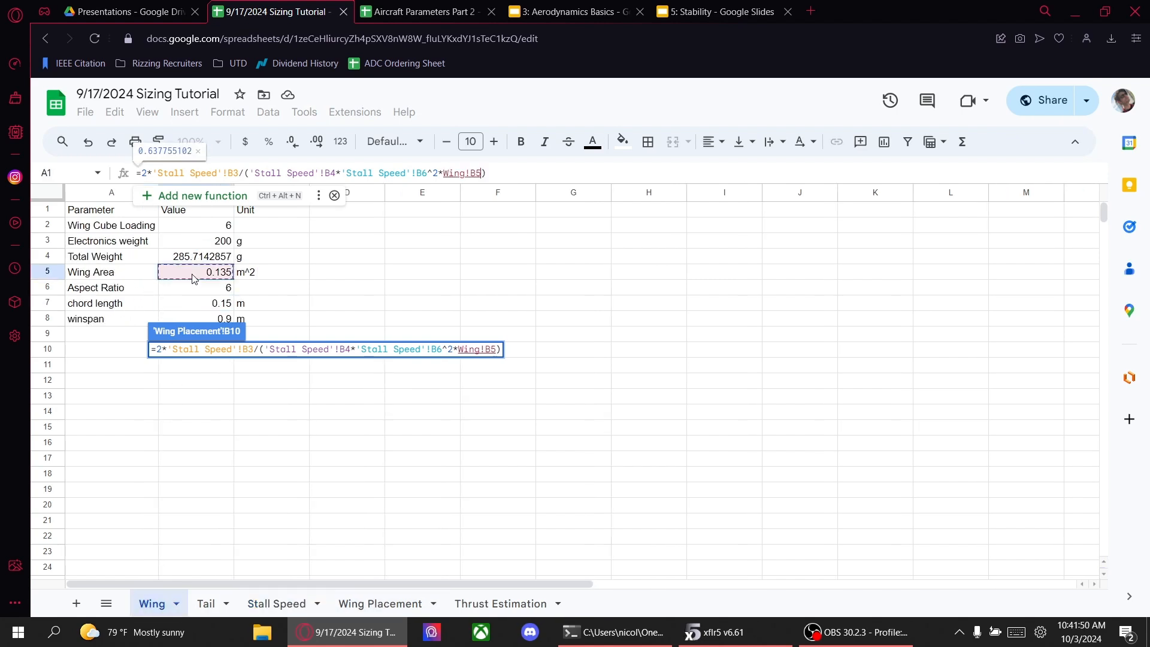
pyautogui.write('*')
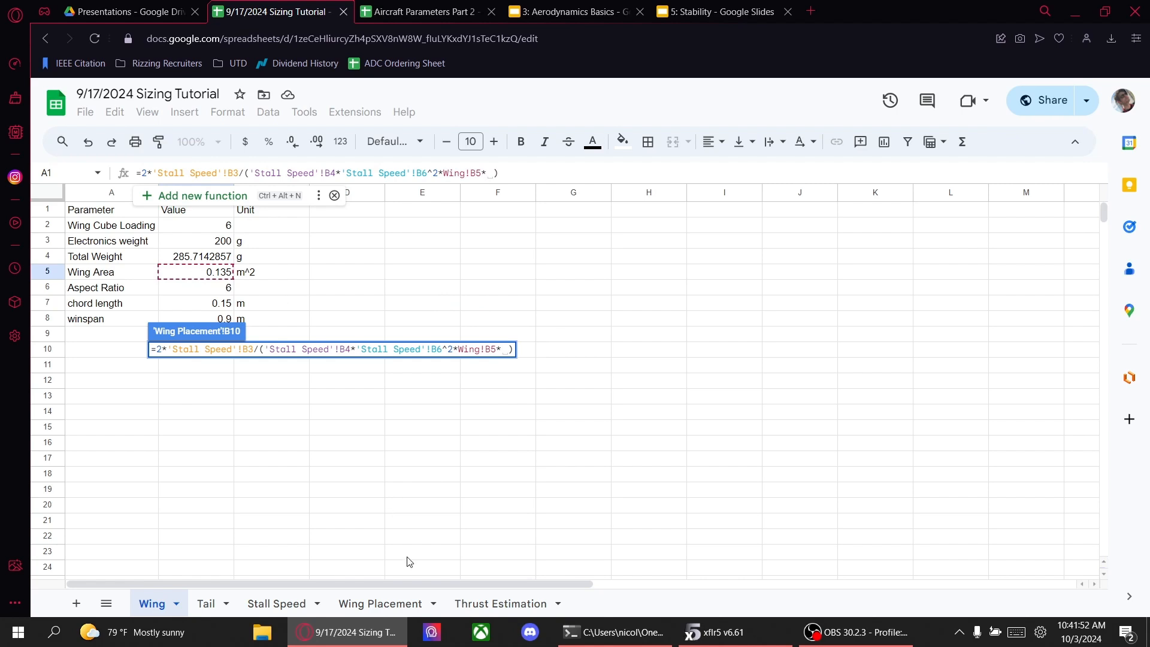
pyautogui.click(382, 605)
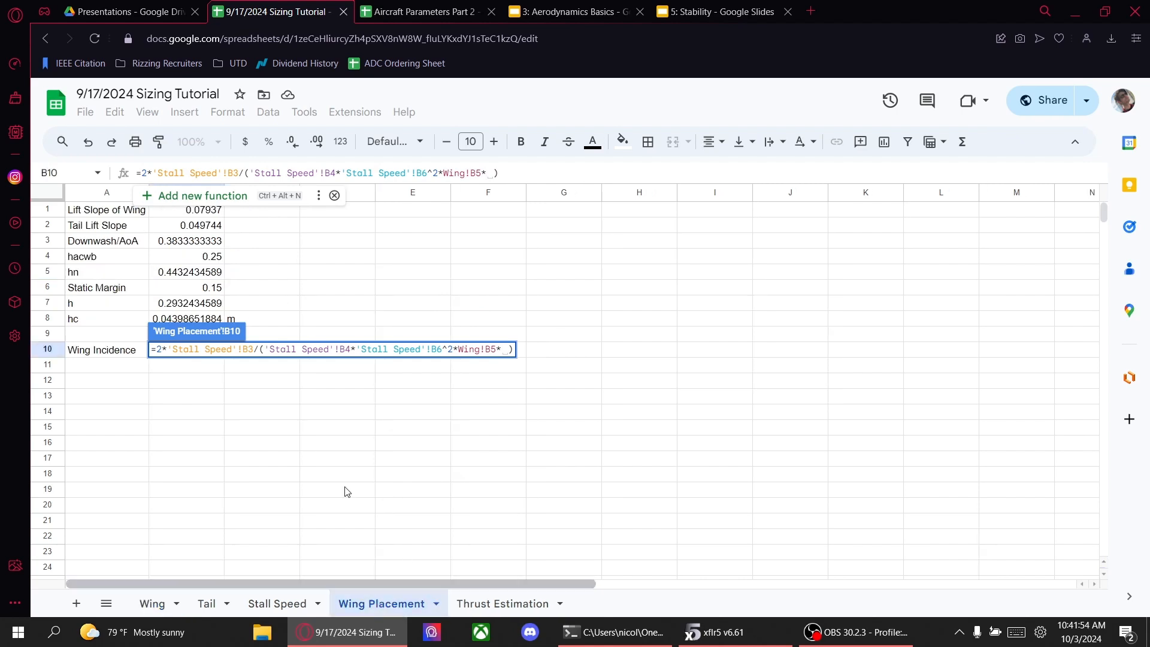
pyautogui.click(165, 214)
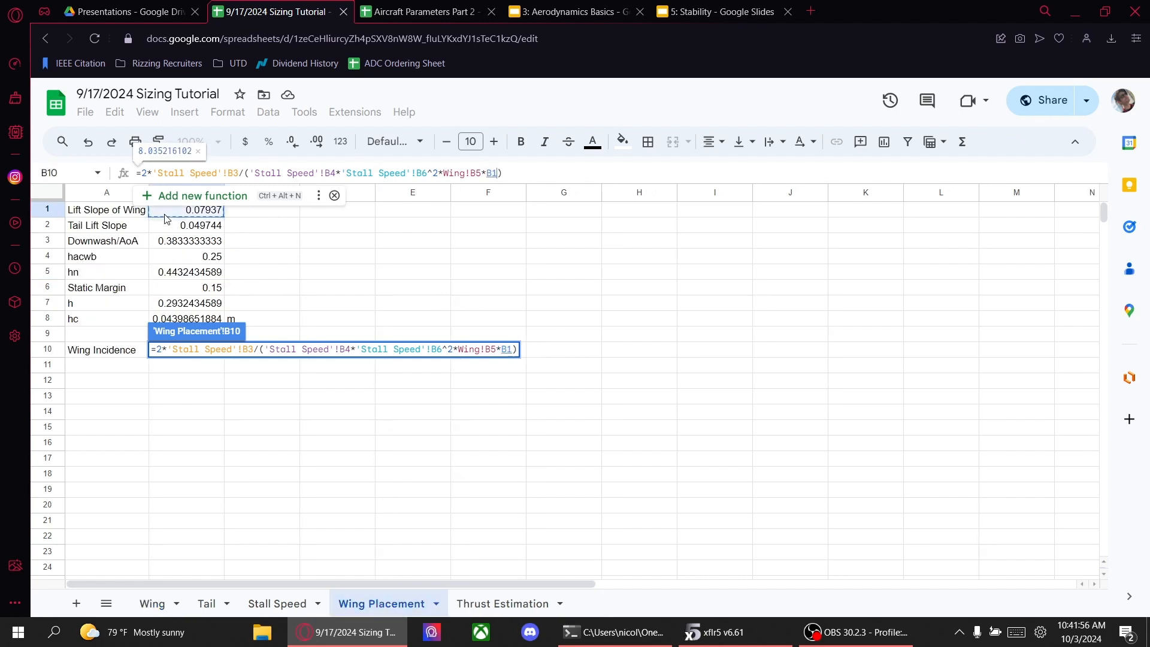
pyautogui.write("'")
pyautogui.press('BackSpace')
pyautogui.press('Return')
pyautogui.click(164, 354)
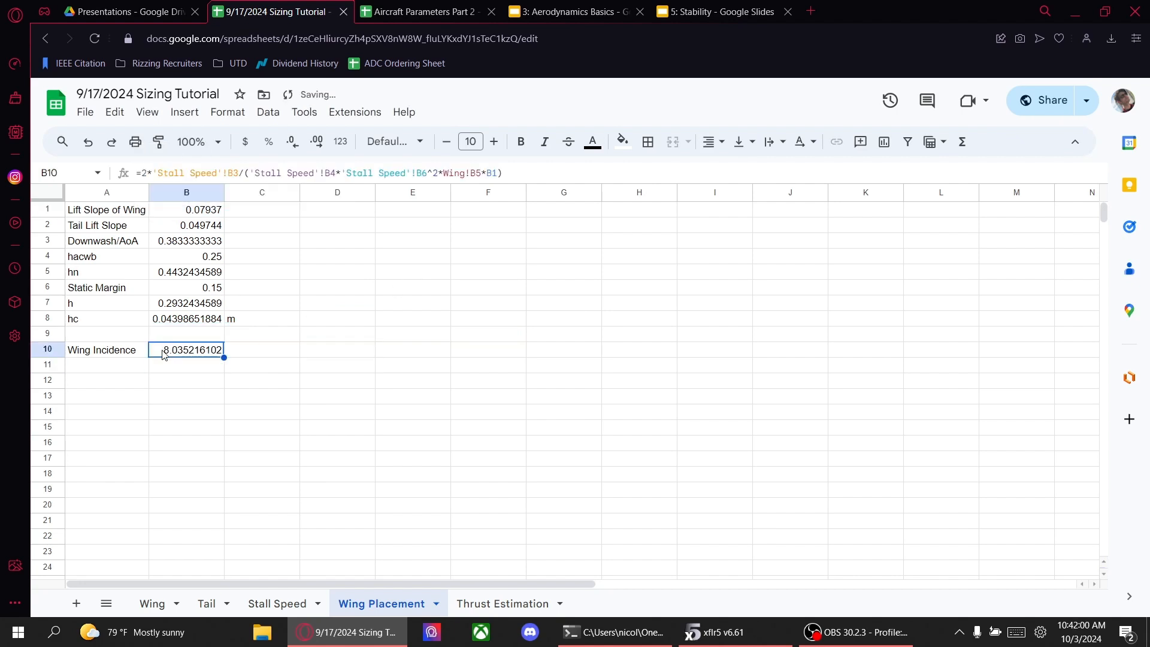
pyautogui.moveTo(107, 355); pyautogui.dragTo(177, 360)
pyautogui.click(178, 360)
# Step: Switch to xflr5 and set the main wing's tilt angle to 8° in the plane editor
pyautogui.click(743, 637)
pyautogui.moveTo(728, 333)
pyautogui.mouseDown()
pyautogui.moveTo(742, 359)
pyautogui.moveTo(732, 332)
pyautogui.mouseUp()
pyautogui.doubleClick(348, 363)
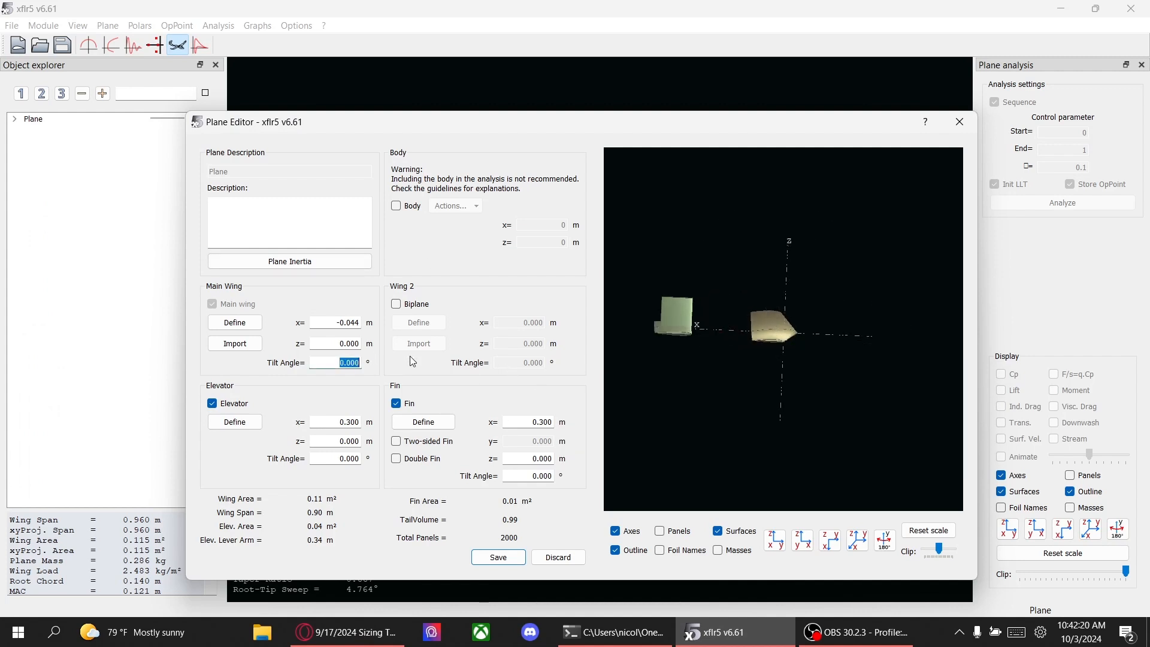
pyautogui.write('8')
pyautogui.press('Return')
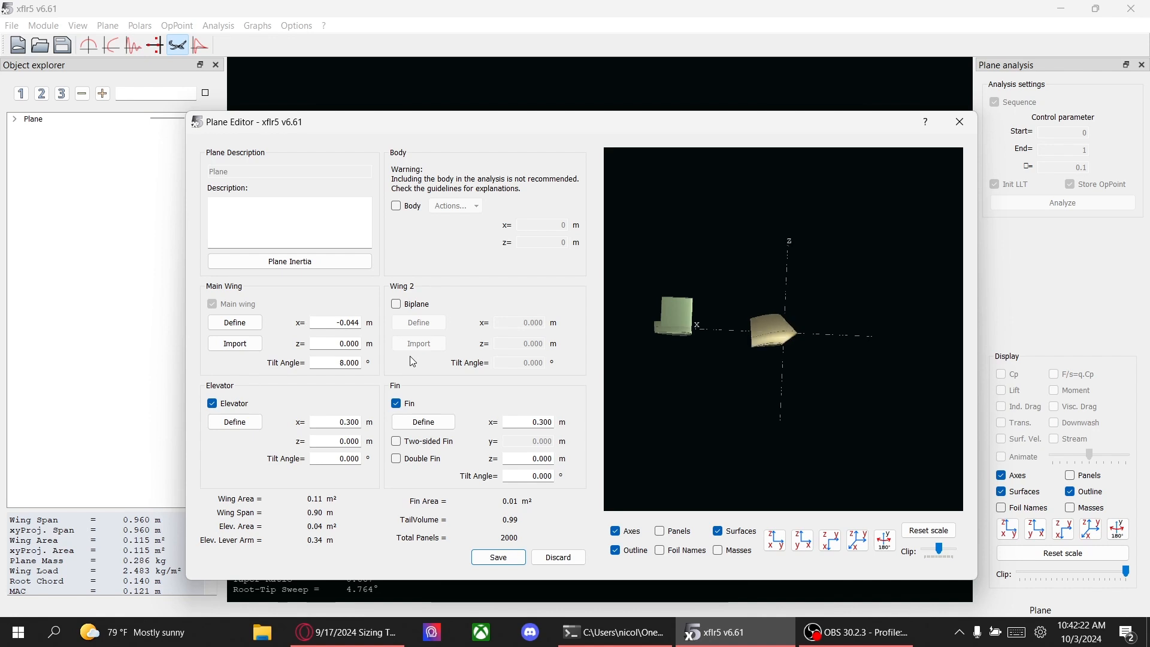
pyautogui.moveTo(729, 368)
pyautogui.mouseDown()
pyautogui.moveTo(729, 348)
pyautogui.moveTo(736, 362)
pyautogui.mouseUp()
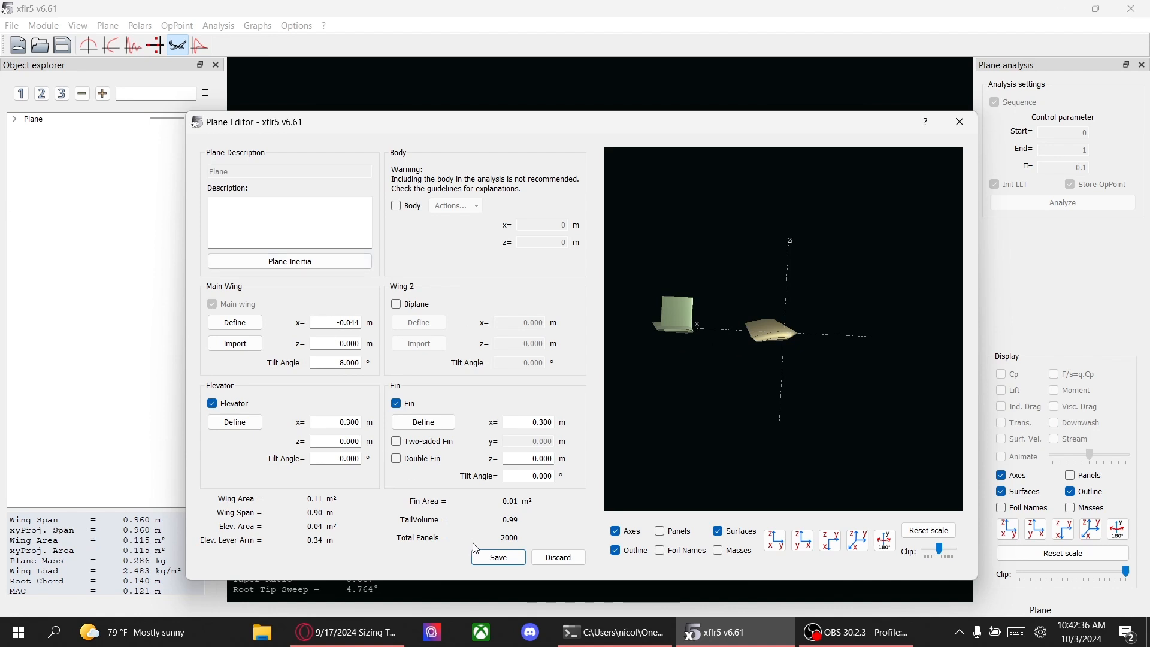
# Step: Save the modified plane, accepting the erasure of its associated results, and save the project
pyautogui.click(500, 558)
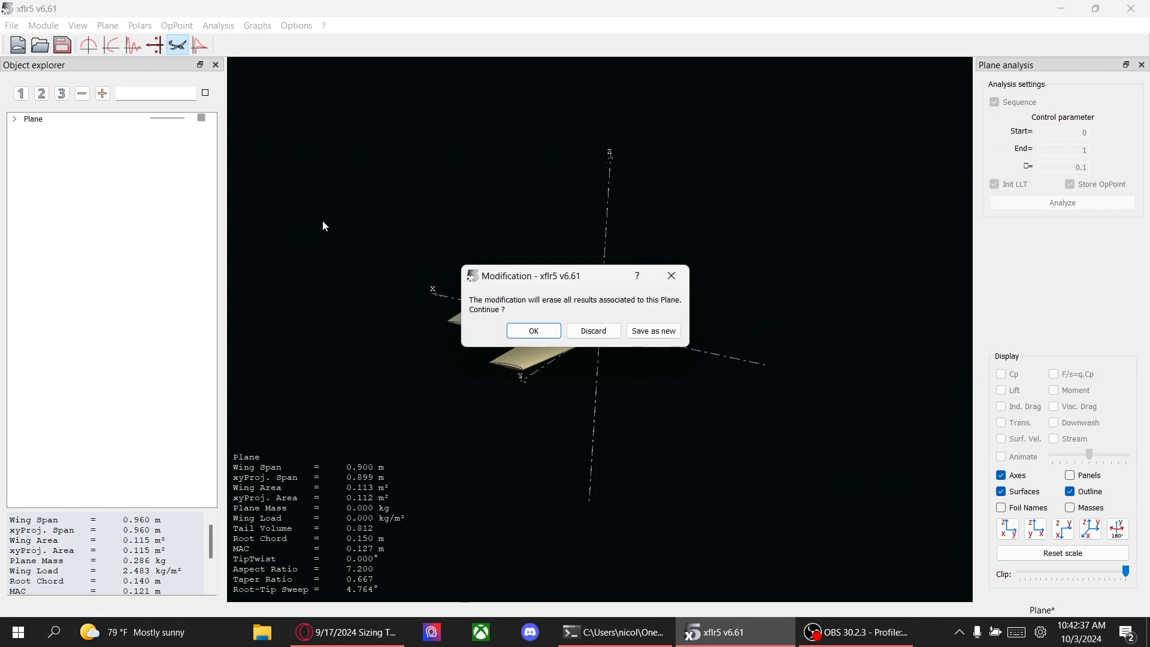
pyautogui.click(535, 329)
pyautogui.moveTo(420, 315); pyautogui.dragTo(436, 301, button='middle')
pyautogui.click(61, 43)
# Step: Switch to the XFoil direct analysis module and open the multi-threaded batch analysis
pyautogui.click(56, 26)
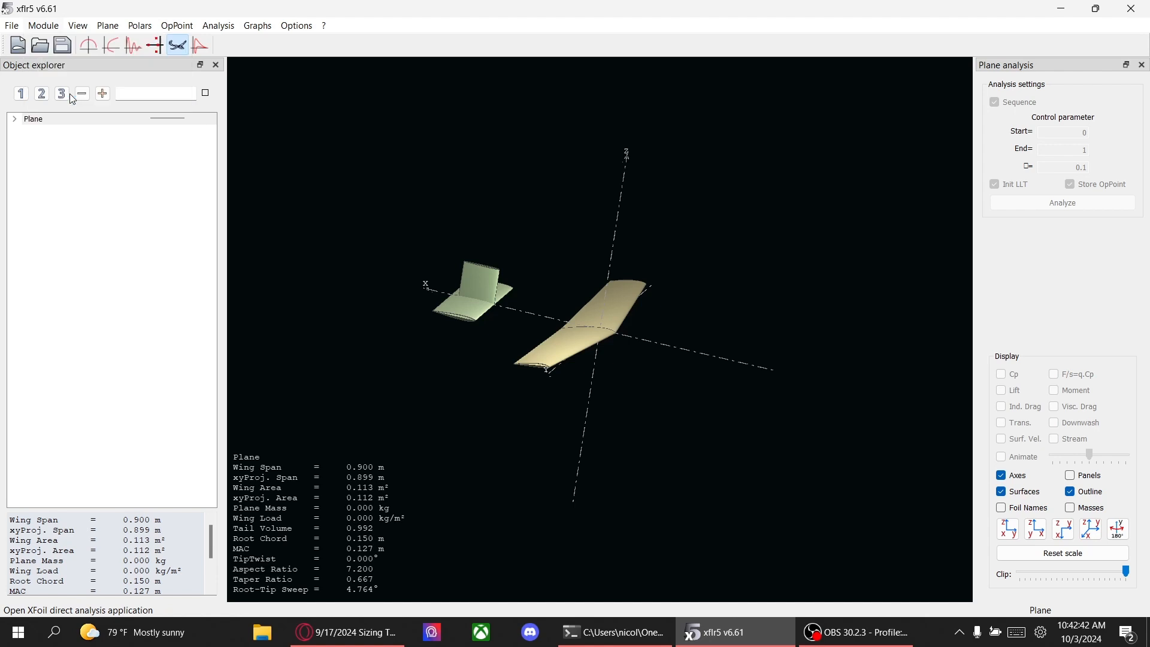
pyautogui.click(69, 91)
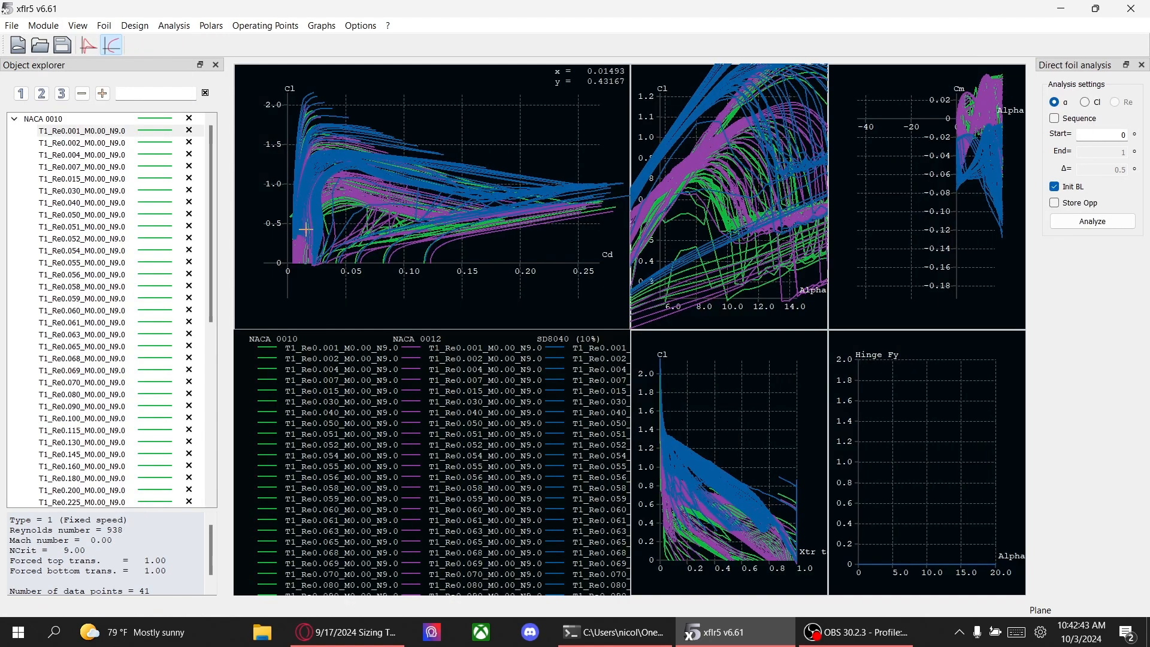
pyautogui.click(14, 119)
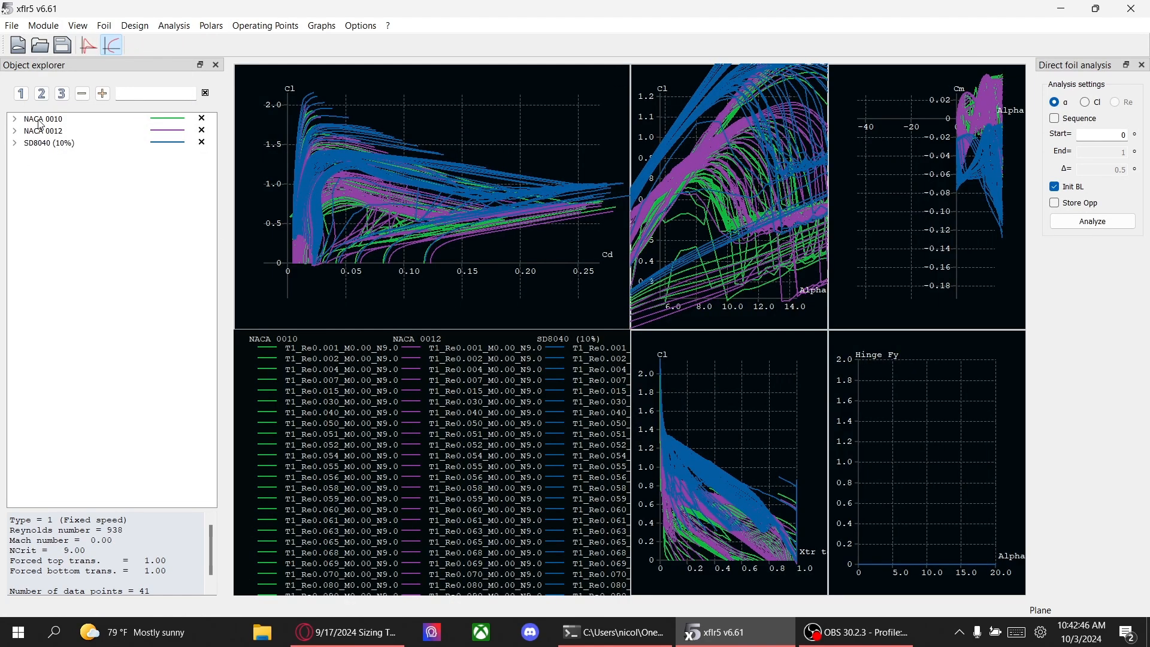
pyautogui.click(173, 26)
pyautogui.click(193, 54)
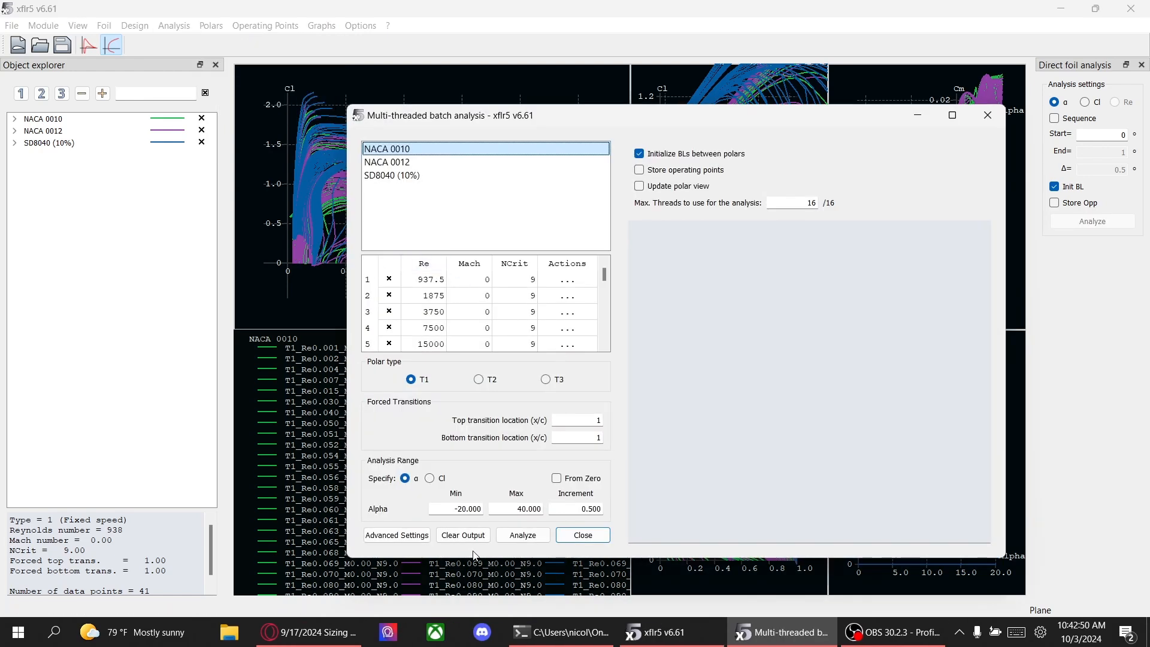
pyautogui.moveTo(452, 510); pyautogui.dragTo(543, 508)
pyautogui.click(533, 508)
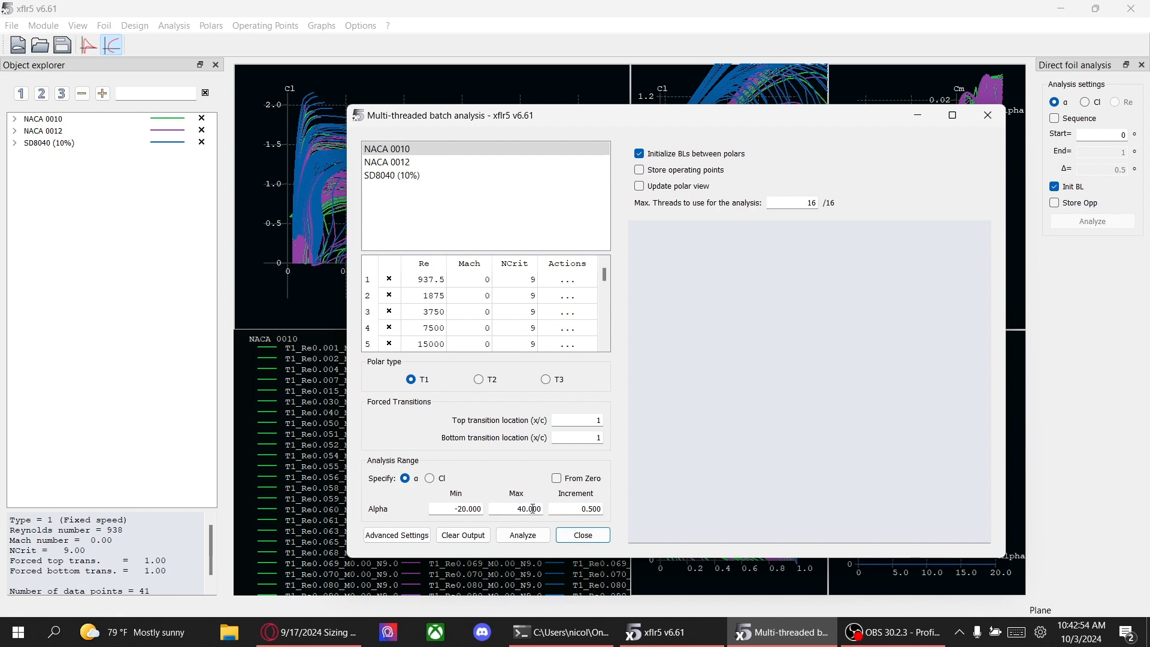
# Step: Run the batch analysis on the NACA 0010, NACA 0012 and SD8040 (10%) foils together
pyautogui.click(415, 148)
pyautogui.keyDown('shift'); pyautogui.click(408, 162); pyautogui.keyUp('shift')
pyautogui.keyDown('shift'); pyautogui.click(396, 175); pyautogui.keyUp('shift')
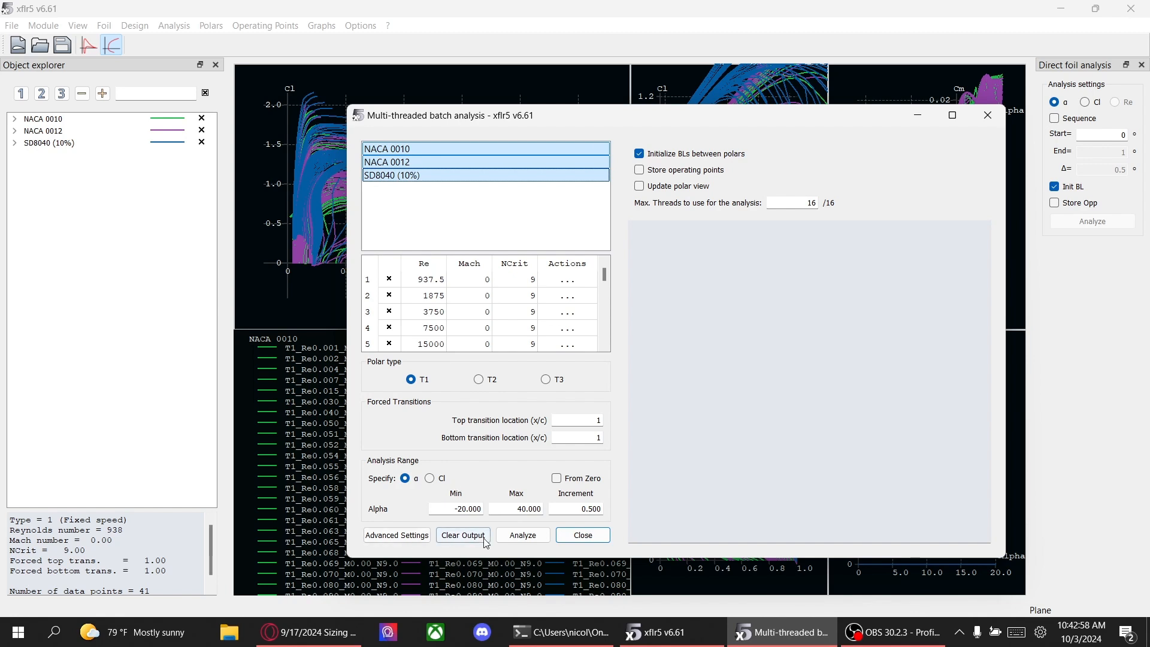
pyautogui.click(523, 535)
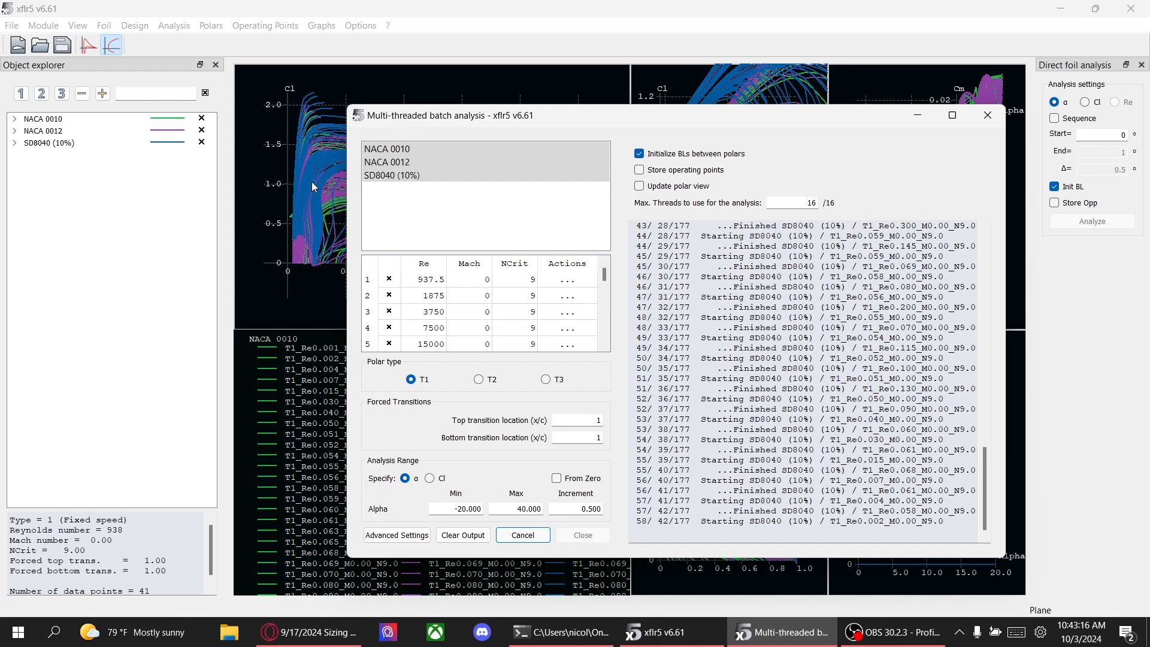
pyautogui.moveTo(623, 116); pyautogui.dragTo(575, 393)
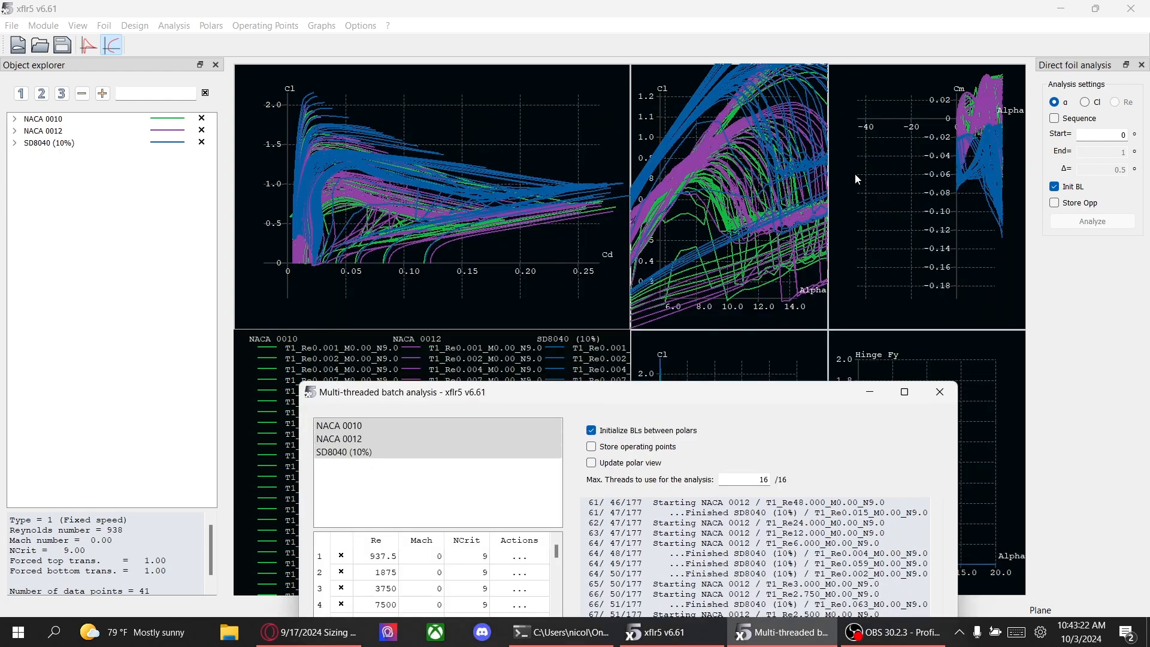
pyautogui.moveTo(584, 402); pyautogui.dragTo(573, 135)
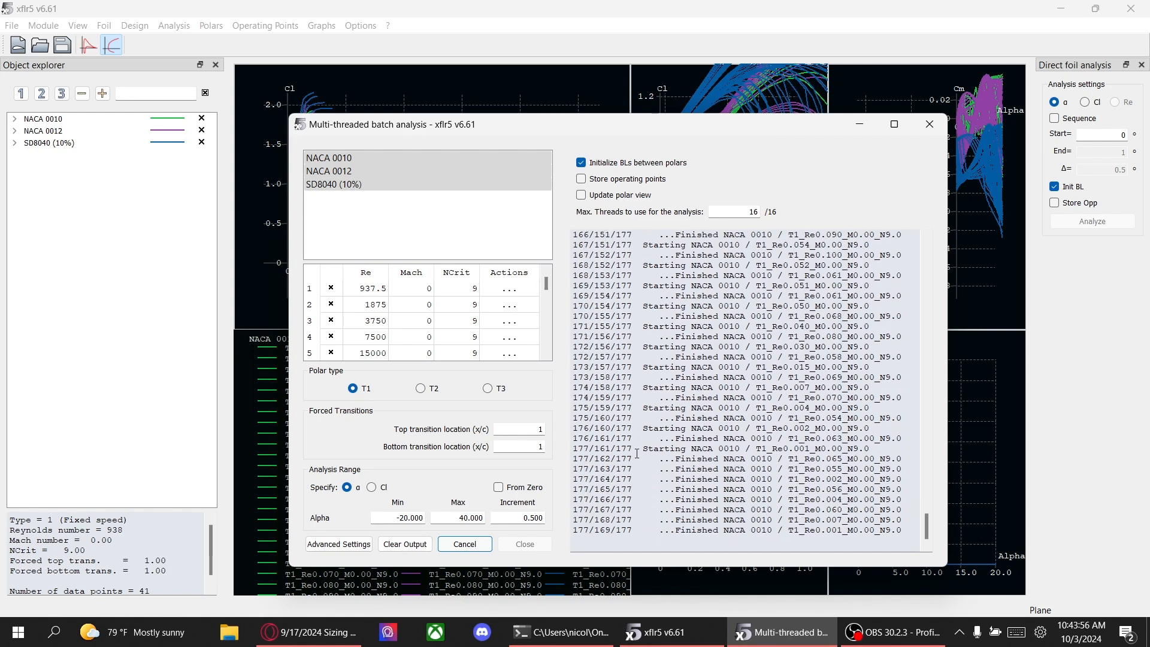
# Step: Stop the running batch analysis, close its window and save the project
pyautogui.click(480, 546)
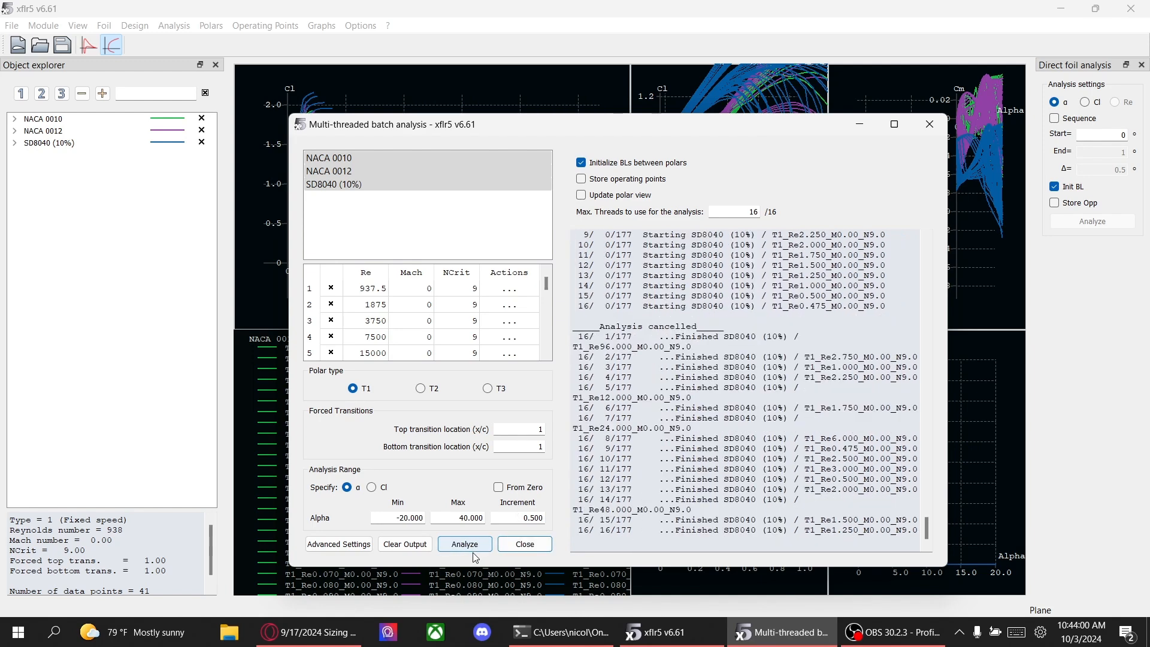
pyautogui.click(523, 546)
pyautogui.click(63, 45)
# Step: Return to the wing and plane design module and re-save the T1-7.3 m/s-VLM2 analysis definition as a fixed-speed analysis at 7.3 m/s
pyautogui.click(43, 25)
pyautogui.click(65, 103)
pyautogui.moveTo(411, 224); pyautogui.dragTo(427, 266)
pyautogui.click(105, 132)
pyautogui.rightClick(127, 135)
pyautogui.click(138, 142)
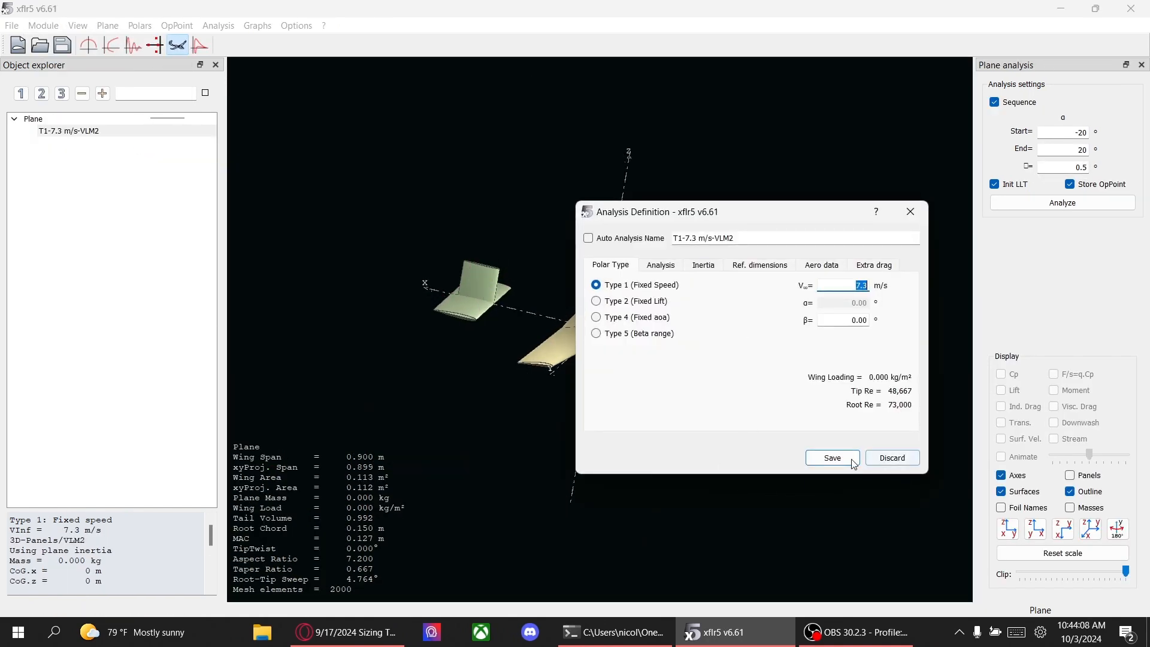
pyautogui.click(833, 459)
pyautogui.click(527, 580)
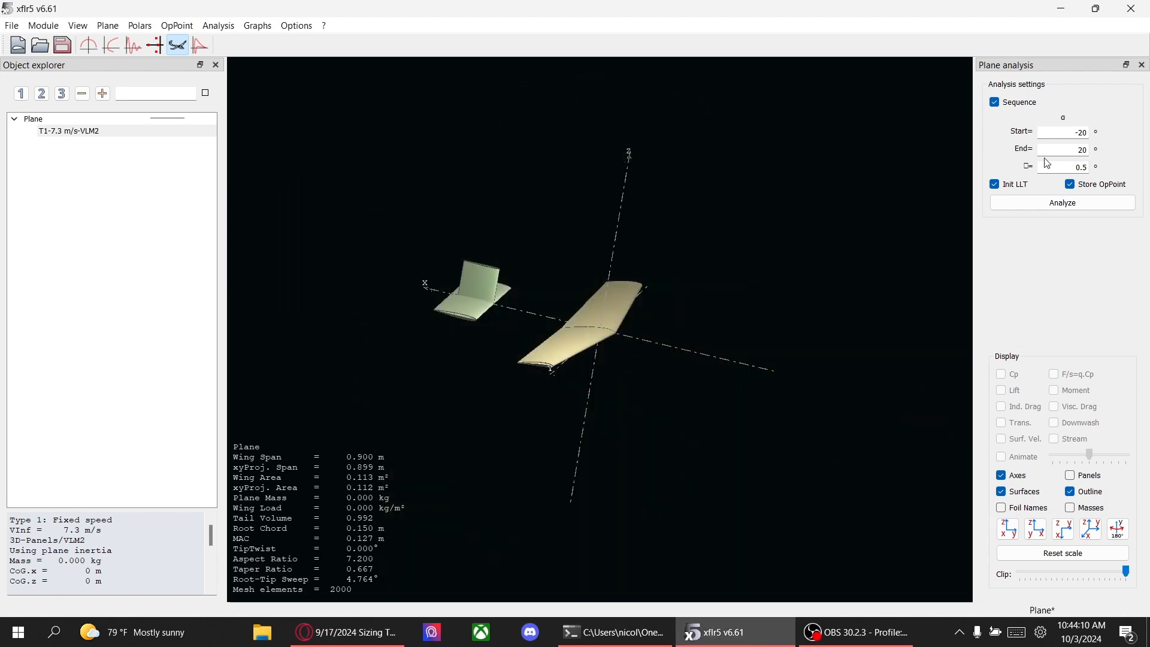
# Step: Run the plane analysis over the angle of attack sequence from -20° to 20° in 0.5° increments and close the log
pyautogui.tripleClick(1069, 137)
pyautogui.click(1073, 148)
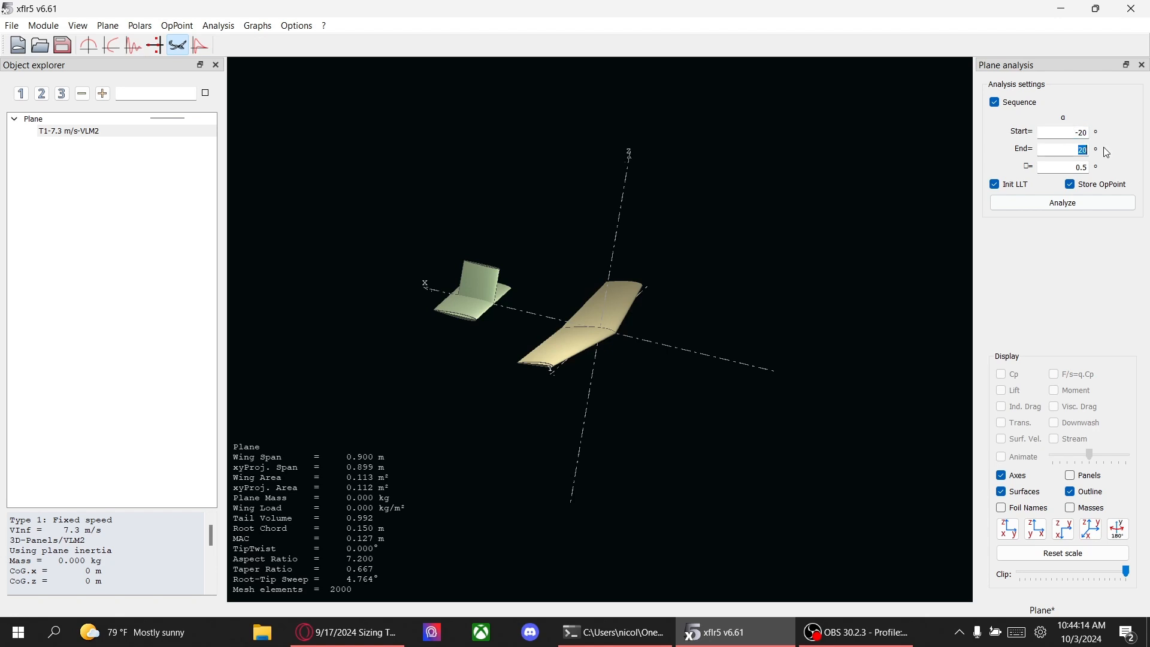
pyautogui.moveTo(827, 252); pyautogui.dragTo(753, 267)
pyautogui.moveTo(577, 331); pyautogui.dragTo(637, 313)
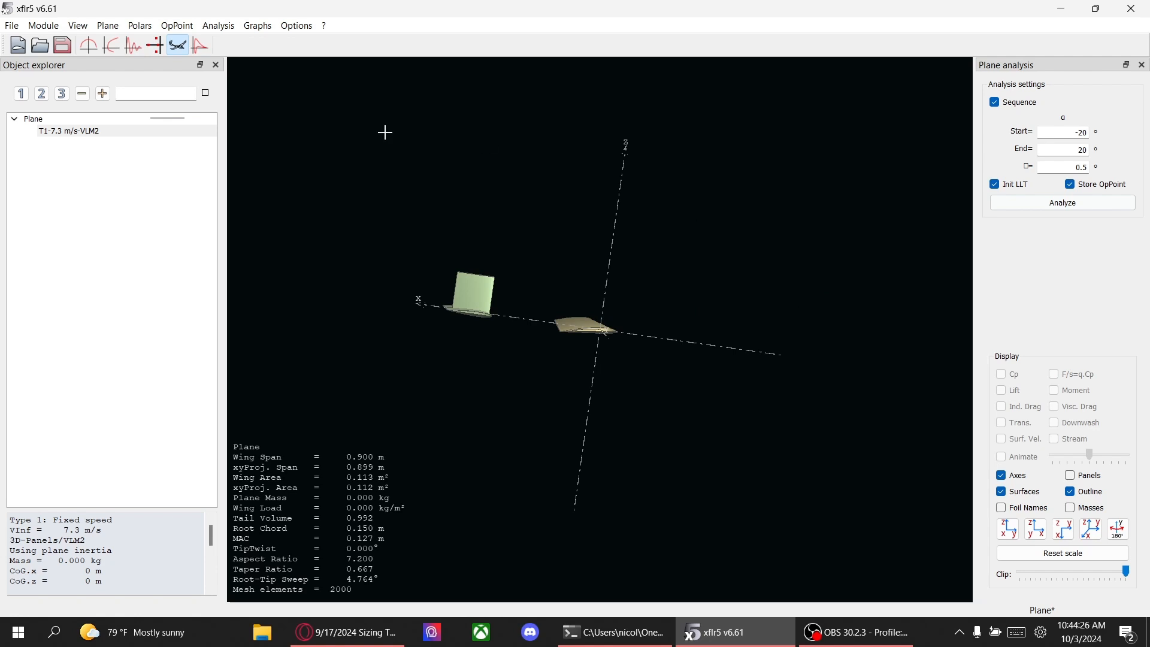
pyautogui.click(1030, 205)
pyautogui.moveTo(829, 303); pyautogui.dragTo(826, 161)
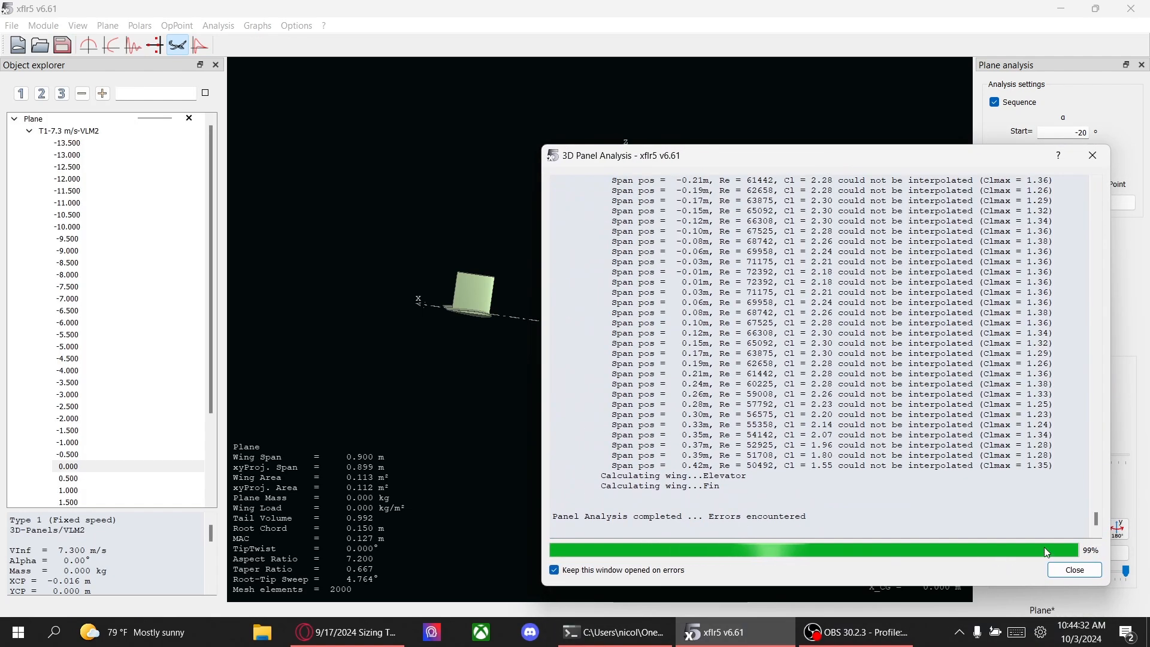
pyautogui.click(1093, 571)
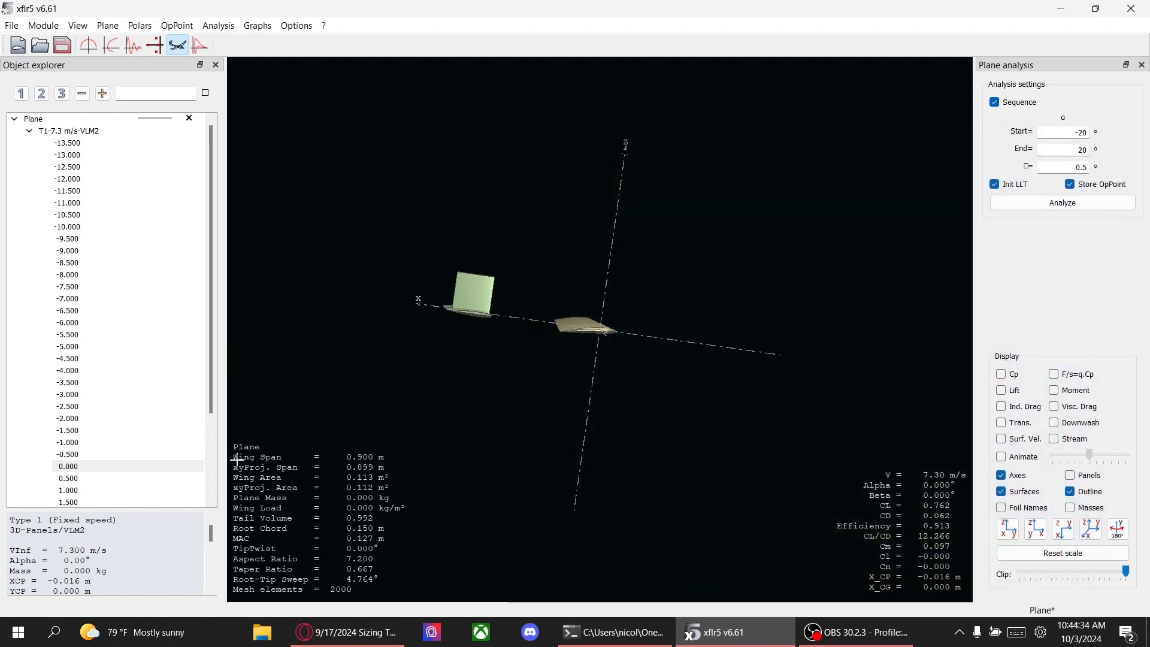
# Step: Show the polar graphs, fit the whole CL versus alpha curve in its graph and highlight the 5.5° operating point
pyautogui.click(112, 45)
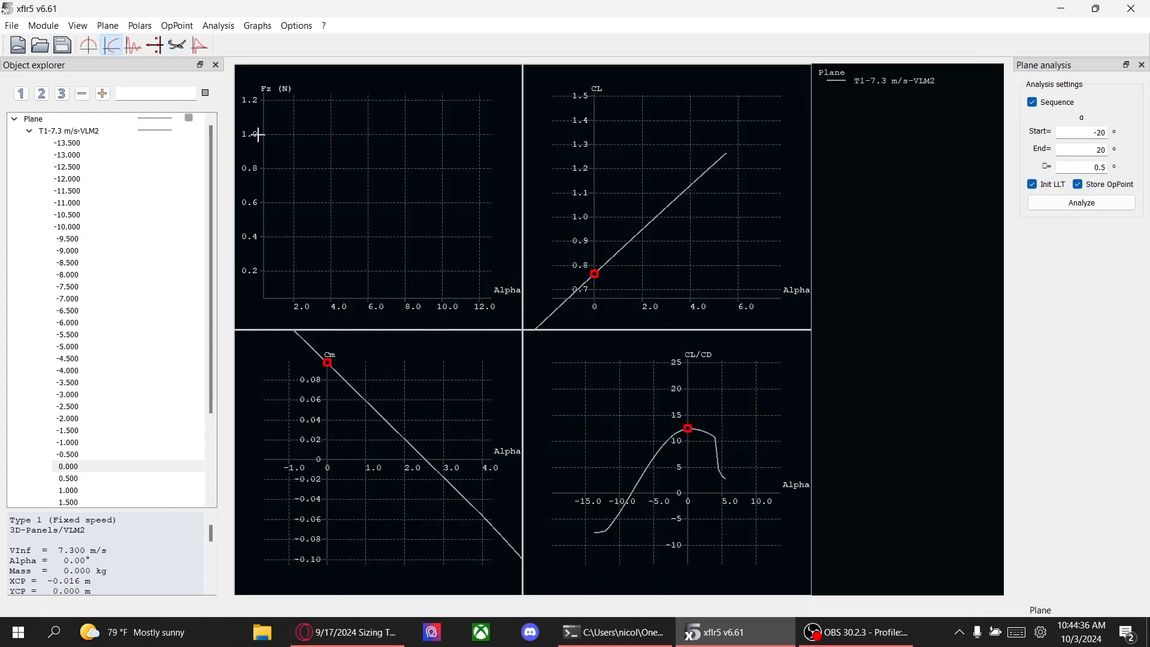
pyautogui.scroll(-5, 665, 214)
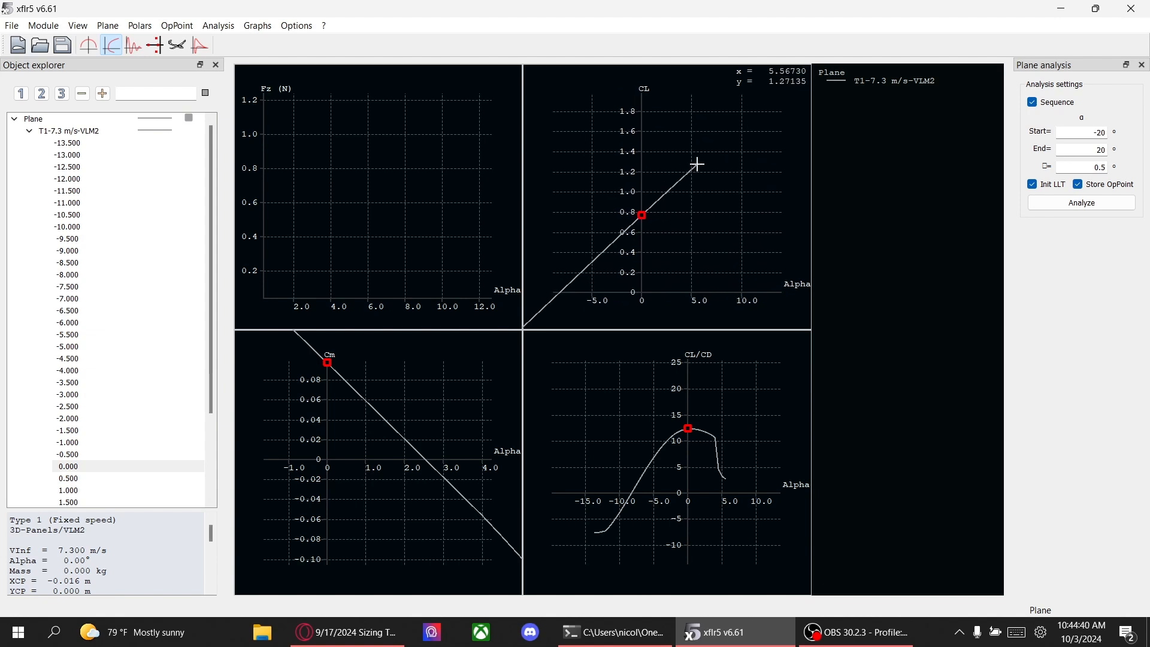
pyautogui.moveTo(659, 250); pyautogui.dragTo(717, 157)
pyautogui.scroll(-4, 716, 157)
pyautogui.moveTo(678, 214); pyautogui.dragTo(657, 255)
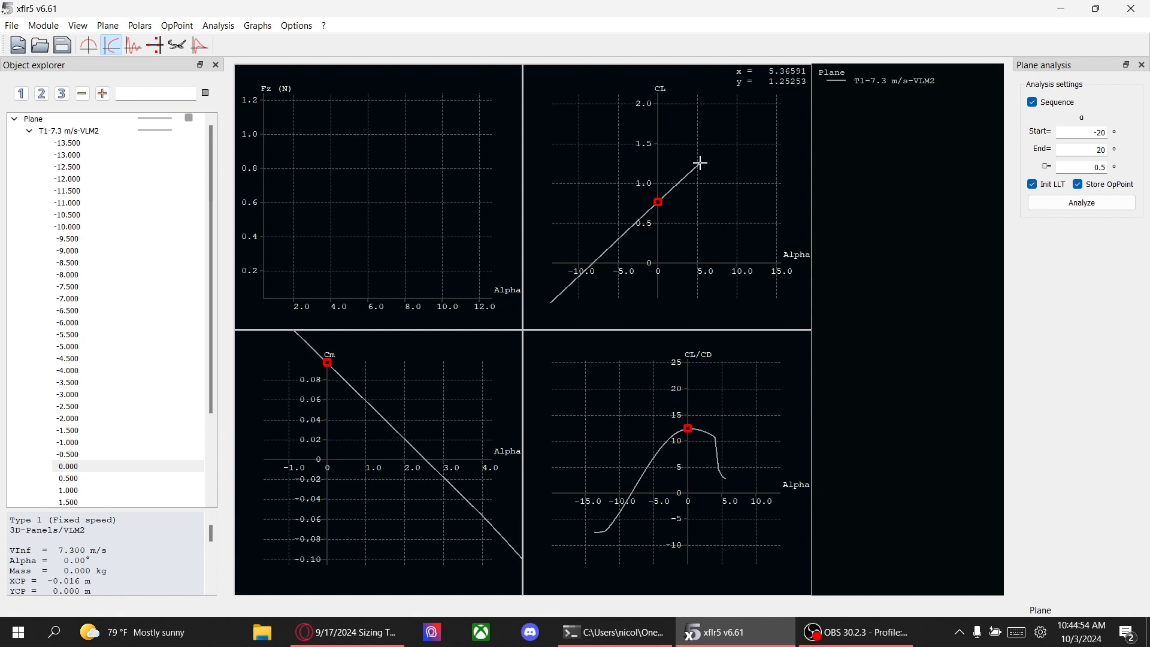
pyautogui.scroll(-1, 59, 304)
pyautogui.scroll(-2, 84, 506)
pyautogui.click(68, 492)
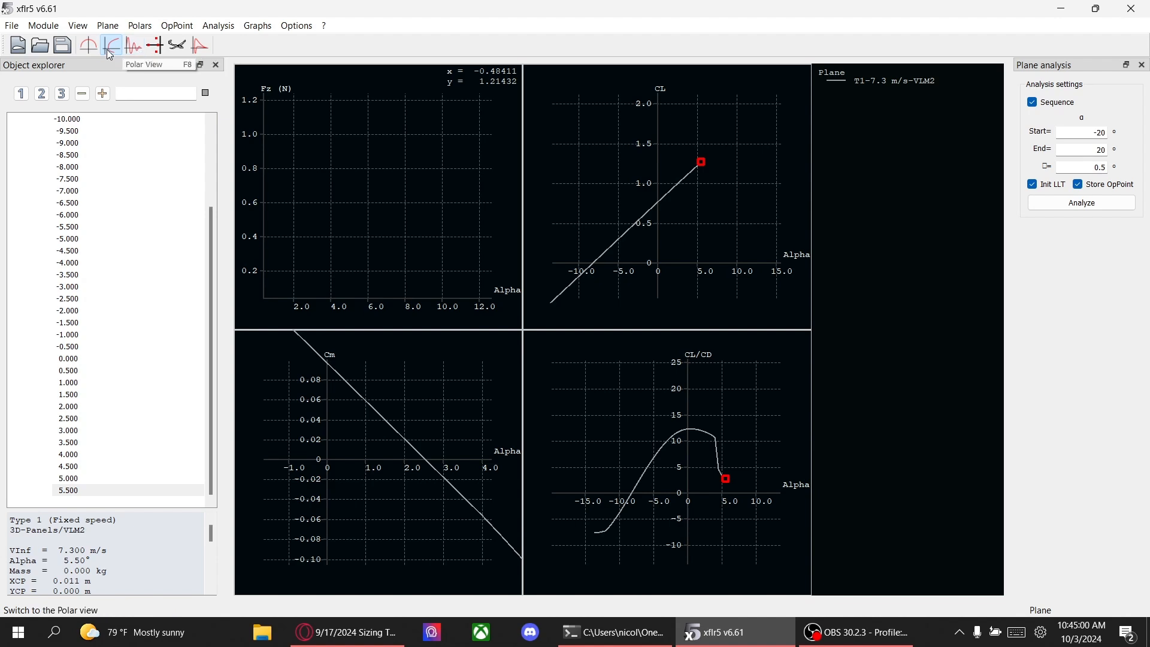
# Step: Rescale the Cm versus alpha graph to examine the pitching moment curve through the 5.5° operating point
pyautogui.moveTo(360, 440)
pyautogui.mouseDown()
pyautogui.moveTo(366, 428)
pyautogui.moveTo(329, 461)
pyautogui.mouseUp()
pyautogui.scroll(-2, 347, 439)
pyautogui.scroll(-5, 331, 460)
pyautogui.scroll(-1, 343, 461)
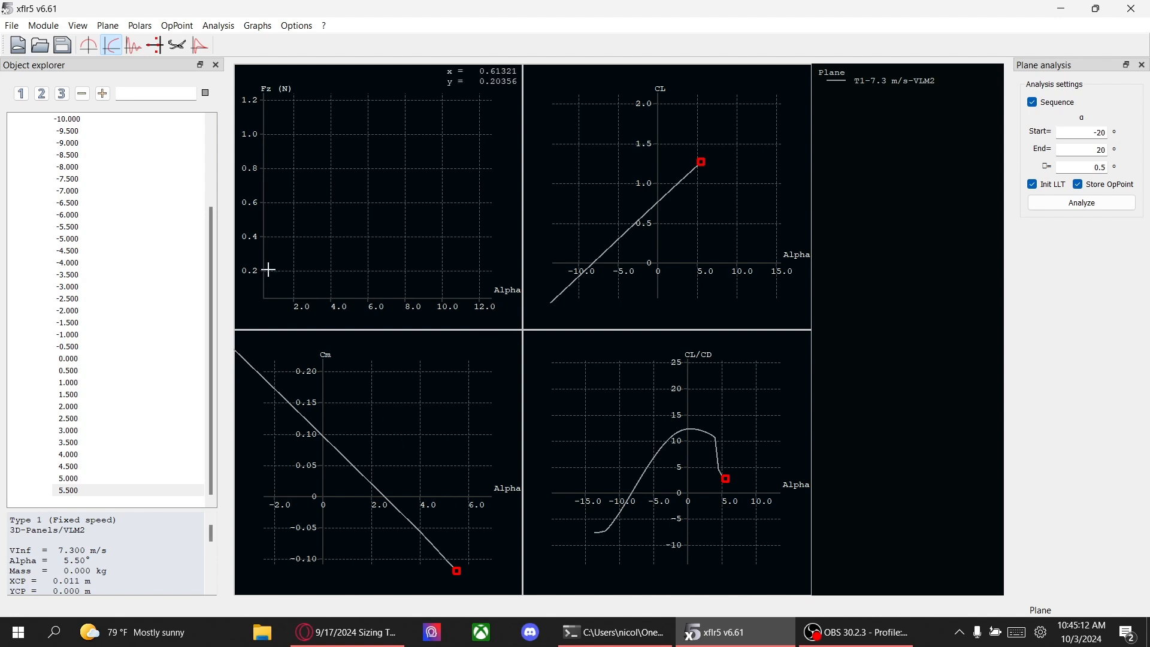
pyautogui.scroll(3, 131, 254)
pyautogui.scroll(-3, 132, 258)
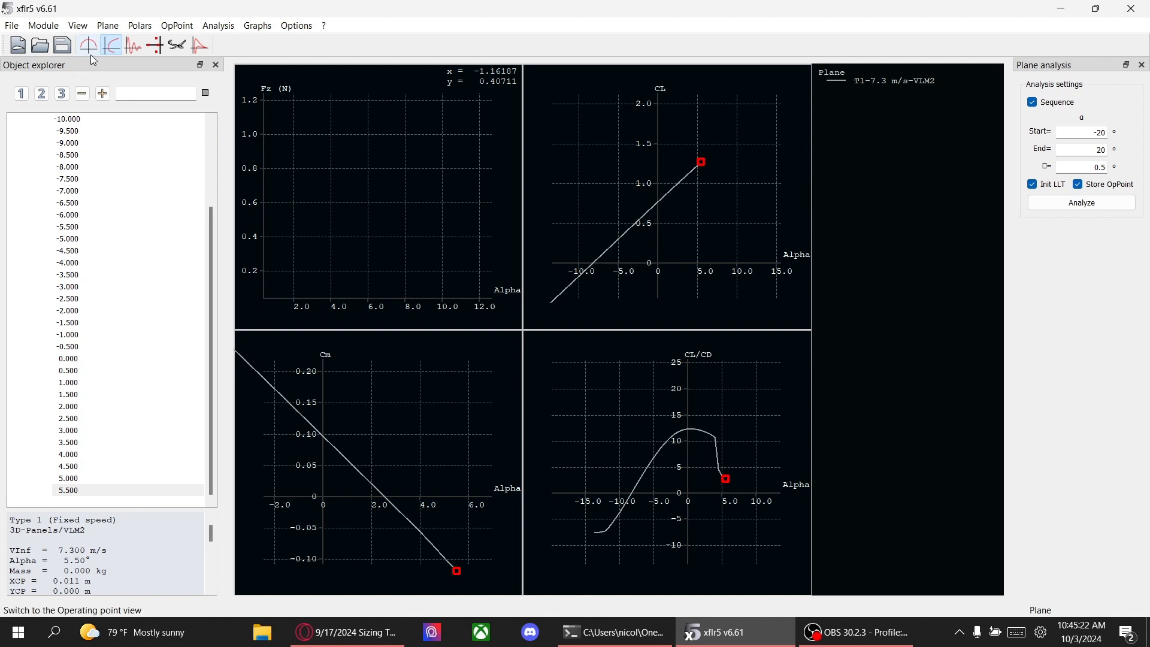
# Step: Switch to the sizing spreadsheet and check the Downwash/AoA entry on the Wing Placement sheet
pyautogui.click(338, 629)
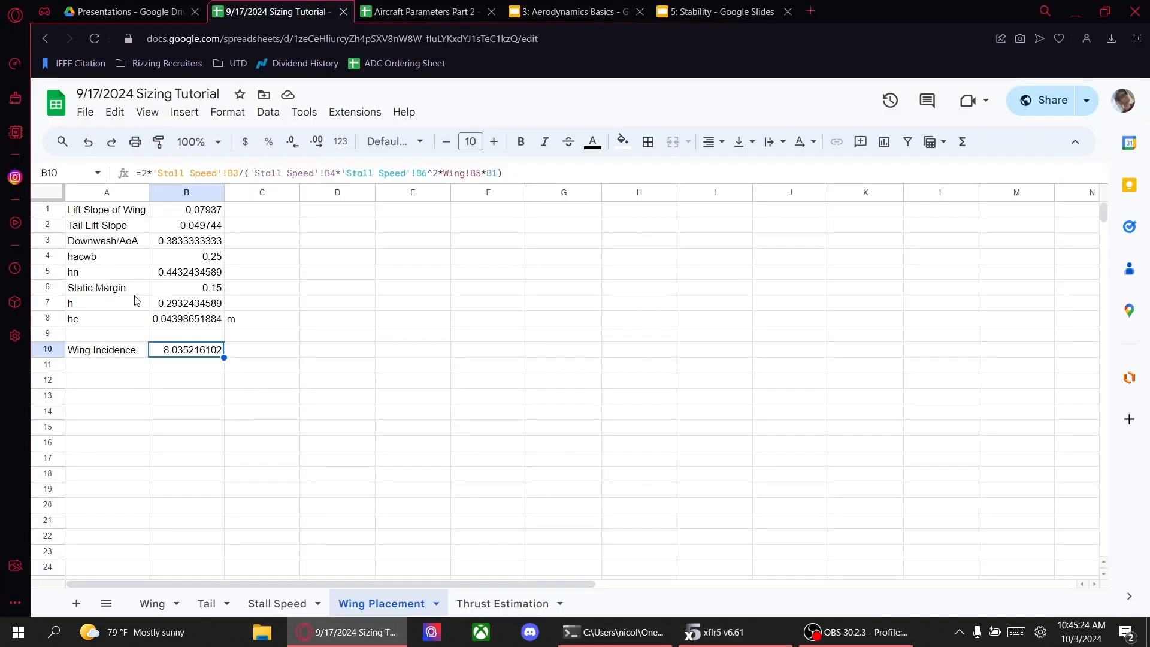
pyautogui.moveTo(101, 241); pyautogui.dragTo(249, 245)
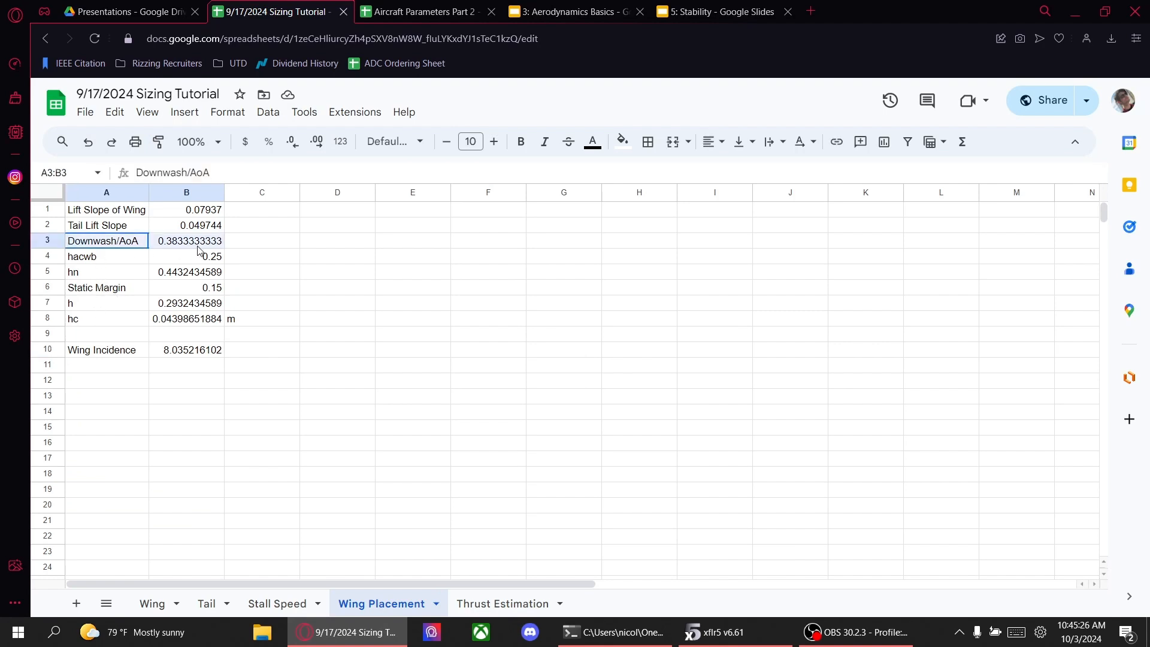
pyautogui.click(249, 245)
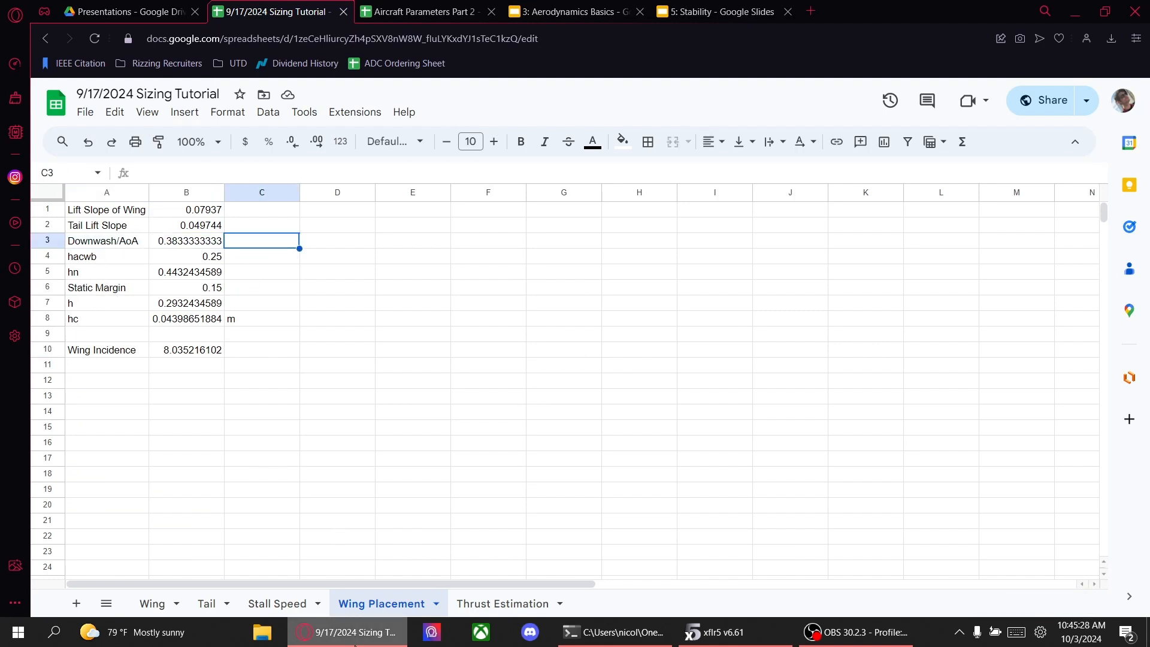
# Step: Switch to xflr5's operating point view and show only the induced angle curves for -10° and -5°
pyautogui.click(713, 632)
pyautogui.click(88, 45)
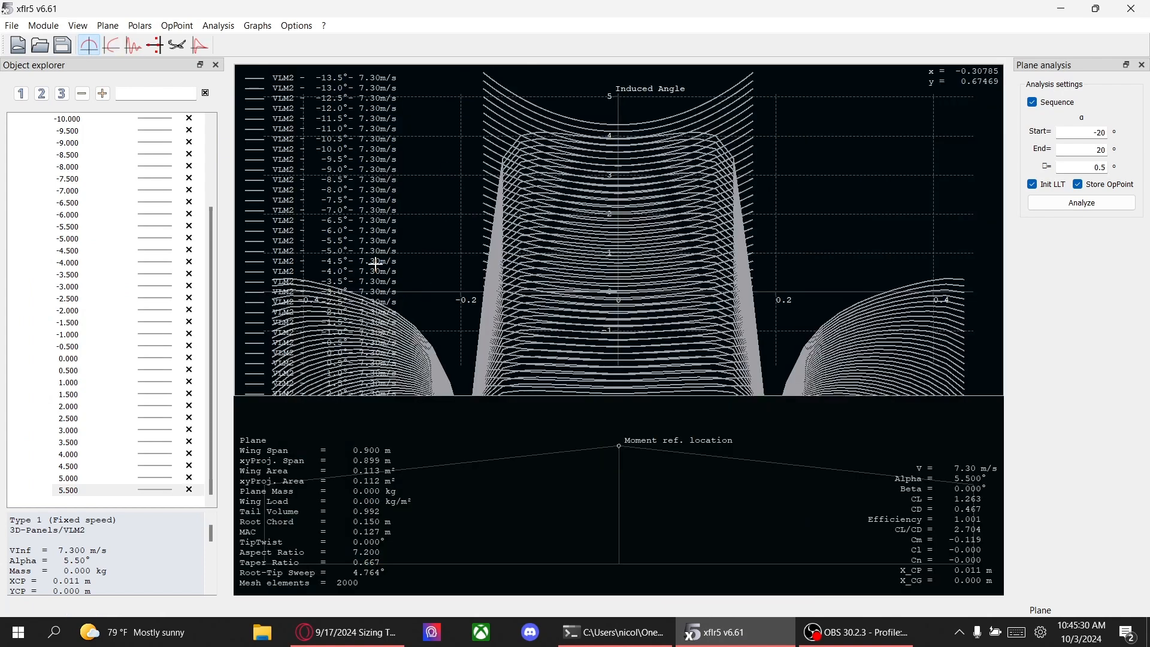
pyautogui.scroll(3, 159, 162)
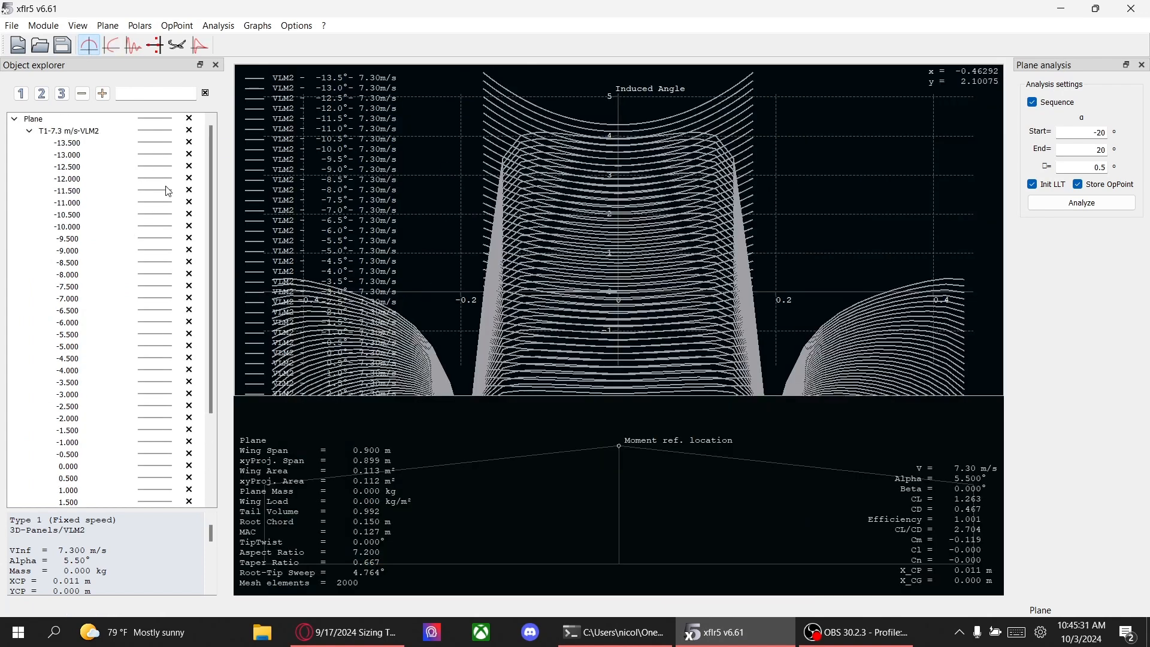
pyautogui.click(189, 131)
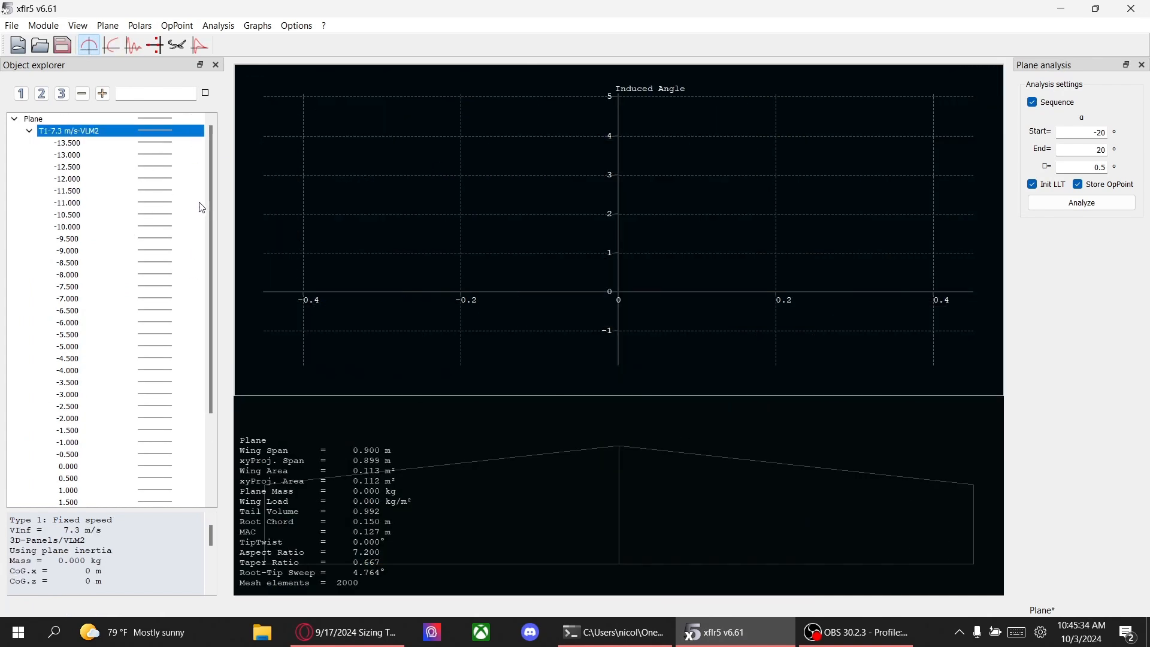
pyautogui.click(202, 227)
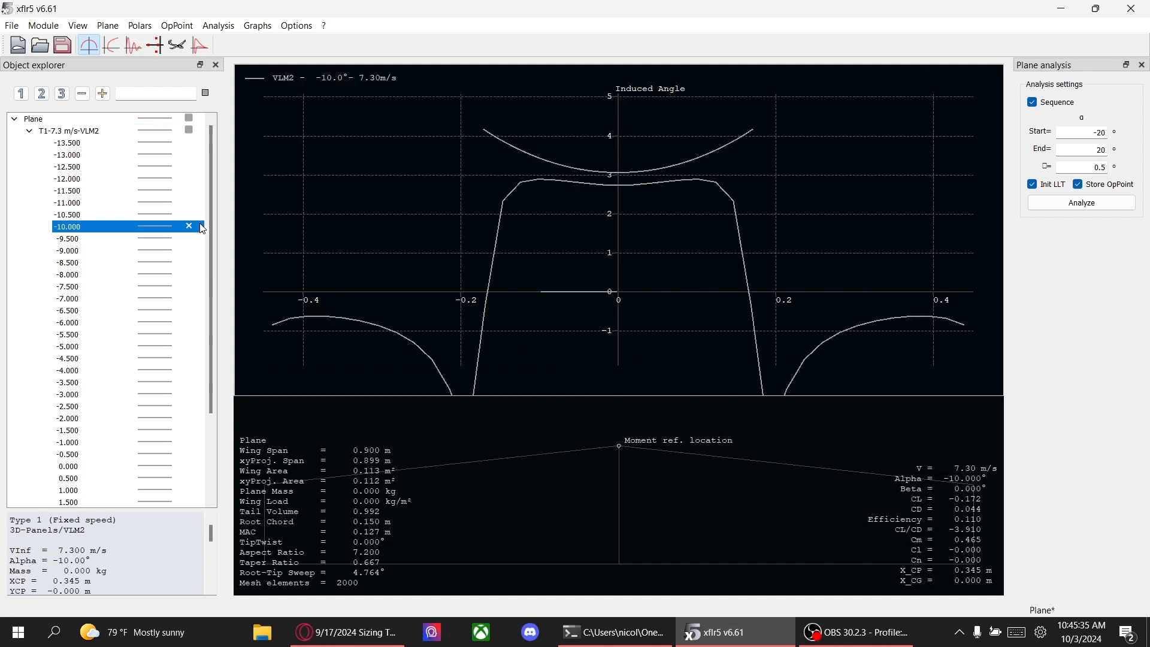
pyautogui.click(190, 346)
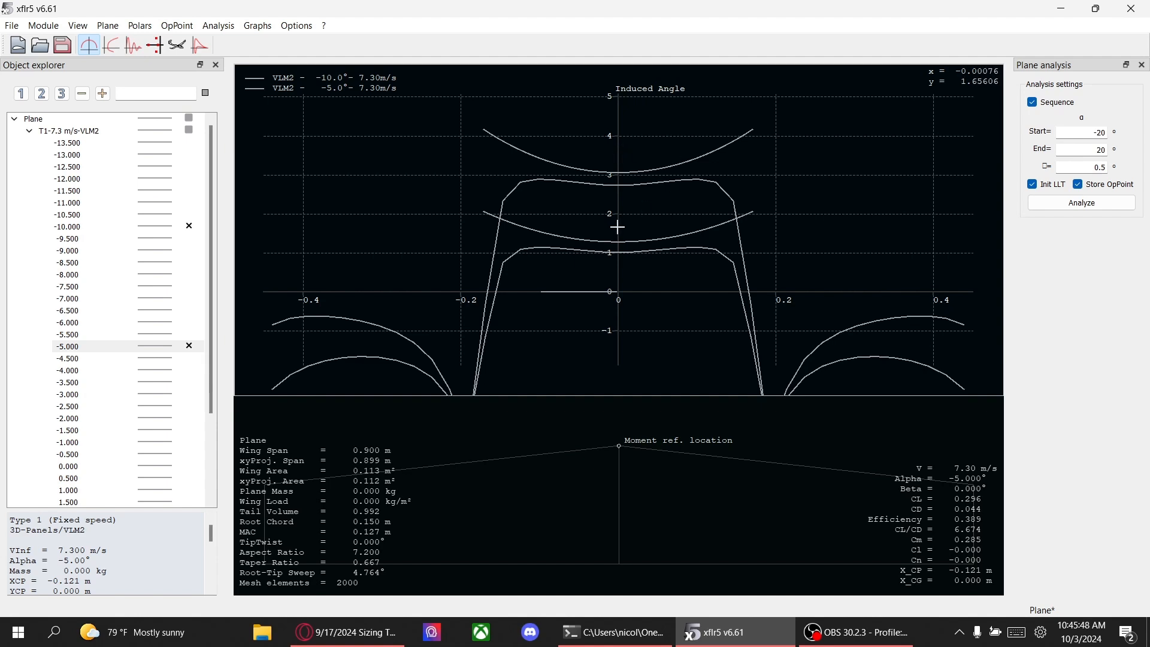
# Step: Switch to the sizing spreadsheet and set the Downwash/AoA formula to =(3.6-1.65)/5, undoing the accidental move of the hacwb value
pyautogui.click(347, 632)
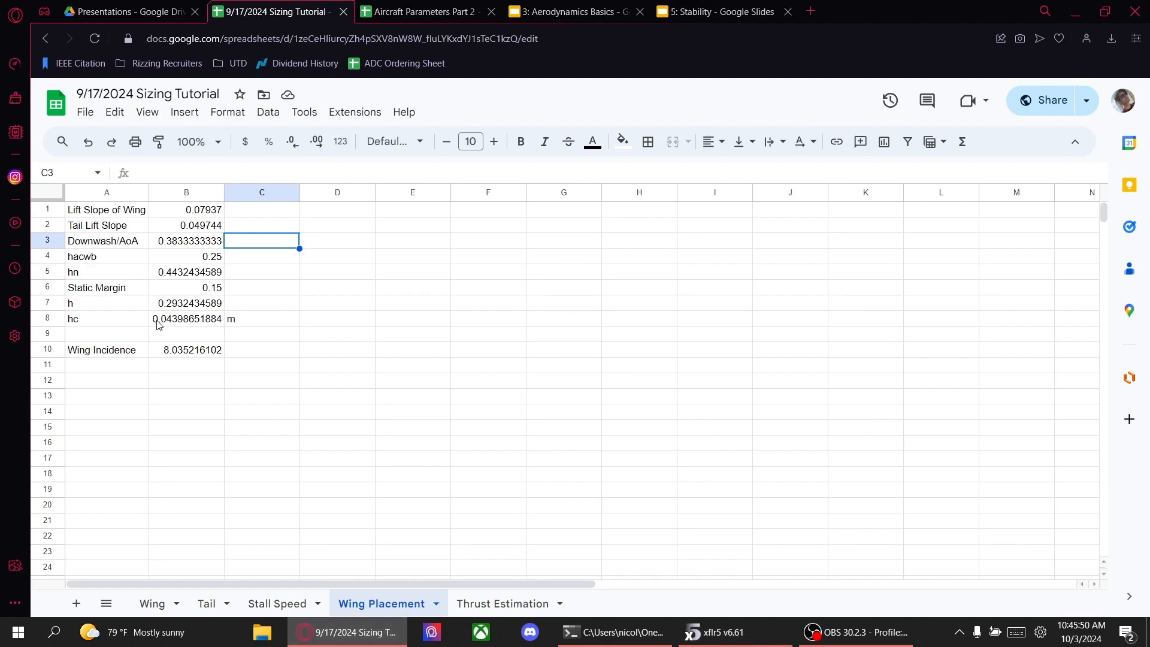
pyautogui.click(178, 243)
pyautogui.click(212, 173)
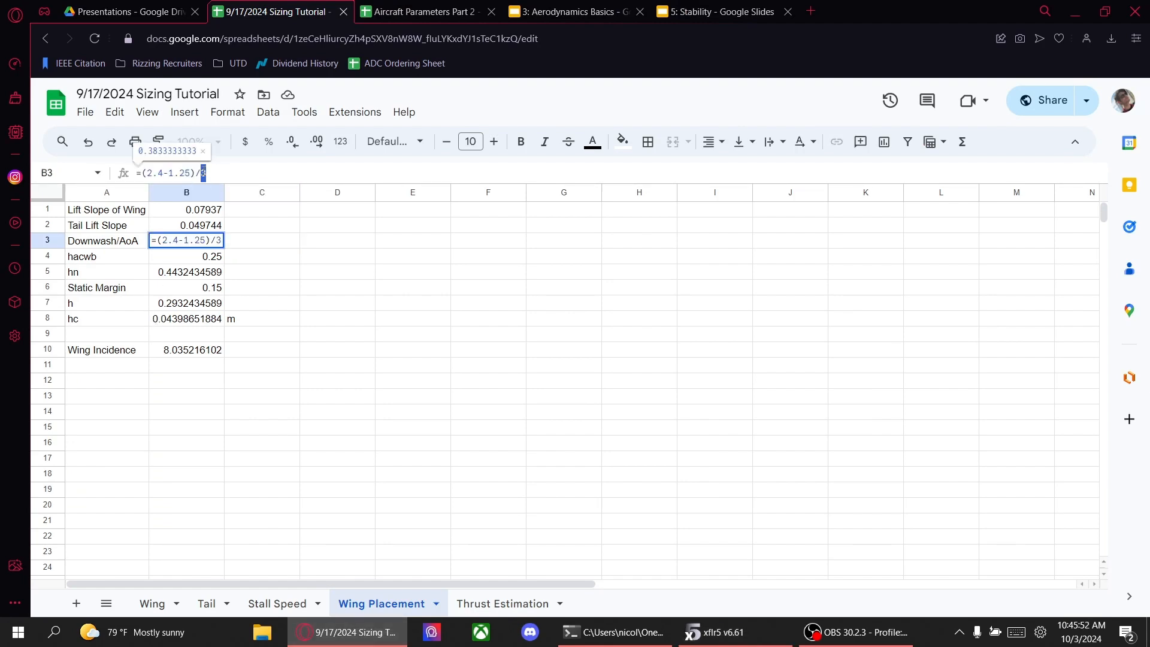
pyautogui.press('BackSpace')
pyautogui.write('5')
pyautogui.moveTo(148, 173); pyautogui.dragTo(190, 174)
pyautogui.write('3.6-1.6')
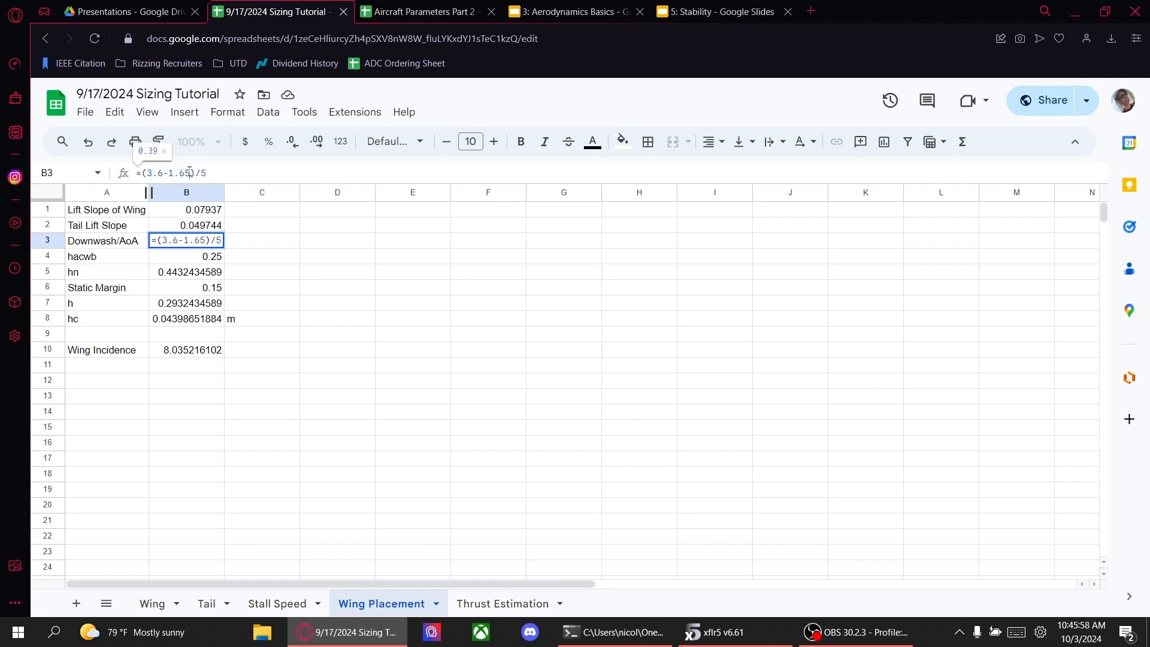
pyautogui.press('Return')
pyautogui.moveTo(214, 257); pyautogui.dragTo(205, 244)
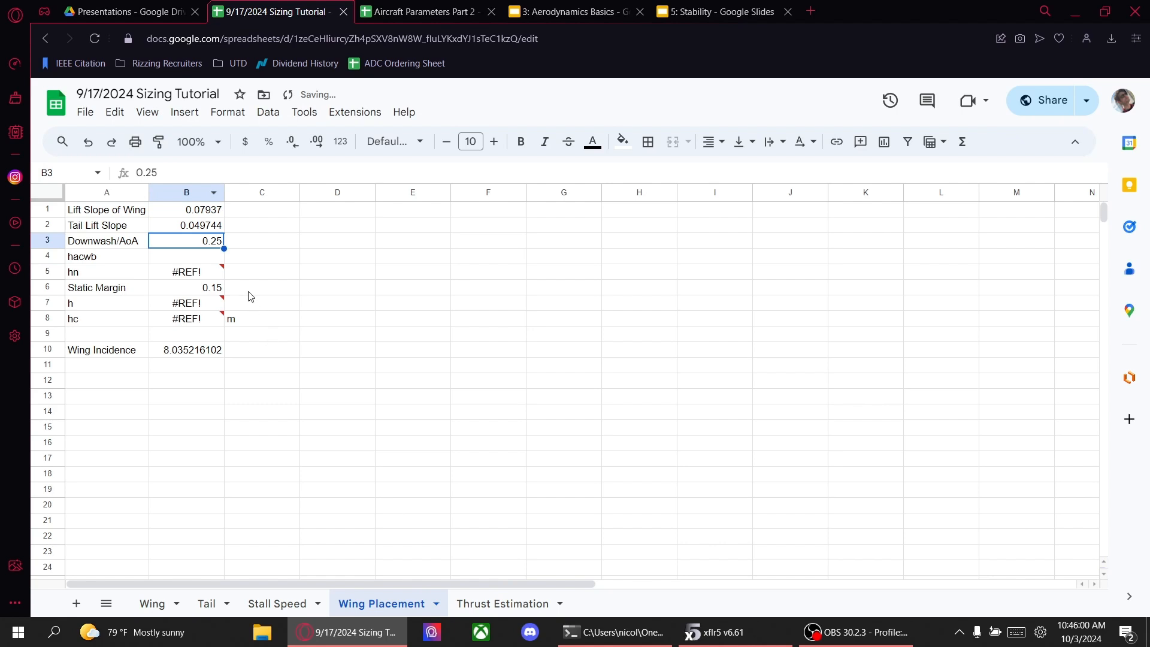
pyautogui.hotkey('ctrl', 'z')
# Step: Check the hn and hc cells on the Wing Placement sheet
pyautogui.click(258, 256)
pyautogui.click(207, 273)
pyautogui.click(200, 322)
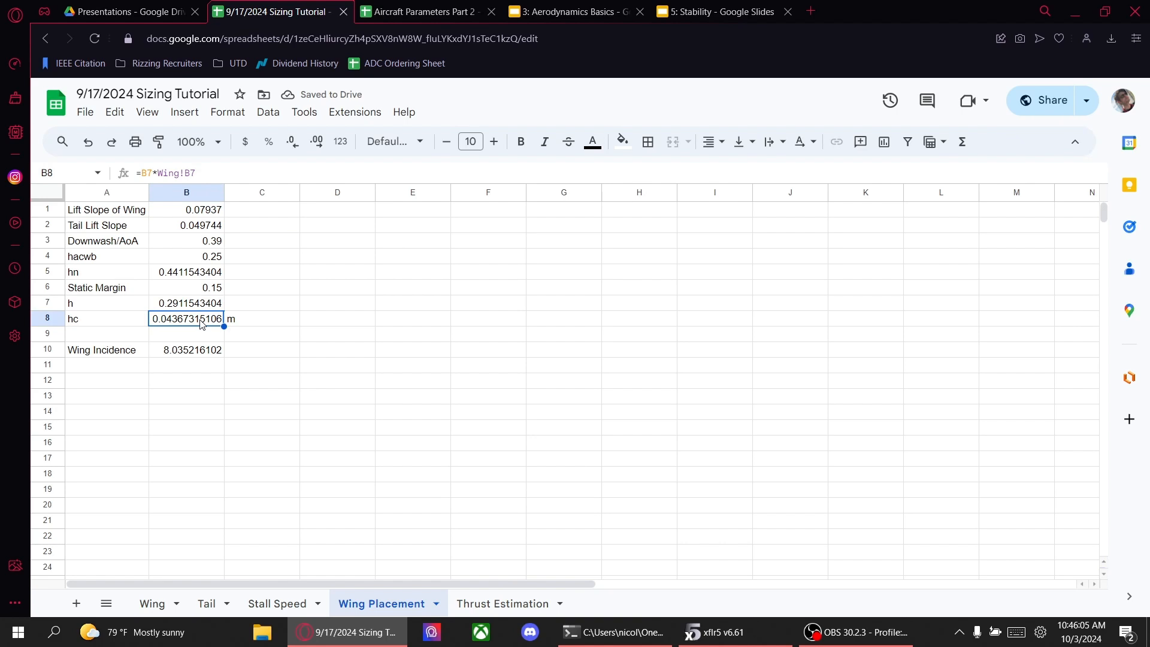
# Step: Switch to xflr5, save the project and show the plane in the 3D view
pyautogui.click(749, 634)
pyautogui.click(63, 44)
pyautogui.click(177, 45)
# Step: Inspect the plane's attitude in 3D at the -9°, 1.5° and 0° operating points
pyautogui.moveTo(329, 265); pyautogui.dragTo(449, 379)
pyautogui.scroll(-2, 91, 335)
pyautogui.click(93, 358)
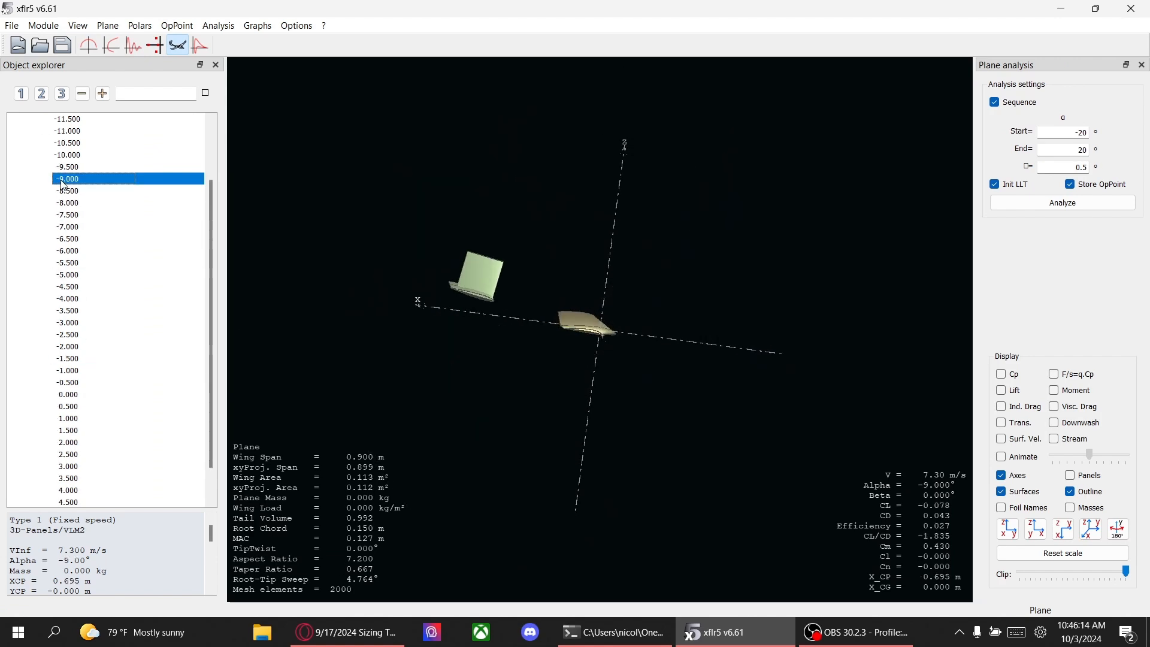
pyautogui.click(108, 430)
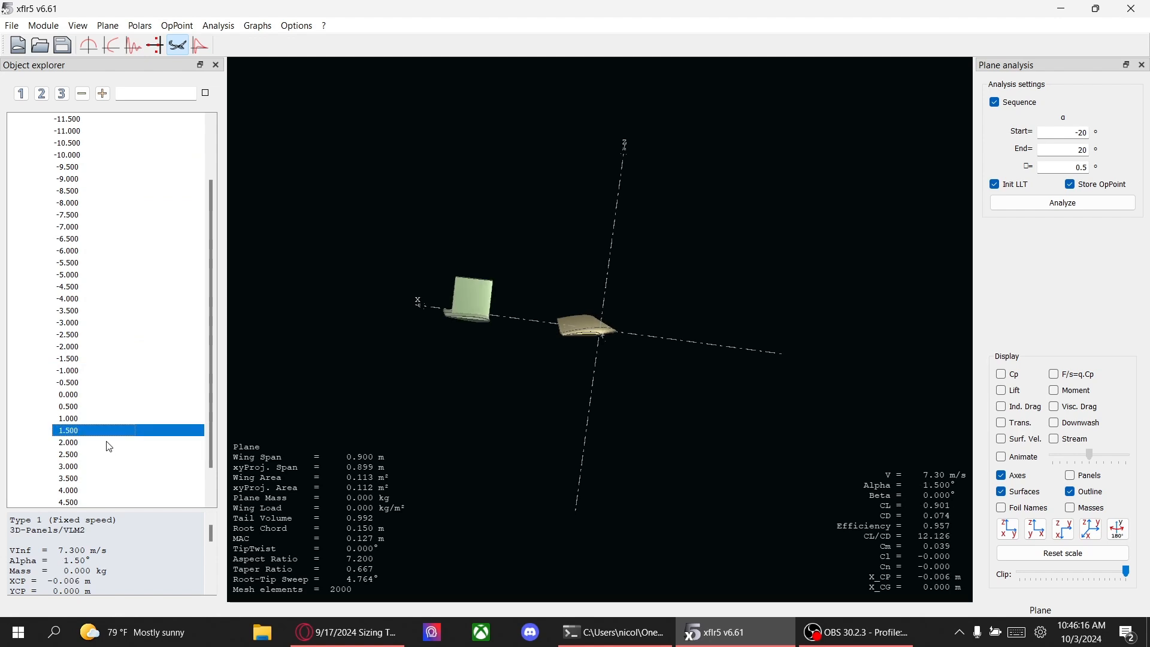
pyautogui.click(84, 395)
pyautogui.moveTo(621, 200); pyautogui.dragTo(581, 198)
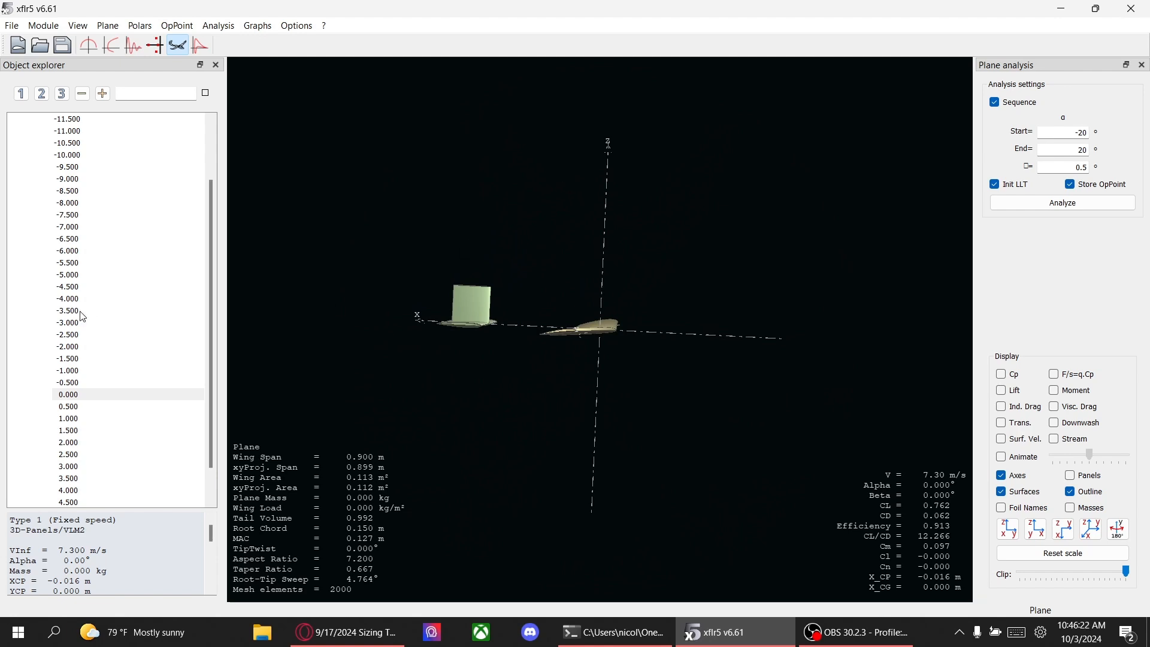
# Step: Collapse the operating points of the T1-7.3 m/s-VLM2 analysis and select that analysis
pyautogui.scroll(-1, 118, 381)
pyautogui.scroll(3, 128, 362)
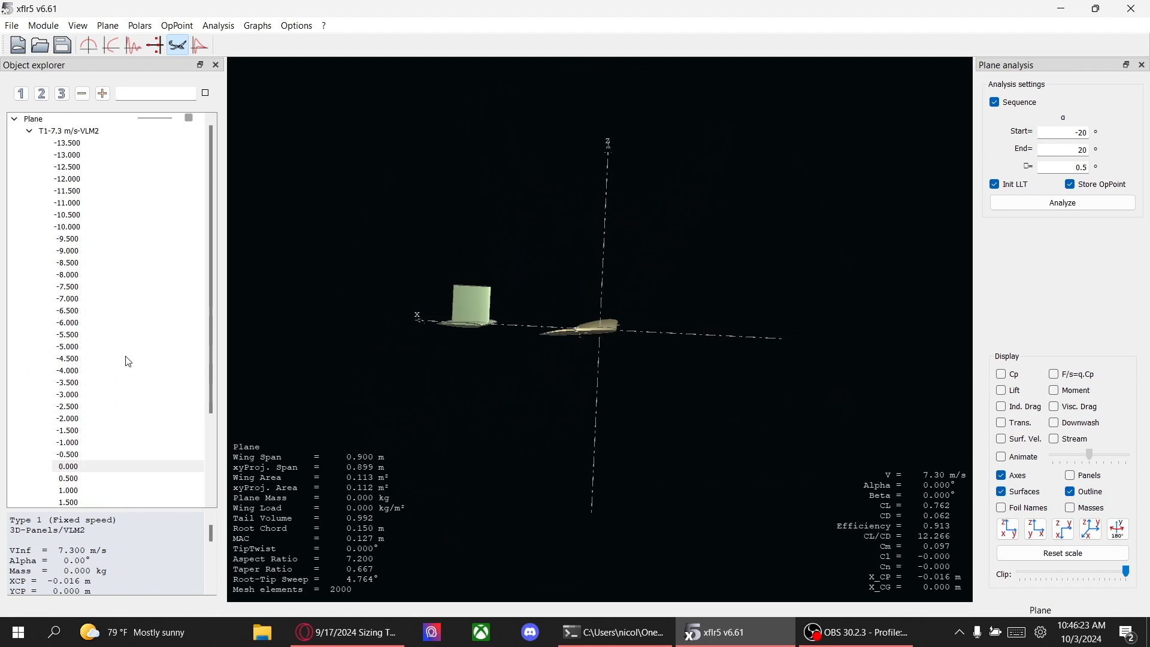
pyautogui.click(29, 130)
pyautogui.click(58, 131)
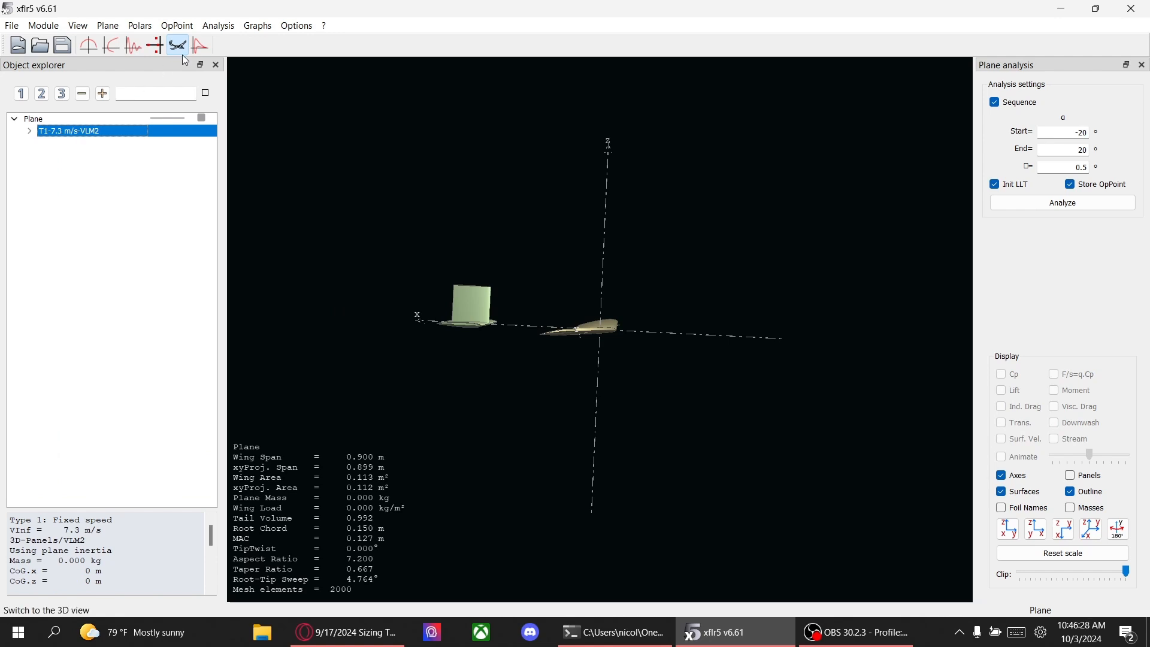
pyautogui.click(285, 90)
pyautogui.click(223, 29)
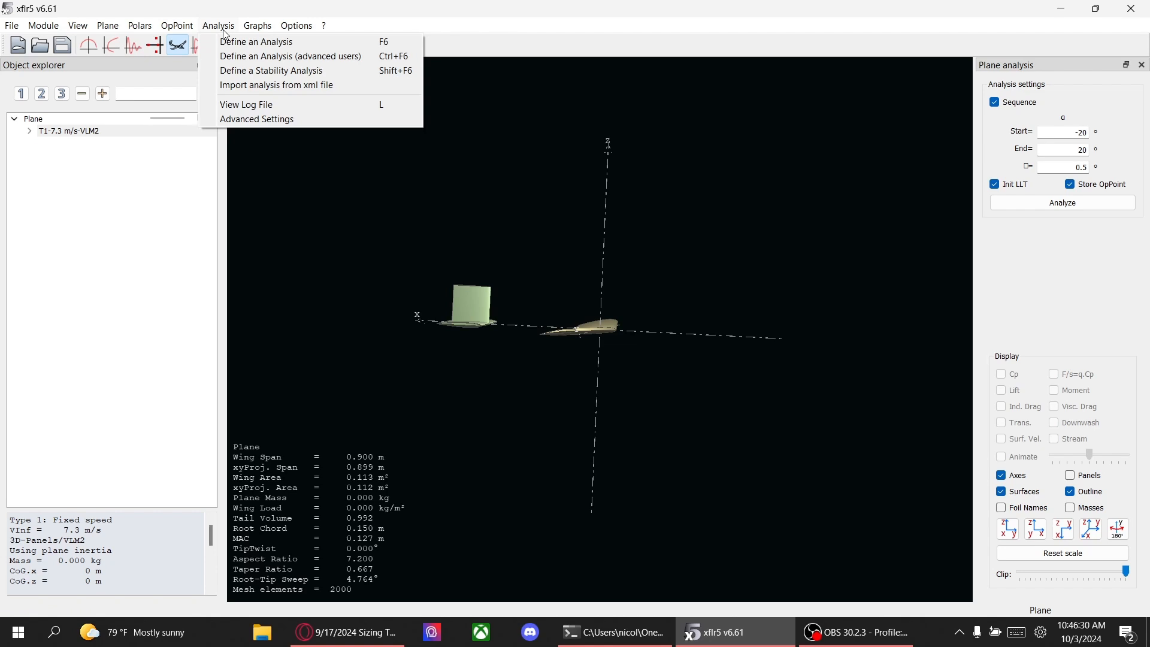
pyautogui.click(226, 29)
# Step: In the plane's inertia properties, describe the first two additional point masses as Left Wing Servo and Right Wing Servo
pyautogui.moveTo(393, 321)
pyautogui.mouseDown()
pyautogui.moveTo(368, 352)
pyautogui.moveTo(402, 326)
pyautogui.moveTo(402, 340)
pyautogui.mouseUp()
pyautogui.doubleClick(401, 339)
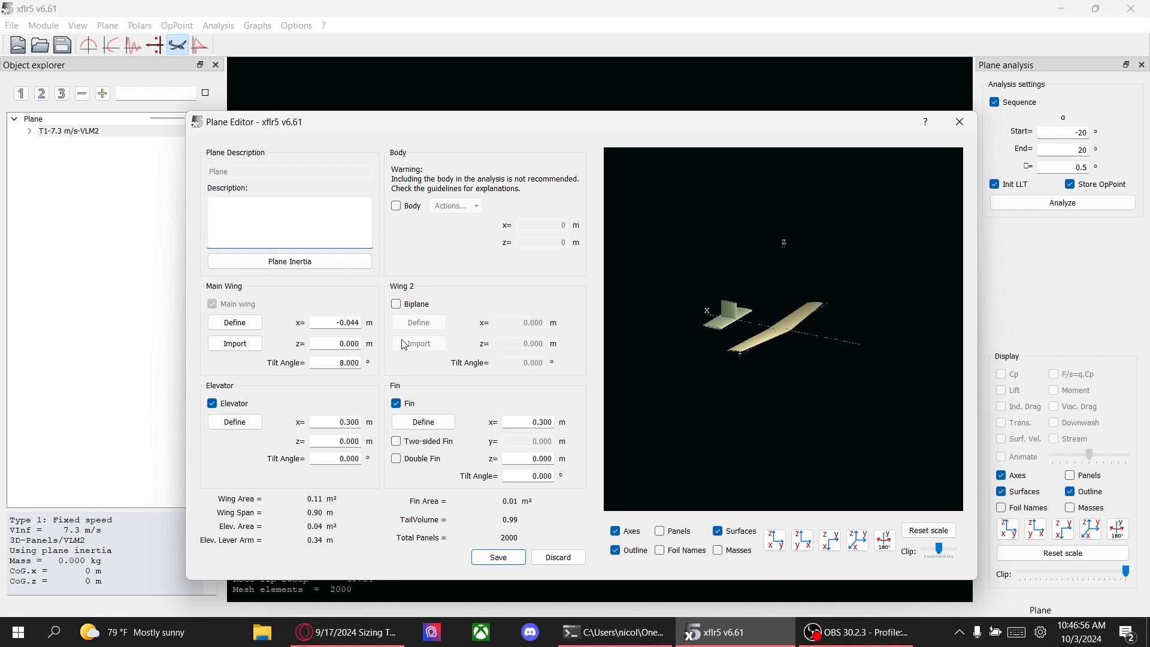
pyautogui.click(329, 266)
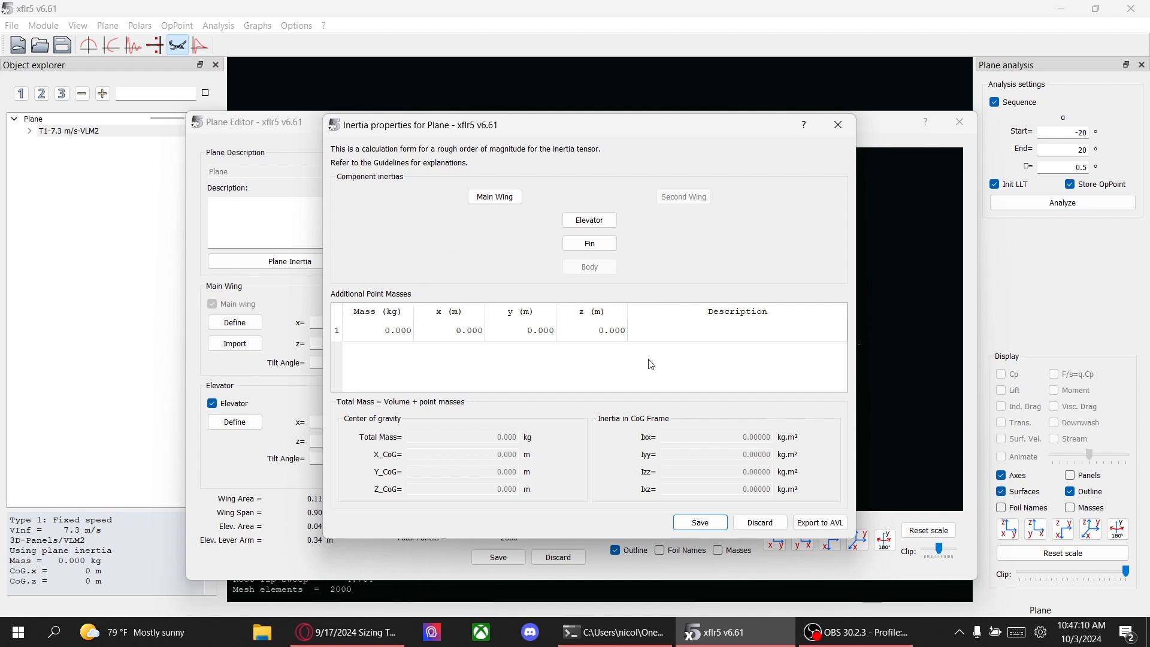
pyautogui.doubleClick(680, 335)
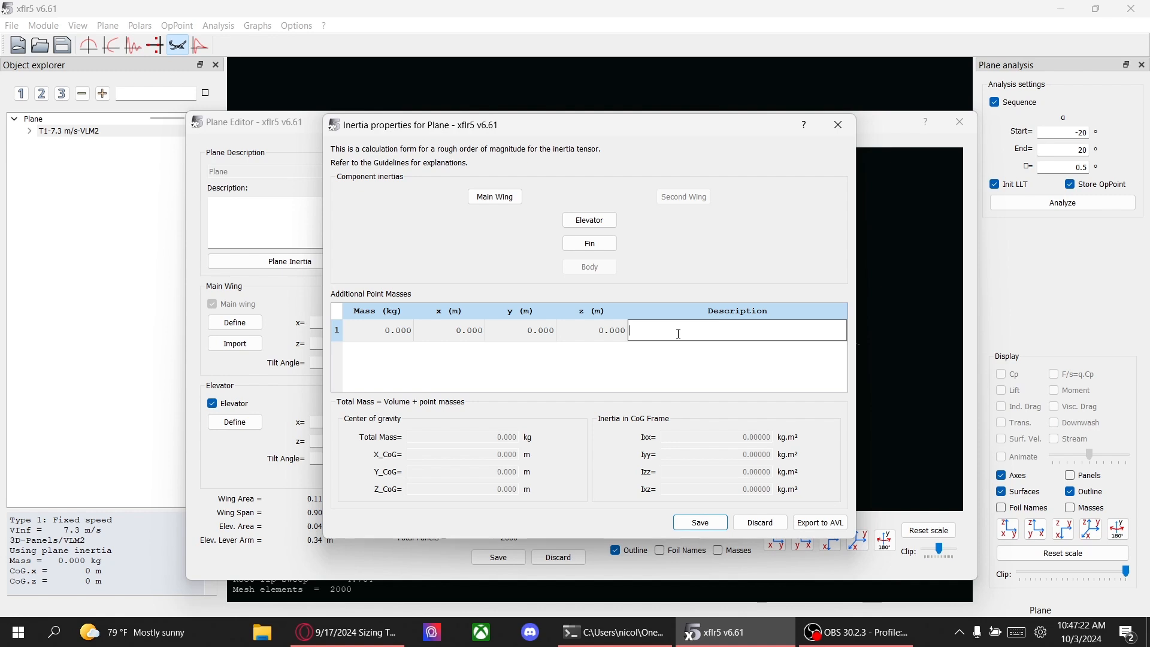
pyautogui.write('Left Wing Servo')
pyautogui.press('Return')
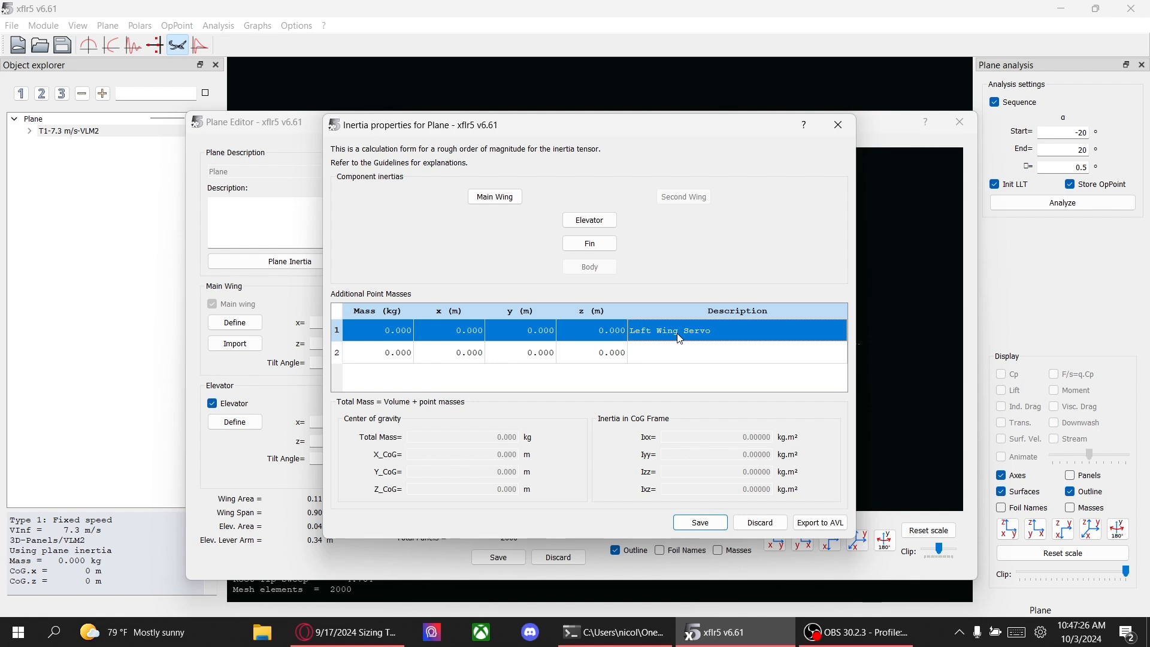
pyautogui.doubleClick(675, 347)
pyautogui.write('Right Wing Sero')
pyautogui.press('Return')
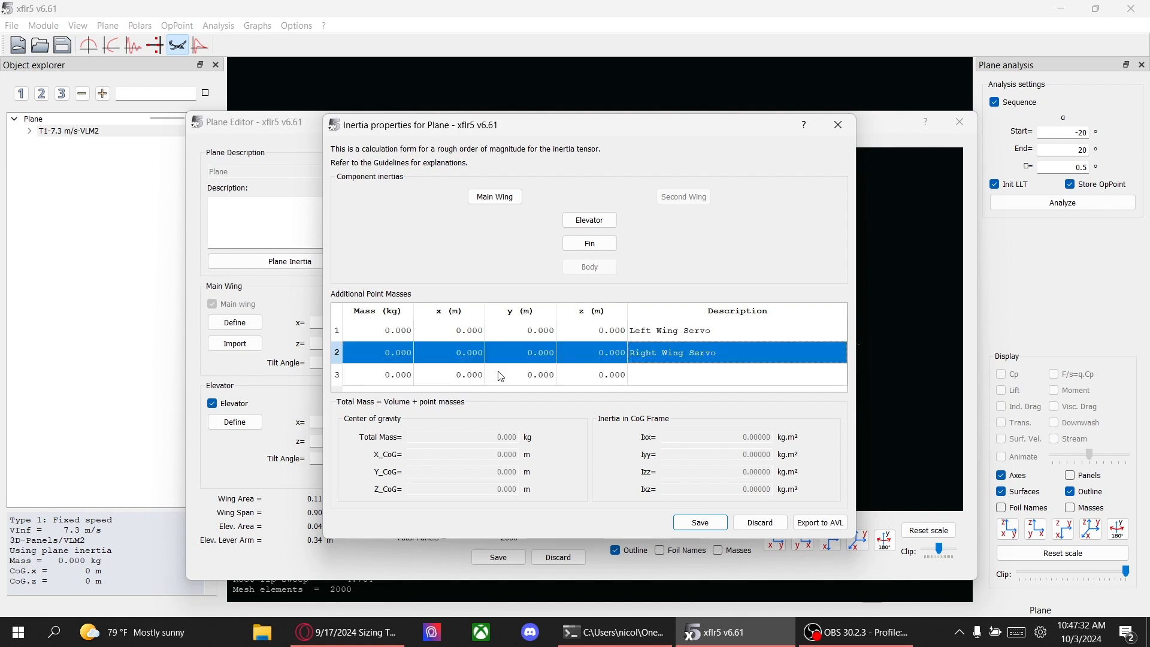
# Step: Set the mass of both the left and right wing servos to 0.009 kg
pyautogui.click(393, 330)
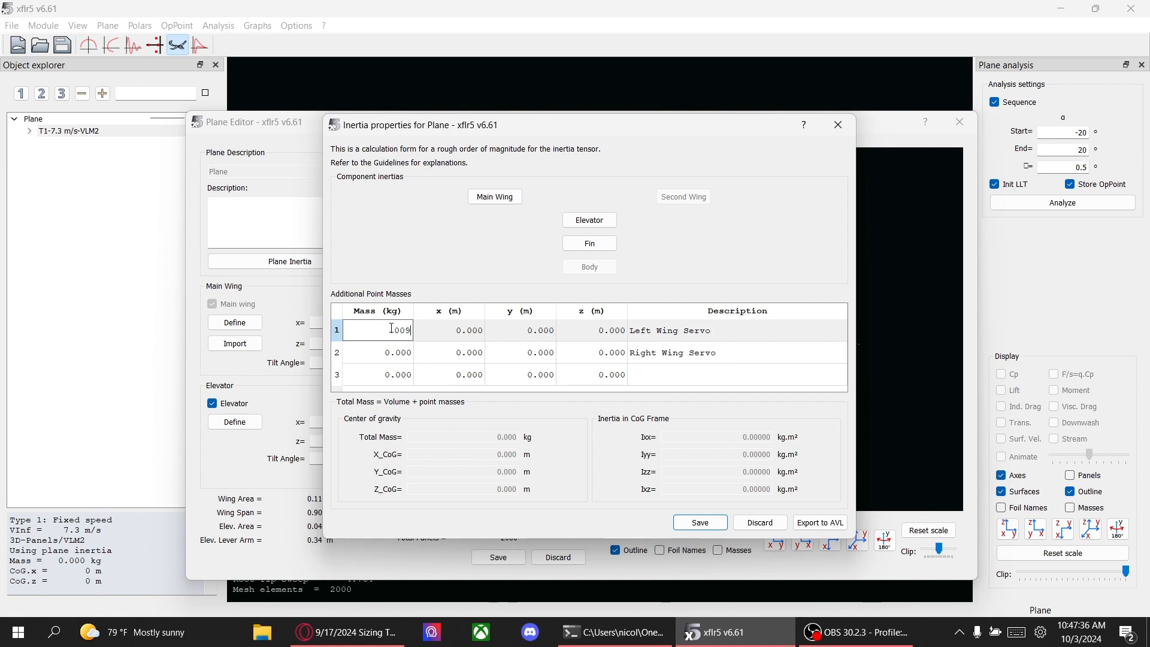
pyautogui.press('Return')
pyautogui.doubleClick(390, 354)
pyautogui.write('.009')
pyautogui.press('Return')
# Step: Set the z position of both wing servos to -0.01 m
pyautogui.moveTo(529, 125); pyautogui.dragTo(201, 131)
pyautogui.click(791, 339)
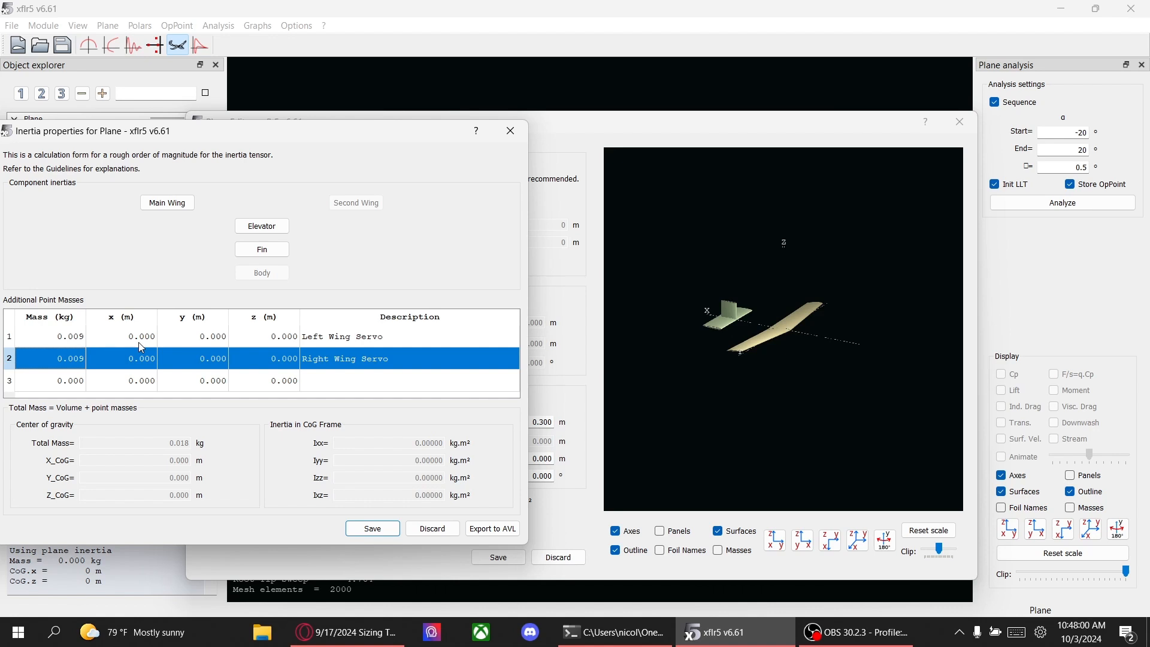
pyautogui.doubleClick(269, 338)
pyautogui.write('-')
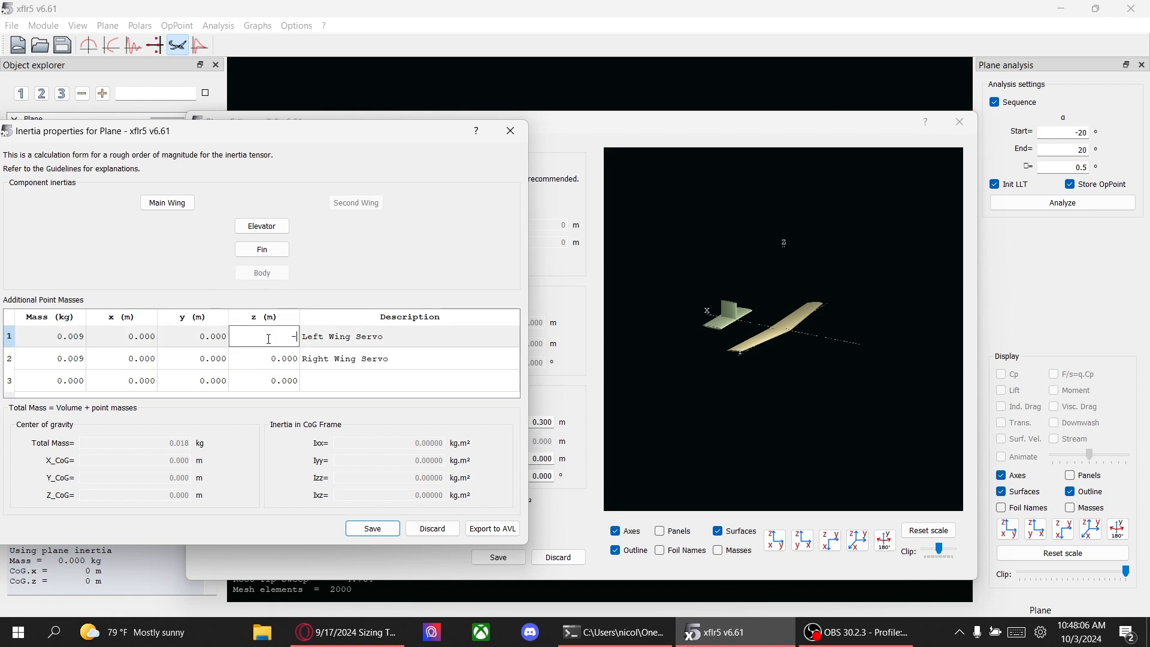
pyautogui.write('.01')
pyautogui.press('Return')
pyautogui.doubleClick(273, 358)
pyautogui.write('-0')
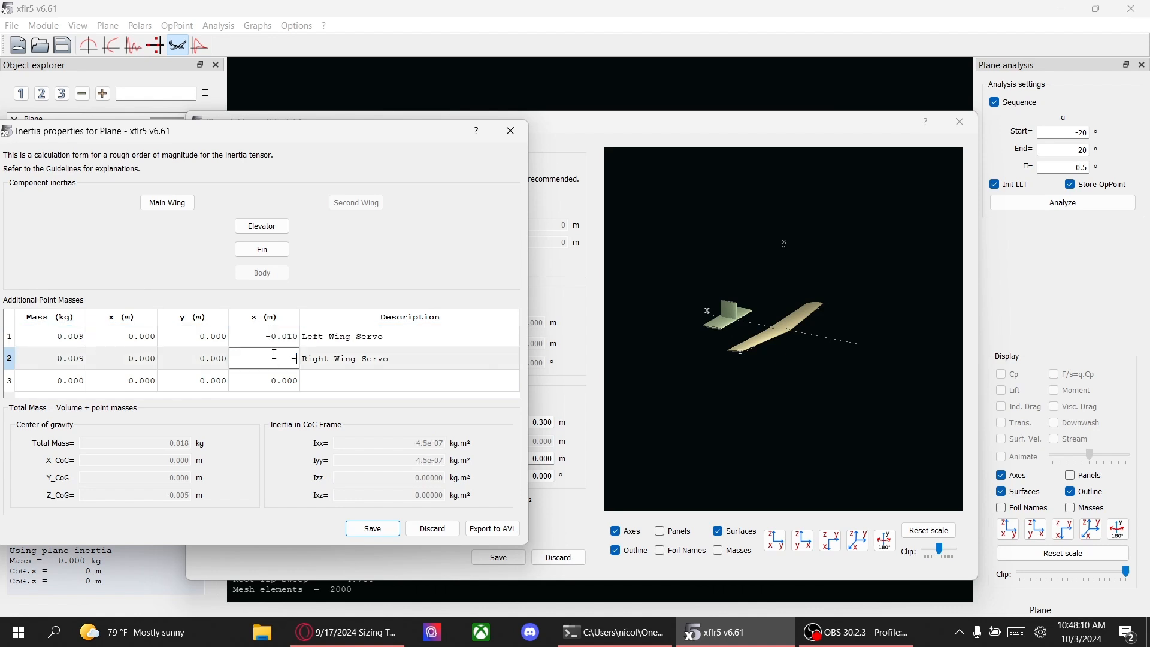
pyautogui.write('.01')
pyautogui.press('Return')
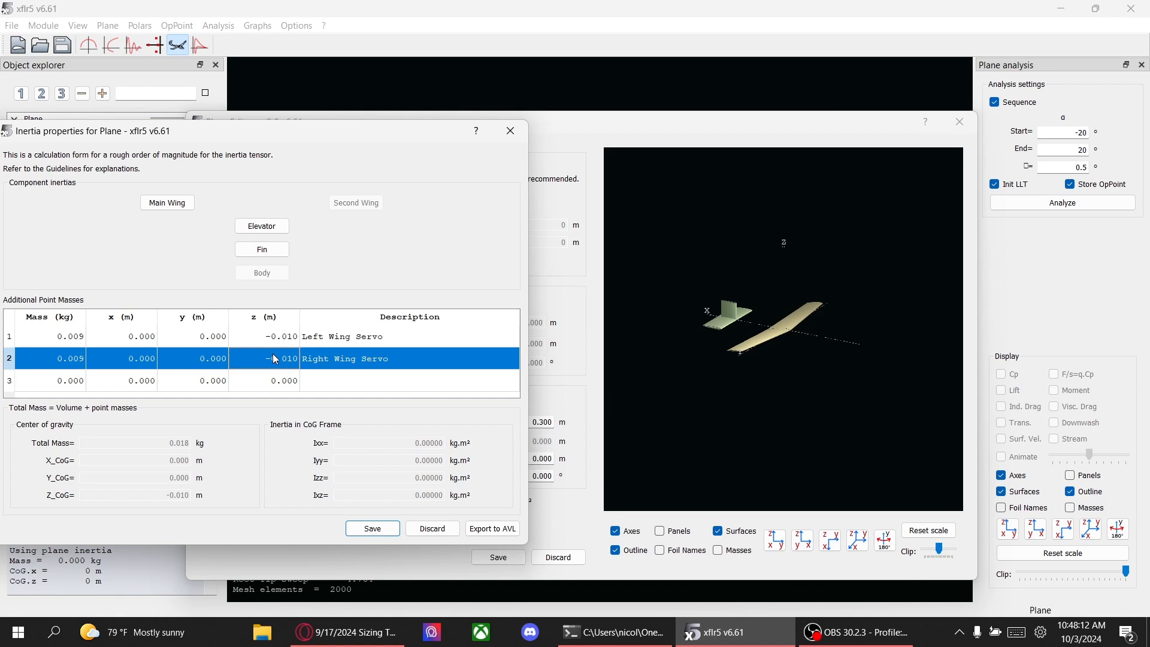
# Step: Set the y position to 0.15 m for the left wing servo and -0.15 m for the right one, and save the inertia properties
pyautogui.doubleClick(207, 337)
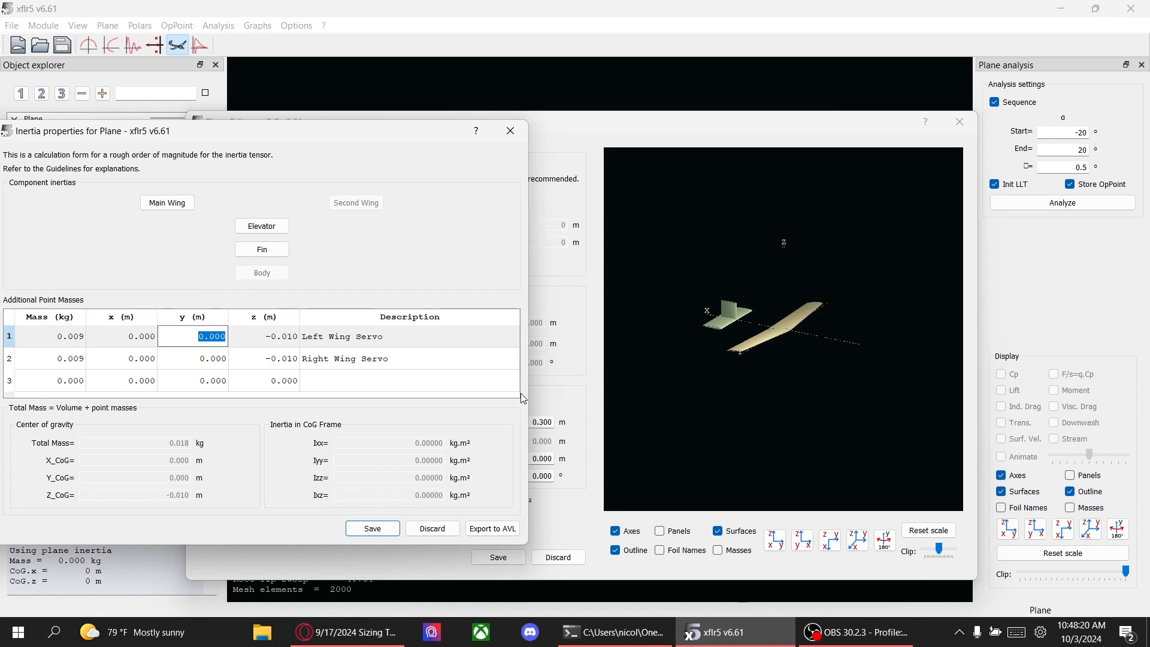
pyautogui.write('.0')
pyautogui.press('Return')
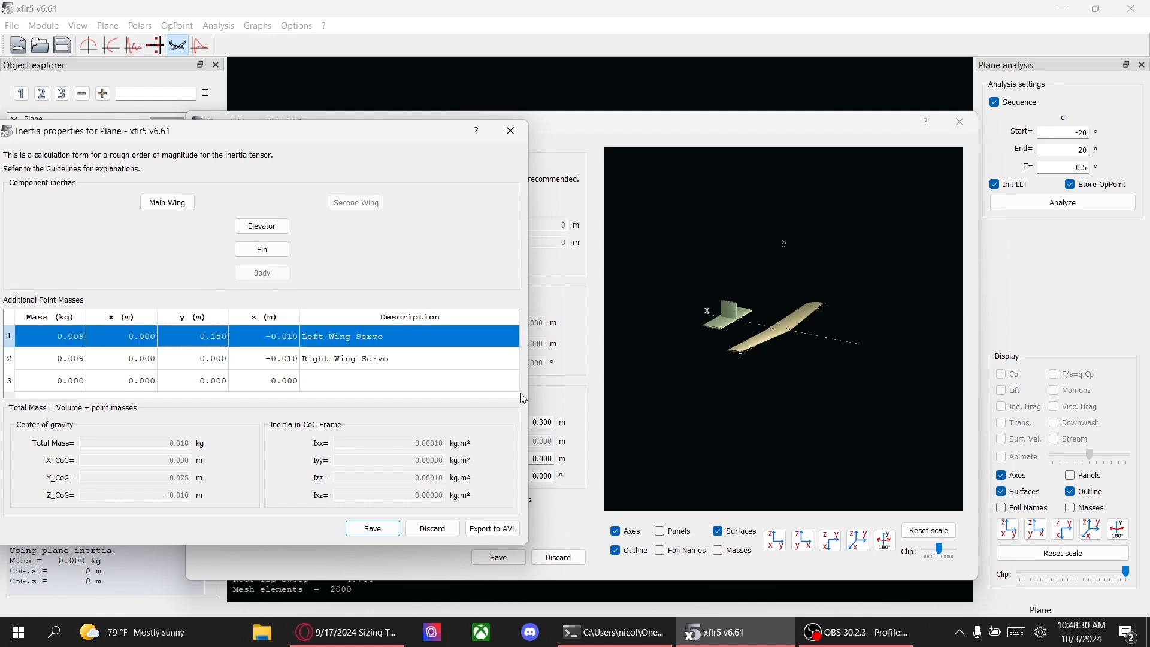
pyautogui.doubleClick(217, 363)
pyautogui.write('-0.015')
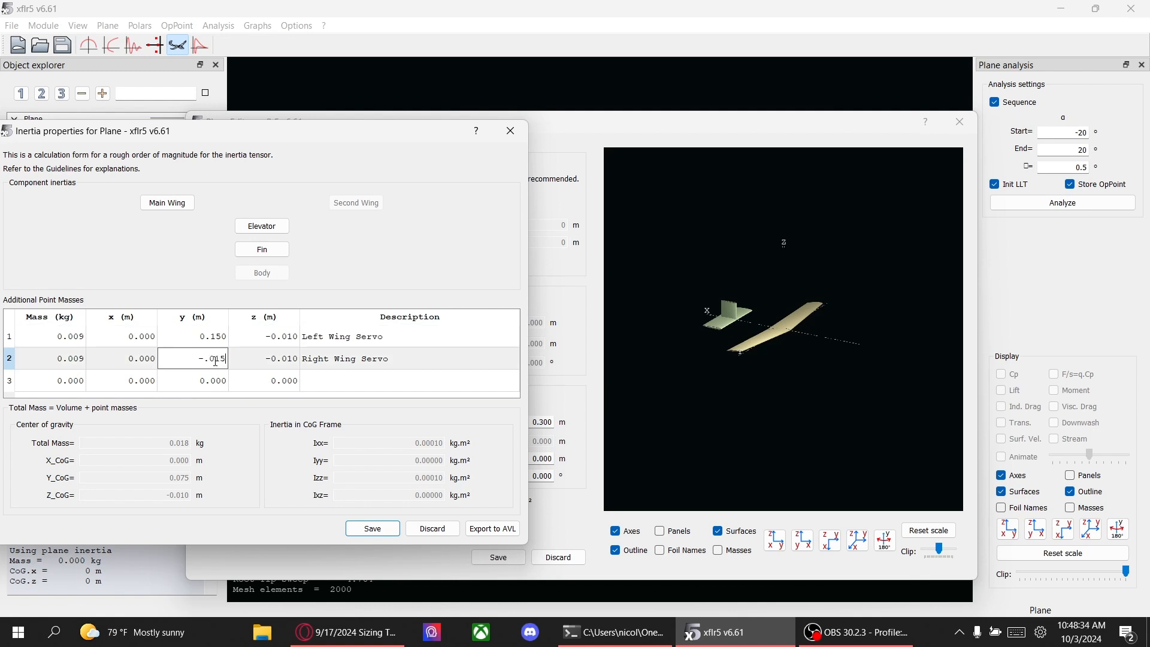
pyautogui.press('Return')
pyautogui.doubleClick(216, 363)
pyautogui.write('-')
pyautogui.write('.15')
pyautogui.press('Return')
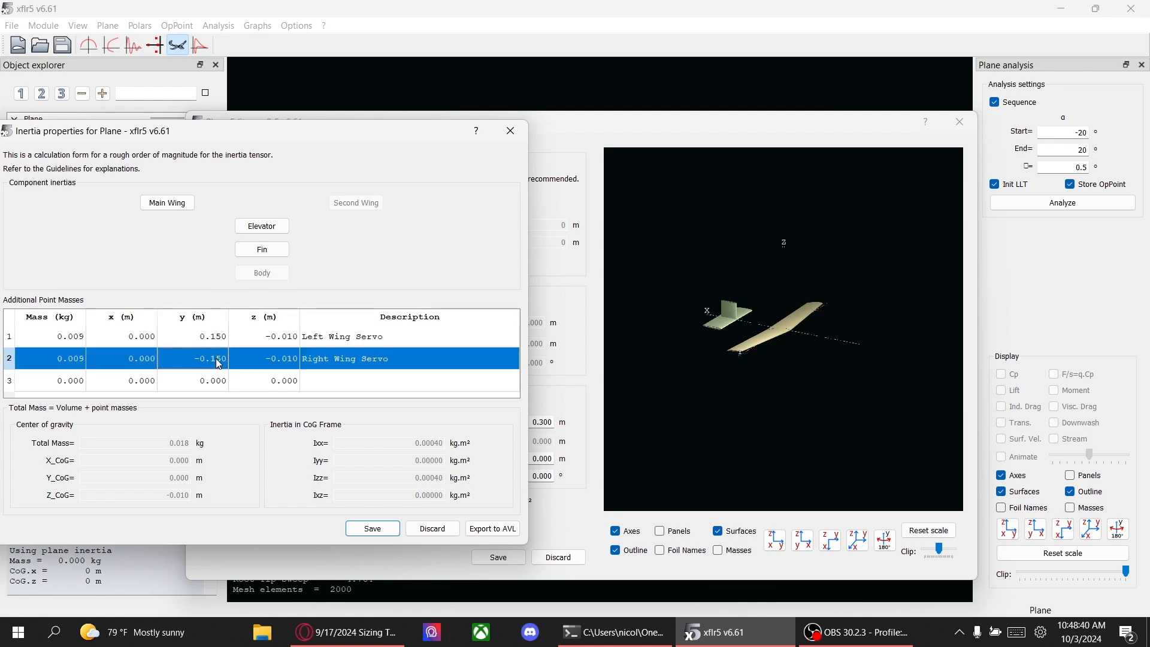
pyautogui.click(375, 529)
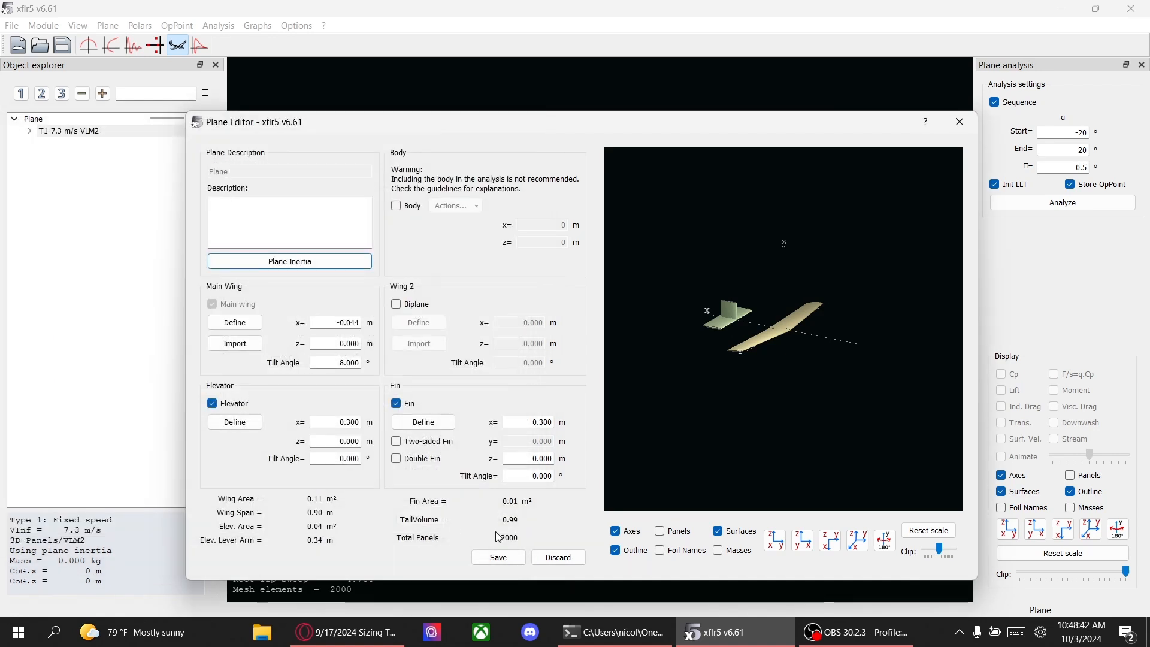
# Step: Display the masses in the plane editor's 3D preview and examine where the wing servos sit
pyautogui.click(718, 550)
pyautogui.moveTo(773, 400); pyautogui.dragTo(719, 293)
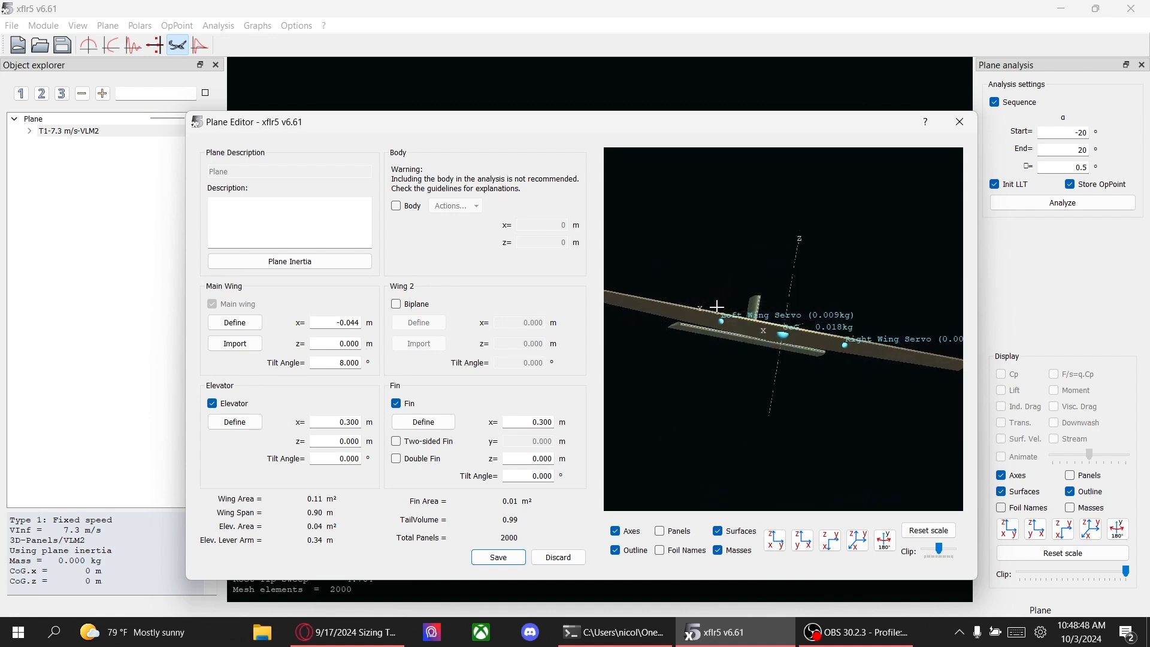
pyautogui.moveTo(728, 344); pyautogui.dragTo(766, 296)
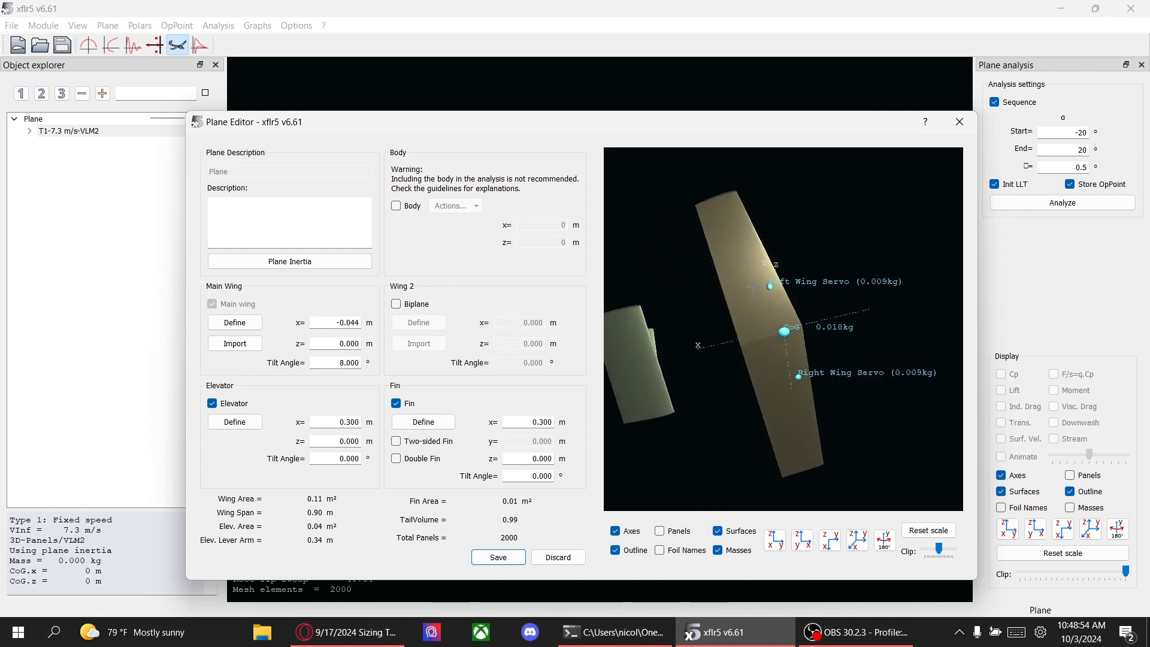
# Step: Set the x position of both wing servos to 0.02 m and save the inertia properties
pyautogui.click(350, 264)
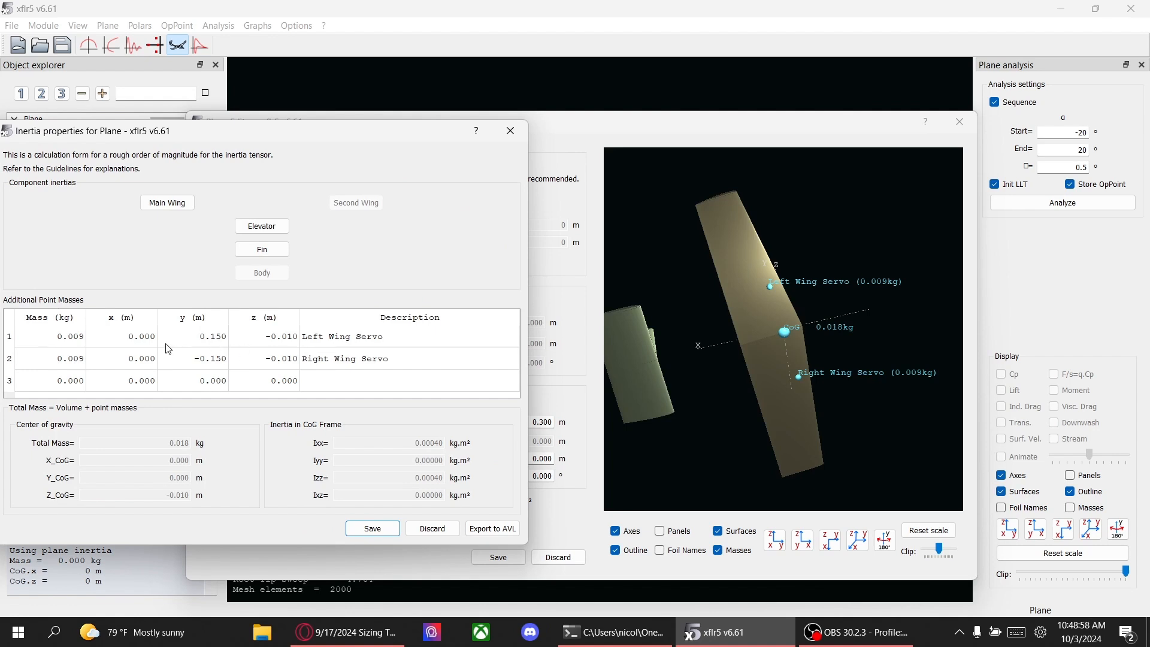
pyautogui.doubleClick(126, 337)
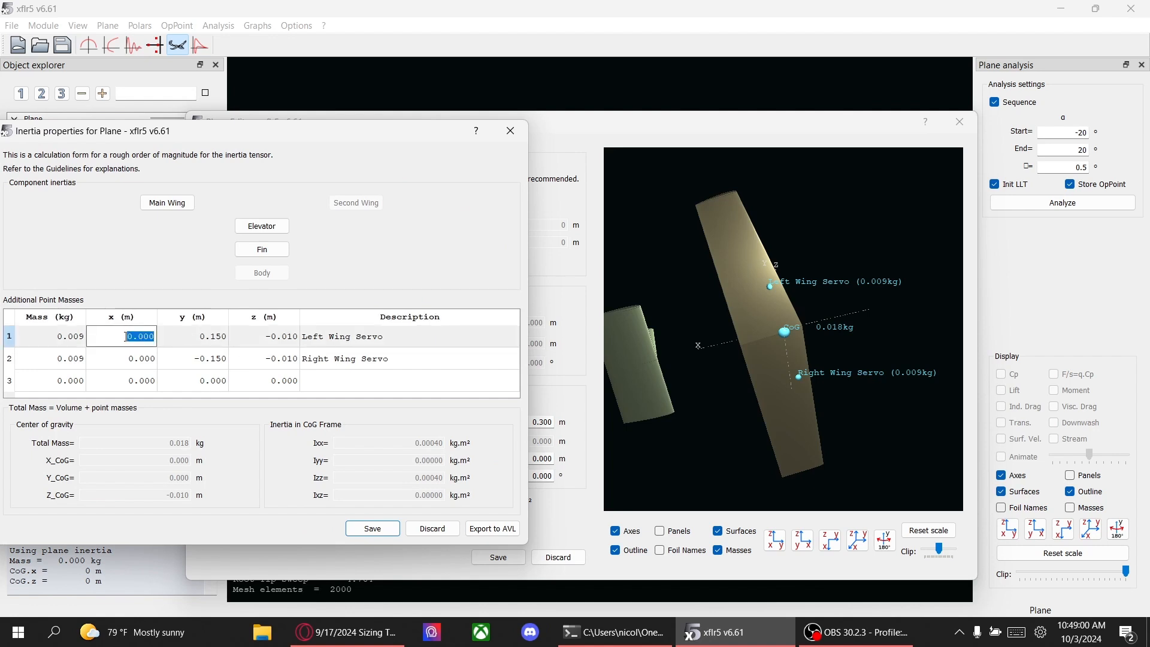
pyautogui.write('.')
pyautogui.press('Return')
pyautogui.doubleClick(141, 359)
pyautogui.write('.02')
pyautogui.press('Return')
pyautogui.click(373, 528)
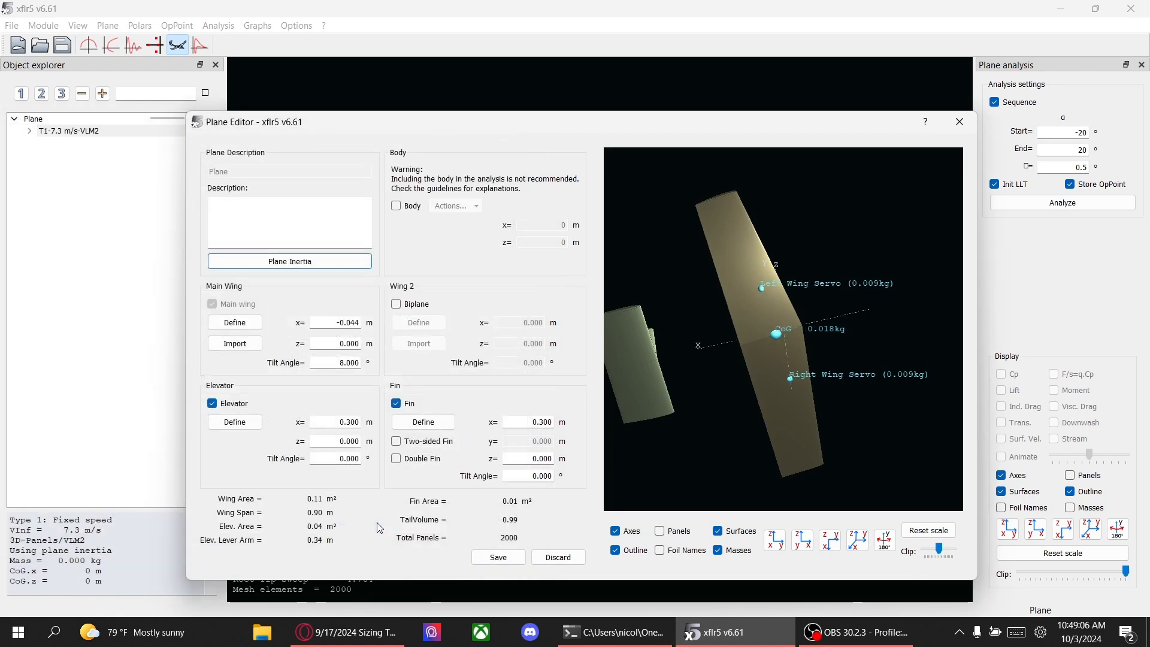
# Step: Examine the wing servo positions relative to the wing and tail from several angles in the 3D preview
pyautogui.moveTo(854, 242); pyautogui.dragTo(826, 351)
pyautogui.click(307, 263)
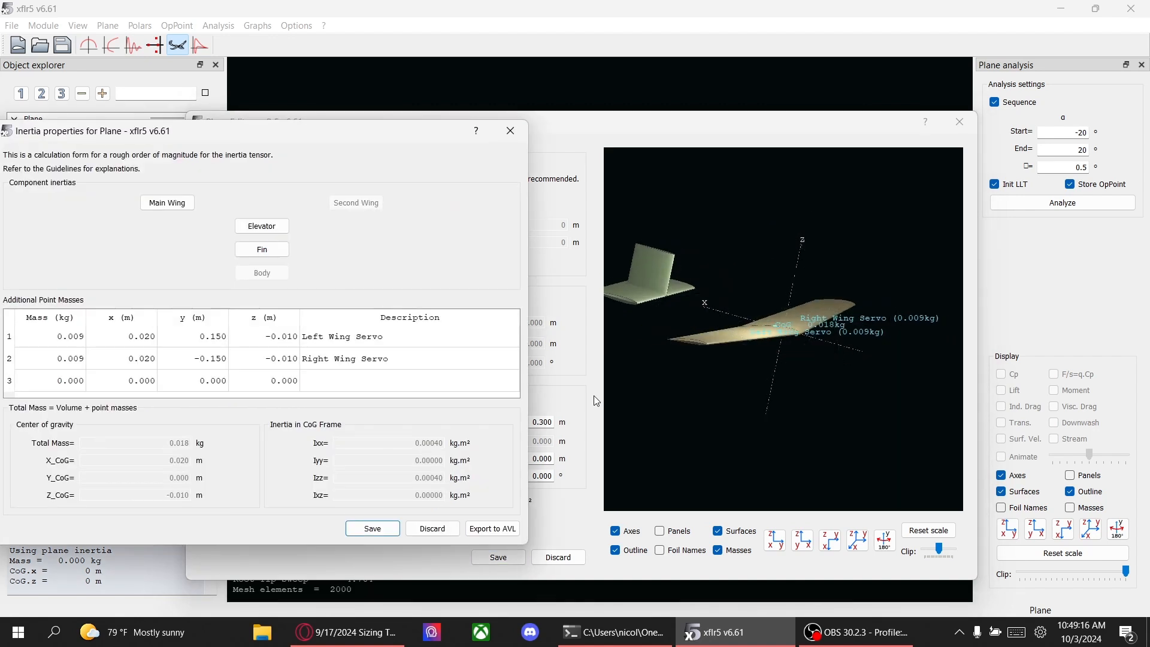
pyautogui.doubleClick(326, 378)
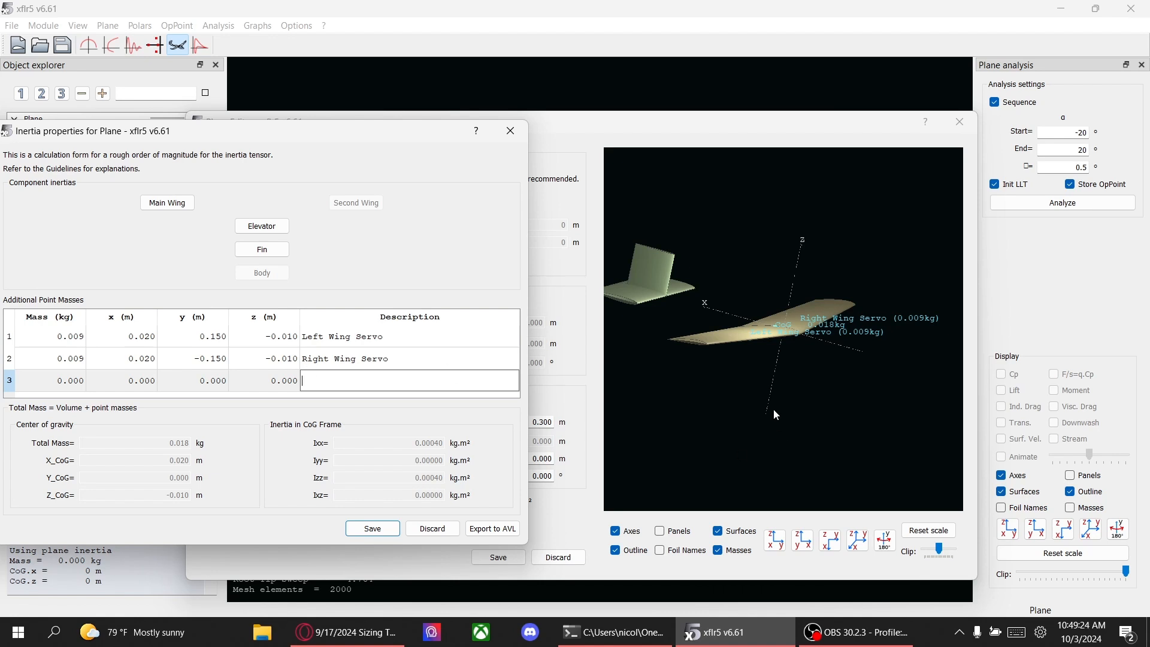
pyautogui.click(368, 527)
pyautogui.moveTo(757, 355); pyautogui.dragTo(715, 400)
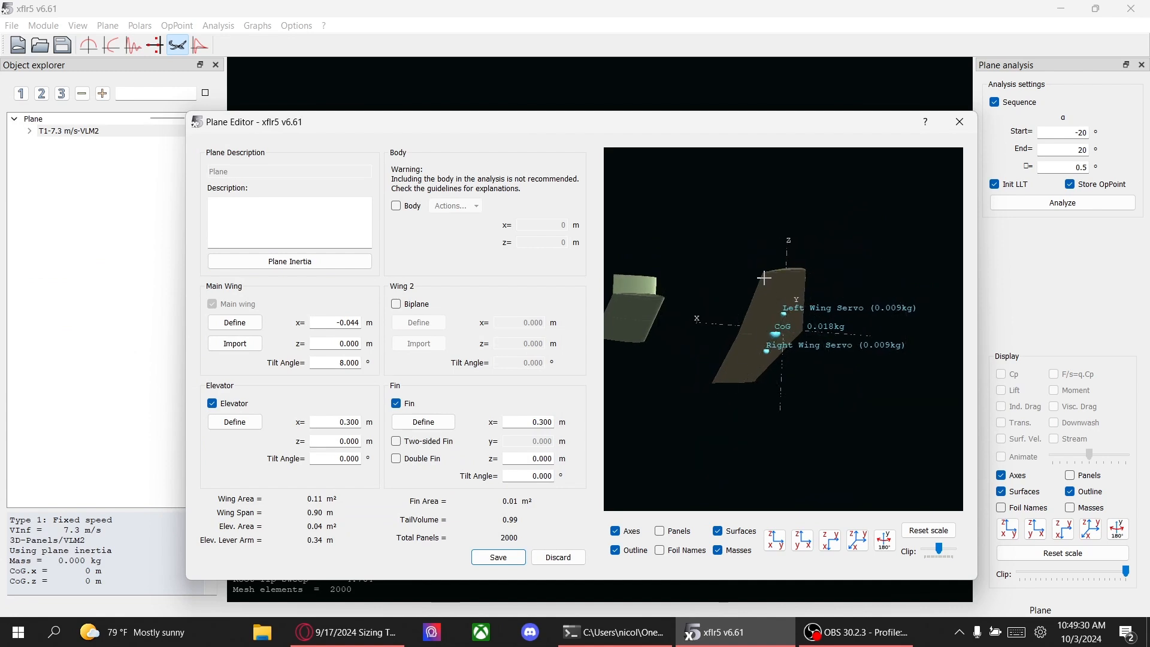
pyautogui.moveTo(761, 334)
pyautogui.mouseDown()
pyautogui.moveTo(791, 376)
pyautogui.moveTo(796, 342)
pyautogui.moveTo(772, 316)
pyautogui.mouseUp()
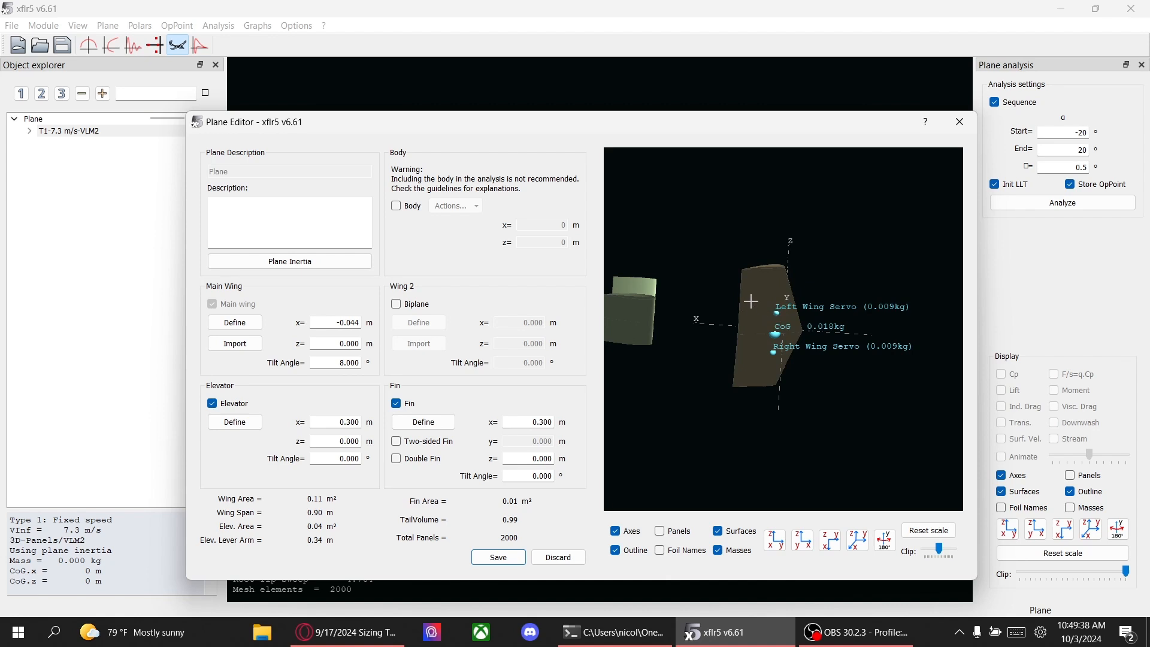
pyautogui.moveTo(779, 306); pyautogui.dragTo(773, 319)
pyautogui.moveTo(772, 319)
pyautogui.mouseDown(button='middle')
pyautogui.moveTo(731, 350)
pyautogui.moveTo(696, 334)
pyautogui.moveTo(731, 331)
pyautogui.moveTo(698, 357)
pyautogui.moveTo(709, 369)
pyautogui.moveTo(729, 323)
pyautogui.moveTo(760, 326)
pyautogui.moveTo(772, 311)
pyautogui.moveTo(737, 341)
pyautogui.moveTo(742, 319)
pyautogui.moveTo(782, 306)
pyautogui.mouseUp(button='middle')
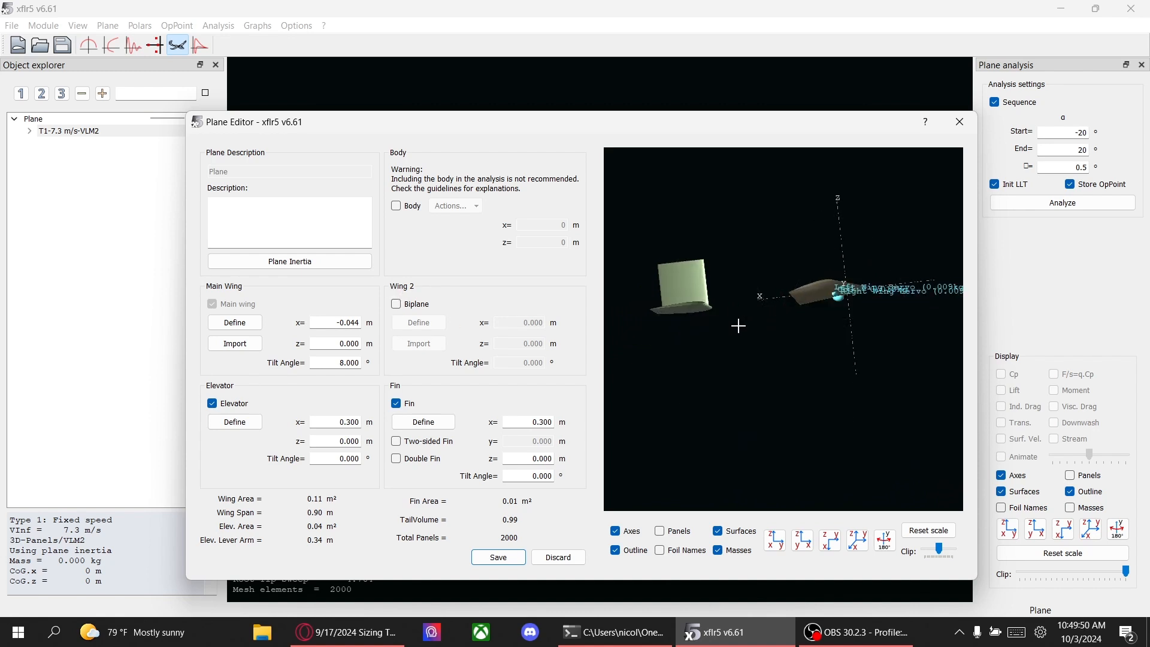
# Step: Add a third point mass described as Horizontal Tail Servo with a mass of 0.009 kg
pyautogui.click(349, 261)
pyautogui.doubleClick(324, 380)
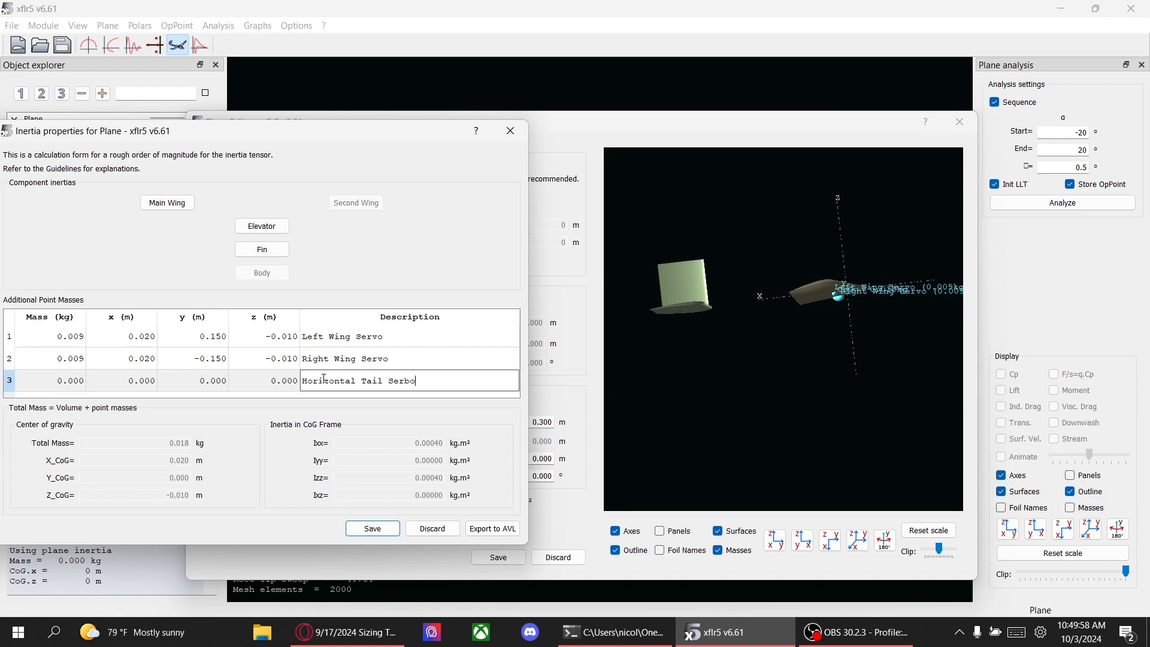
pyautogui.press('Return')
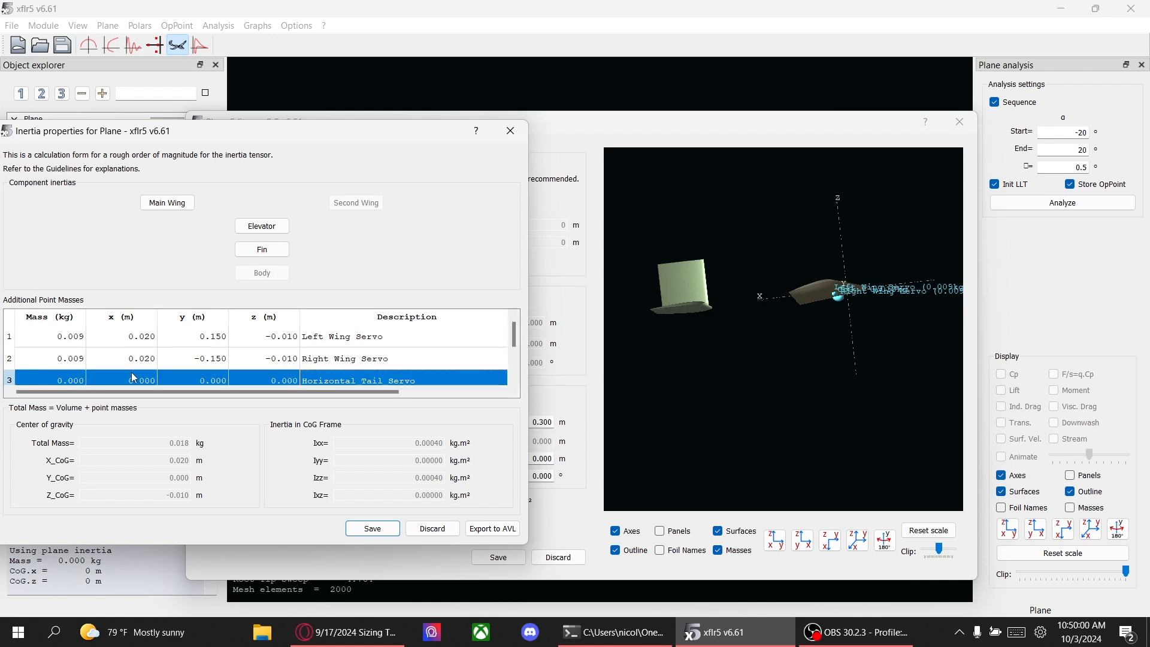
pyautogui.doubleClick(69, 379)
pyautogui.write('.00')
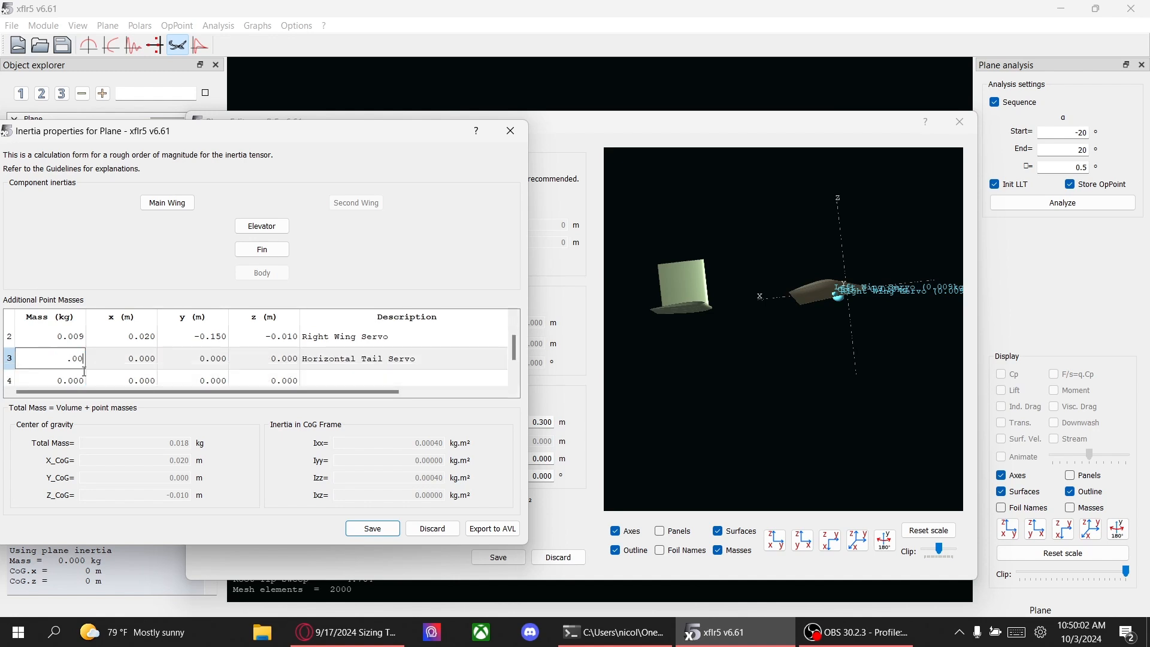
pyautogui.write('9')
pyautogui.press('Return')
# Step: Set the horizontal tail servo's x position to 0.34 m and save the inertia properties
pyautogui.doubleClick(142, 359)
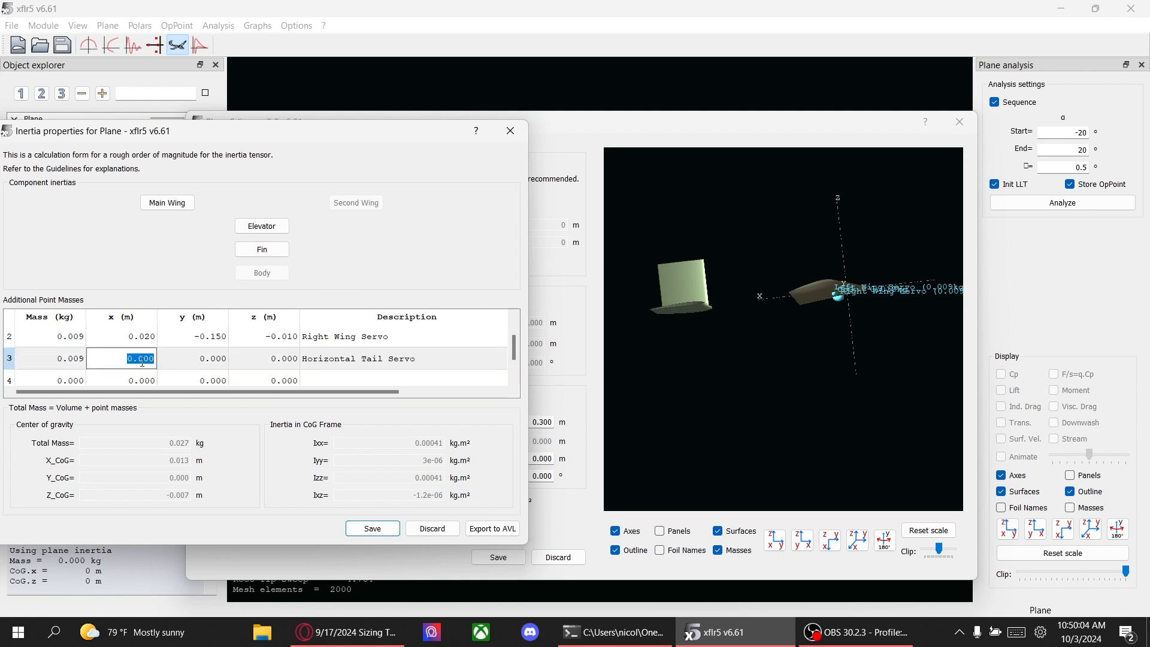
pyautogui.write('.34')
pyautogui.press('Return')
pyautogui.doubleClick(194, 358)
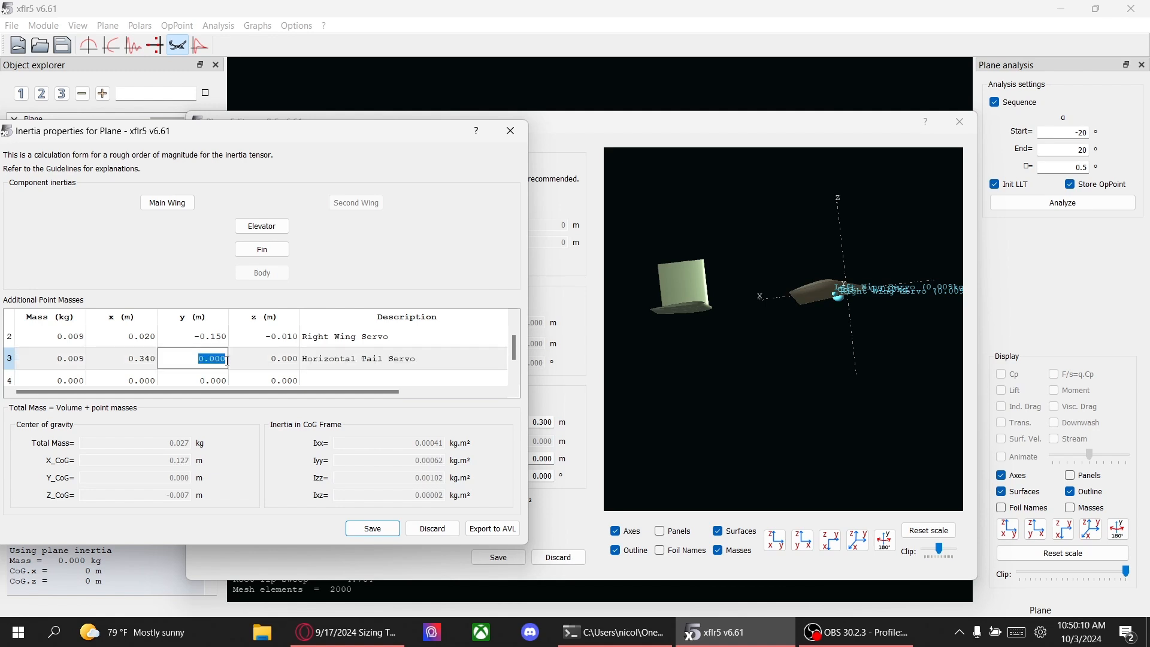
pyautogui.click(361, 530)
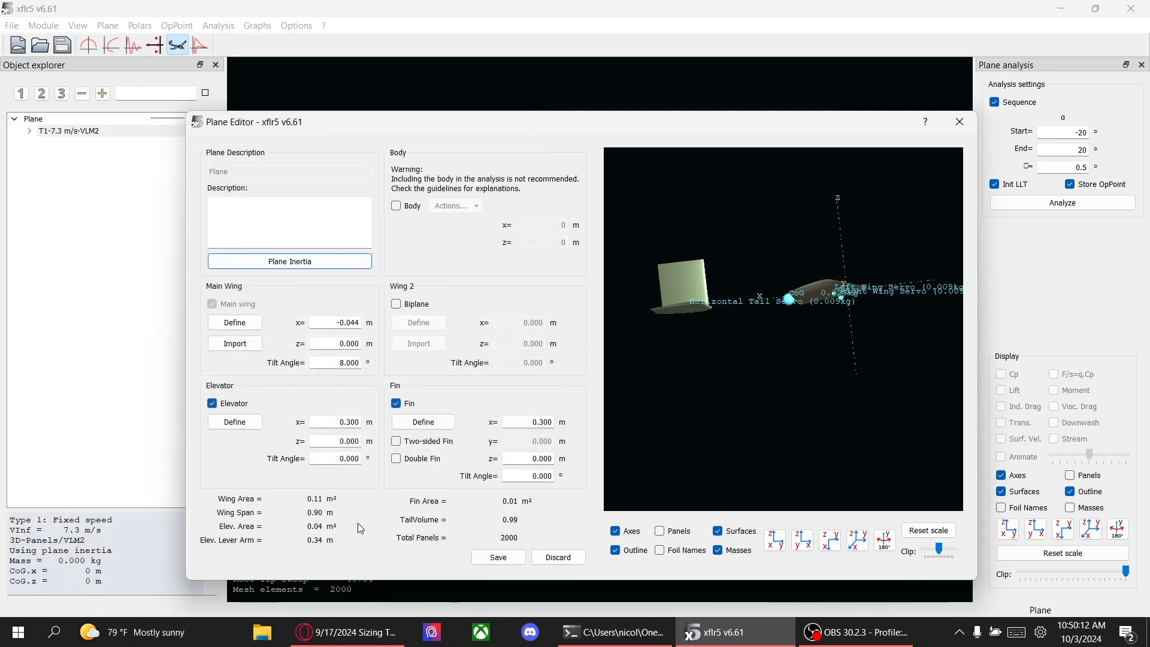
# Step: Check the horizontal tail servo's placement in the 3D preview and set its z position to -0.01 m
pyautogui.moveTo(739, 360); pyautogui.dragTo(713, 326)
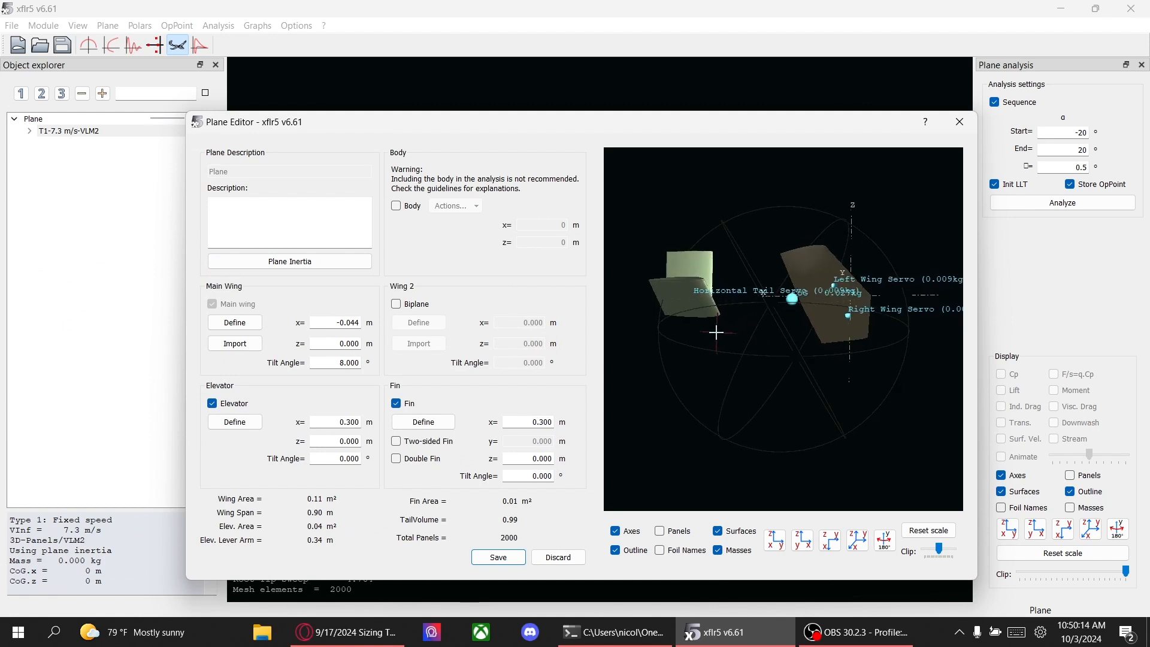
pyautogui.click(293, 262)
pyautogui.scroll(1, 270, 375)
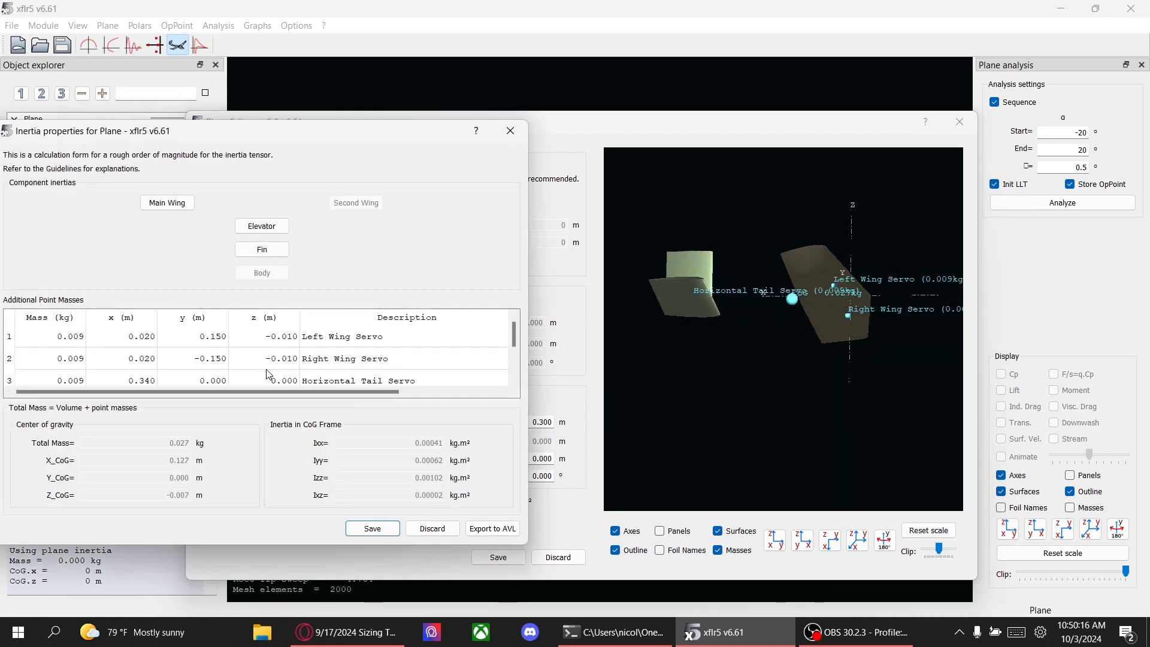
pyautogui.click(273, 377)
pyautogui.write('-')
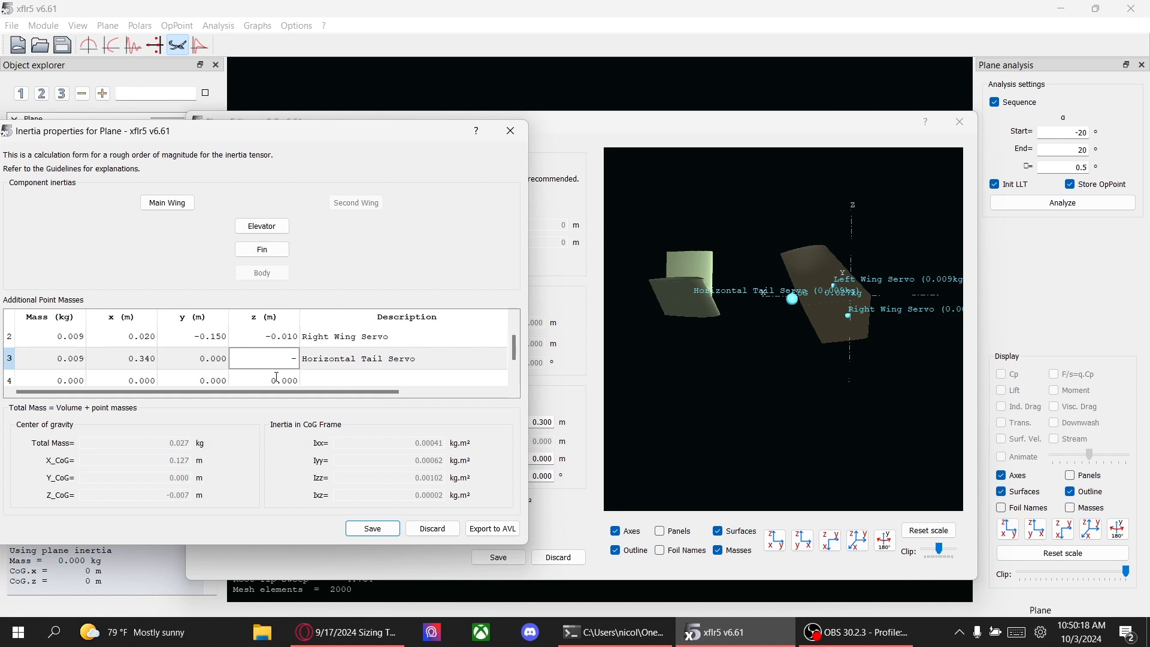
pyautogui.write('.01')
pyautogui.press('Return')
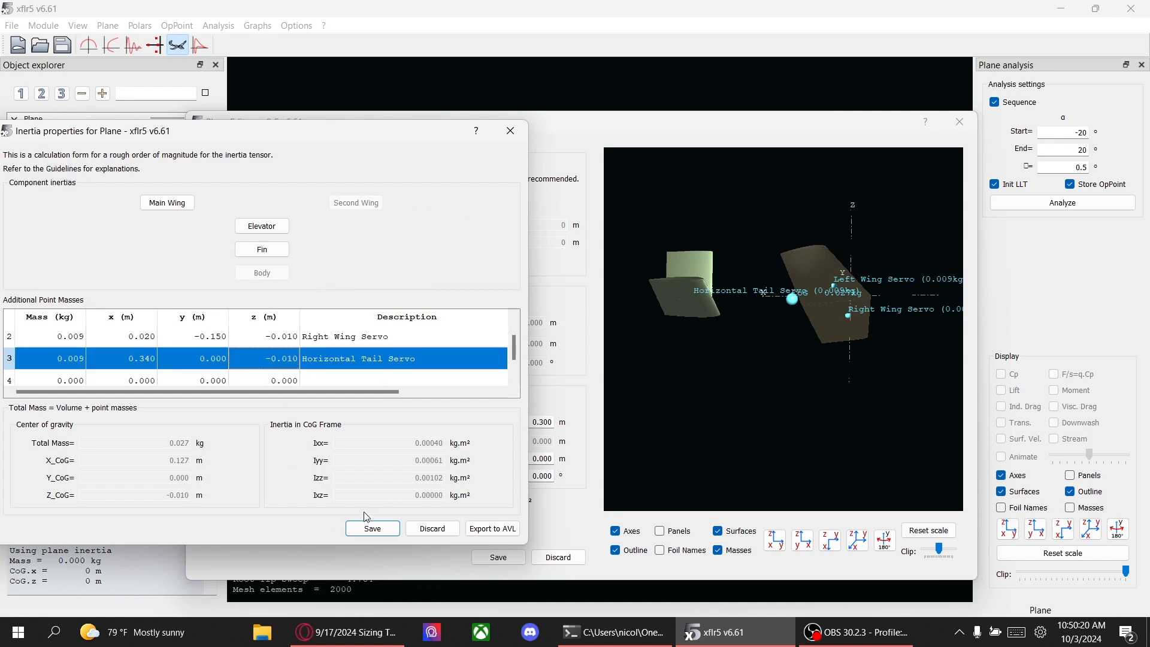
# Step: Save the inertia properties and check the horizontal tail servo's placement from several angles in the 3D preview
pyautogui.click(372, 529)
pyautogui.moveTo(700, 366); pyautogui.dragTo(744, 377)
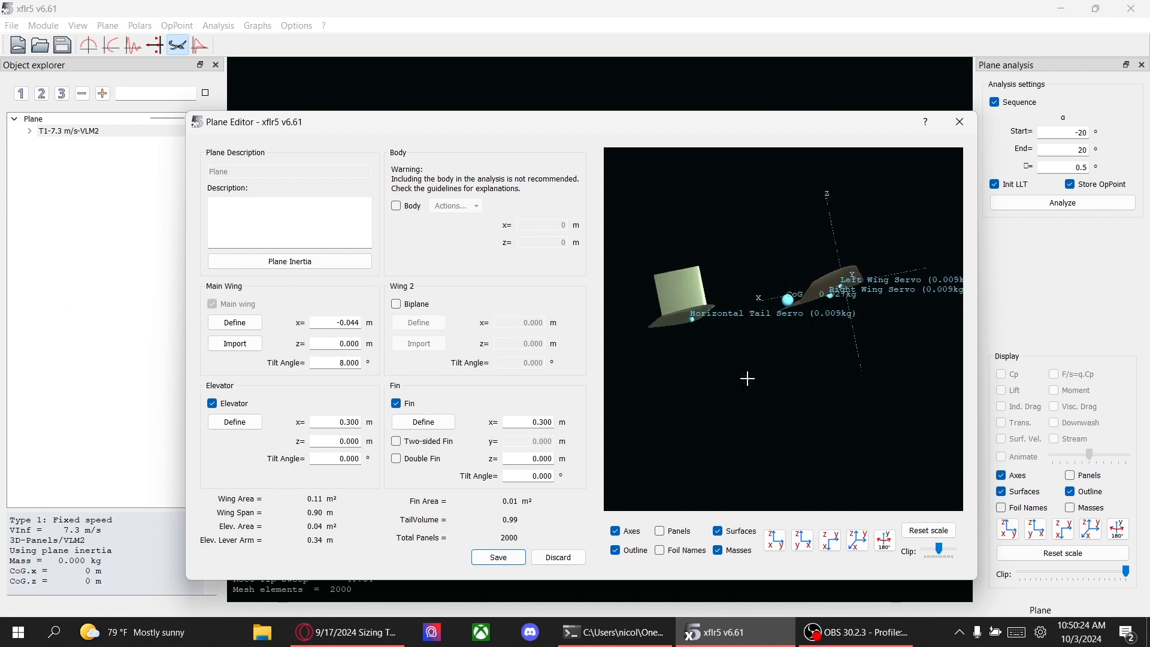
pyautogui.moveTo(850, 211); pyautogui.dragTo(697, 324)
pyautogui.moveTo(793, 326); pyautogui.dragTo(751, 360)
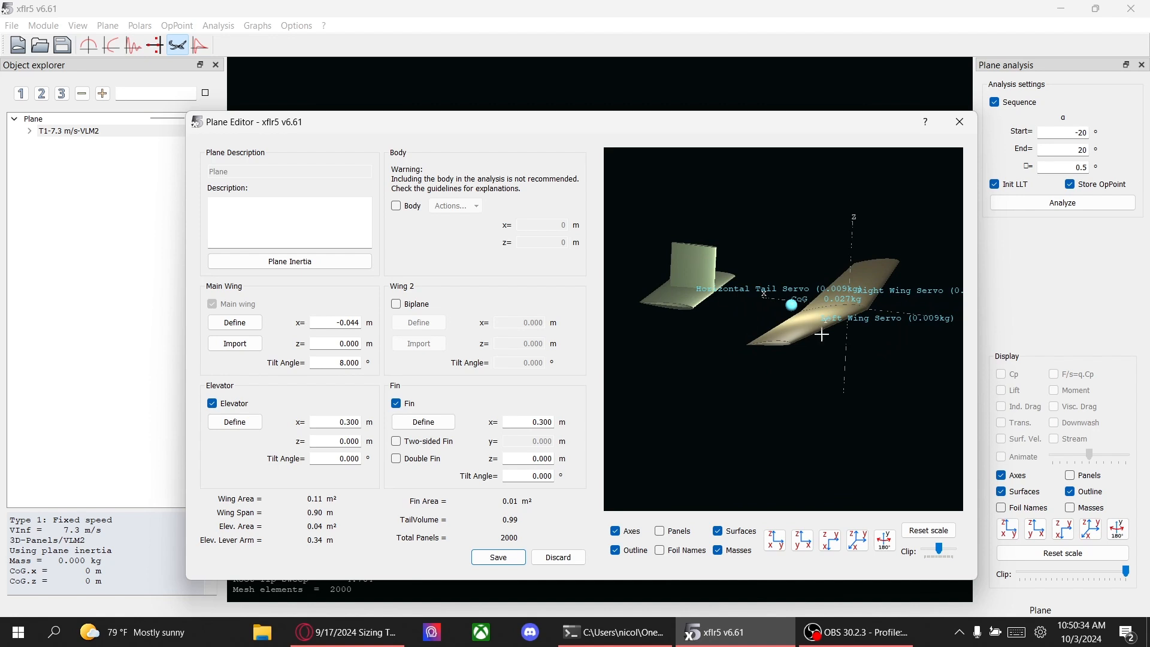
# Step: Add a fourth point mass described as Vertical Tail Servo with a mass of 0.009 kg in the plane's inertia properties
pyautogui.click(280, 262)
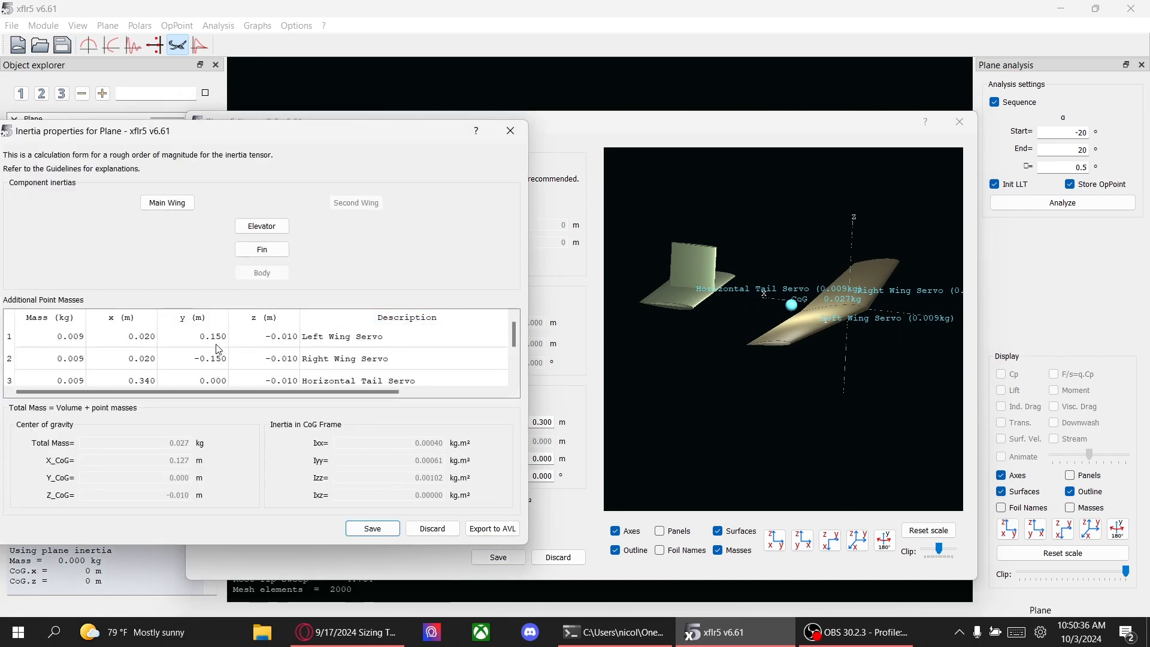
pyautogui.scroll(-1, 195, 371)
pyautogui.click(324, 373)
pyautogui.click(351, 367)
pyautogui.write('Vertical Tail Servo')
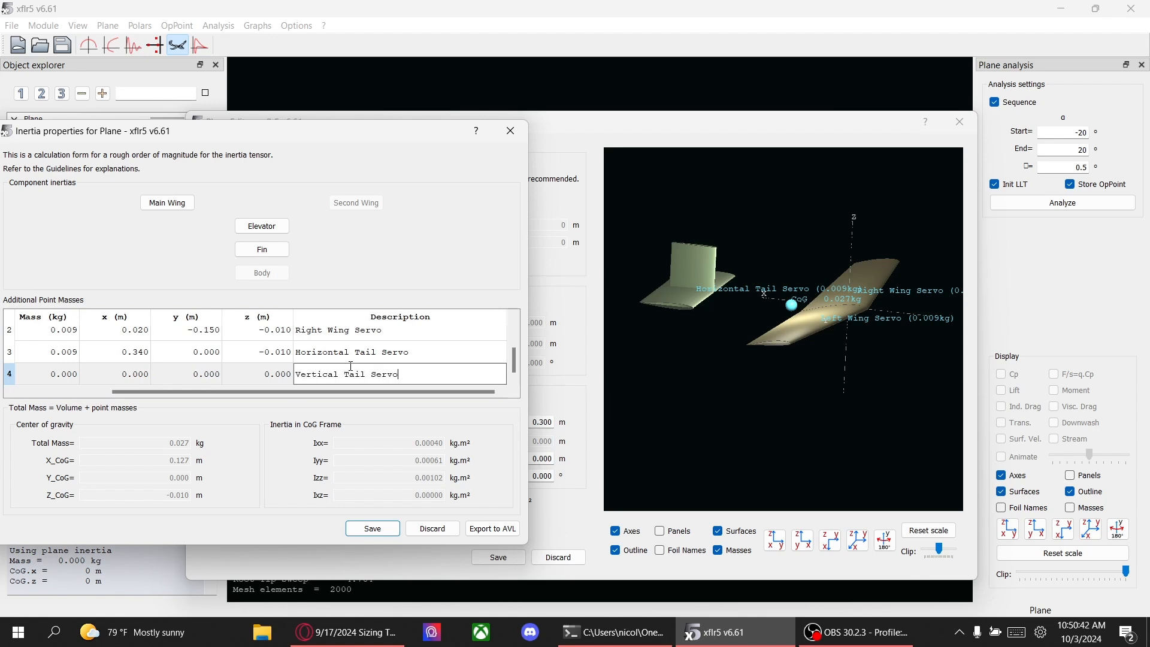
pyautogui.press('Return')
pyautogui.doubleClick(52, 359)
pyautogui.write('.009')
pyautogui.press('Return')
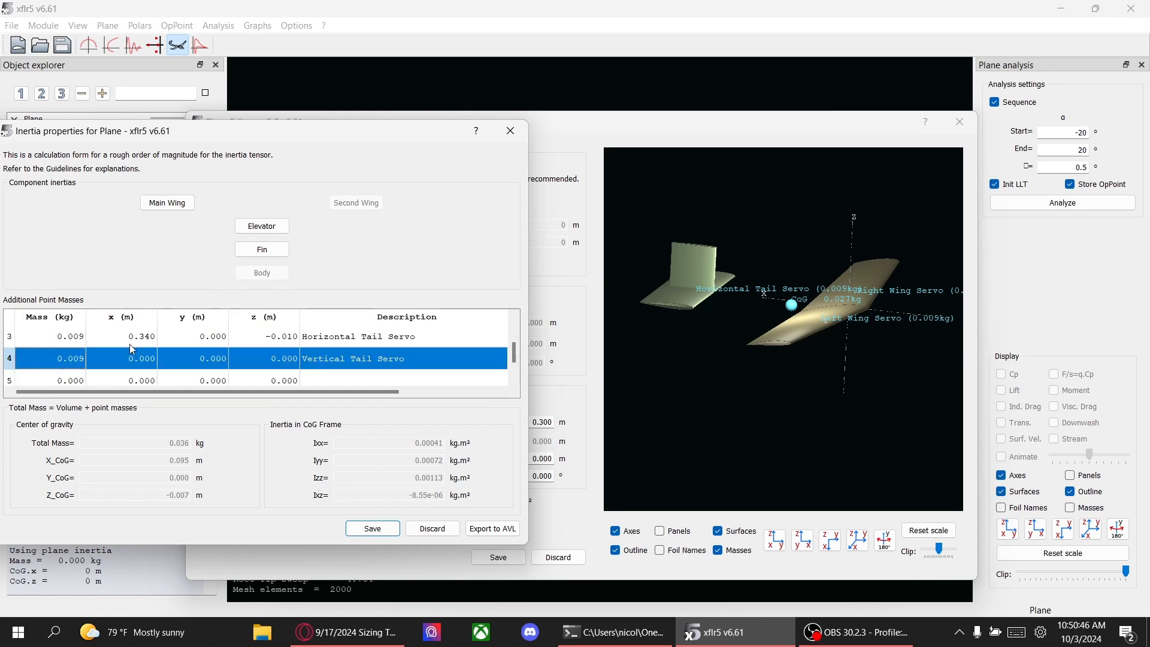
# Step: Set the vertical tail servo's x position to 0.35 m
pyautogui.doubleClick(142, 361)
pyautogui.write('.')
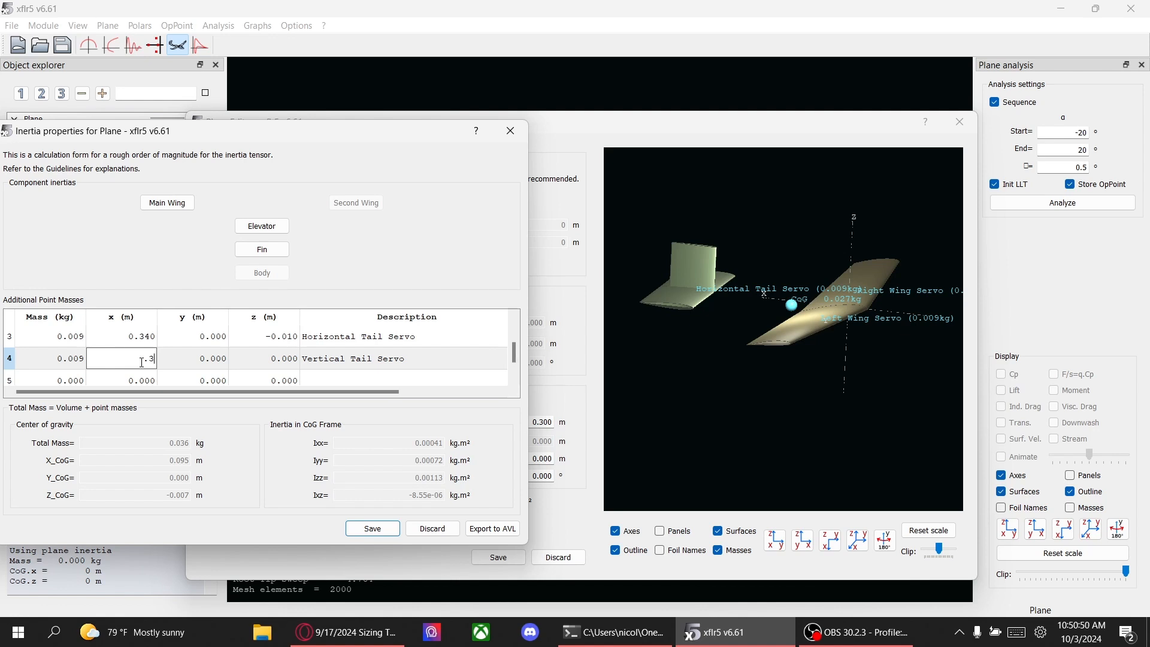
pyautogui.write('35')
pyautogui.press('Return')
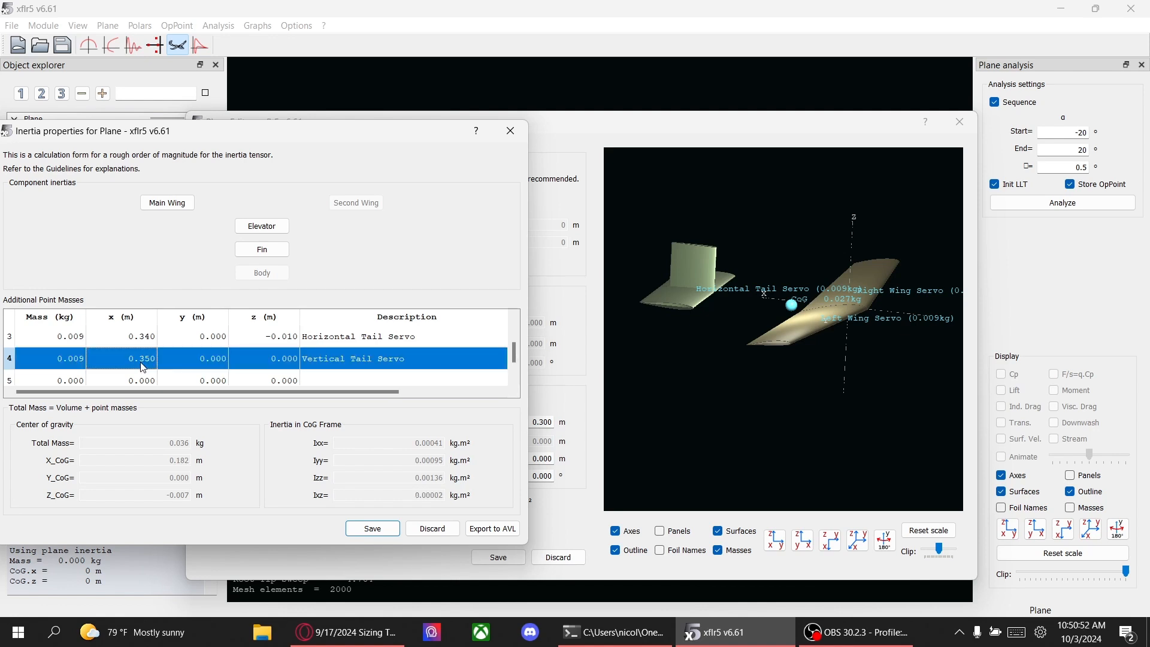
# Step: Change the vertical tail servo's x position to 0.2 m
pyautogui.doubleClick(266, 358)
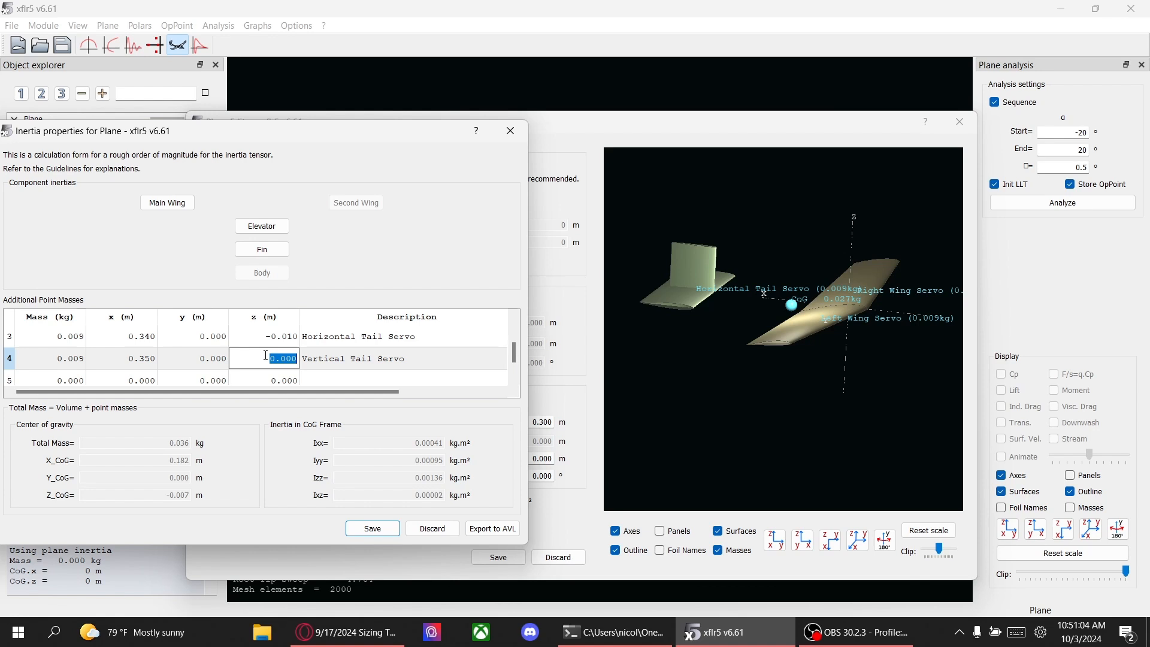
pyautogui.click(163, 358)
pyautogui.click(127, 356)
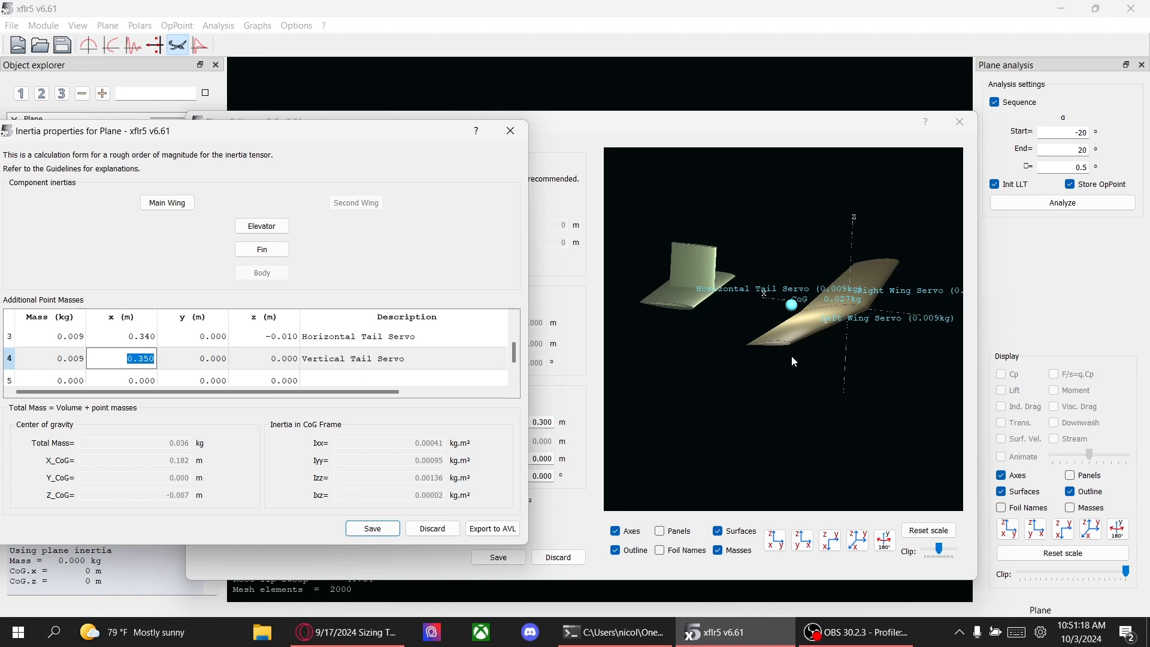
pyautogui.write('0.2')
pyautogui.press('Return')
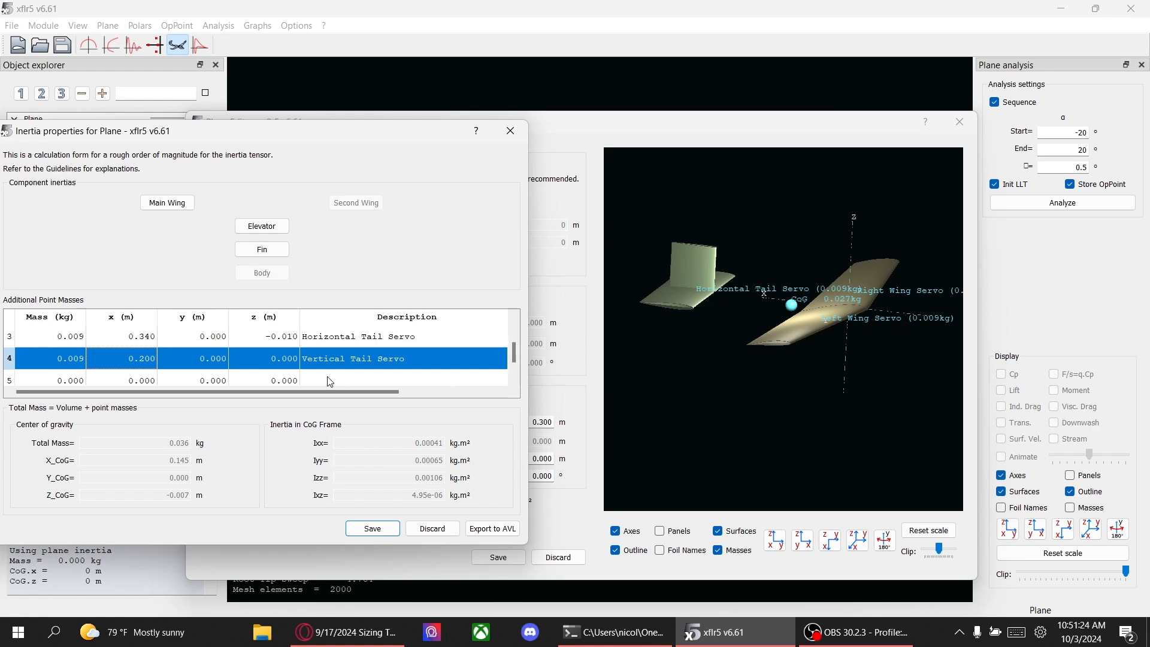
# Step: Look up the mean fuselage width on the Fuselage Sizing sheet of Aircraft Parameters Part 2 in Google Sheets
pyautogui.doubleClick(200, 359)
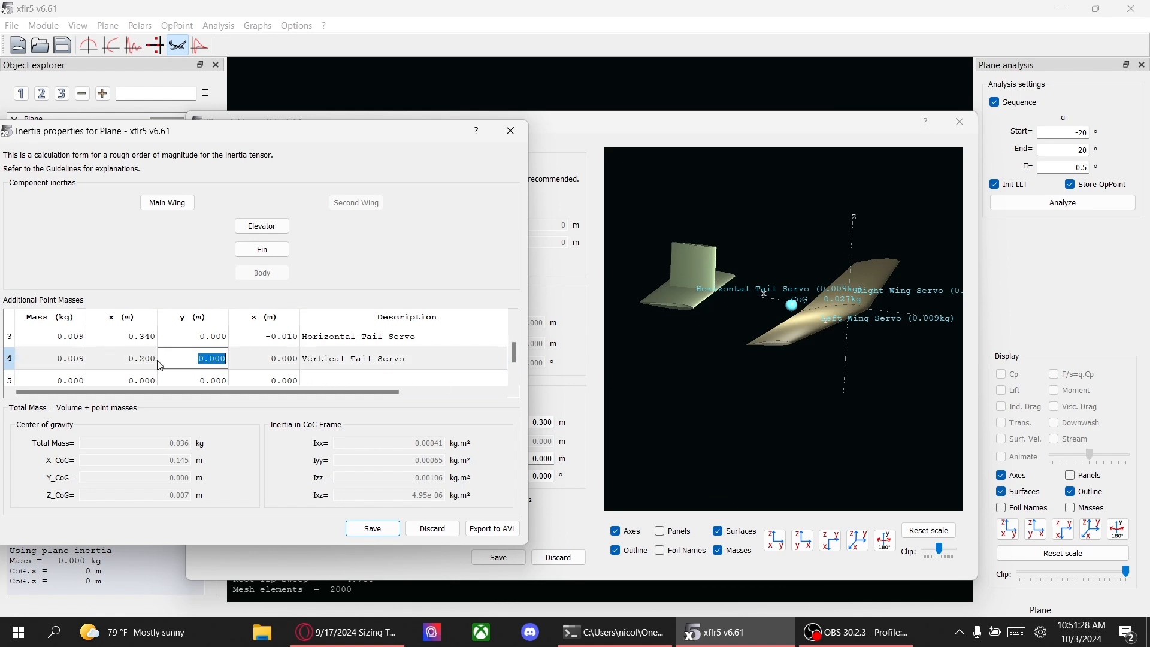
pyautogui.doubleClick(262, 364)
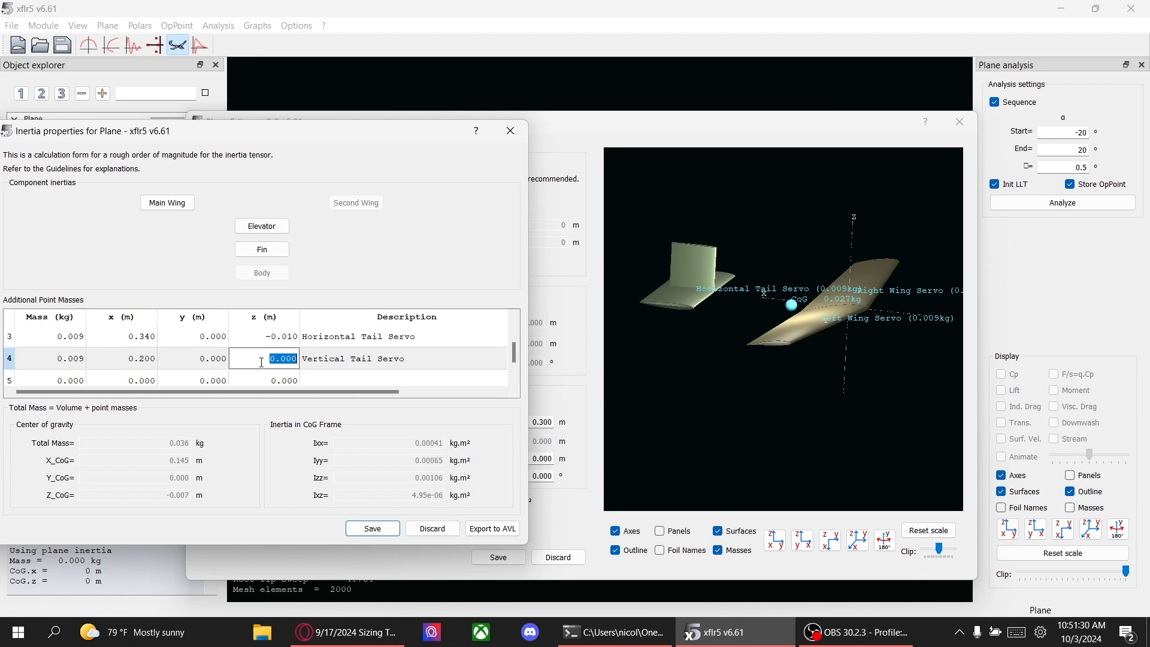
pyautogui.hotkey('shift', 'Tab')
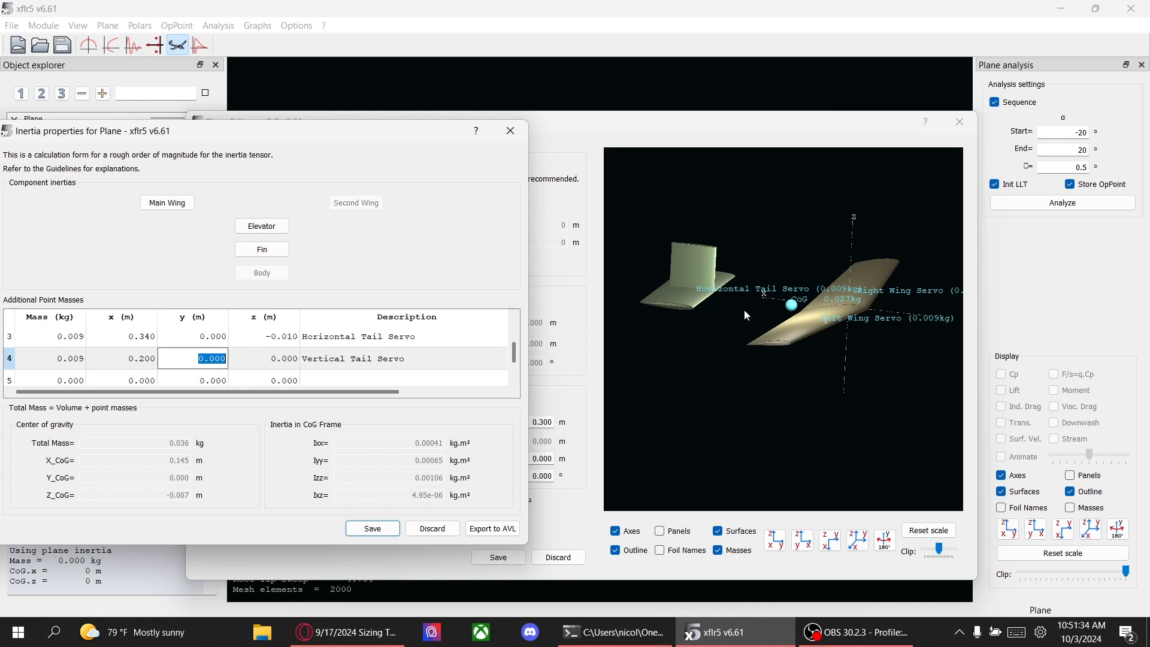
pyautogui.click(384, 624)
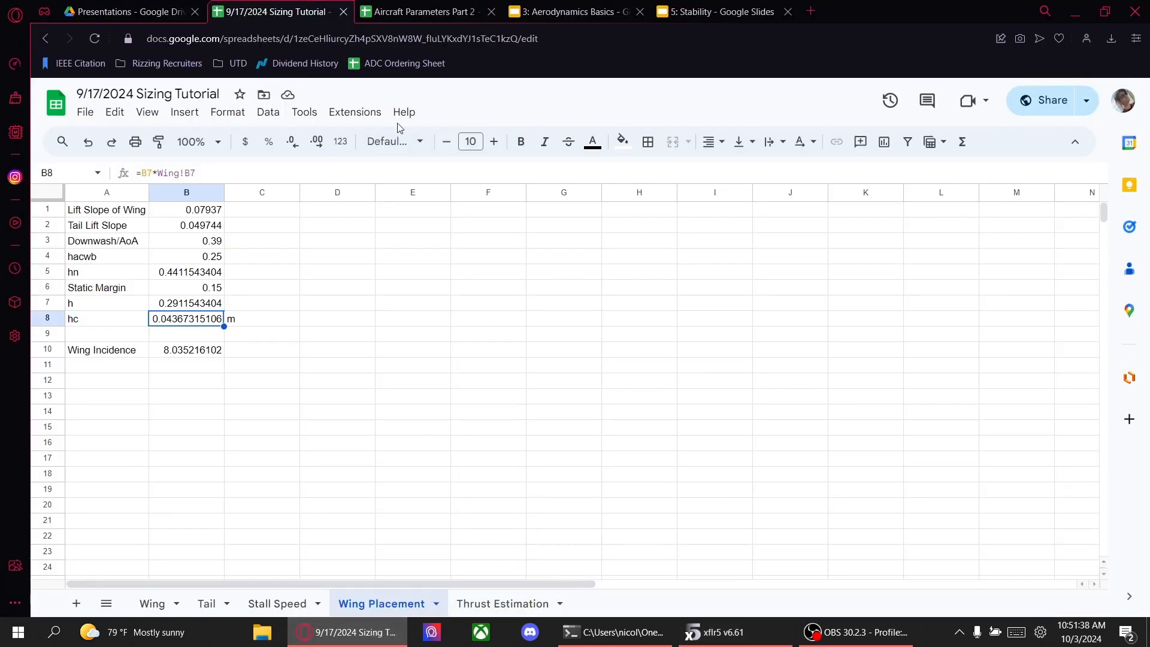
pyautogui.click(393, 7)
pyautogui.click(698, 603)
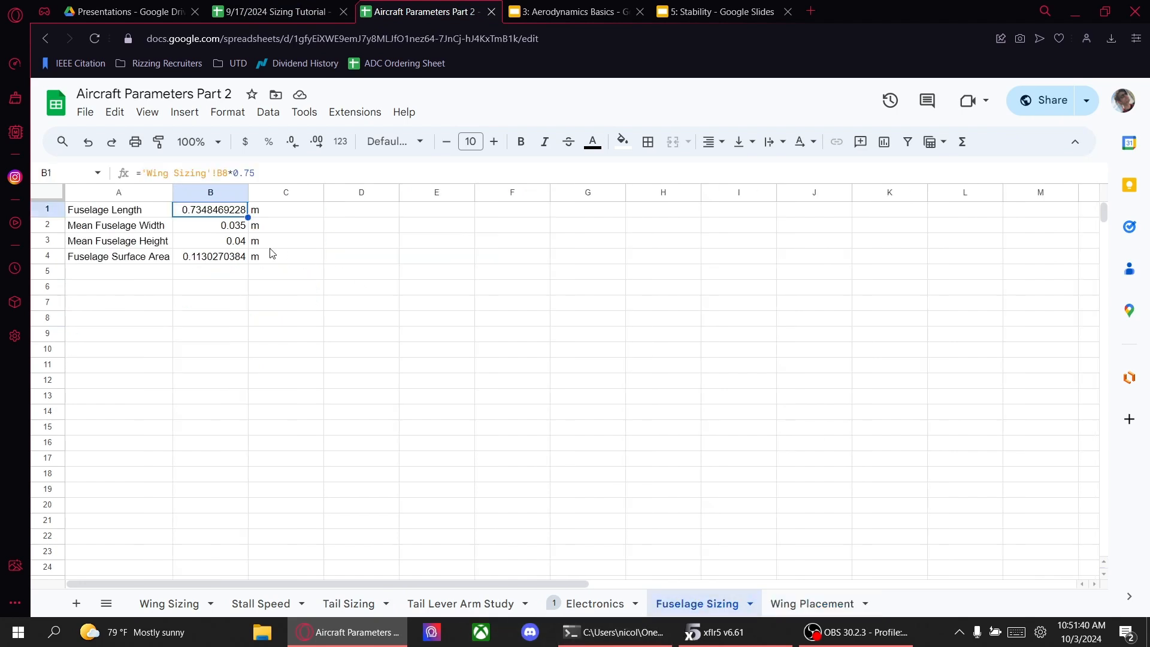
pyautogui.click(188, 308)
pyautogui.moveTo(133, 231); pyautogui.dragTo(238, 235)
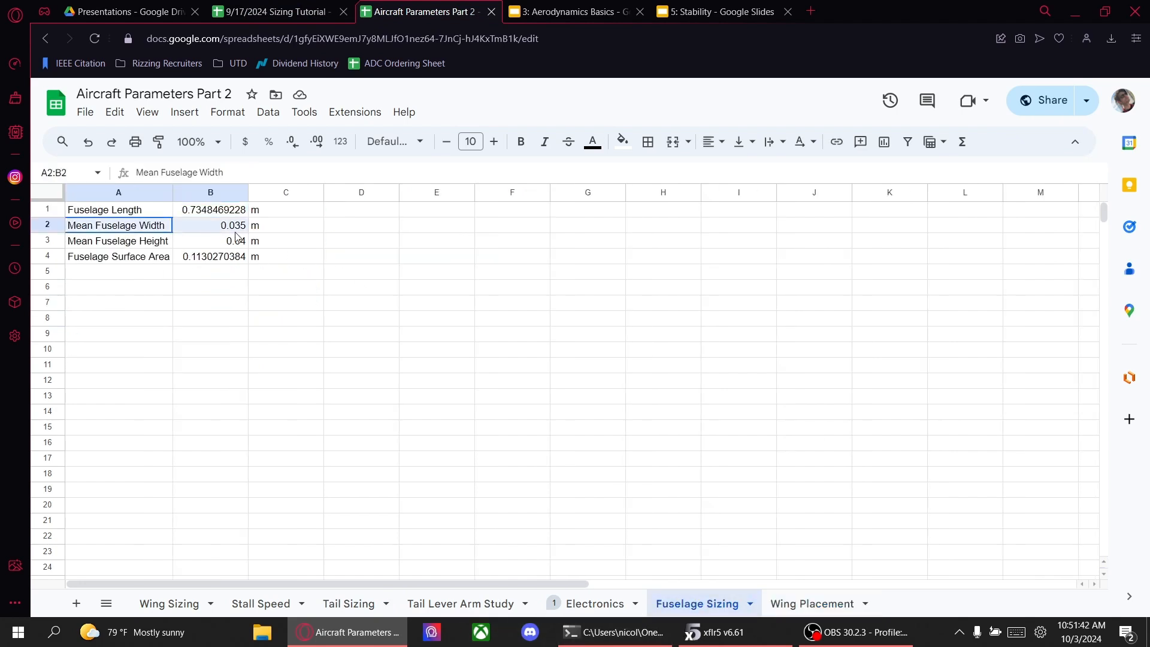
pyautogui.click(229, 233)
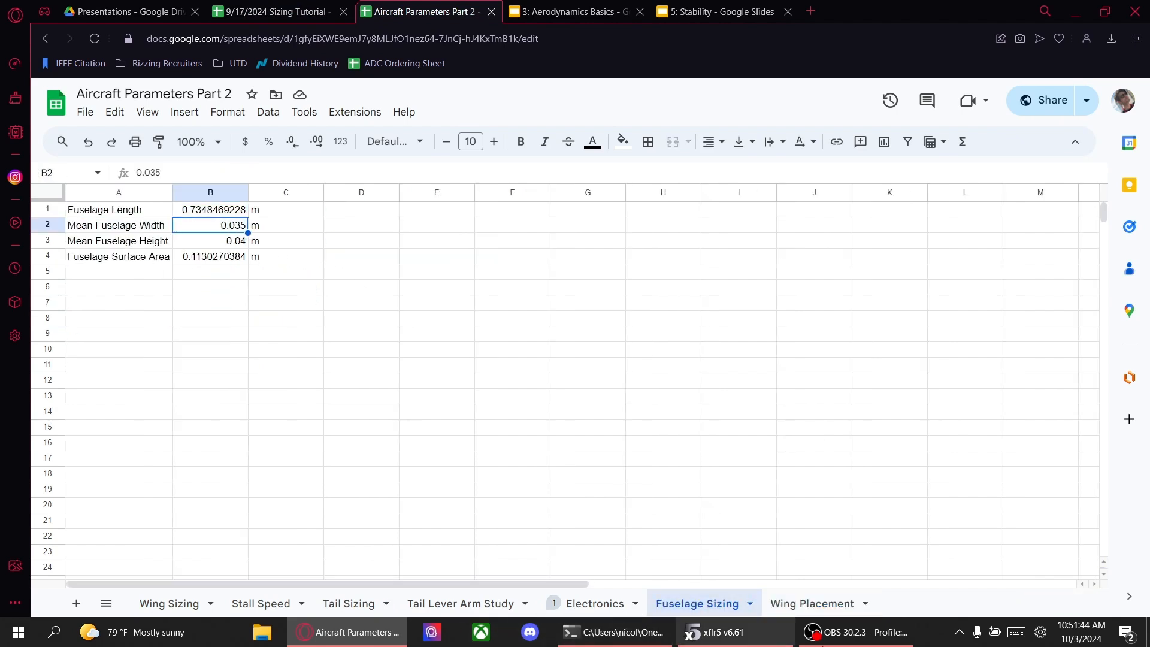
# Step: Back in xflr5, set the vertical tail servo's y position to 0.01 m, save the inertia properties and check its placement in the preview
pyautogui.click(790, 637)
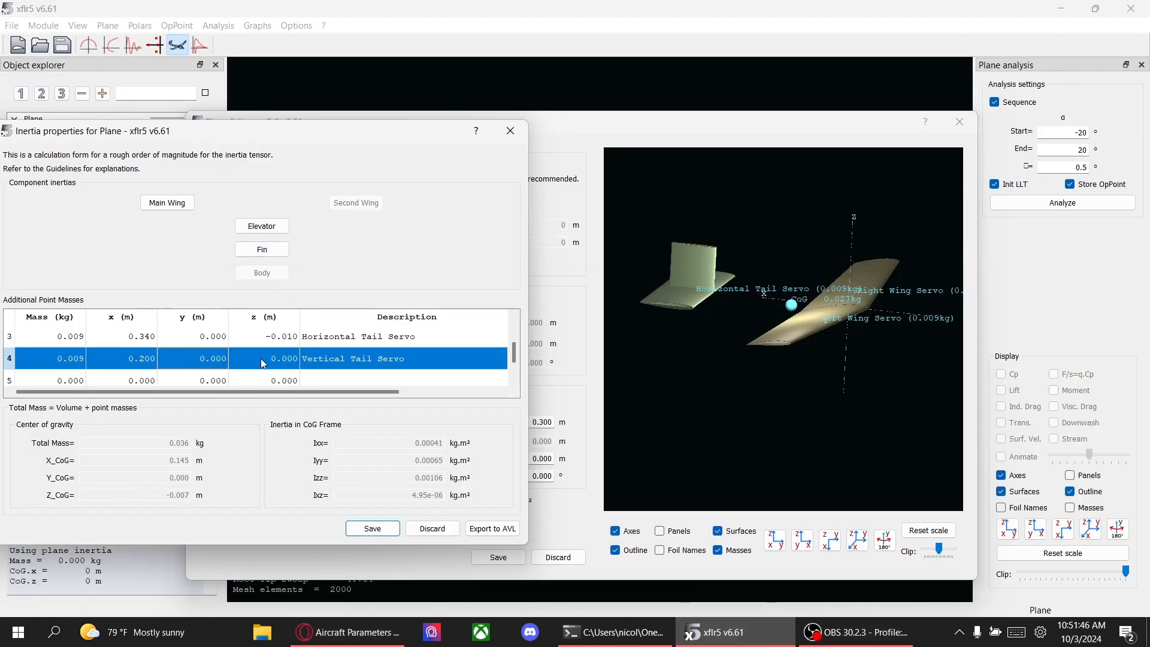
pyautogui.doubleClick(213, 359)
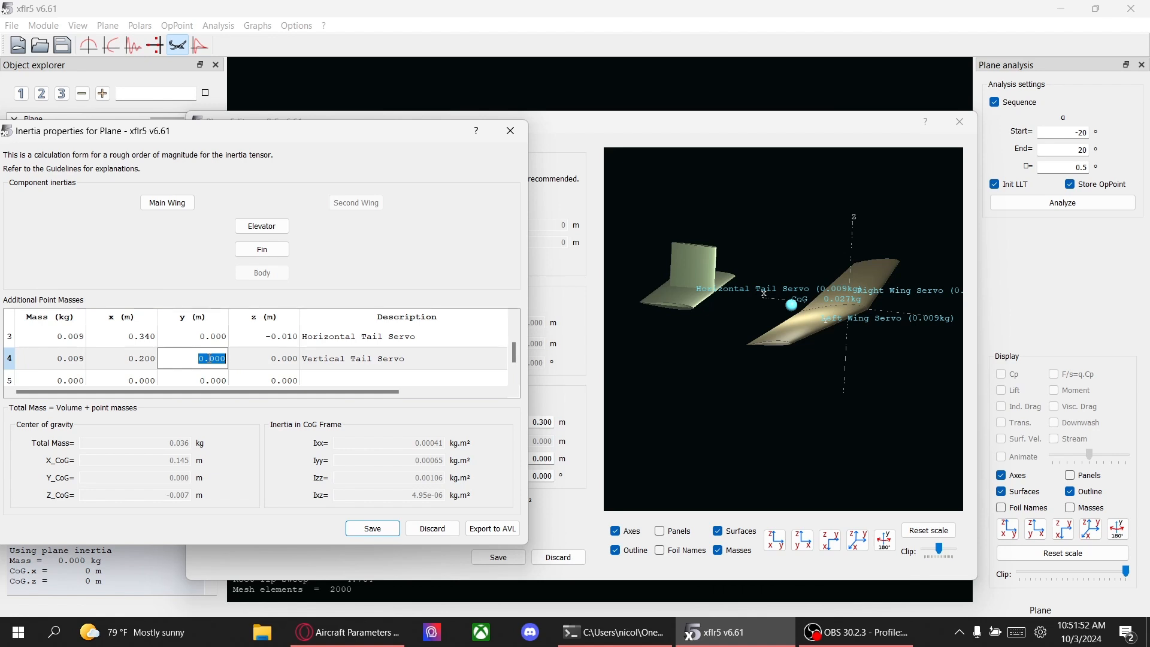
pyautogui.write('.01')
pyautogui.press('Return')
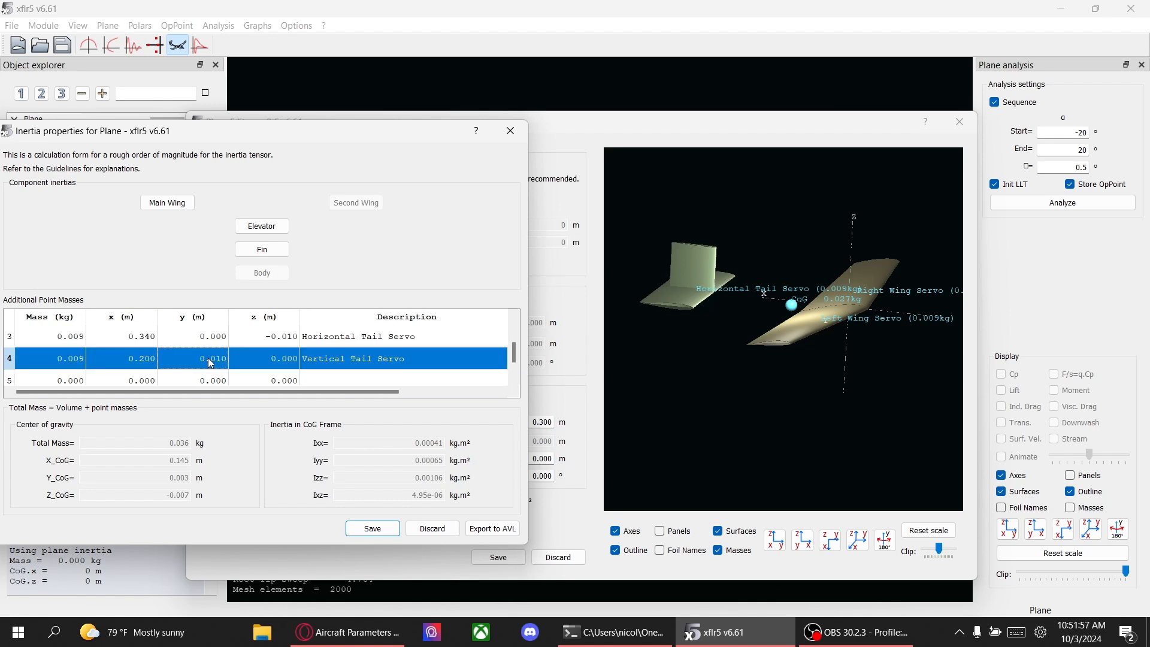
pyautogui.click(373, 528)
pyautogui.moveTo(722, 313)
pyautogui.mouseDown()
pyautogui.moveTo(722, 362)
pyautogui.moveTo(739, 383)
pyautogui.moveTo(745, 359)
pyautogui.moveTo(709, 318)
pyautogui.moveTo(662, 331)
pyautogui.moveTo(711, 339)
pyautogui.moveTo(714, 323)
pyautogui.mouseUp()
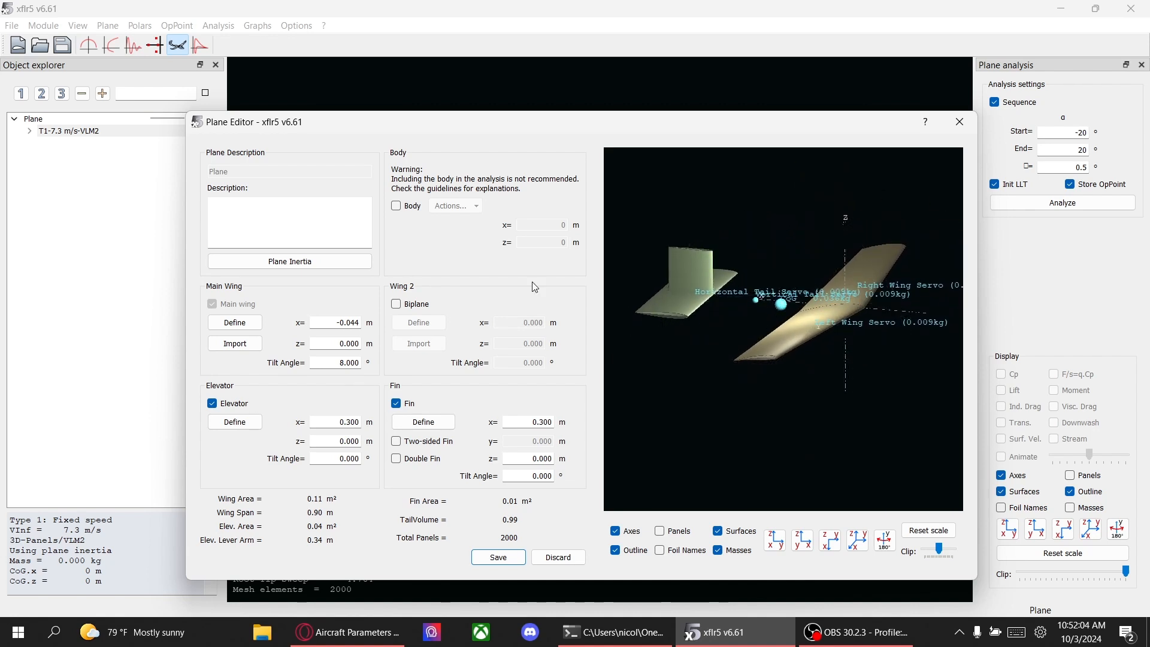
# Step: Add two more point mass entries to the inertia properties, described as Motor and Propeller
pyautogui.click(308, 267)
pyautogui.scroll(-1, 388, 352)
pyautogui.doubleClick(345, 375)
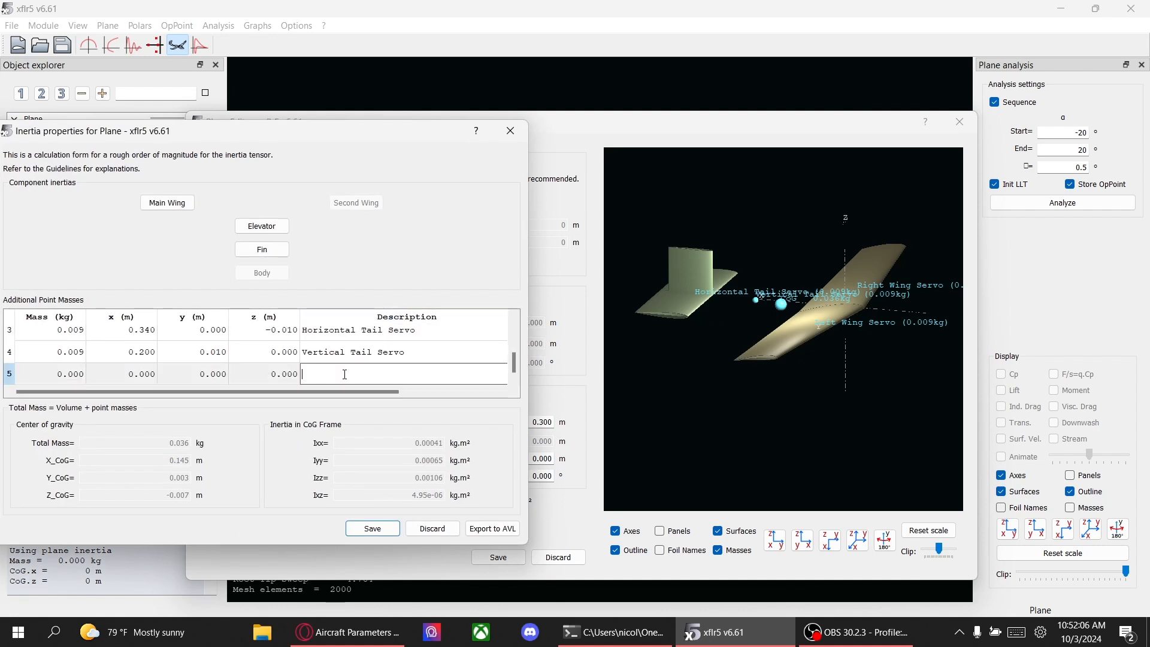
pyautogui.write('Motor')
pyautogui.press('Return')
pyautogui.doubleClick(346, 379)
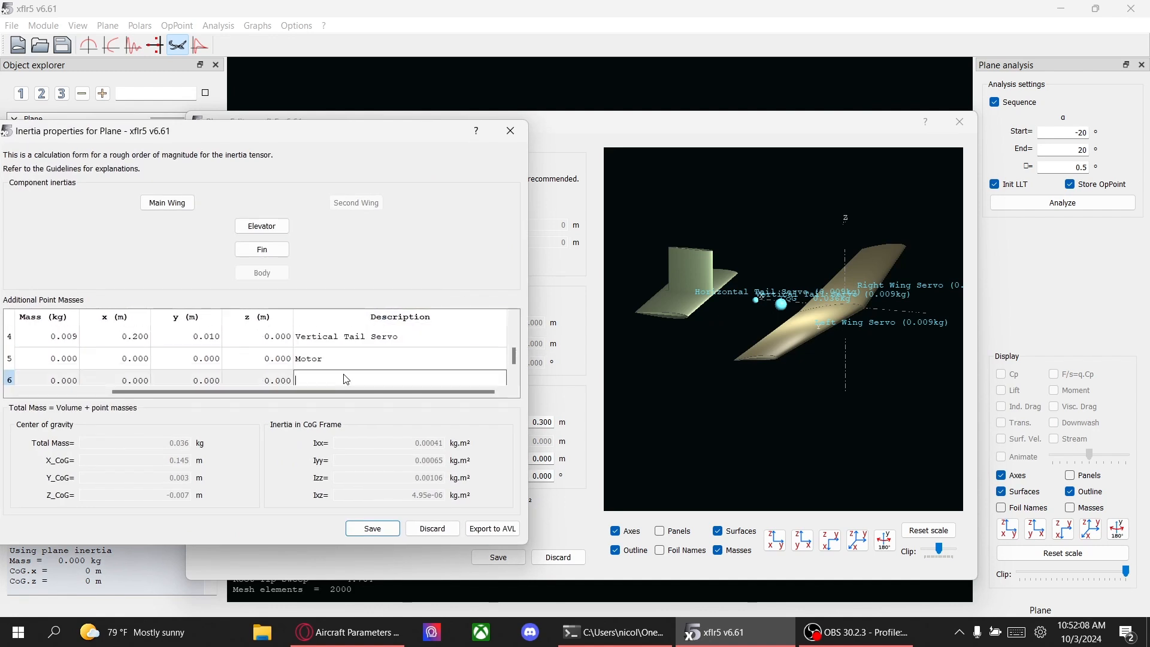
pyautogui.write('Propeller')
pyautogui.press('Return')
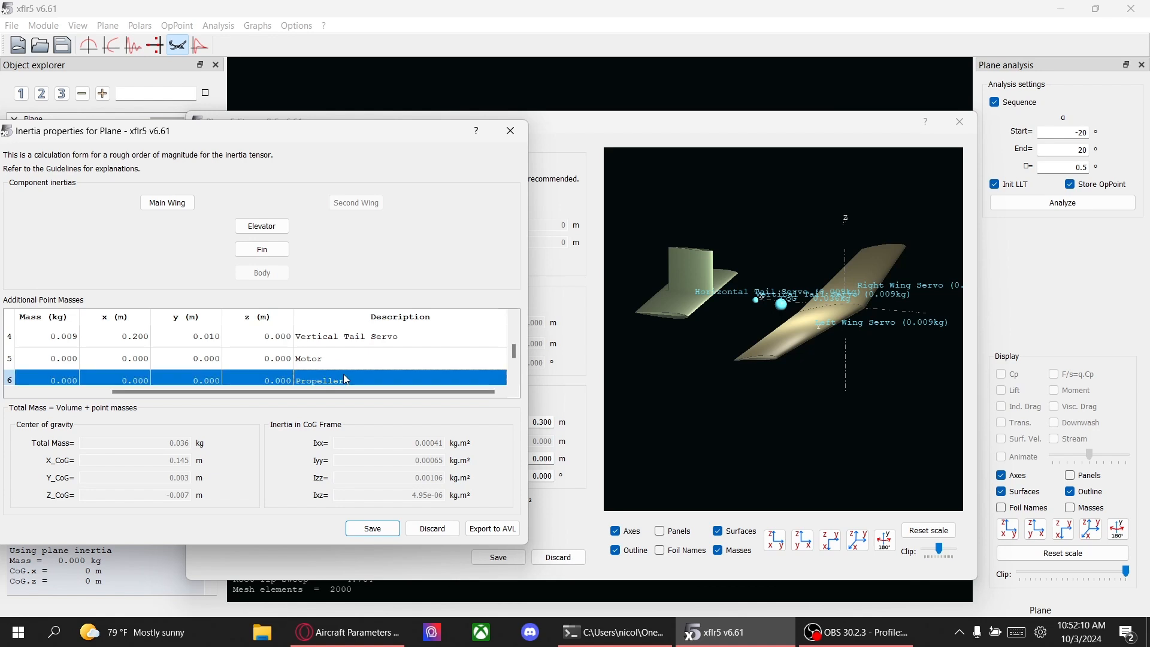
# Step: Add point mass entries described as ESC and Reciever below the propeller
pyautogui.doubleClick(345, 374)
pyautogui.write('ESC')
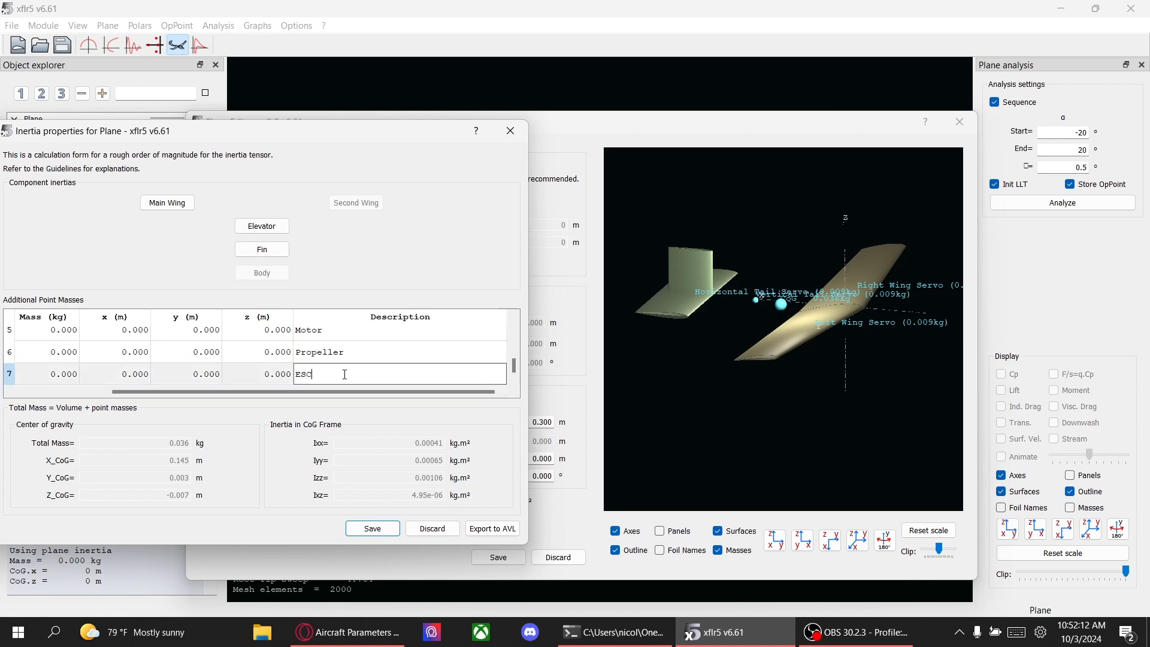
pyautogui.press('Return')
pyautogui.doubleClick(345, 375)
pyautogui.write('Reciever')
pyautogui.press('Return')
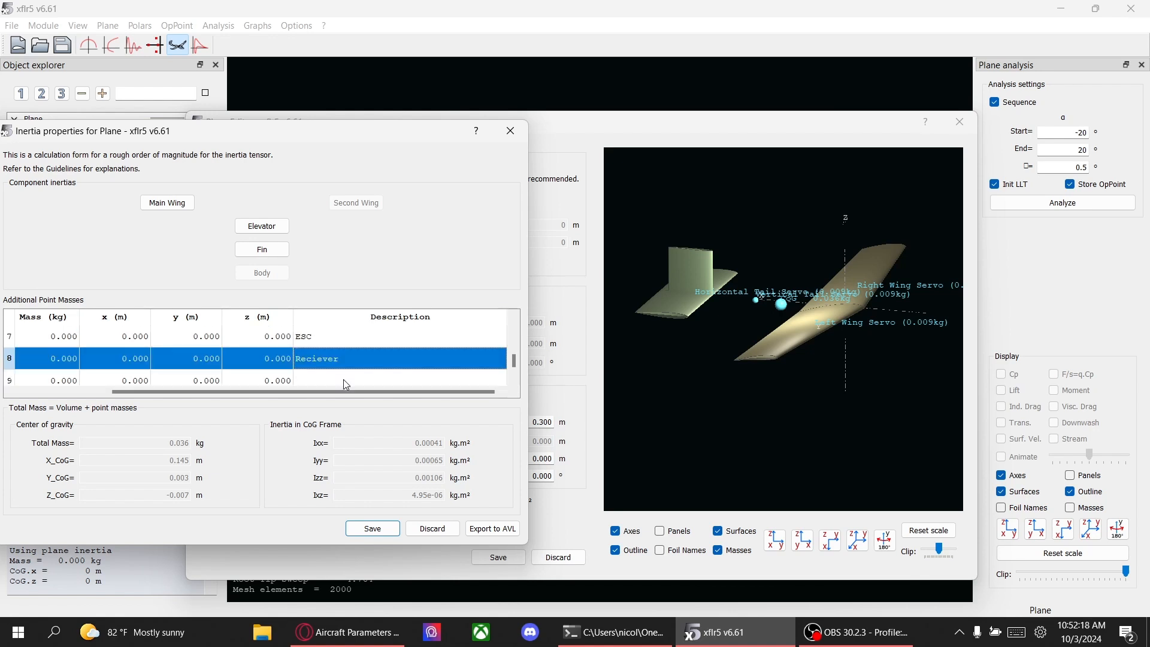
# Step: Look through the Electronics and Fuselage Sizing sheets of Aircraft Parameters Part 2 in Google Sheets for the component weights
pyautogui.click(347, 632)
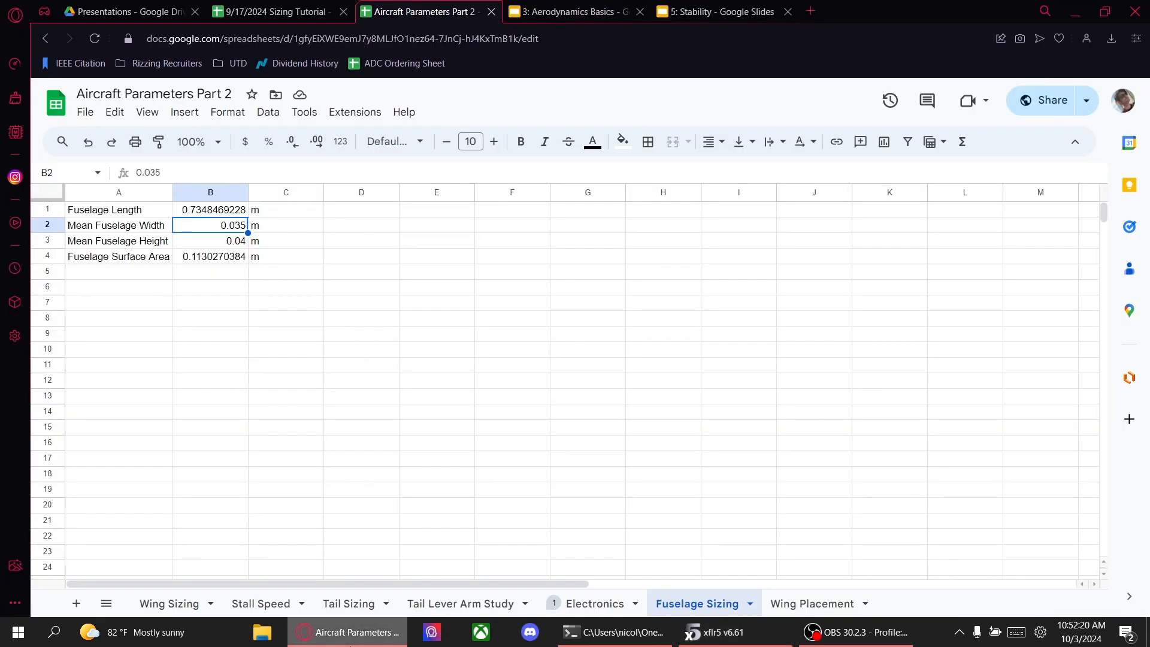
pyautogui.click(587, 603)
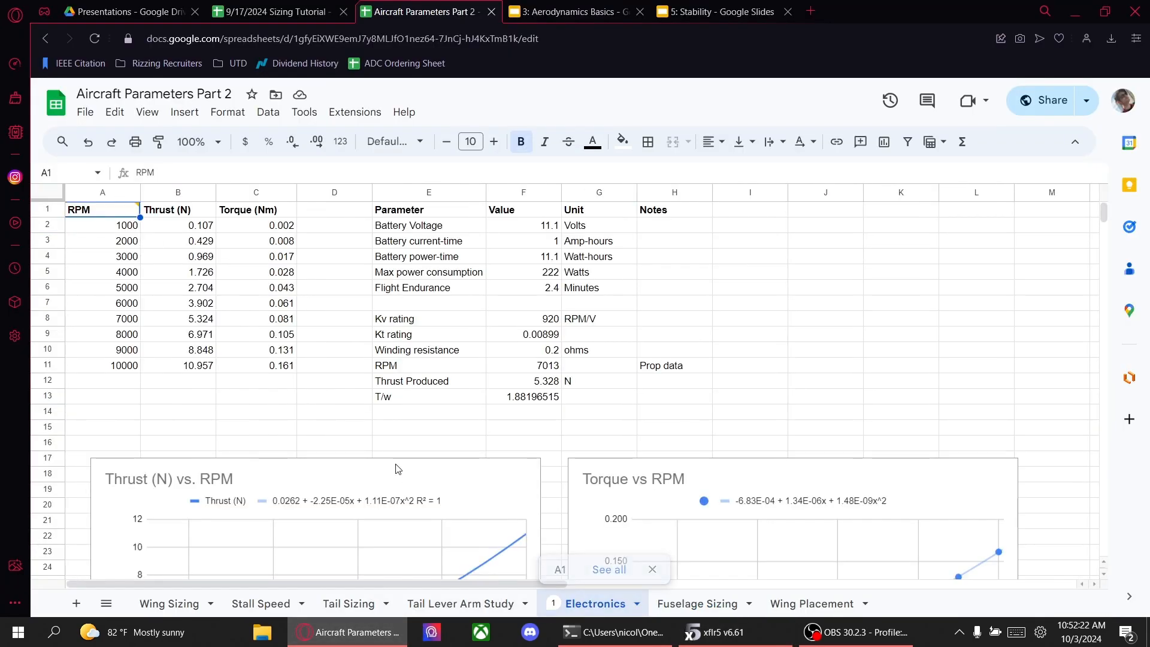
pyautogui.click(697, 604)
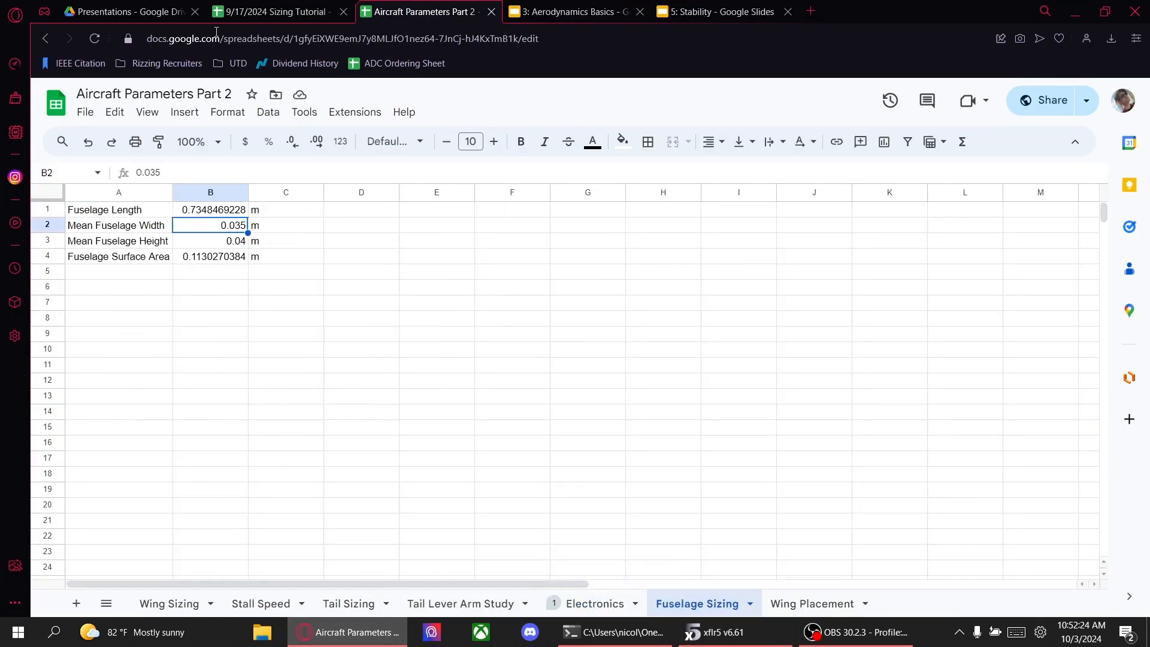
# Step: Search Google Drive for "param" and open the Aircraft Parameters spreadsheet
pyautogui.click(125, 11)
pyautogui.click(378, 102)
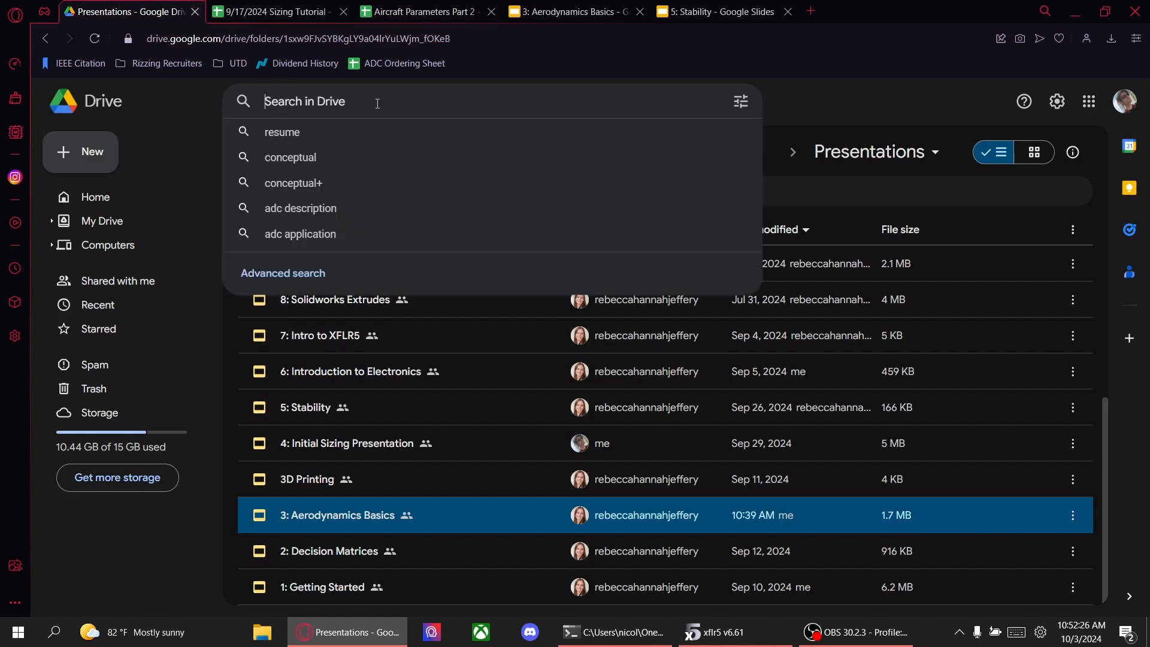
pyautogui.write('param')
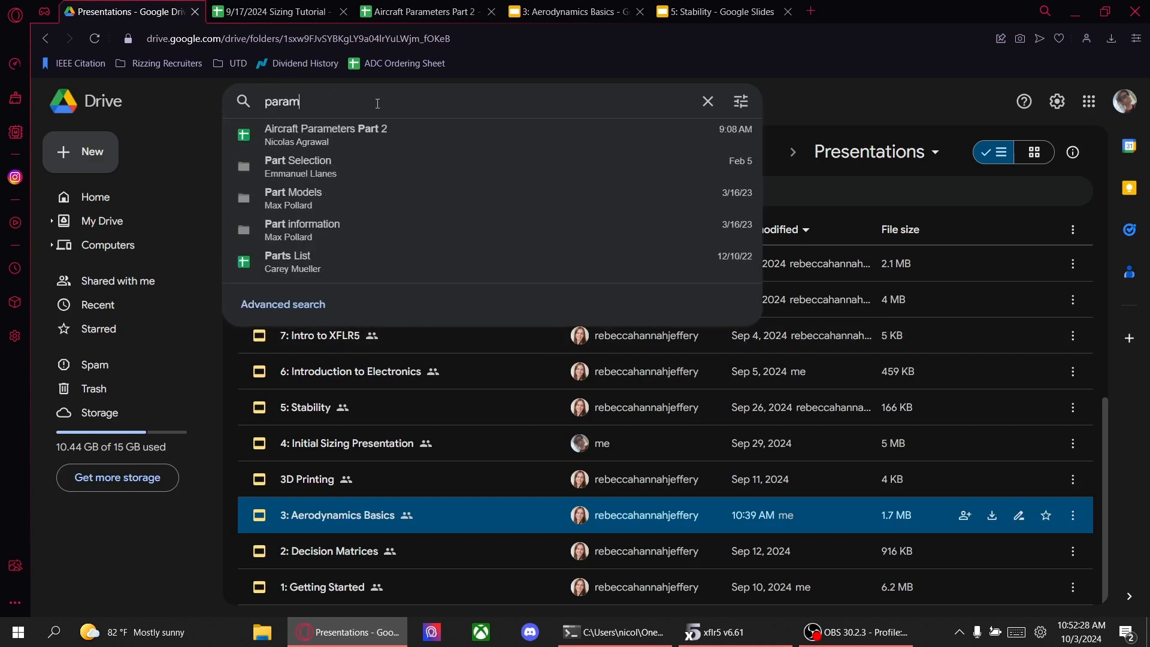
pyautogui.click(378, 135)
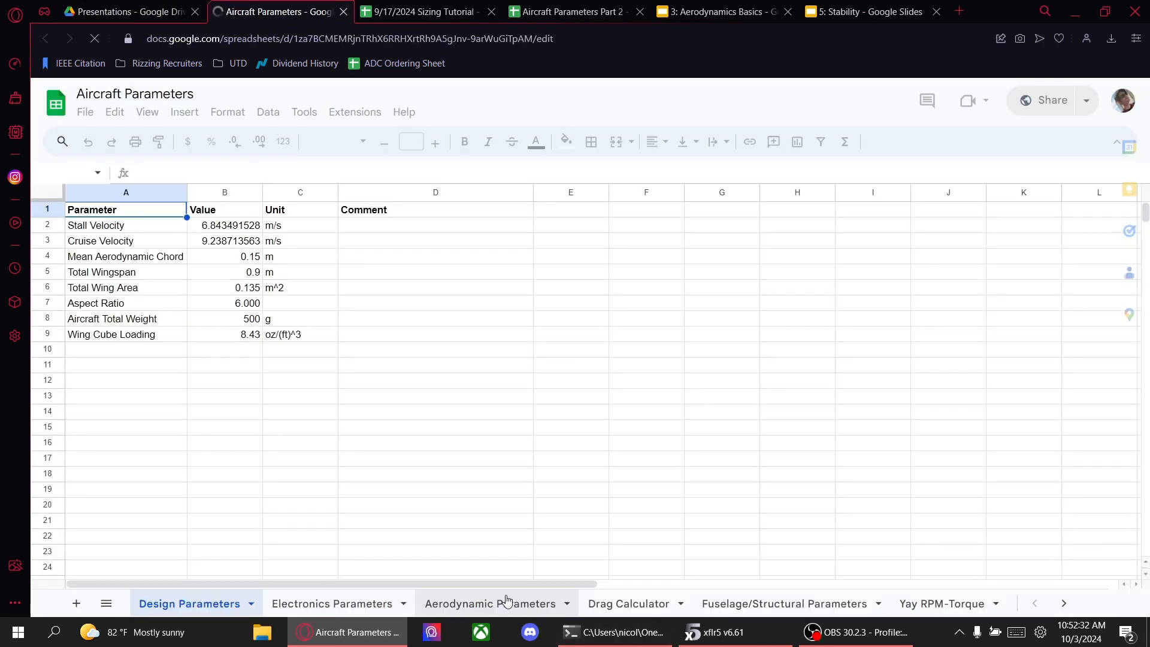
# Step: Examine the motor, propeller and ESC weights on the Electronics Parameters sheet
pyautogui.click(342, 605)
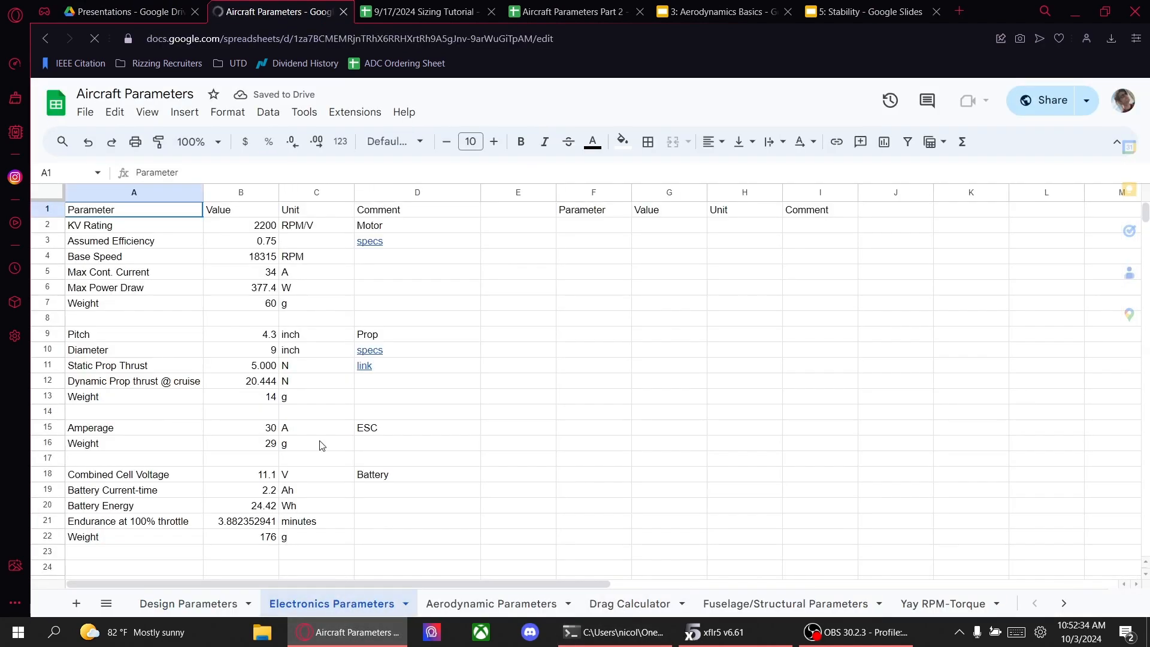
pyautogui.moveTo(137, 306); pyautogui.dragTo(272, 293)
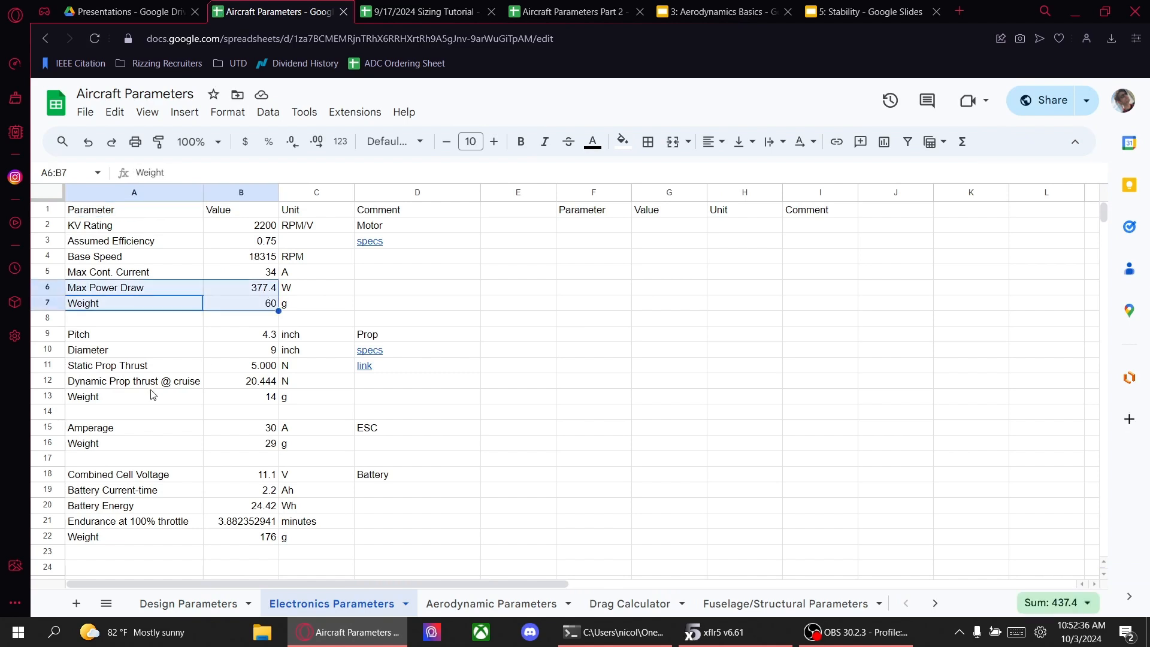
pyautogui.moveTo(149, 383); pyautogui.dragTo(266, 398)
pyautogui.moveTo(167, 441); pyautogui.dragTo(313, 450)
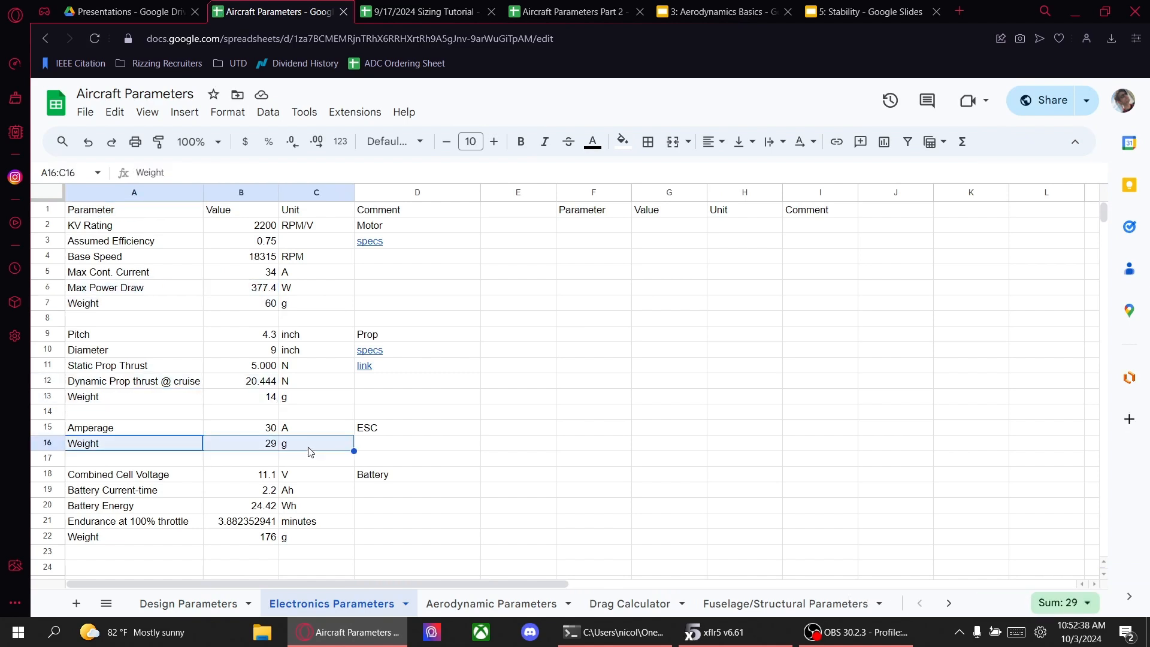
# Step: Look up the battery weight on the Electronics Parameters sheet and switch back to xflr5
pyautogui.moveTo(171, 535); pyautogui.dragTo(321, 537)
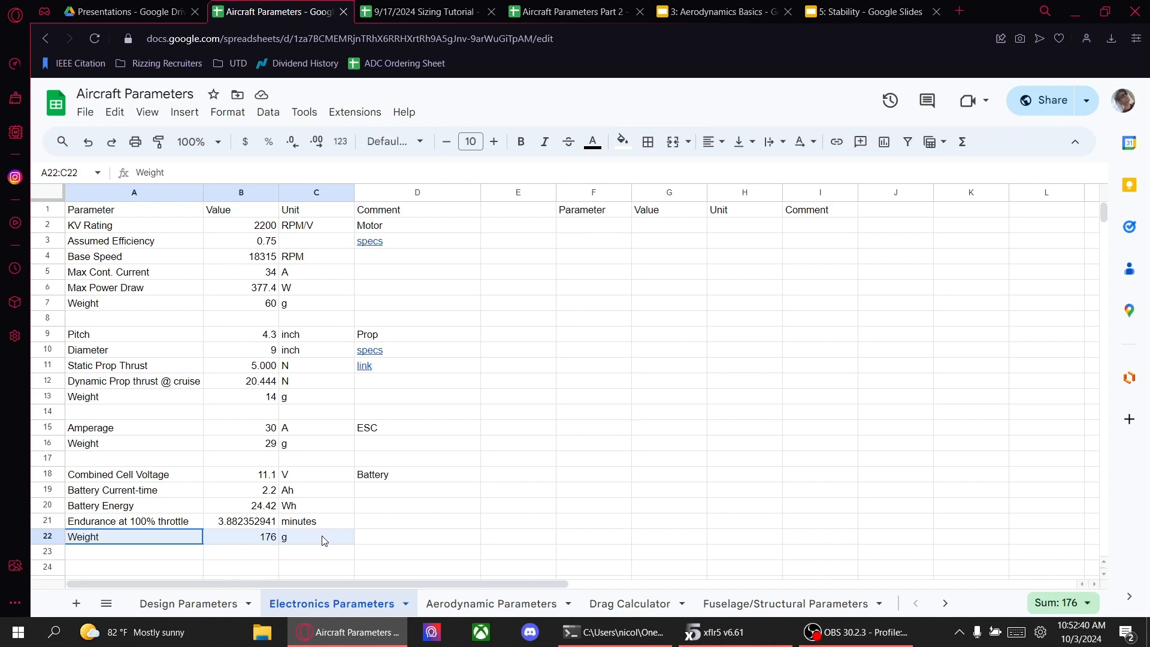
pyautogui.click(322, 541)
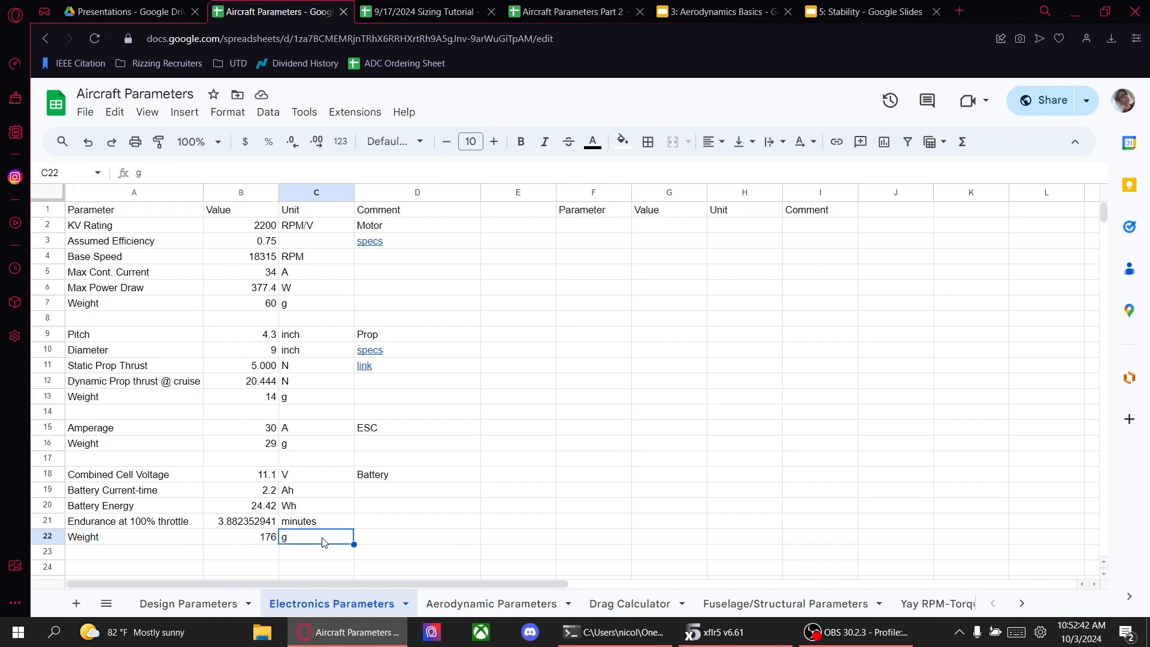
pyautogui.click(720, 637)
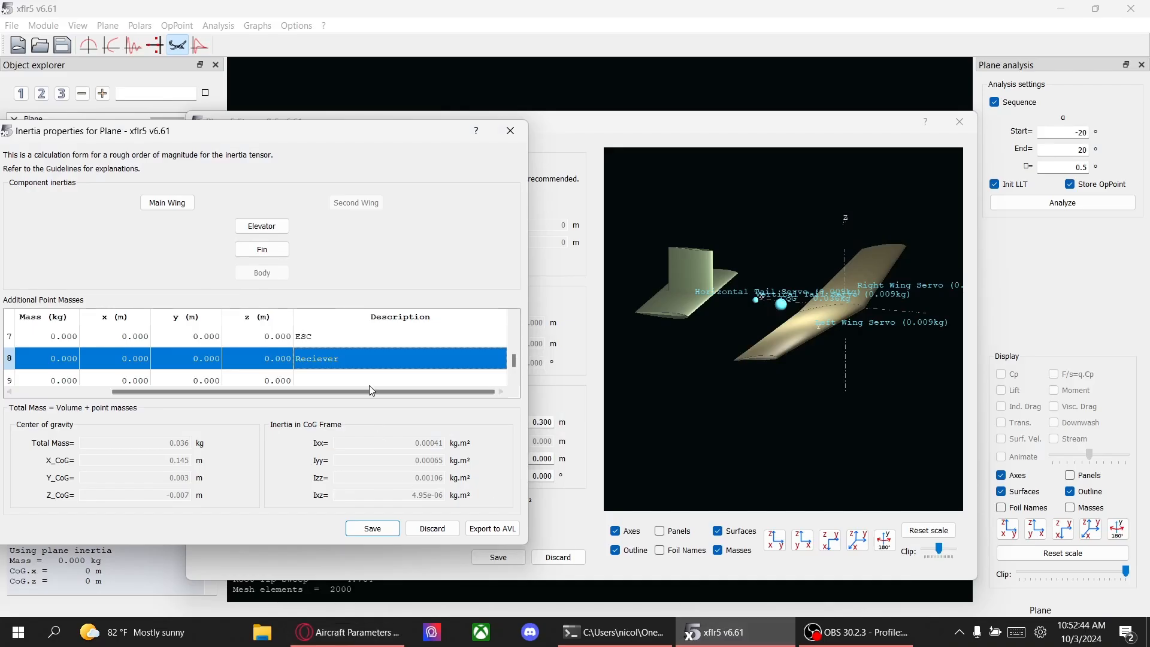
# Step: Add point mass entries described as Battery and Fuselage below the receiver
pyautogui.doubleClick(336, 380)
pyautogui.write('Batt')
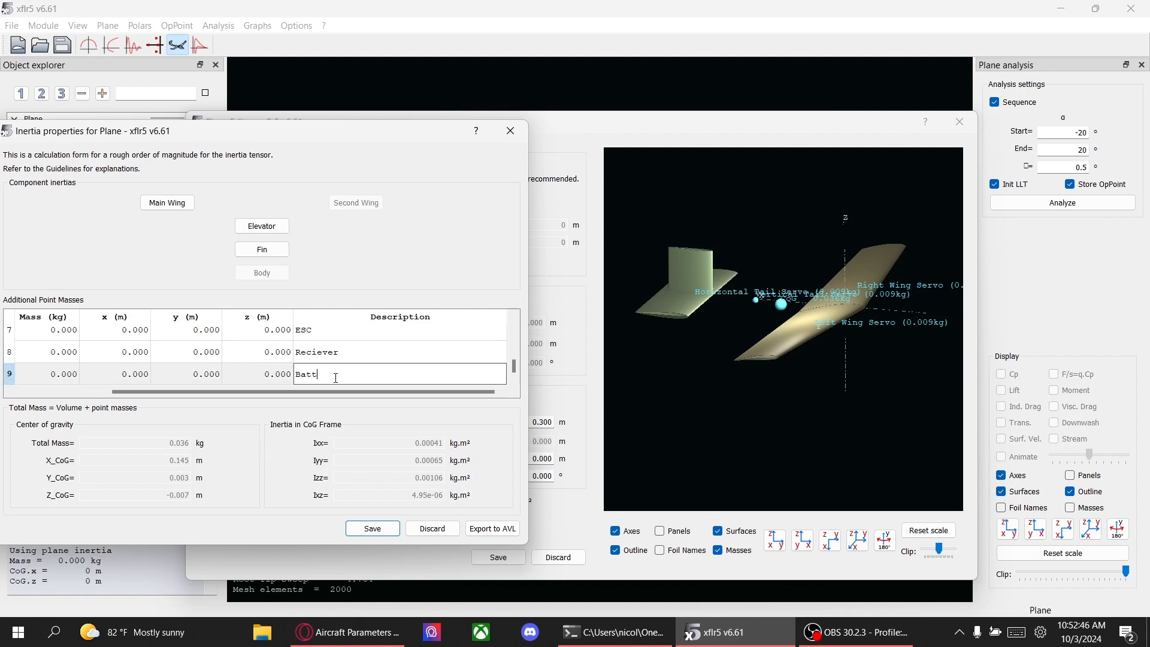
pyautogui.write('ery')
pyautogui.press('Return')
pyautogui.write('Fuselage')
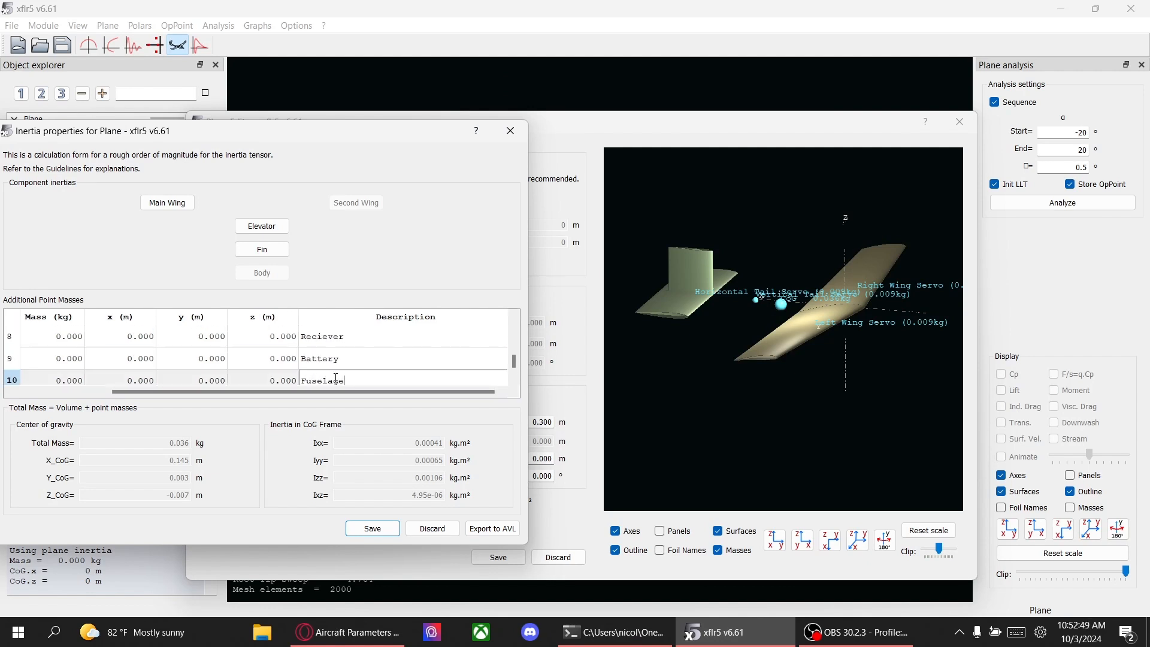
pyautogui.press('Return')
pyautogui.scroll(3, 337, 383)
pyautogui.scroll(-3, 337, 384)
pyautogui.scroll(2, 337, 383)
pyautogui.scroll(-2, 338, 383)
pyautogui.scroll(1, 337, 384)
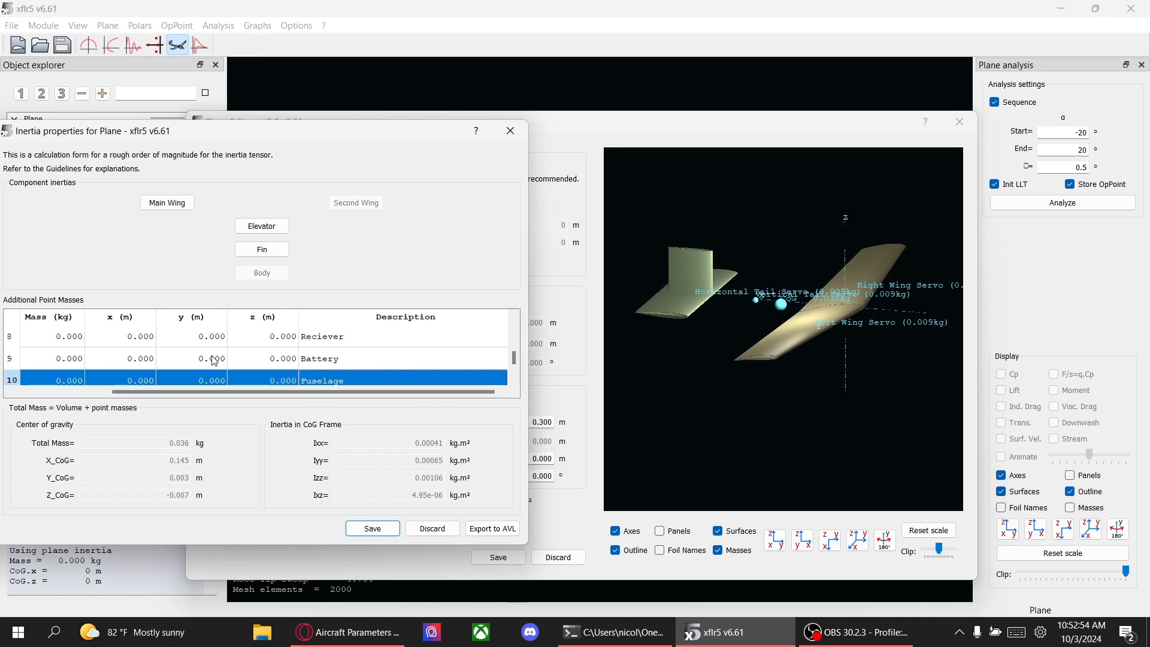
# Step: Set the point masses to 0.99 kg for the battery, 0.14 kg for the receiver and 0.29 kg for the ESC
pyautogui.doubleClick(70, 357)
pyautogui.write('.0')
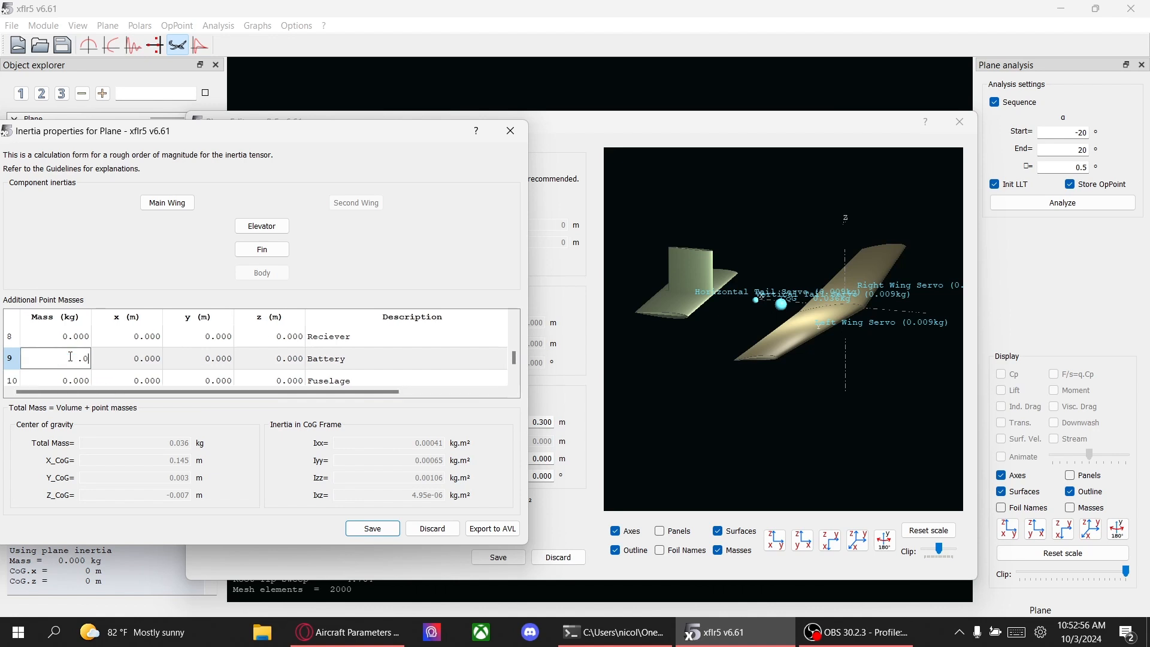
pyautogui.press('BackSpace')
pyautogui.press('Return')
pyautogui.scroll(1, 71, 358)
pyautogui.doubleClick(72, 361)
pyautogui.write('.14')
pyautogui.press('Return')
pyautogui.doubleClick(71, 343)
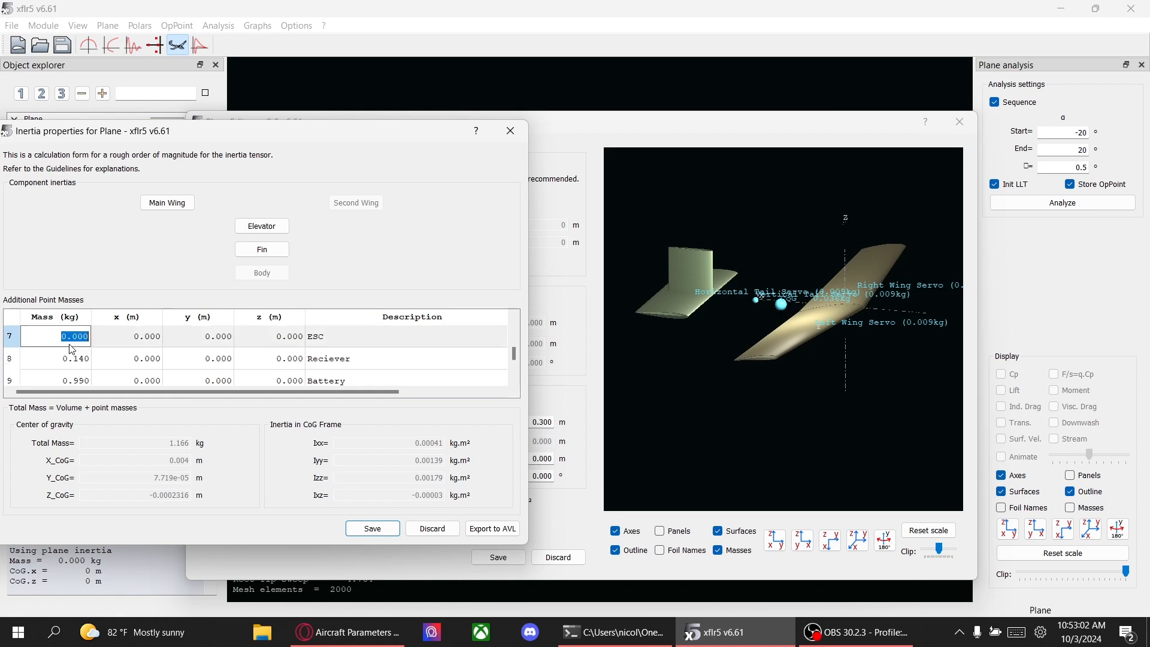
pyautogui.write('.29')
pyautogui.press('Return')
# Step: Set the propeller's point mass to 0.14 kg and the motor's to 0.6 kg
pyautogui.scroll(1, 72, 350)
pyautogui.scroll(1, 72, 349)
pyautogui.doubleClick(71, 357)
pyautogui.write('.1')
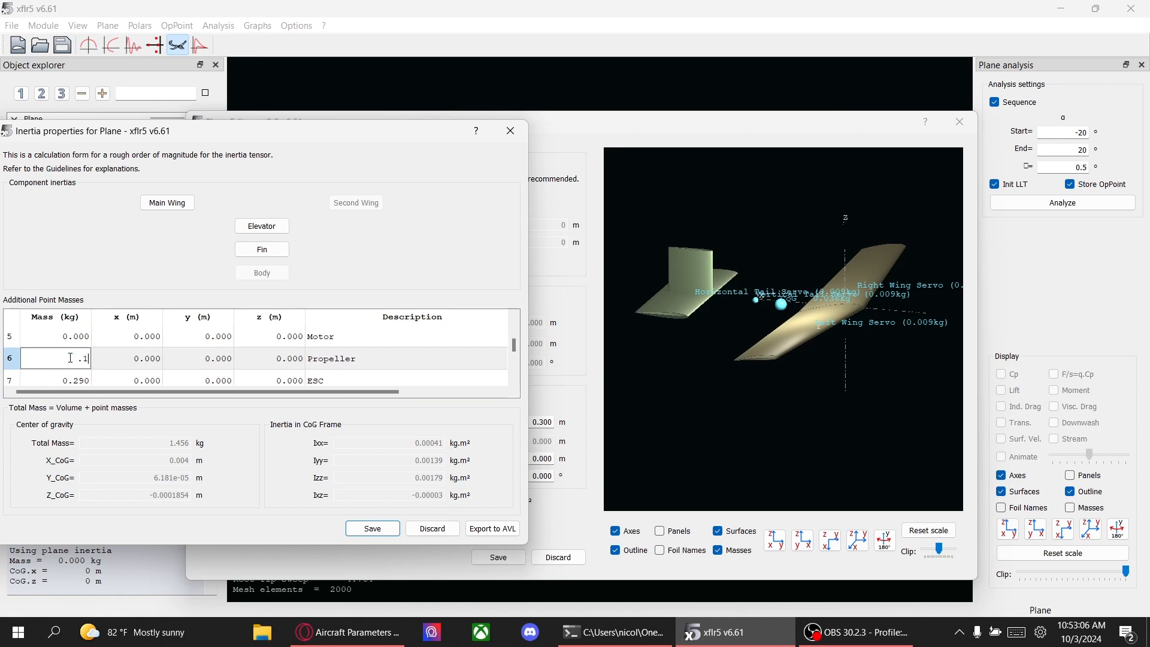
pyautogui.write('4')
pyautogui.press('Return')
pyautogui.doubleClick(75, 338)
pyautogui.write('.6')
pyautogui.press('Return')
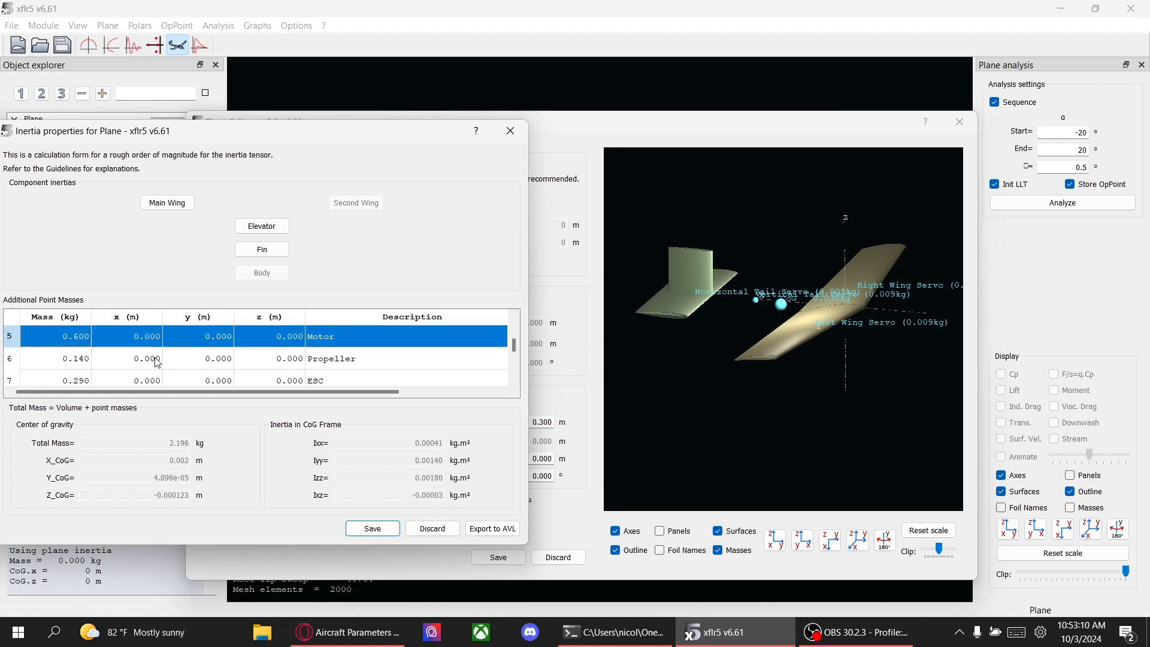
# Step: Set the motor's x position to -0.150 m
pyautogui.scroll(4, 158, 363)
pyautogui.scroll(-3, 158, 362)
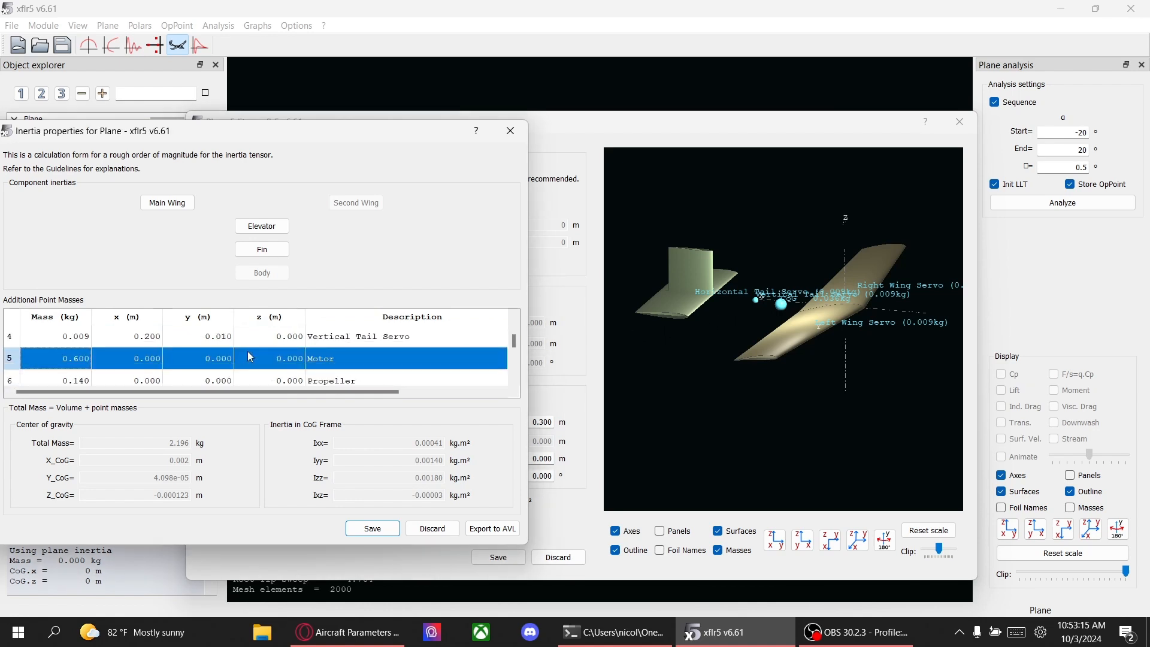
pyautogui.doubleClick(132, 359)
pyautogui.write('-.')
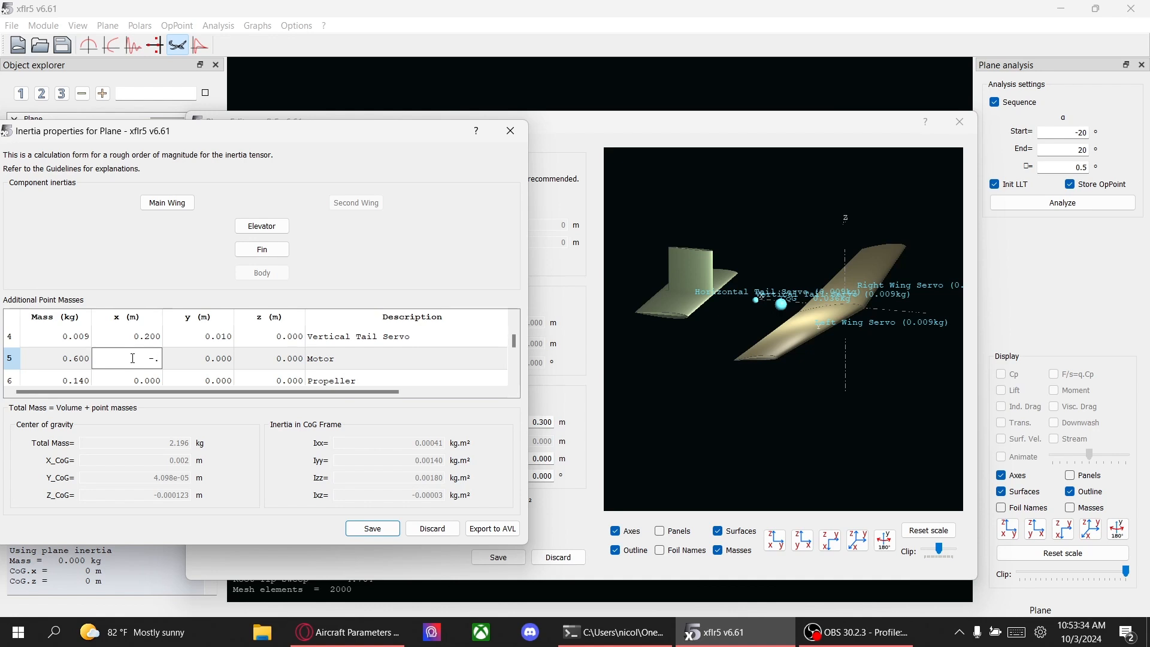
pyautogui.write('150')
pyautogui.press('Return')
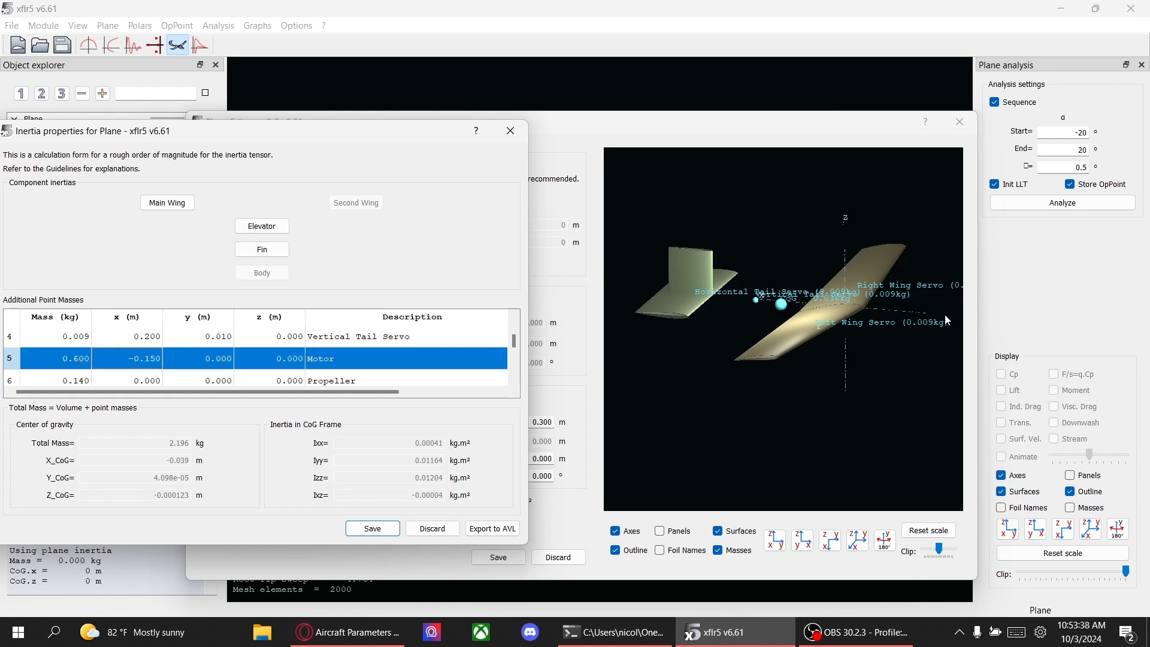
# Step: Set the propeller's x position to -0.2 m
pyautogui.doubleClick(149, 376)
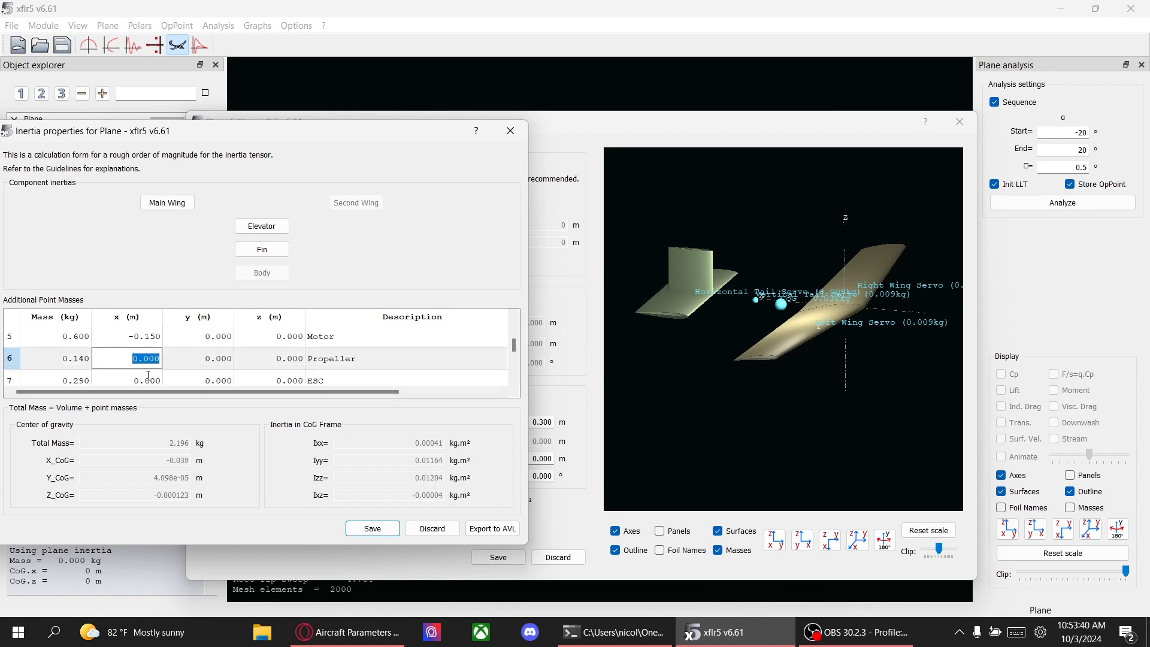
pyautogui.write('-')
pyautogui.write('.1')
pyautogui.press('BackSpace')
pyautogui.write('2')
pyautogui.press('Return')
pyautogui.scroll(-1, 239, 378)
pyautogui.scroll(1, 238, 378)
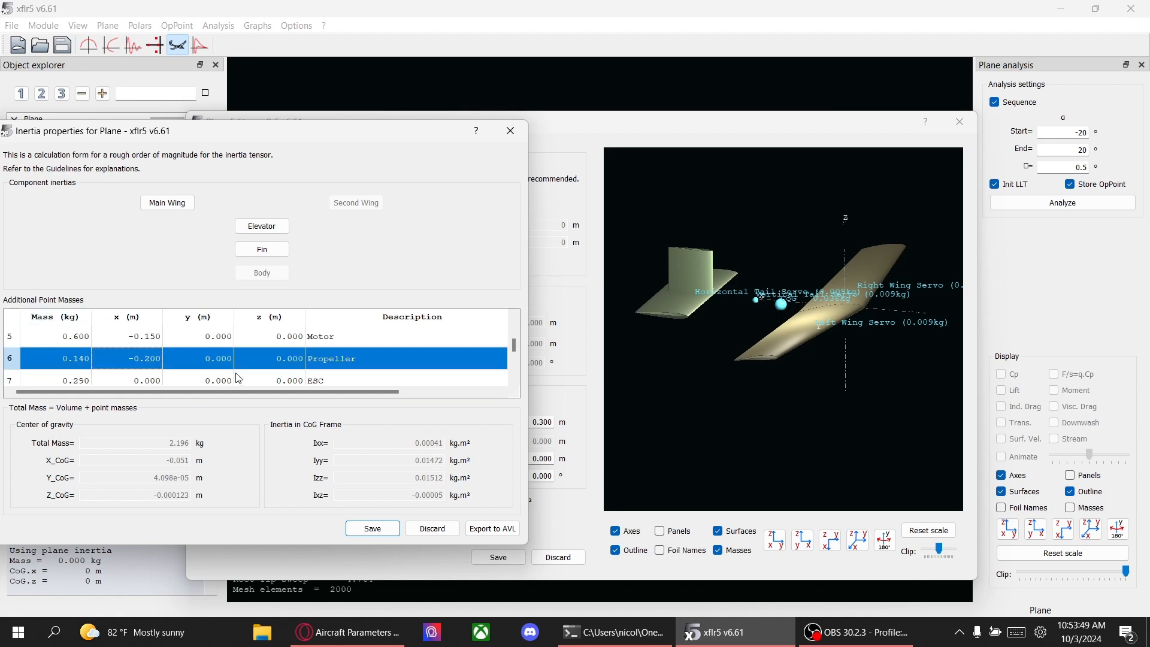
# Step: Set the battery's z position to -0.05 m
pyautogui.doubleClick(158, 385)
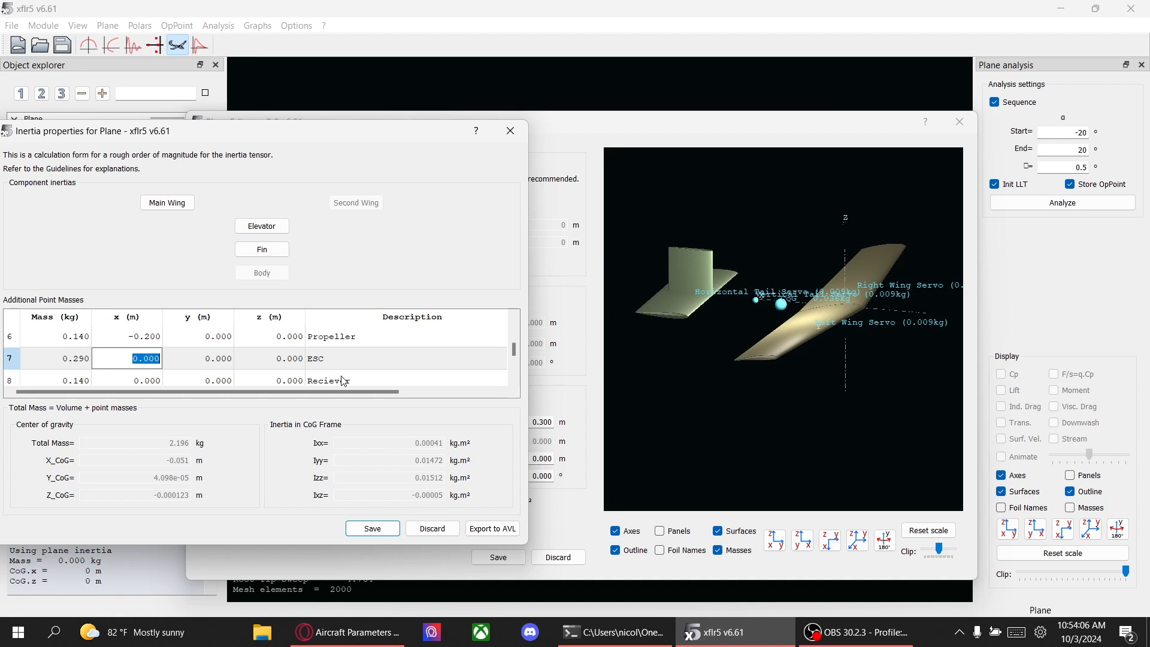
pyautogui.scroll(-2, 341, 382)
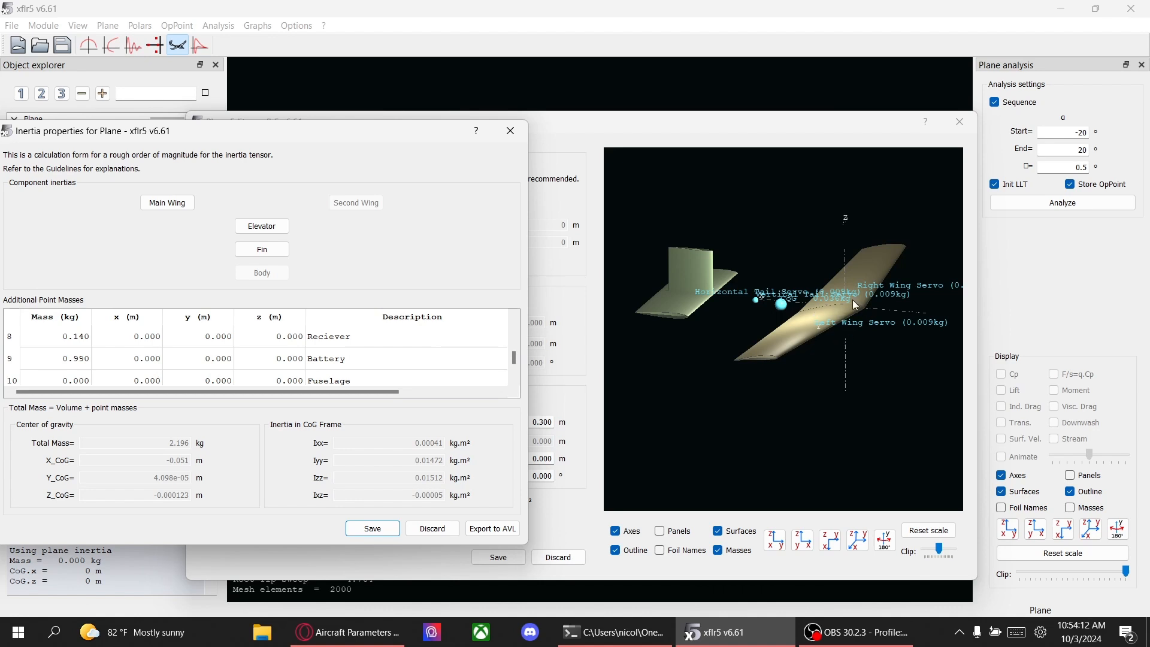
pyautogui.doubleClick(264, 357)
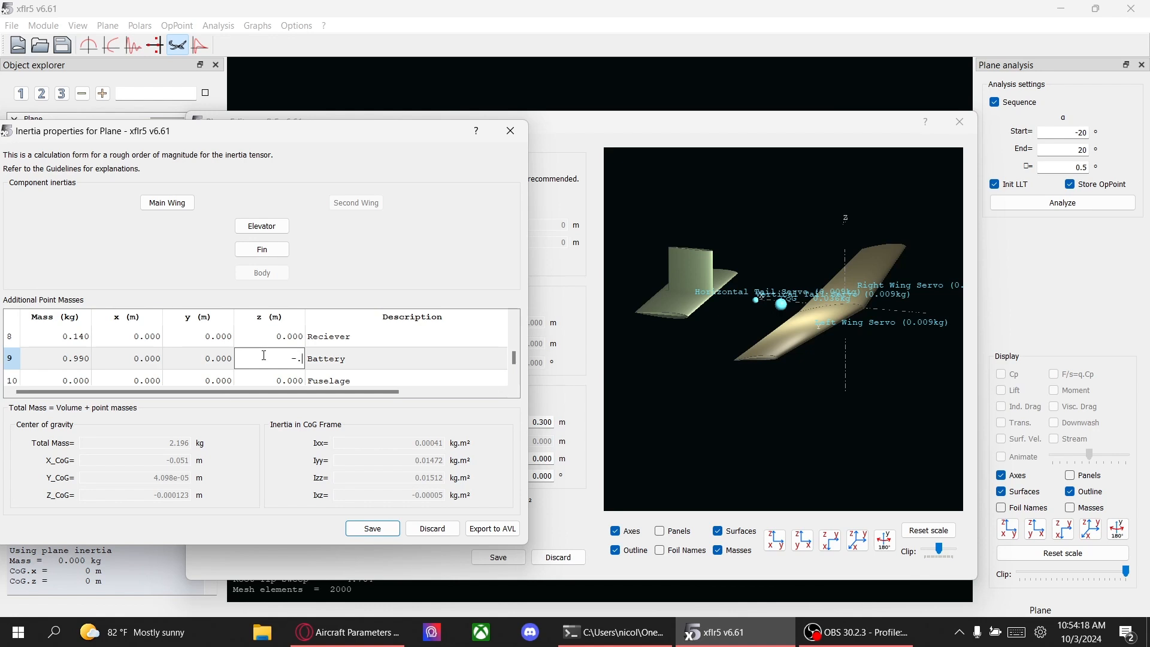
pyautogui.write('5')
pyautogui.press('Return')
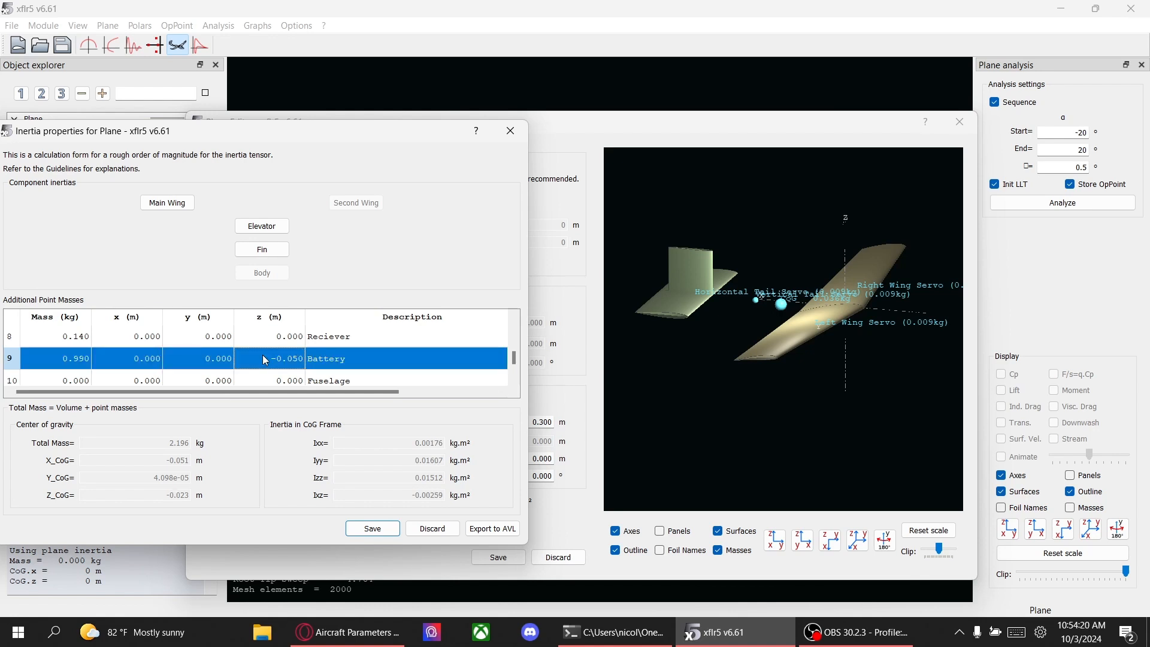
# Step: Give the fuselage point mass an x position of 0.2 m and a mass of 0.05 kg
pyautogui.scroll(-1, 262, 354)
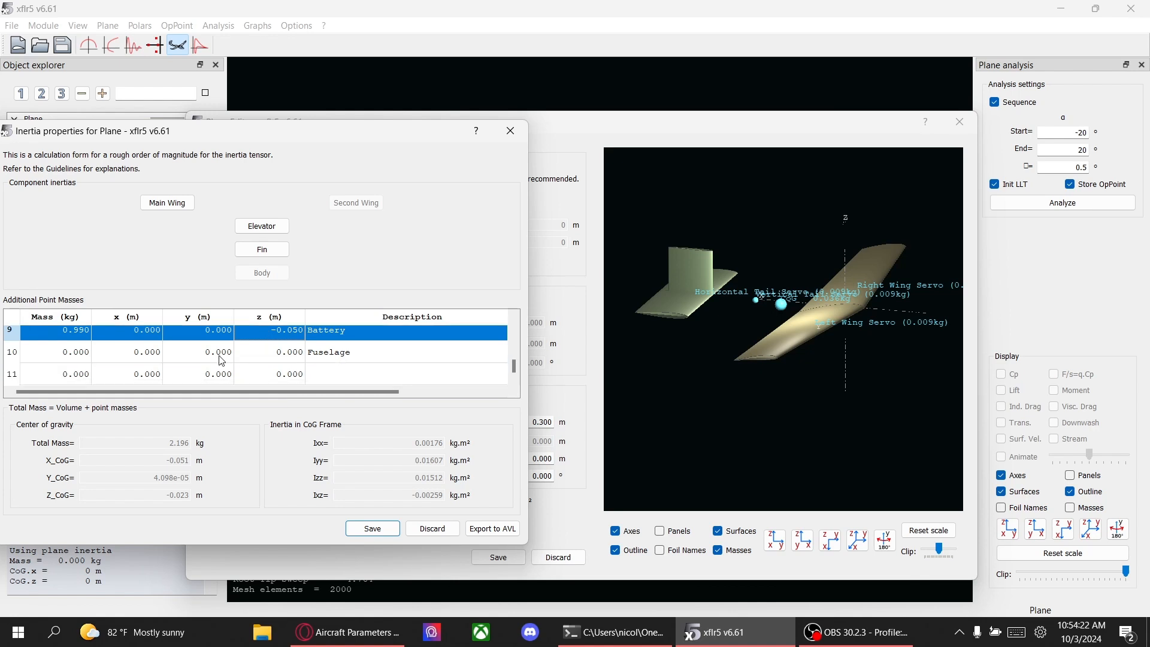
pyautogui.scroll(1, 155, 354)
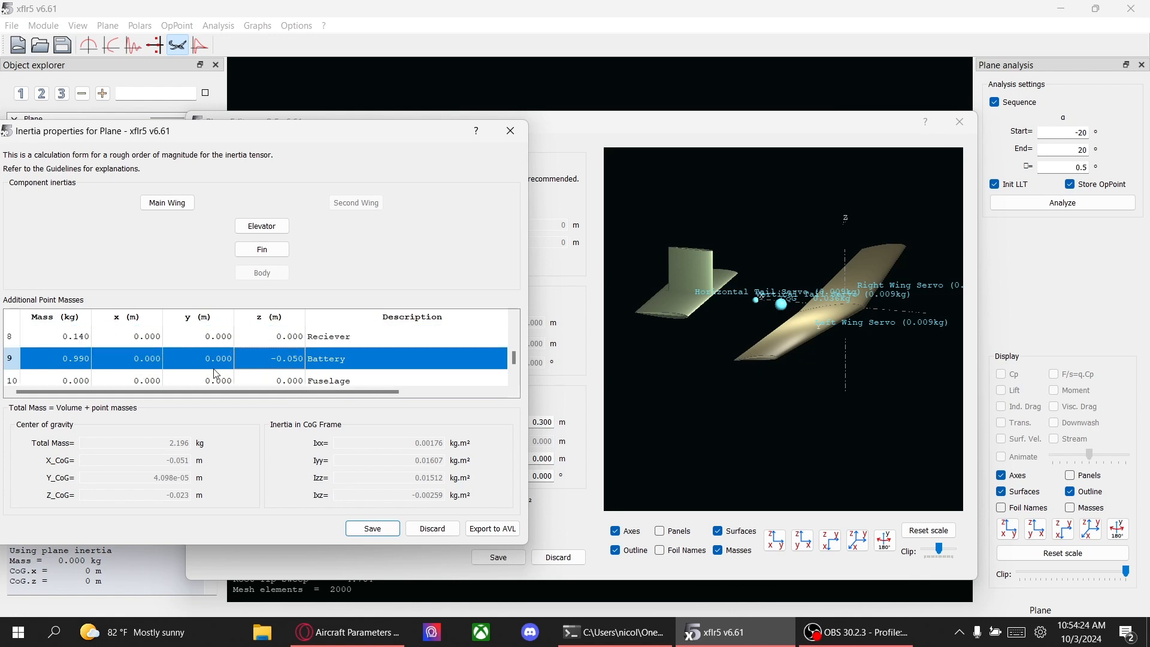
pyautogui.scroll(-1, 199, 374)
pyautogui.doubleClick(150, 354)
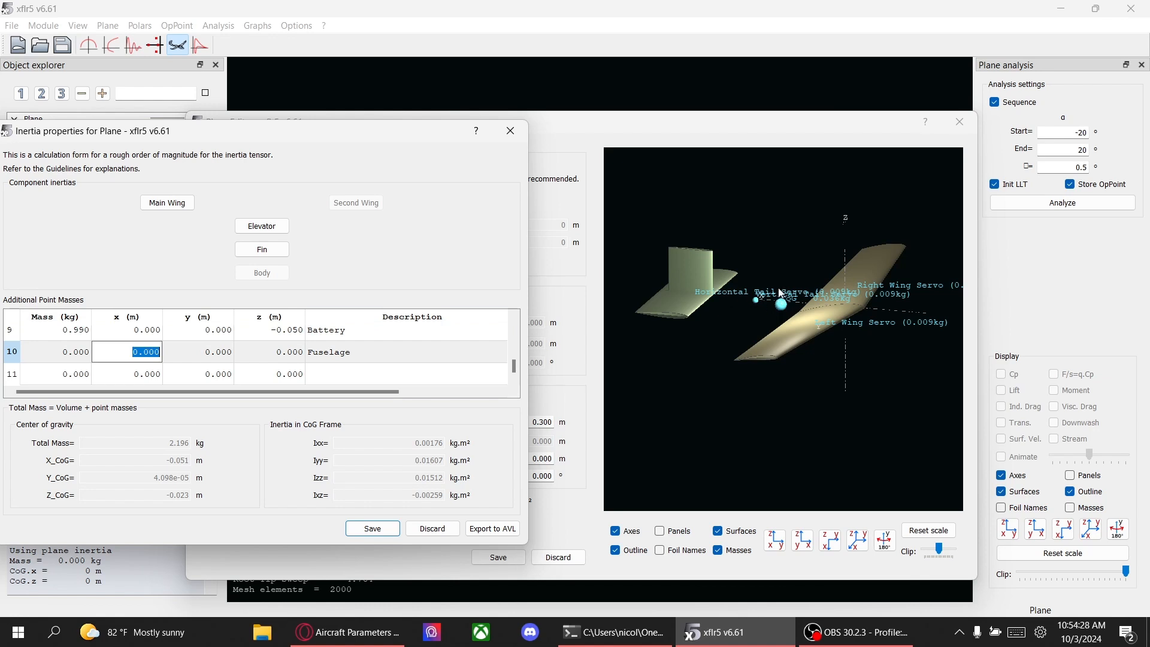
pyautogui.write('0.2')
pyautogui.press('Return')
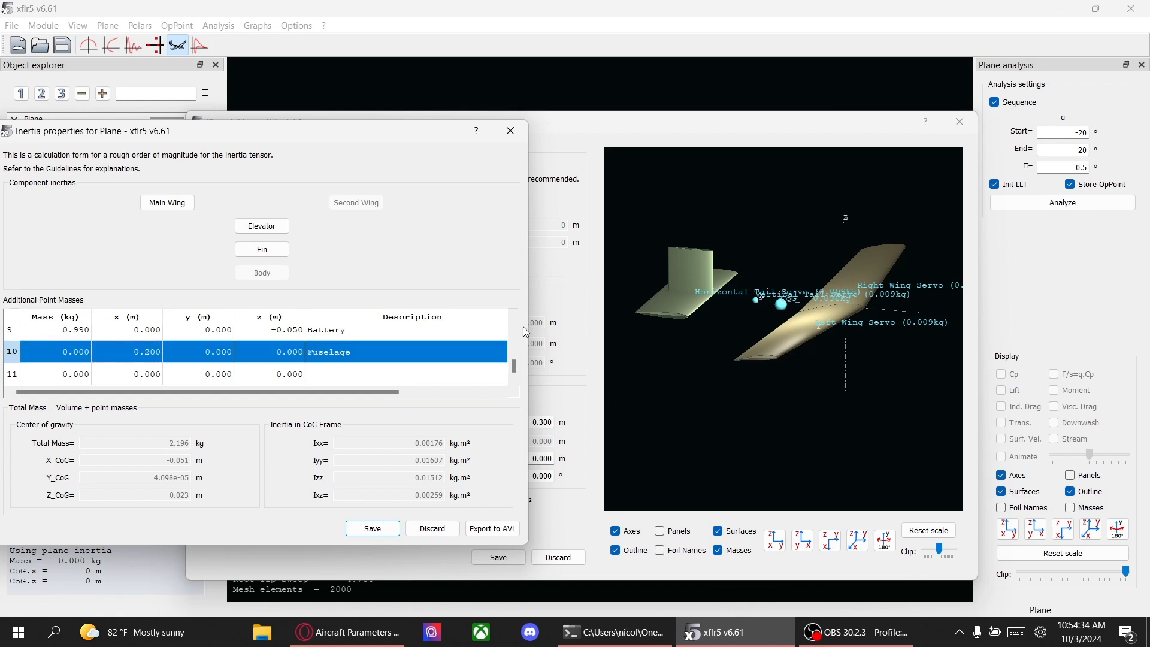
pyautogui.doubleClick(77, 352)
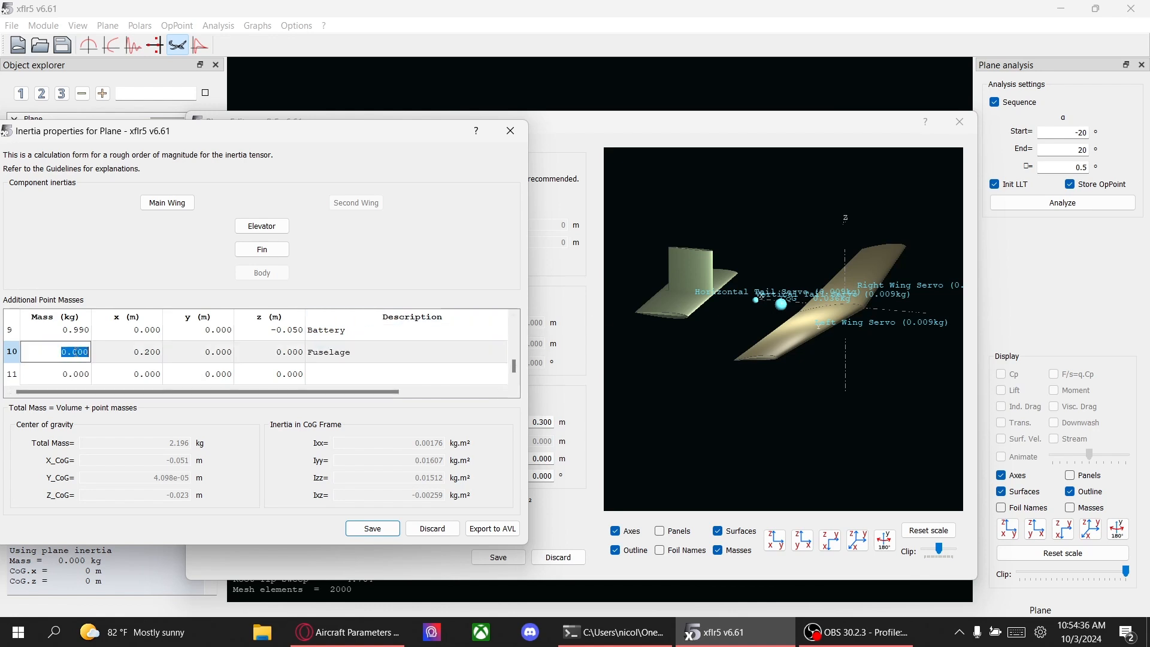
pyautogui.write('0.03')
pyautogui.press('BackSpace')
pyautogui.write('5')
pyautogui.press('Return')
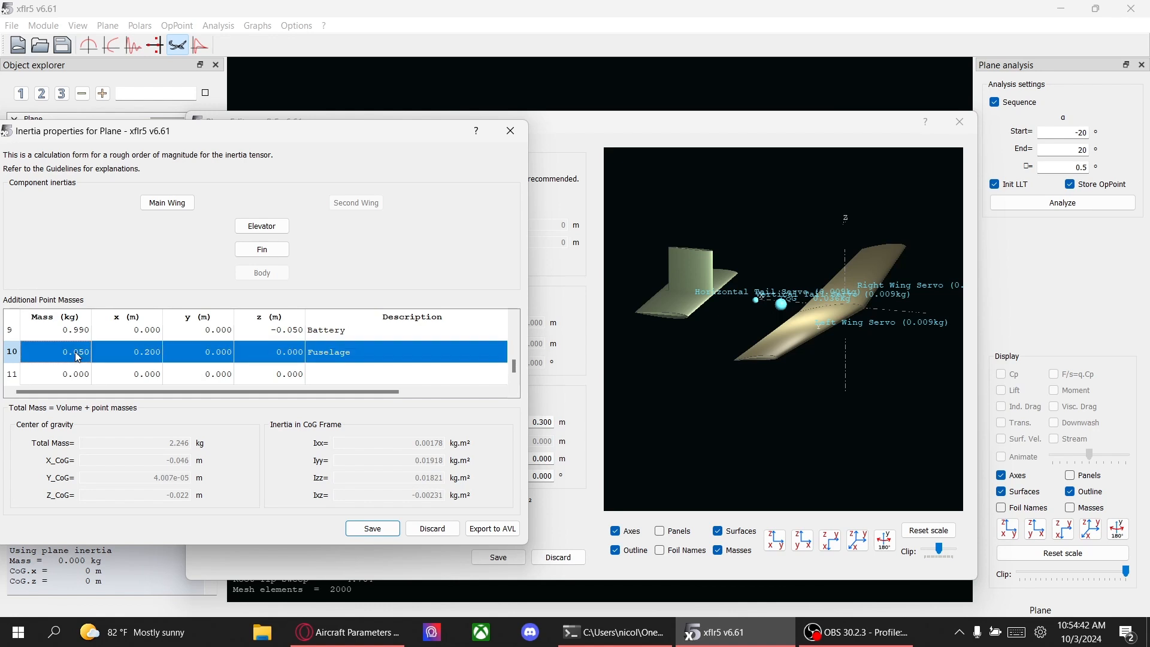
# Step: Correct the battery's mass to 0.099 kg and the receiver's mass to 0.014 kg
pyautogui.scroll(1, 161, 351)
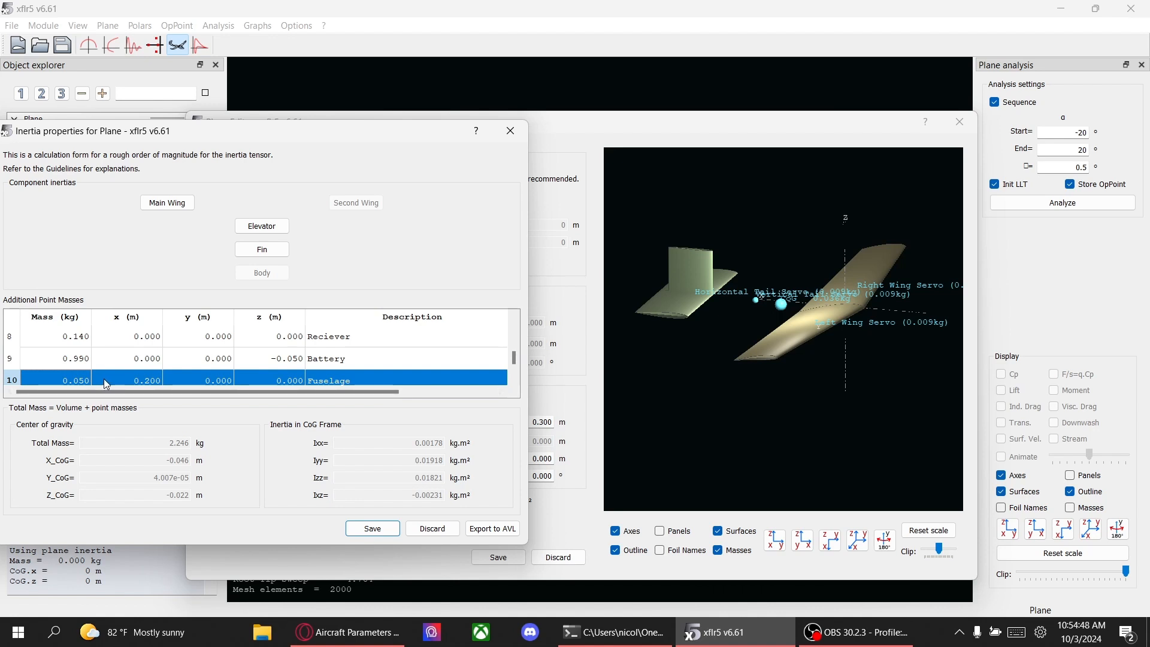
pyautogui.doubleClick(87, 363)
pyautogui.write('0.099')
pyautogui.press('Return')
pyautogui.doubleClick(88, 336)
pyautogui.write('.014')
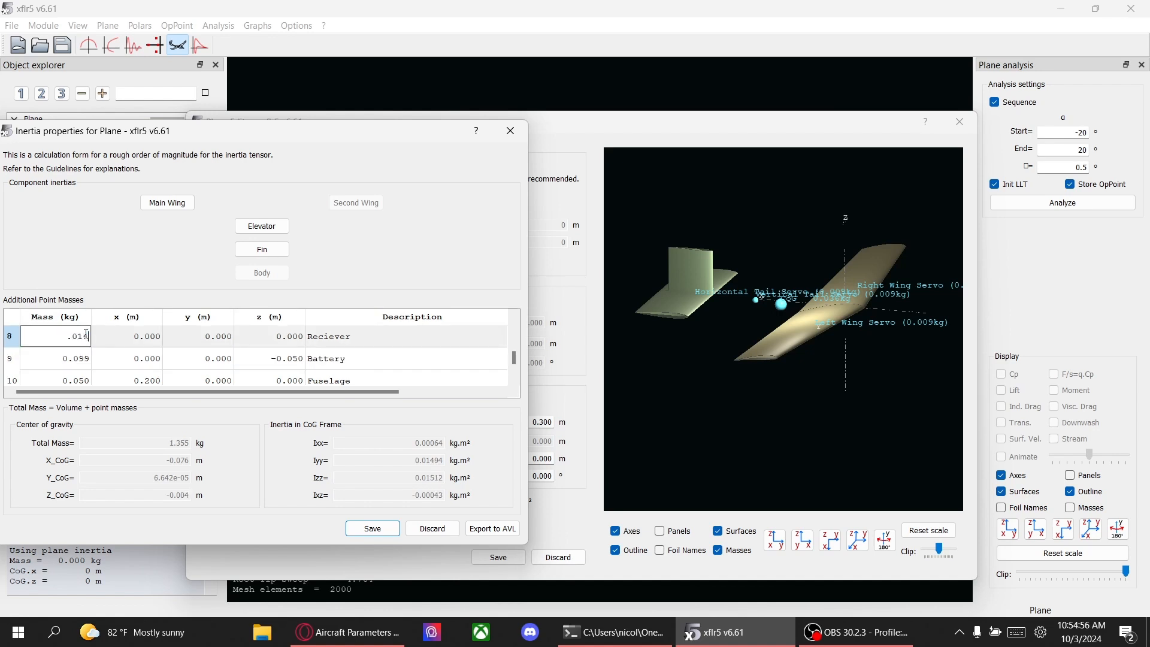
pyautogui.press('Return')
# Step: Correct the ESC's mass to 0.029 kg and the propeller's mass to 0.014 kg
pyautogui.scroll(1, 86, 359)
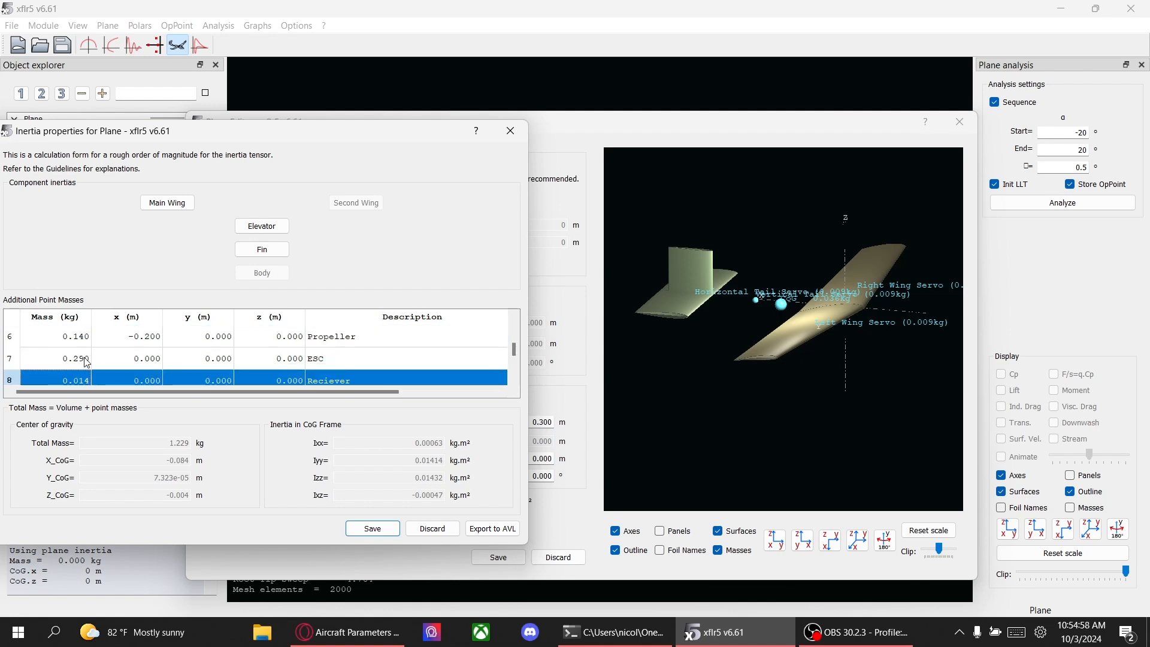
pyautogui.doubleClick(84, 357)
pyautogui.write('0.029')
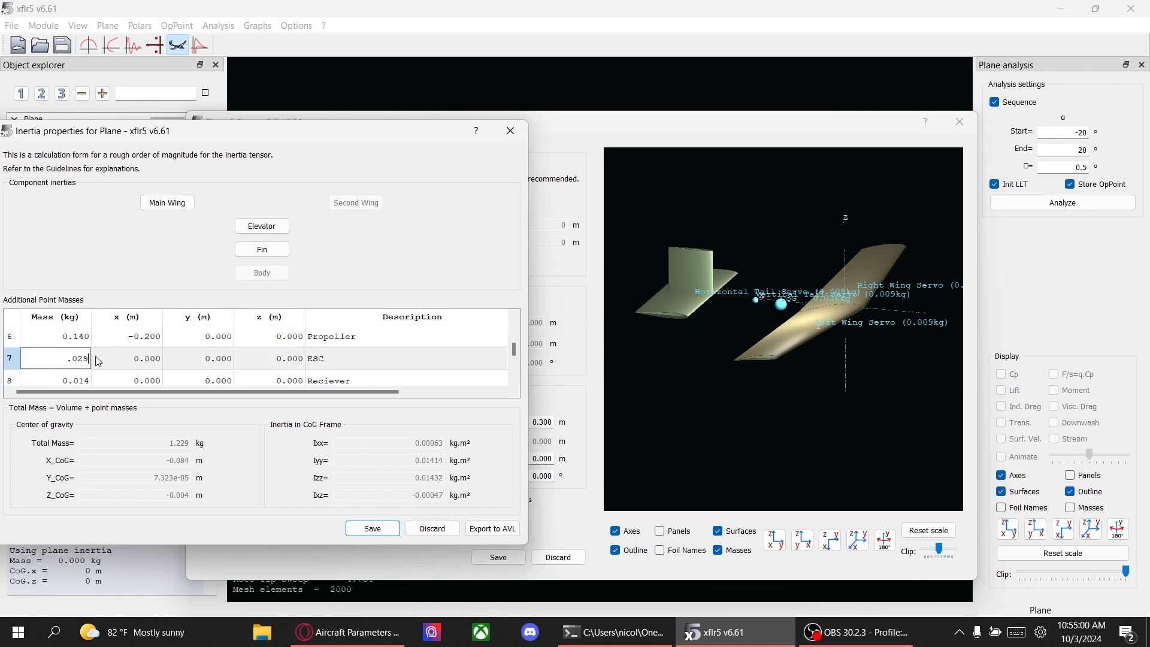
pyautogui.press('Return')
pyautogui.doubleClick(64, 336)
pyautogui.write('0.014')
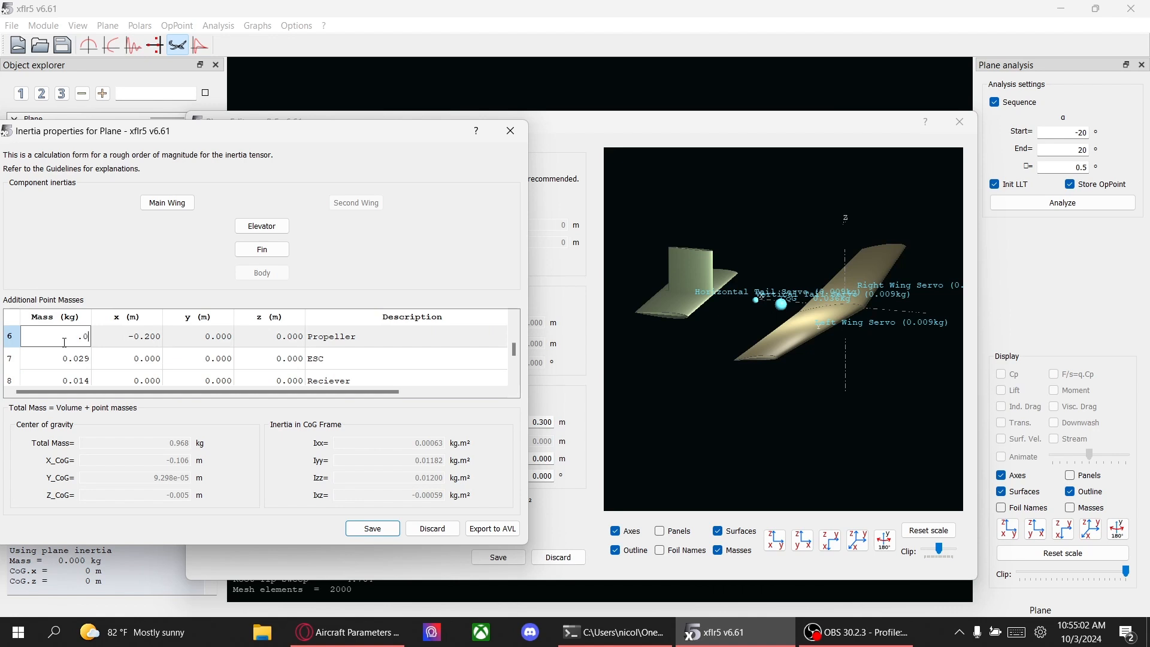
pyautogui.press('Return')
# Step: Correct the motor's mass to 0.06 kg
pyautogui.scroll(1, 67, 349)
pyautogui.scroll(-1, 68, 351)
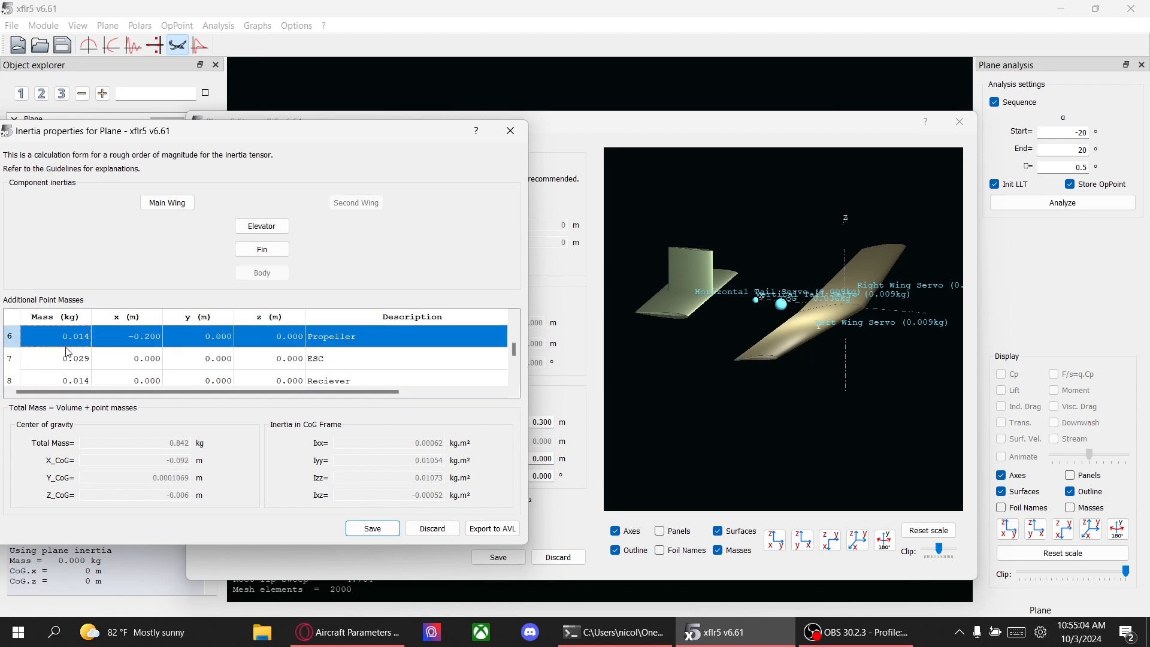
pyautogui.scroll(1, 90, 363)
pyautogui.doubleClick(84, 359)
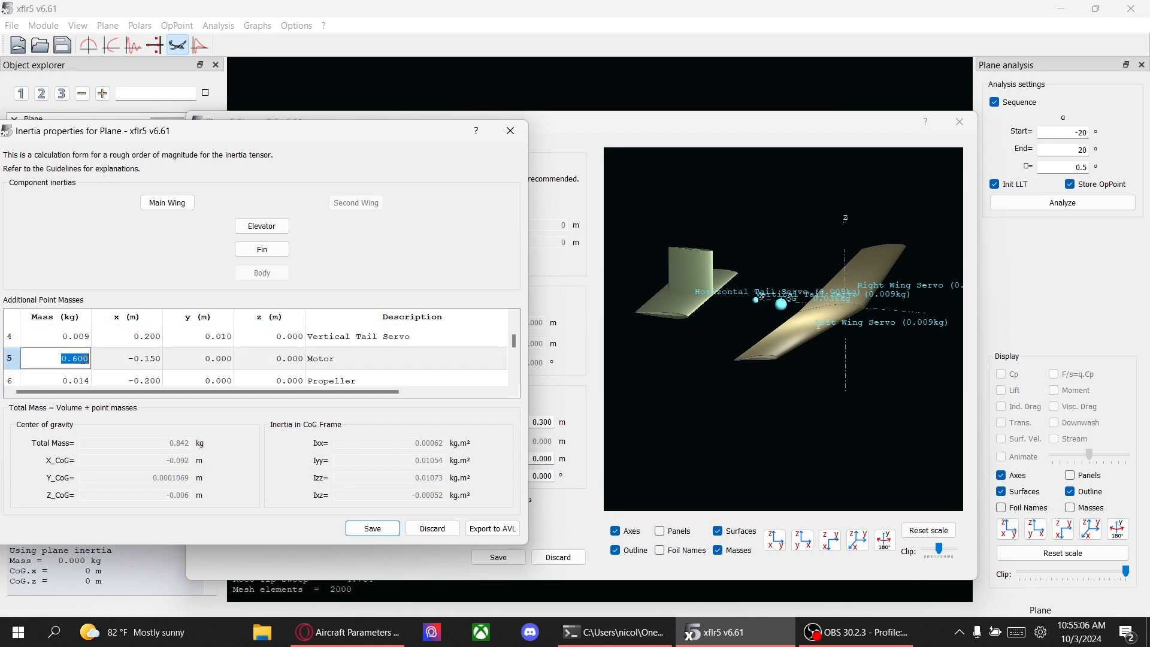
pyautogui.write('0')
pyautogui.write('.06')
pyautogui.press('Return')
# Step: Review the masses and positions of all entries in the additional point masses table
pyautogui.scroll(3, 85, 363)
pyautogui.scroll(-4, 86, 362)
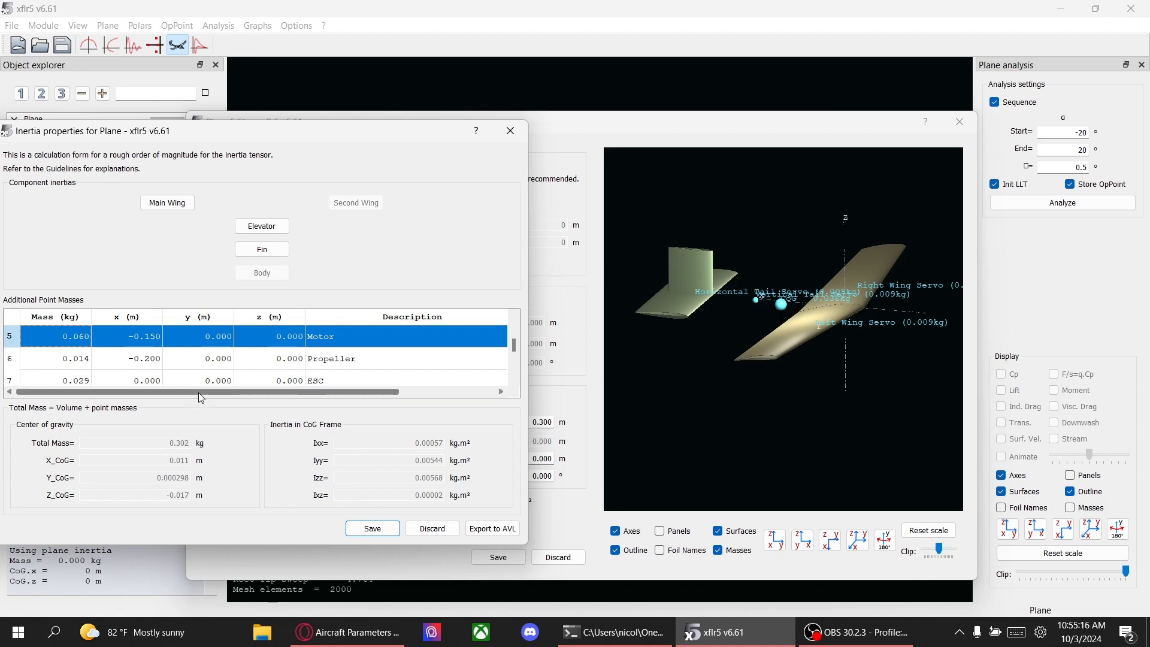
pyautogui.scroll(-4, 231, 368)
pyautogui.scroll(1, 238, 364)
pyautogui.scroll(-1, 239, 364)
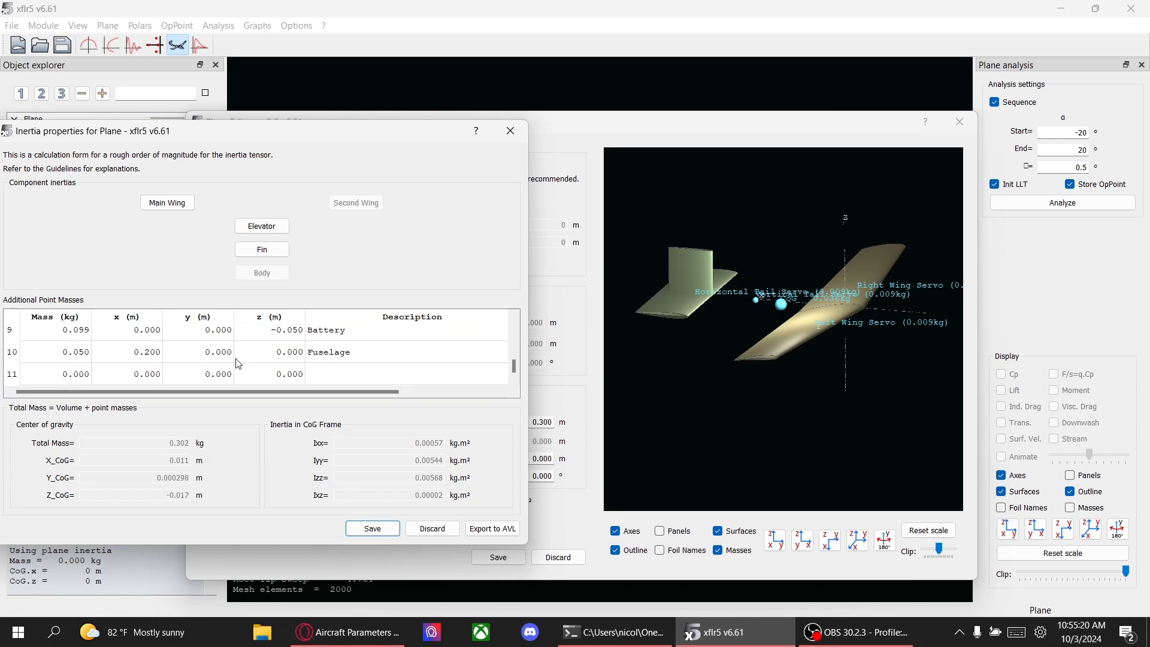
pyautogui.scroll(1, 183, 362)
pyautogui.scroll(-1, 187, 364)
pyautogui.scroll(3, 339, 348)
pyautogui.scroll(2, 352, 360)
pyautogui.scroll(-2, 351, 359)
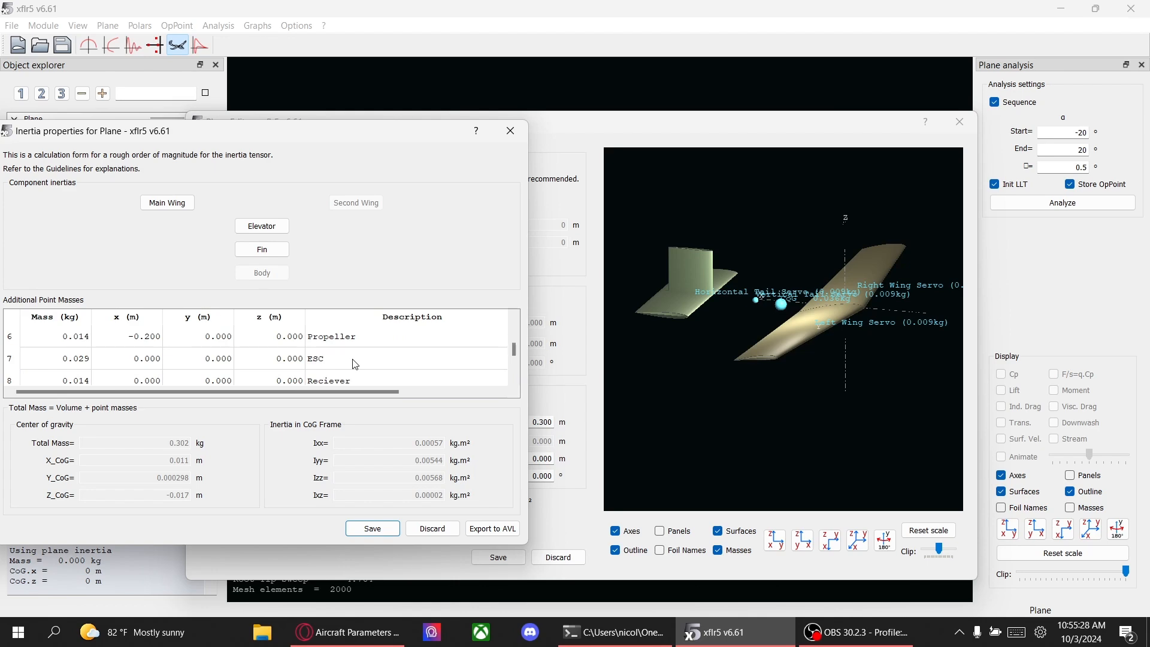
# Step: Save the corrected point masses and inspect their placement on the plane's 3D preview
pyautogui.click(377, 532)
pyautogui.moveTo(640, 428); pyautogui.dragTo(681, 404)
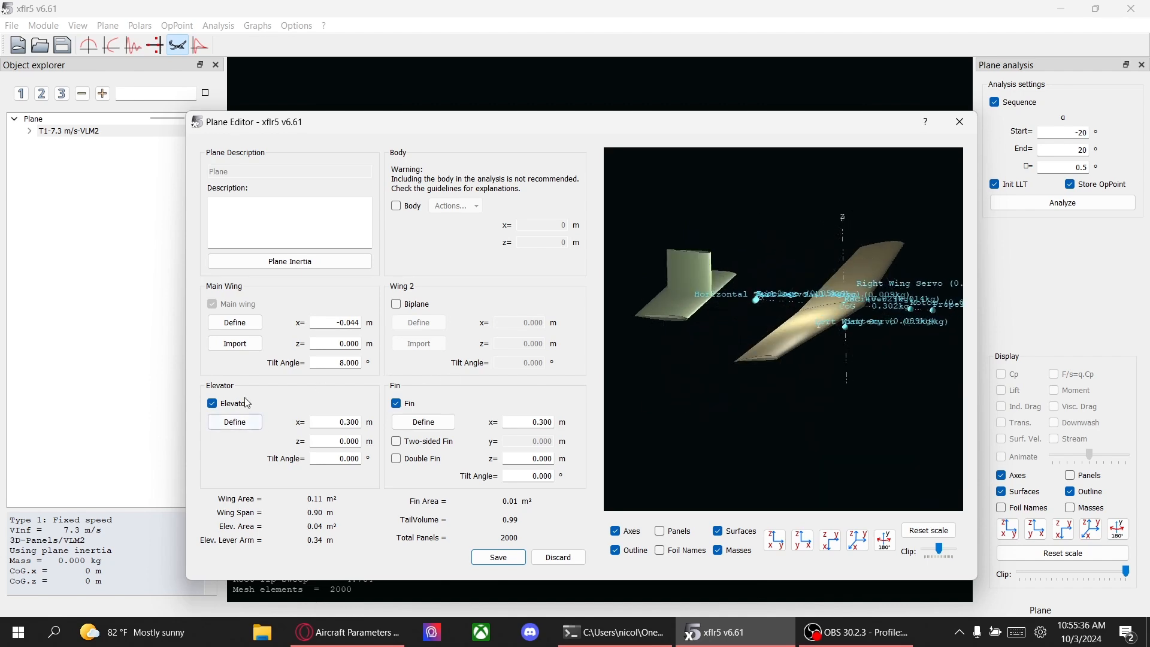
# Step: Reopen the plane's inertia properties and set the ESC's x position to -0.050 m
pyautogui.click(251, 264)
pyautogui.scroll(-1, 356, 362)
pyautogui.scroll(1, 357, 362)
pyautogui.scroll(-2, 356, 361)
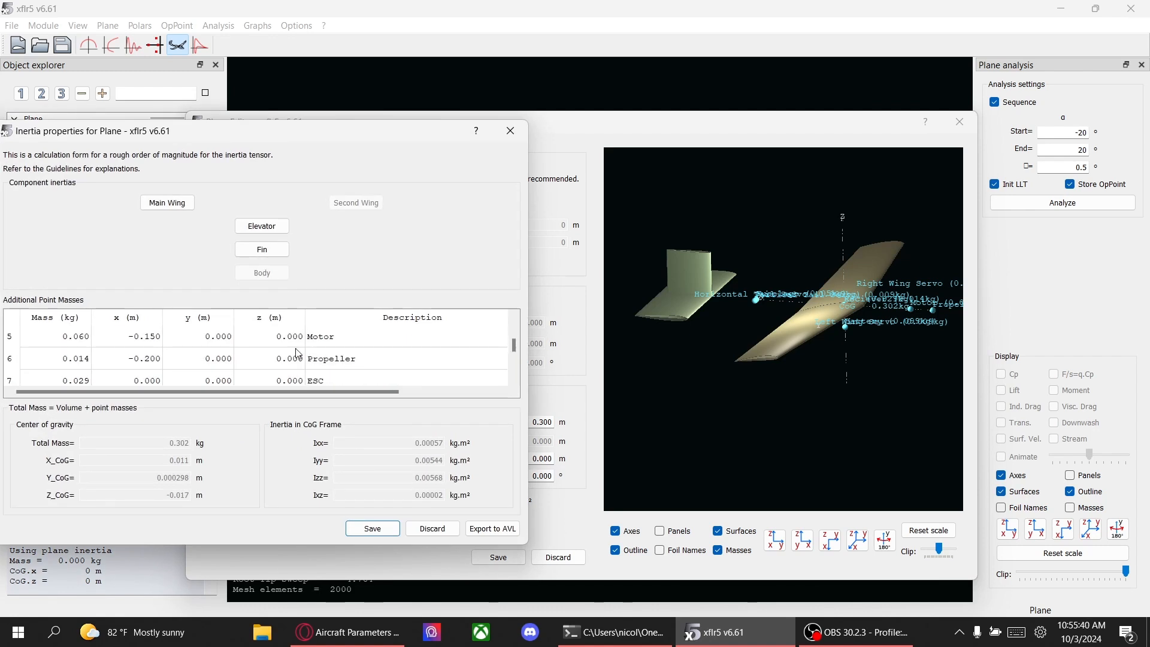
pyautogui.scroll(-1, 203, 360)
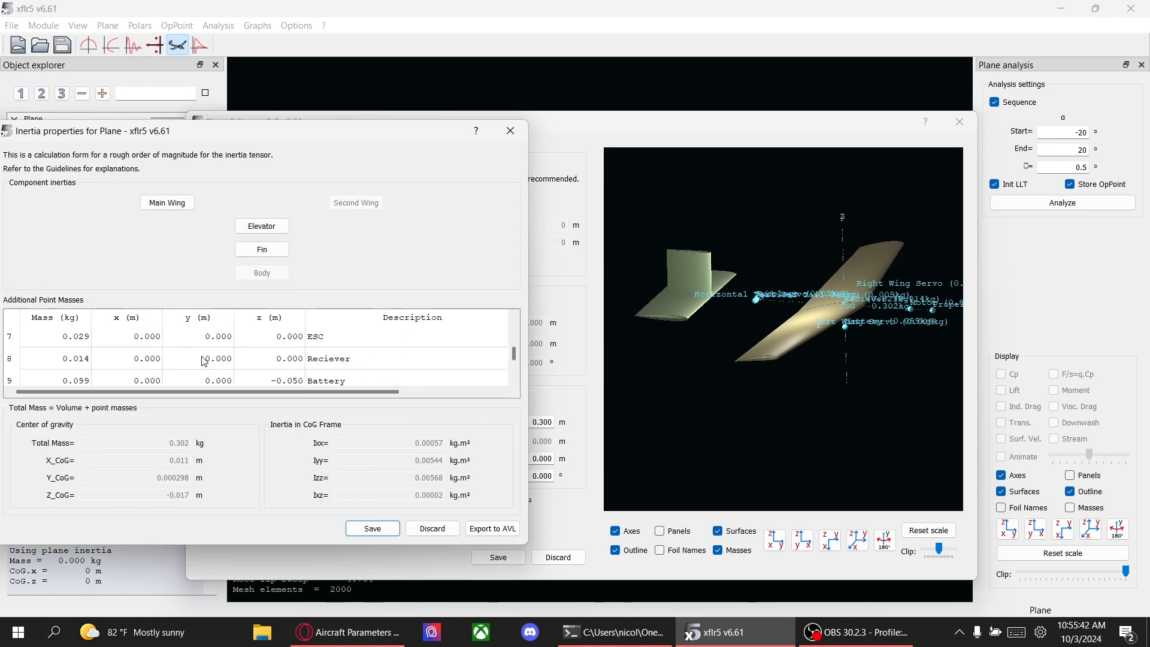
pyautogui.doubleClick(147, 340)
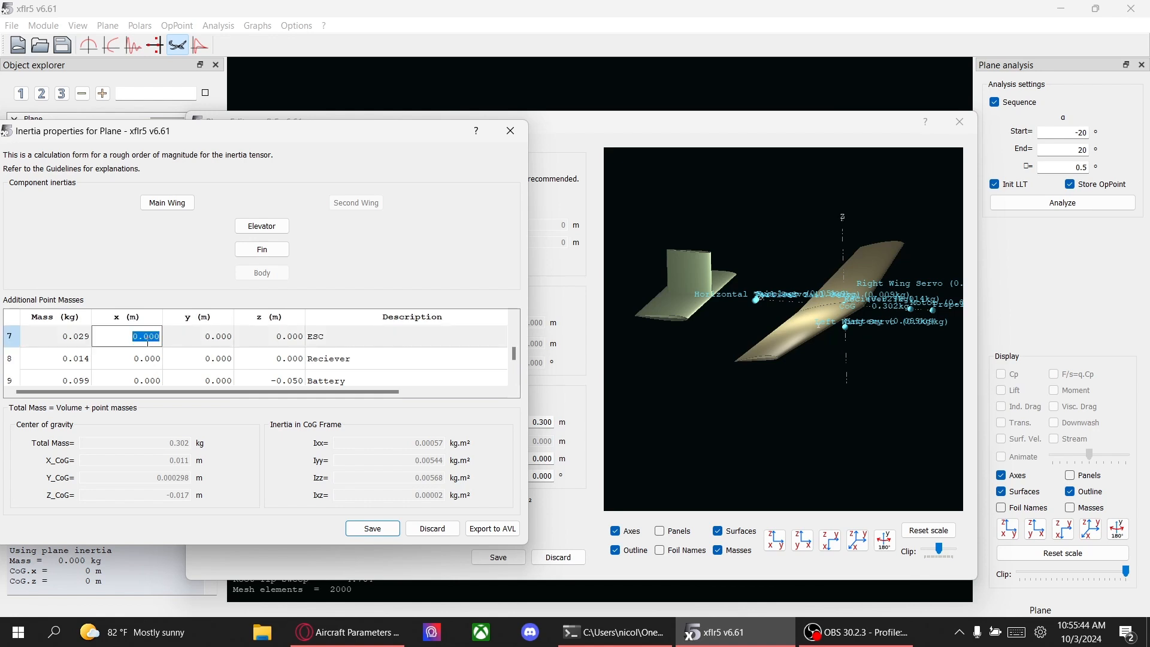
pyautogui.scroll(-1, 120, 358)
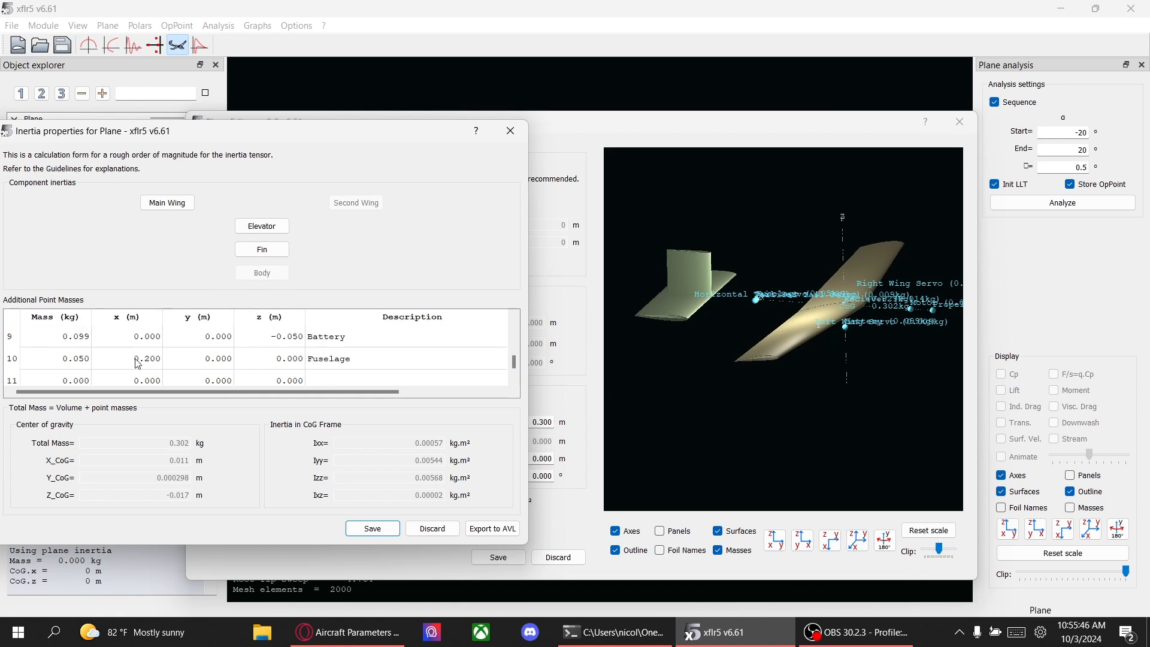
pyautogui.scroll(2, 142, 369)
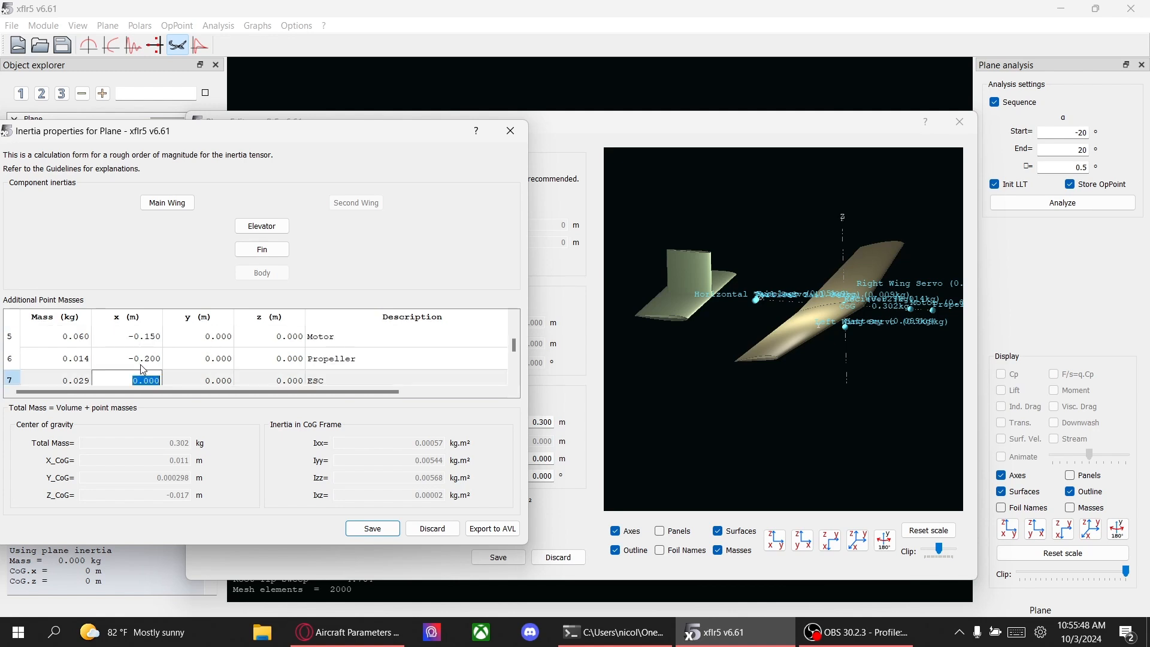
pyautogui.scroll(-1, 145, 371)
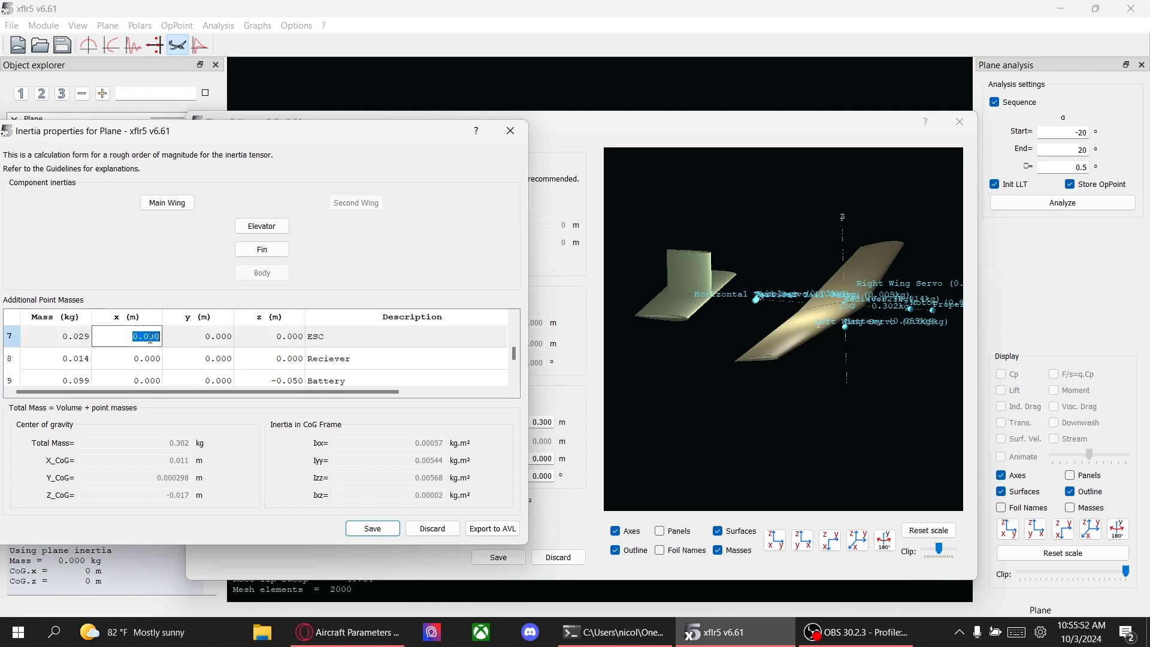
pyautogui.write('-')
pyautogui.write('0.050')
pyautogui.press('Return')
# Step: Set the receiver's x position to -0.05 m
pyautogui.doubleClick(149, 357)
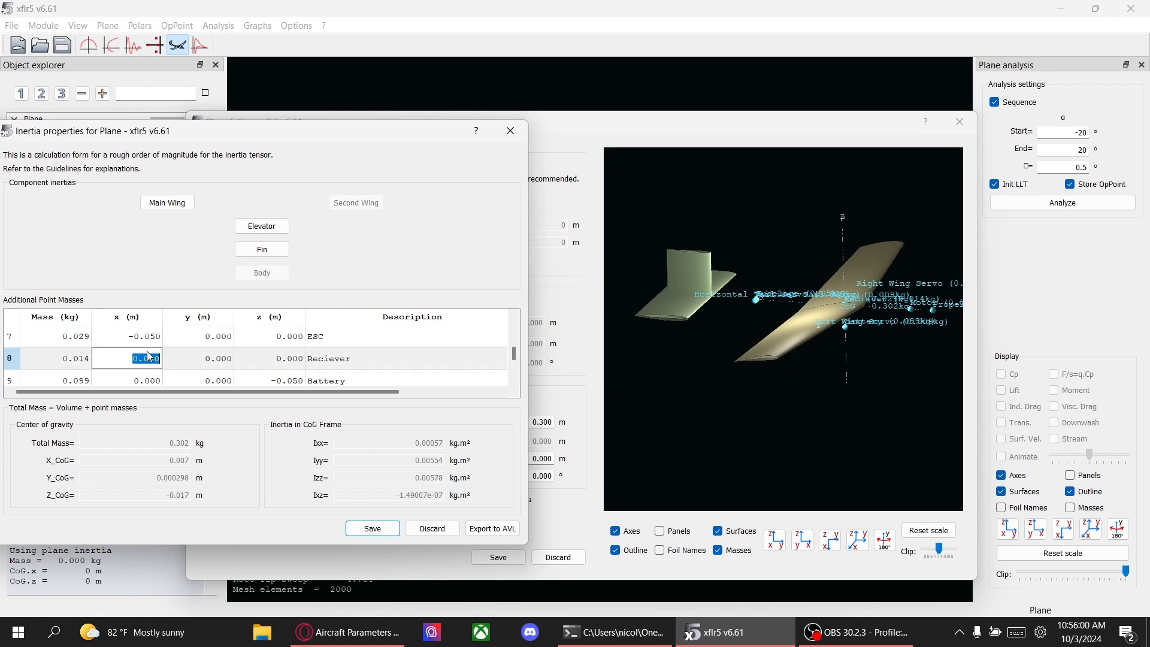
pyautogui.write('-0')
pyautogui.write('.05')
pyautogui.press('Return')
# Step: Offset the ESC and receiver laterally by setting their y positions to 0.01 m and -0.01 m
pyautogui.doubleClick(206, 337)
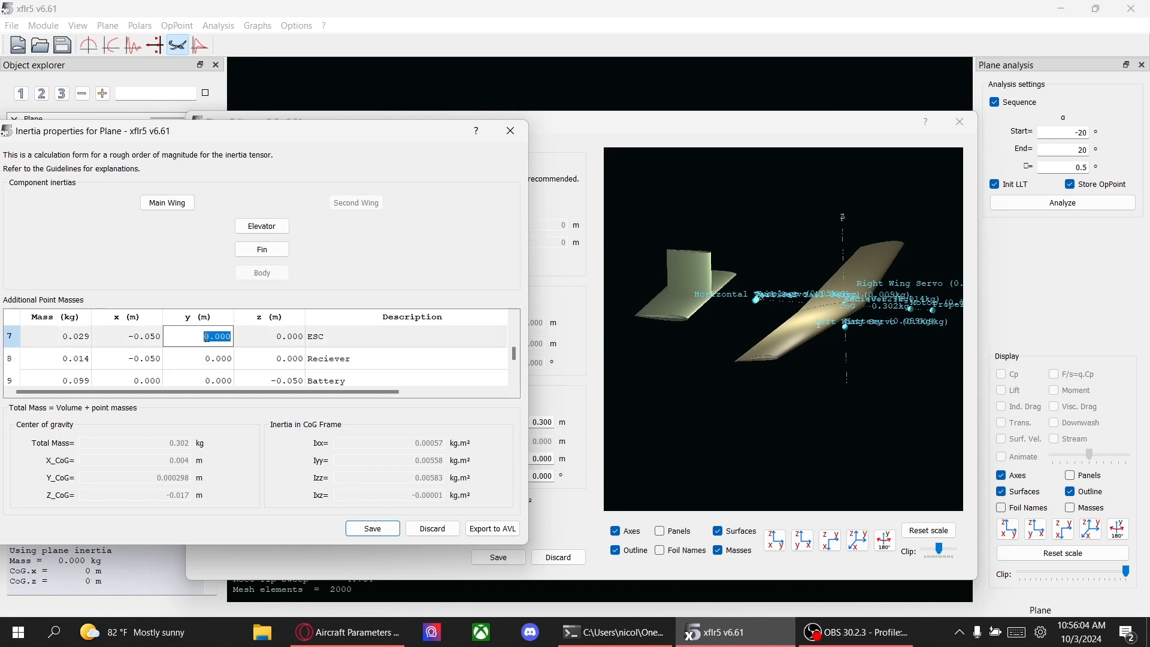
pyautogui.write('.01')
pyautogui.press('Return')
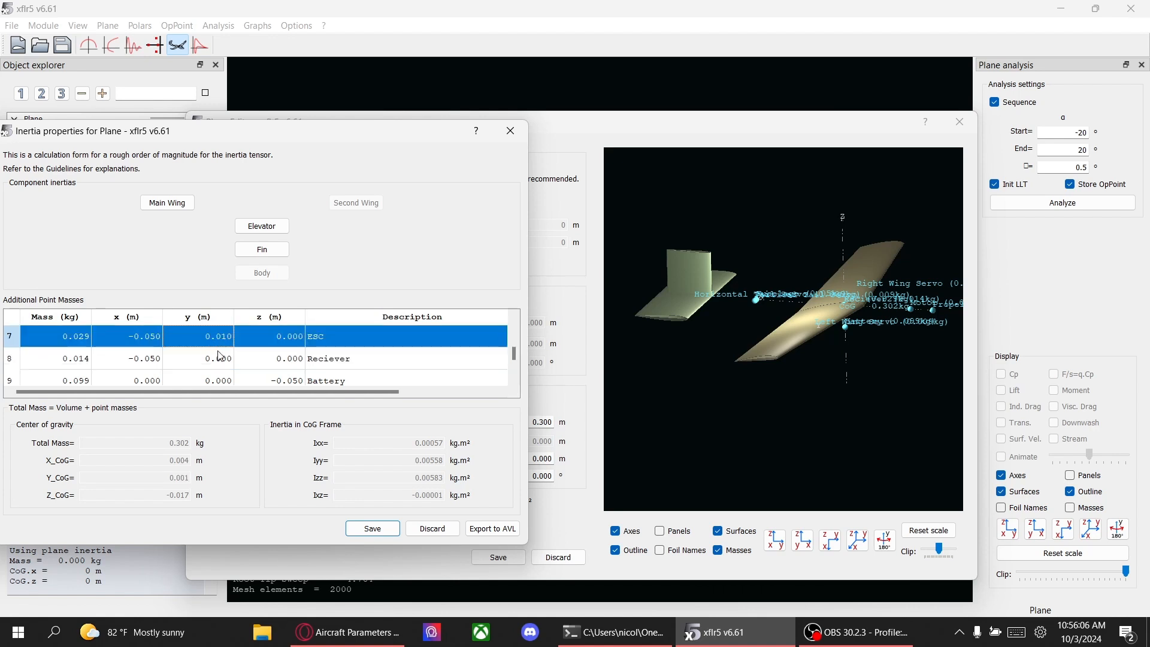
pyautogui.doubleClick(221, 358)
pyautogui.write('-0.01')
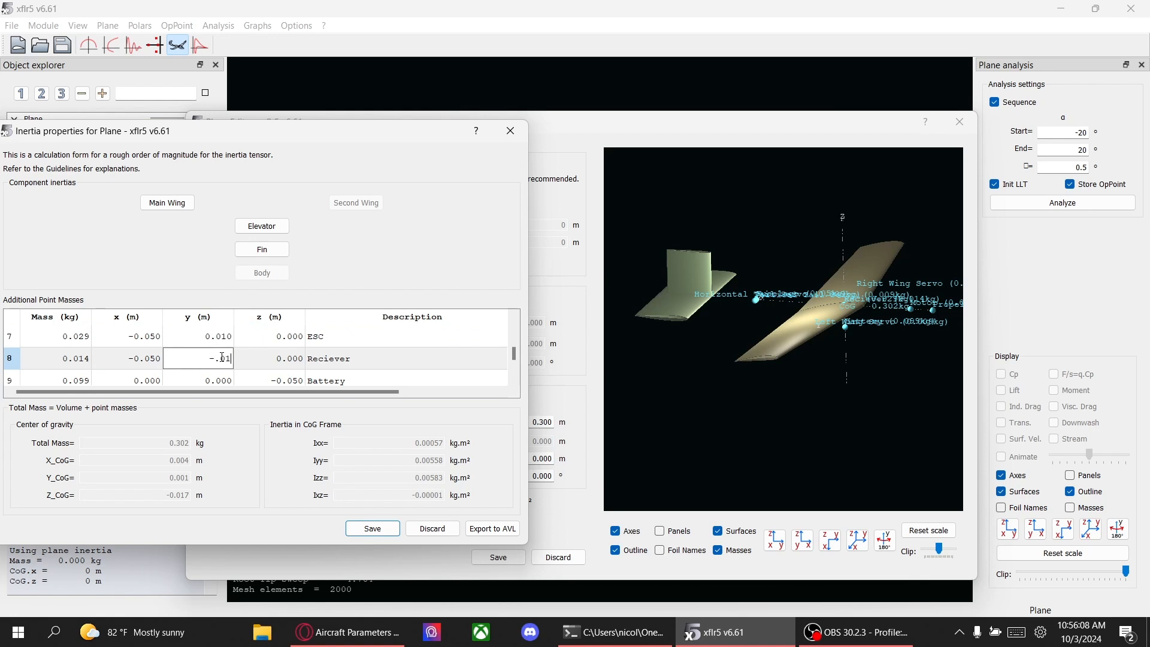
pyautogui.press('Return')
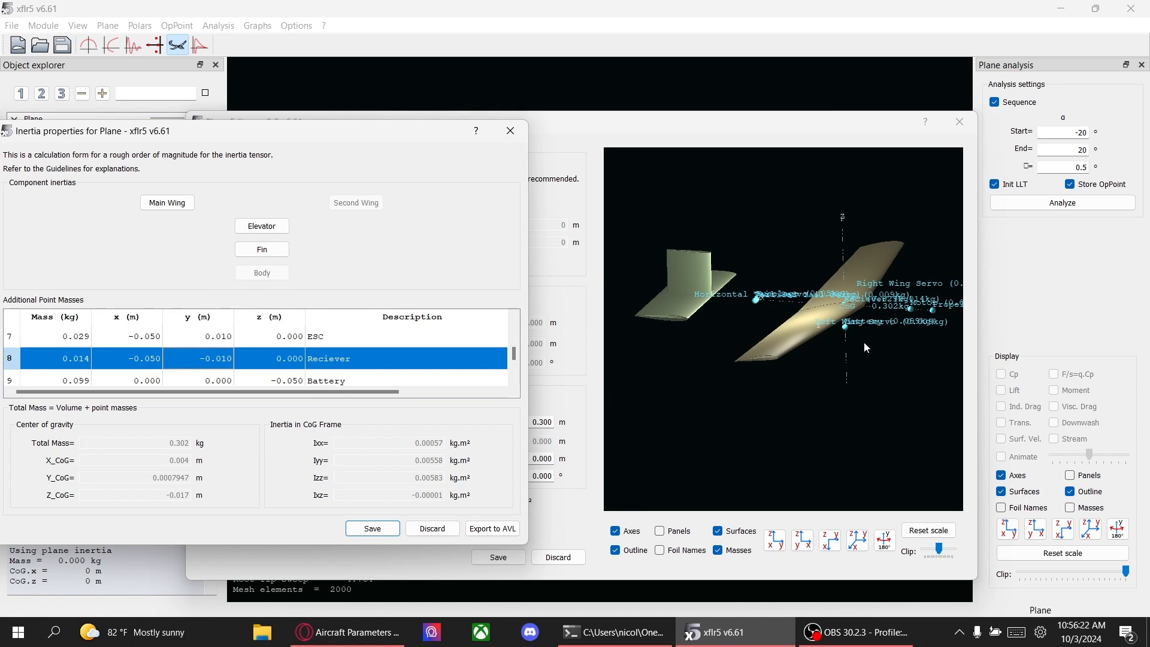
# Step: Save the new ESC and receiver positions and inspect the mass layout in the 3D preview
pyautogui.click(372, 529)
pyautogui.moveTo(796, 393); pyautogui.dragTo(773, 375)
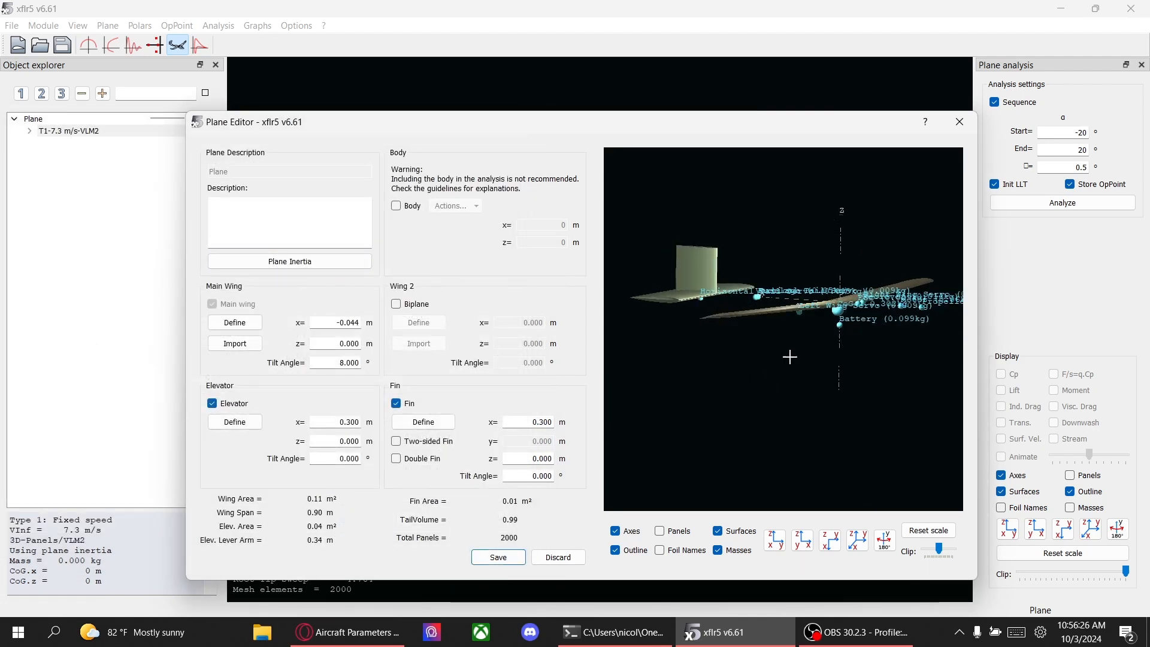
pyautogui.moveTo(843, 261); pyautogui.dragTo(841, 354)
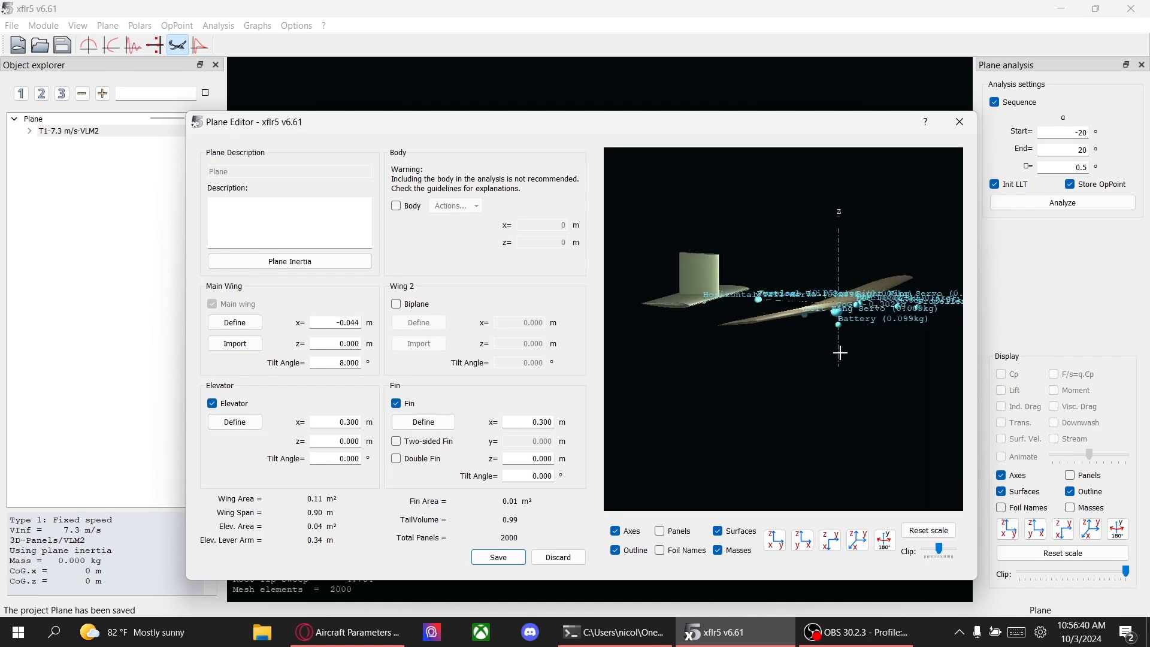
# Step: Set the main wing's mass to 0.02 kg in the plane's component inertias
pyautogui.click(310, 261)
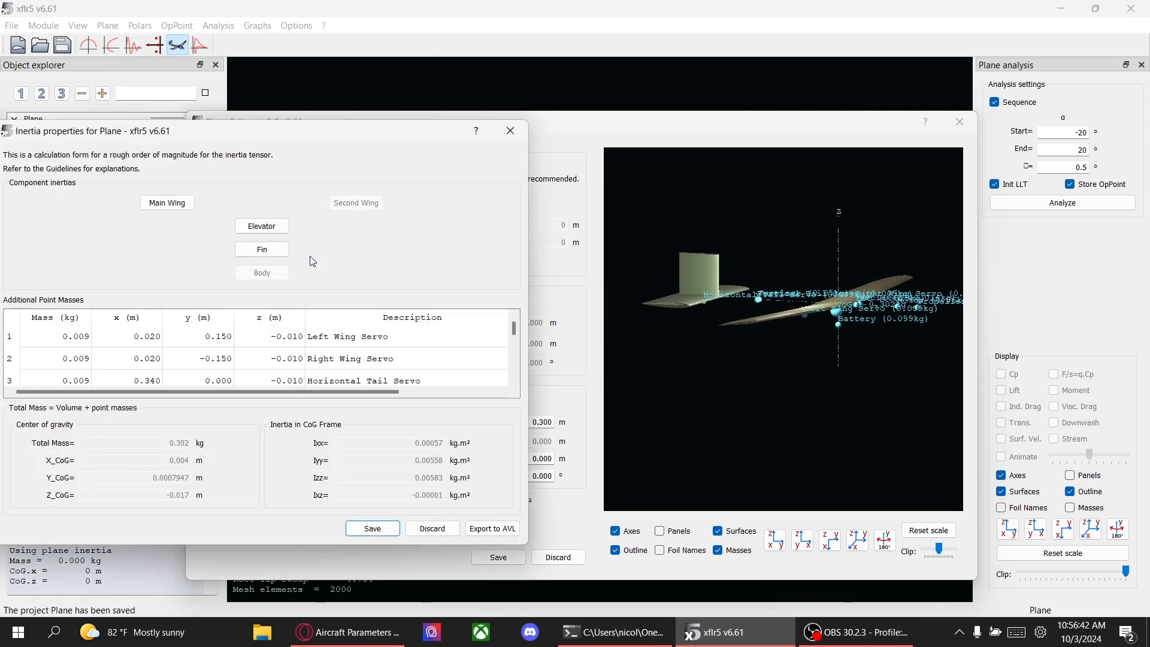
pyautogui.click(167, 202)
pyautogui.moveTo(179, 217); pyautogui.dragTo(195, 217)
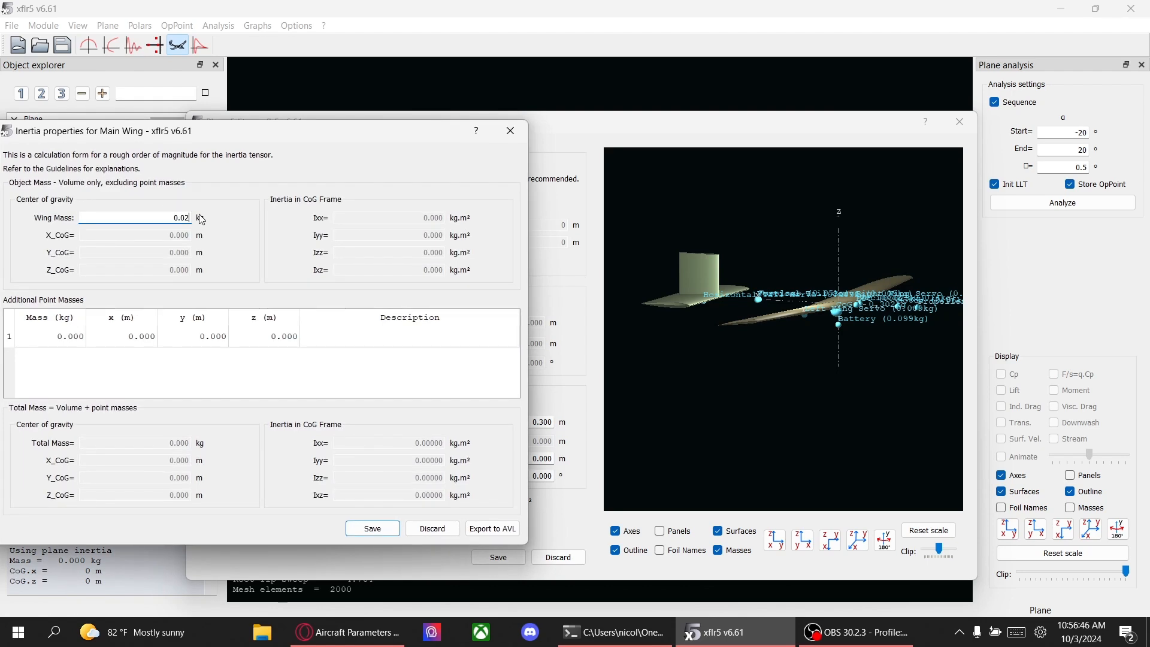
pyautogui.click(373, 529)
# Step: Set the elevator's mass to 0.01 kg in the component inertias
pyautogui.click(261, 227)
pyautogui.moveTo(180, 219); pyautogui.dragTo(206, 223)
pyautogui.write('1')
pyautogui.click(363, 528)
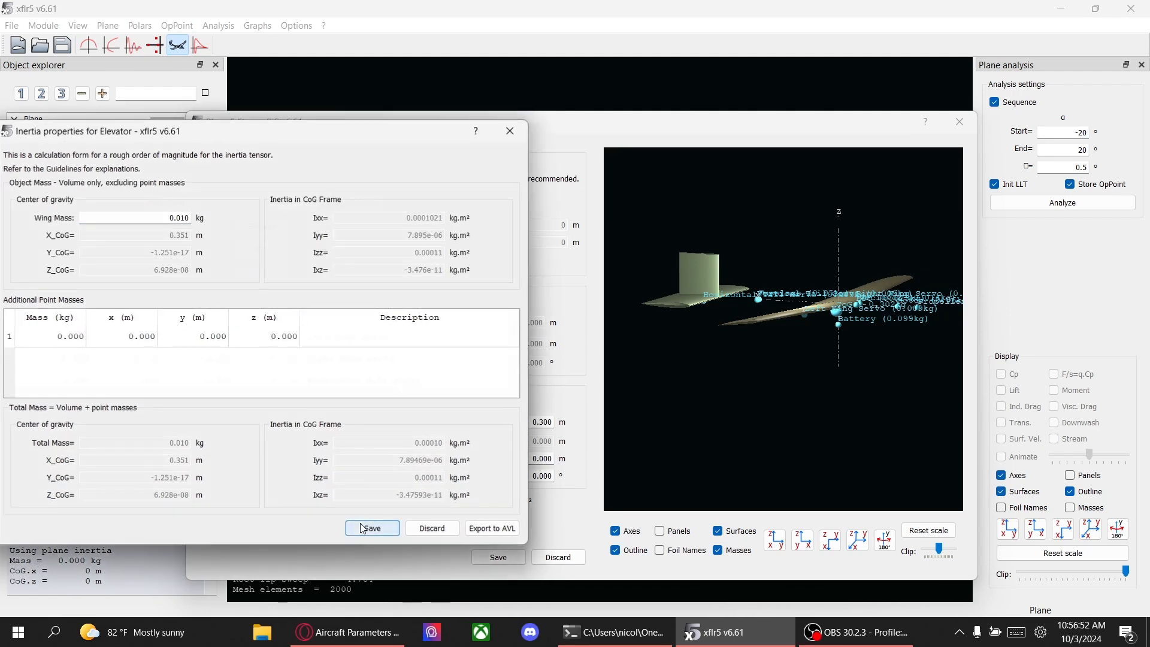
# Step: Set the fin's mass to 0.05 kg and save the plane's inertia properties
pyautogui.click(261, 248)
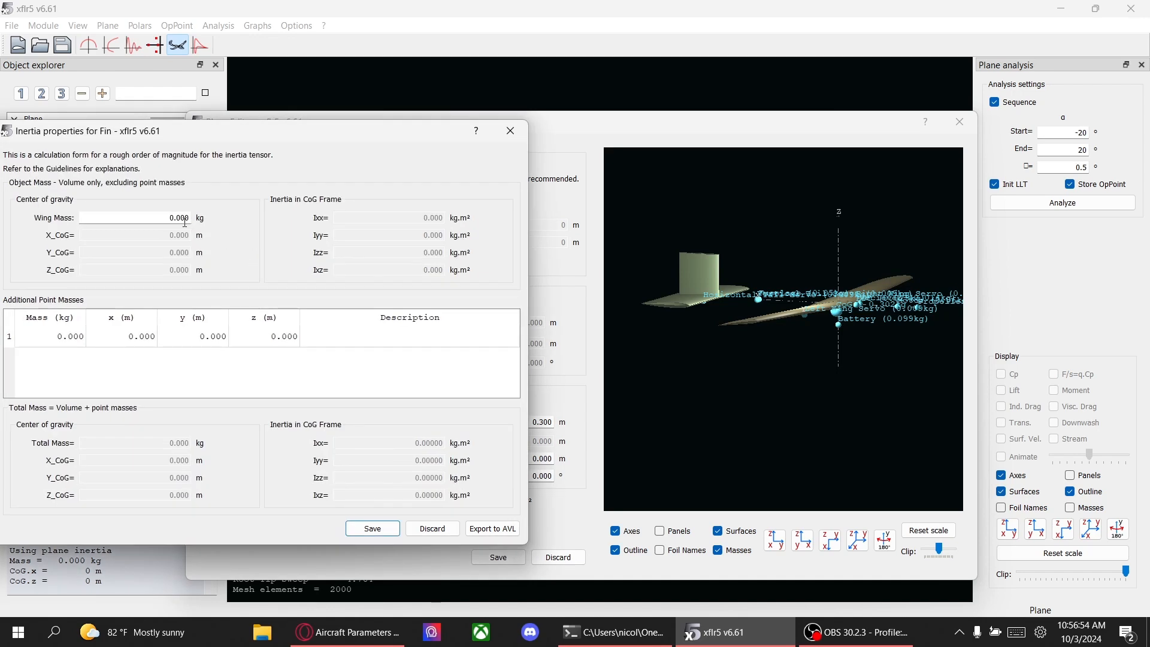
pyautogui.moveTo(183, 218); pyautogui.dragTo(214, 222)
pyautogui.write('5')
pyautogui.click(373, 528)
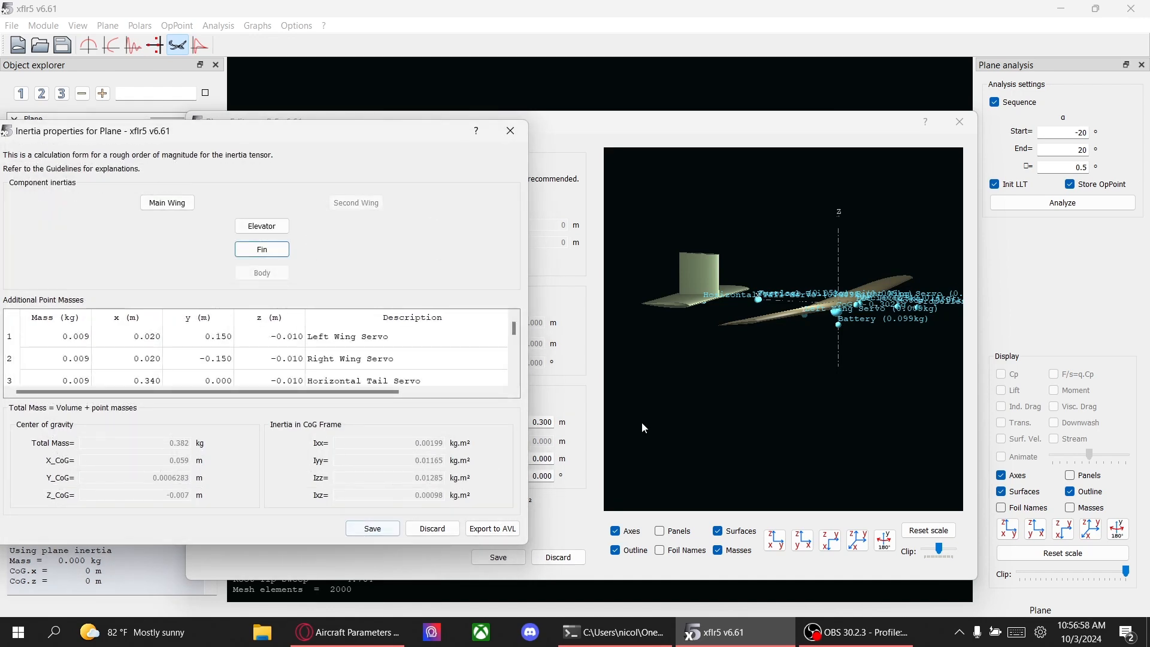
pyautogui.click(377, 530)
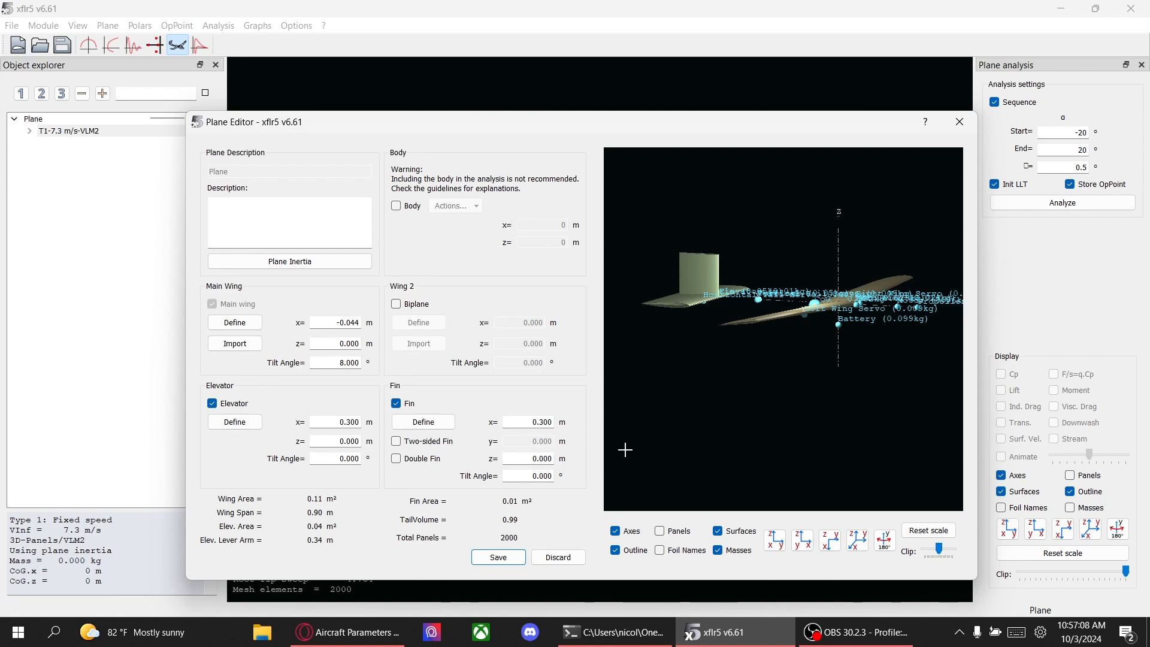
# Step: Inspect the mass layout, save the edited plane, and select its second T1-7.3 m/s-VLM2 analysis
pyautogui.moveTo(719, 370)
pyautogui.mouseDown()
pyautogui.moveTo(727, 411)
pyautogui.moveTo(705, 371)
pyautogui.moveTo(731, 385)
pyautogui.moveTo(723, 373)
pyautogui.mouseUp()
pyautogui.moveTo(813, 288)
pyautogui.mouseDown()
pyautogui.moveTo(816, 306)
pyautogui.moveTo(814, 290)
pyautogui.mouseUp()
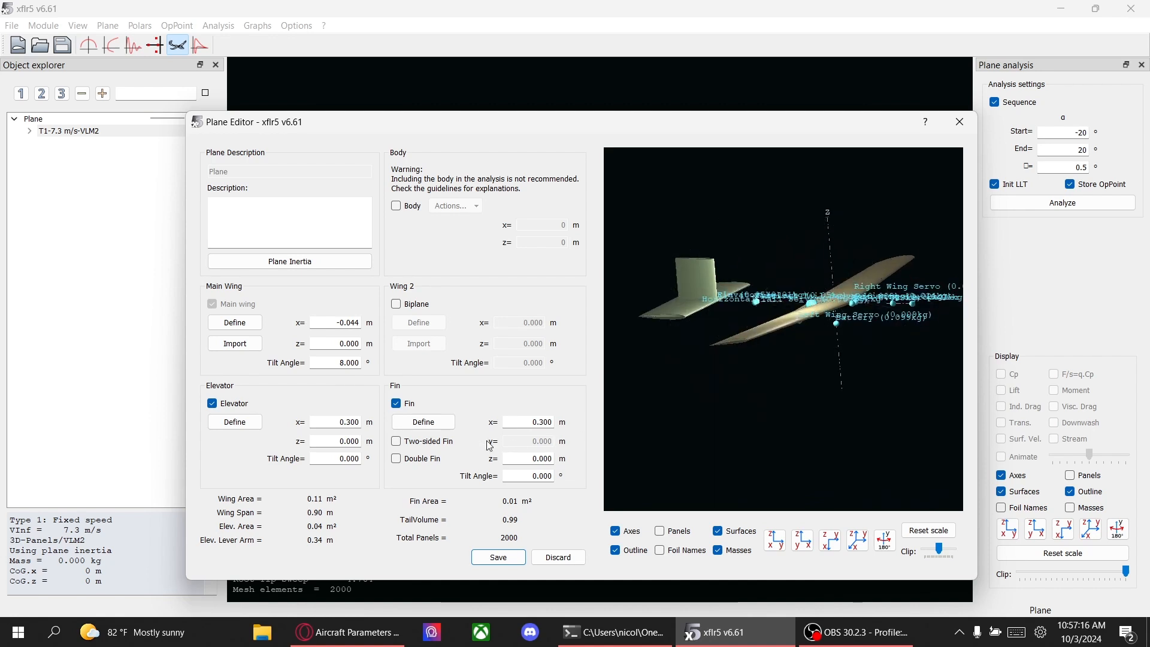
pyautogui.click(494, 559)
pyautogui.click(531, 329)
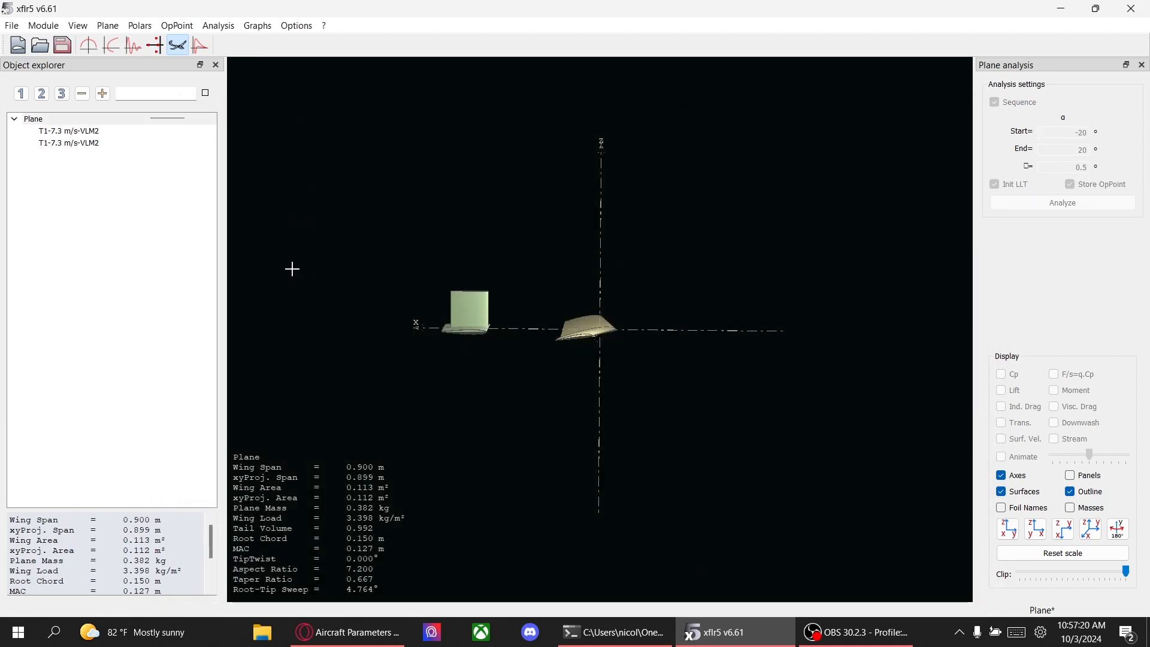
pyautogui.click(73, 147)
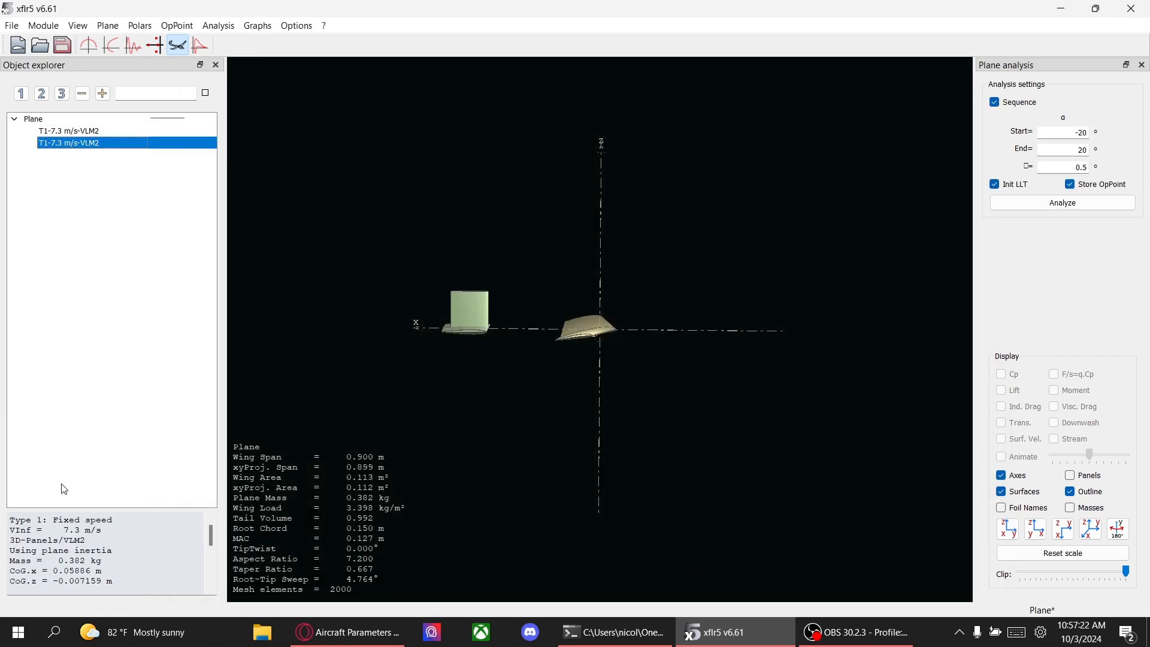
# Step: Reopen the plane's inertia properties and check the point masses down to the fuselage entry
pyautogui.doubleClick(73, 146)
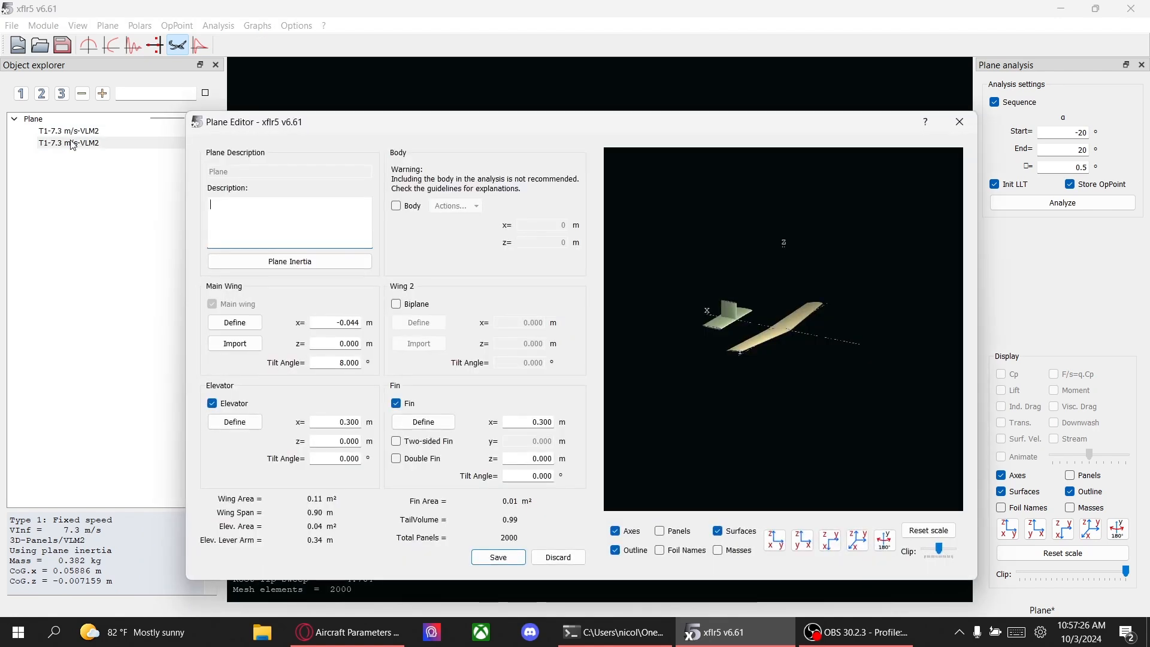
pyautogui.click(298, 263)
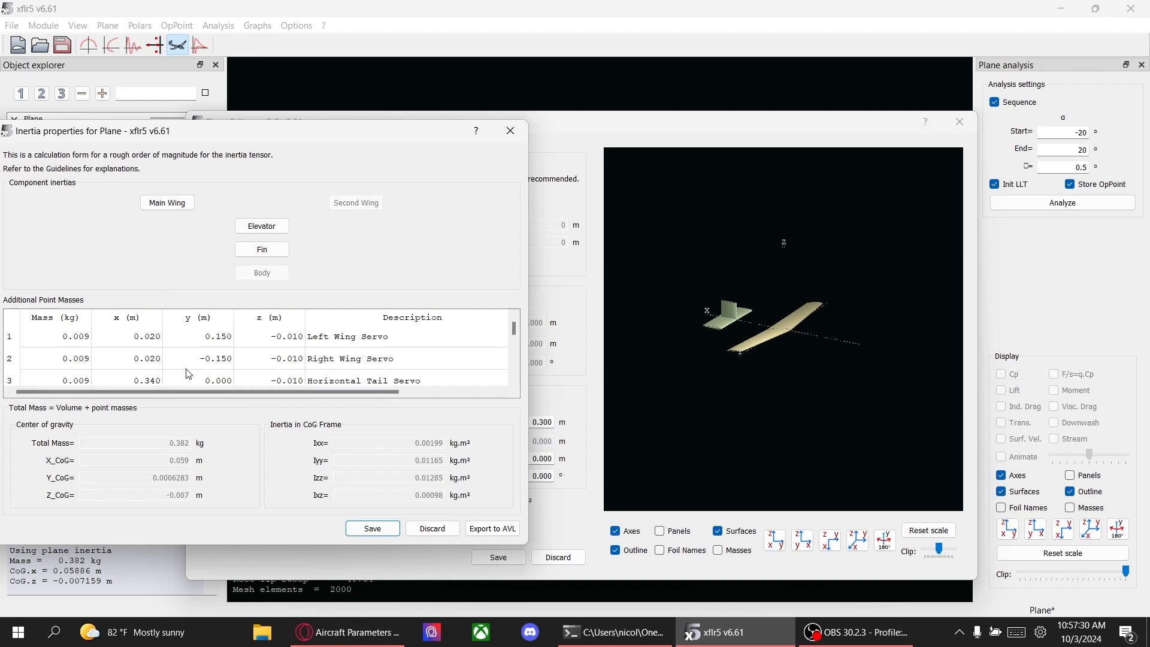
pyautogui.scroll(-1, 189, 374)
pyautogui.scroll(-1, 190, 372)
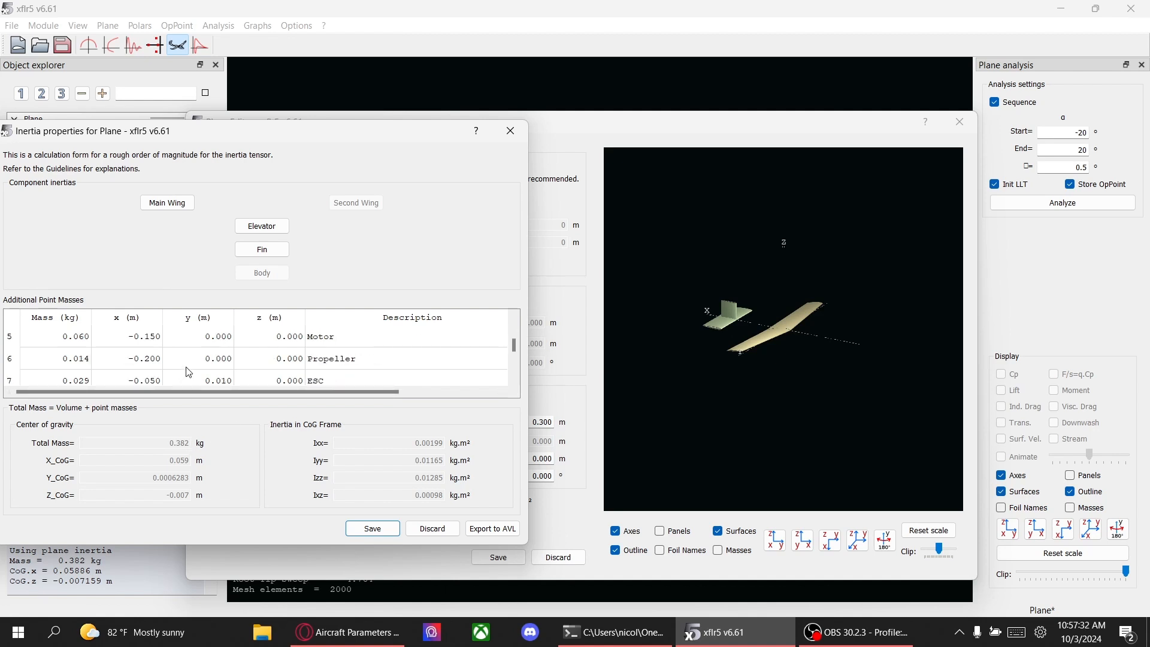
pyautogui.scroll(-1, 189, 373)
pyautogui.scroll(-1, 190, 373)
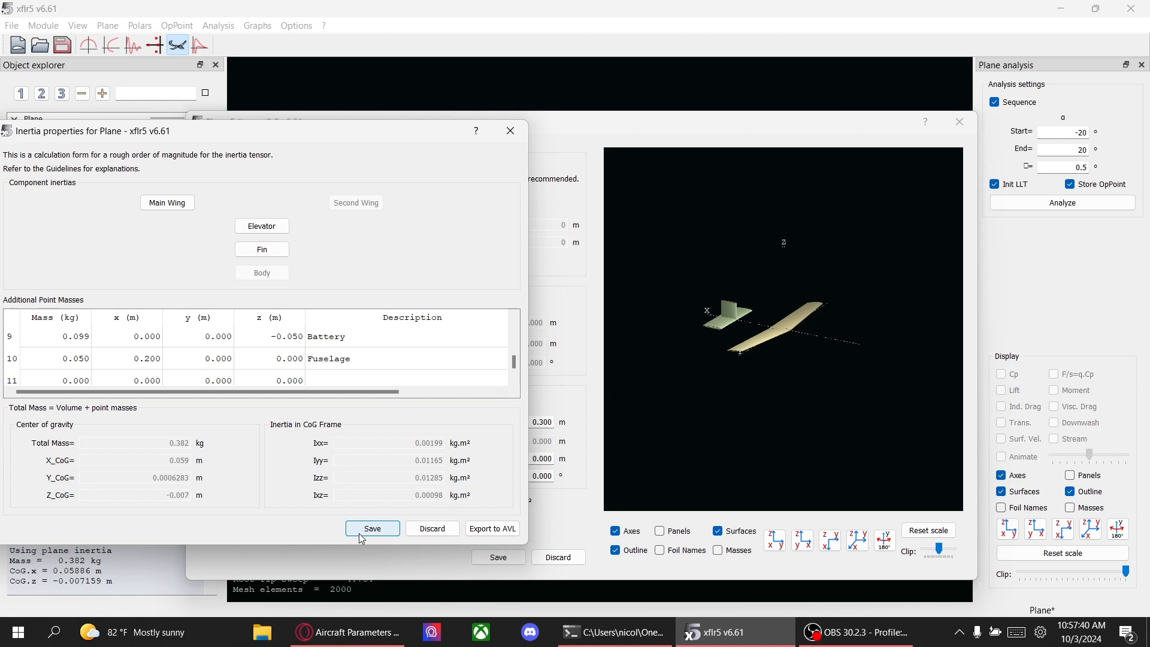
pyautogui.click(82, 361)
pyautogui.click(82, 360)
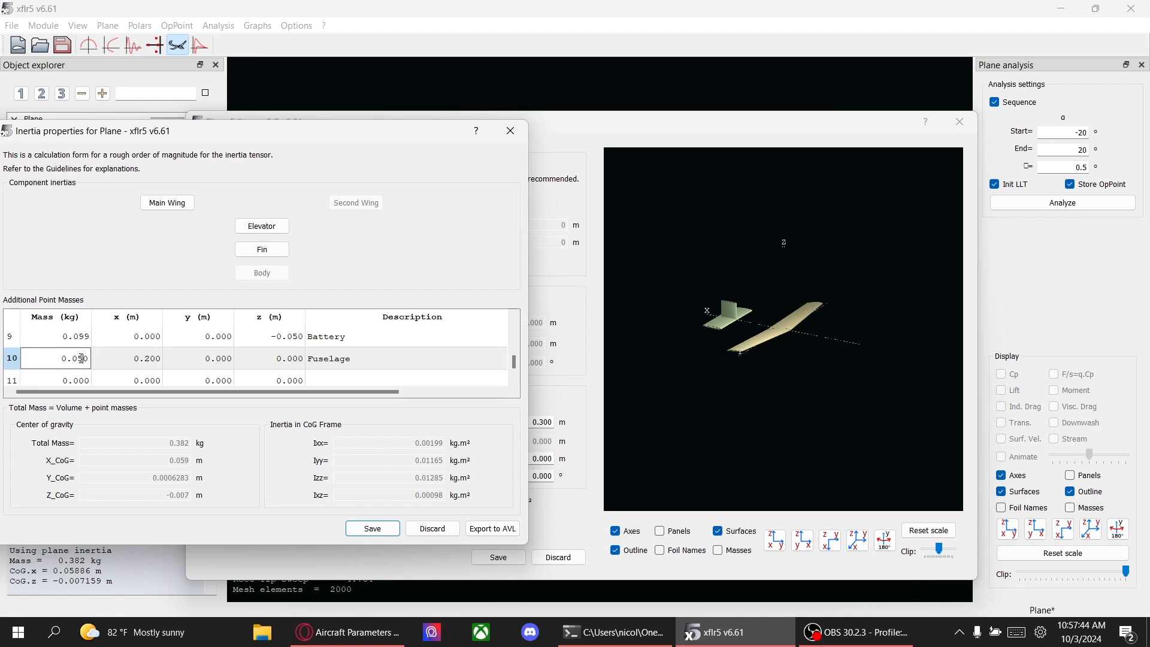
# Step: Reduce the main wing's mass to 0.010 kg
pyautogui.click(173, 206)
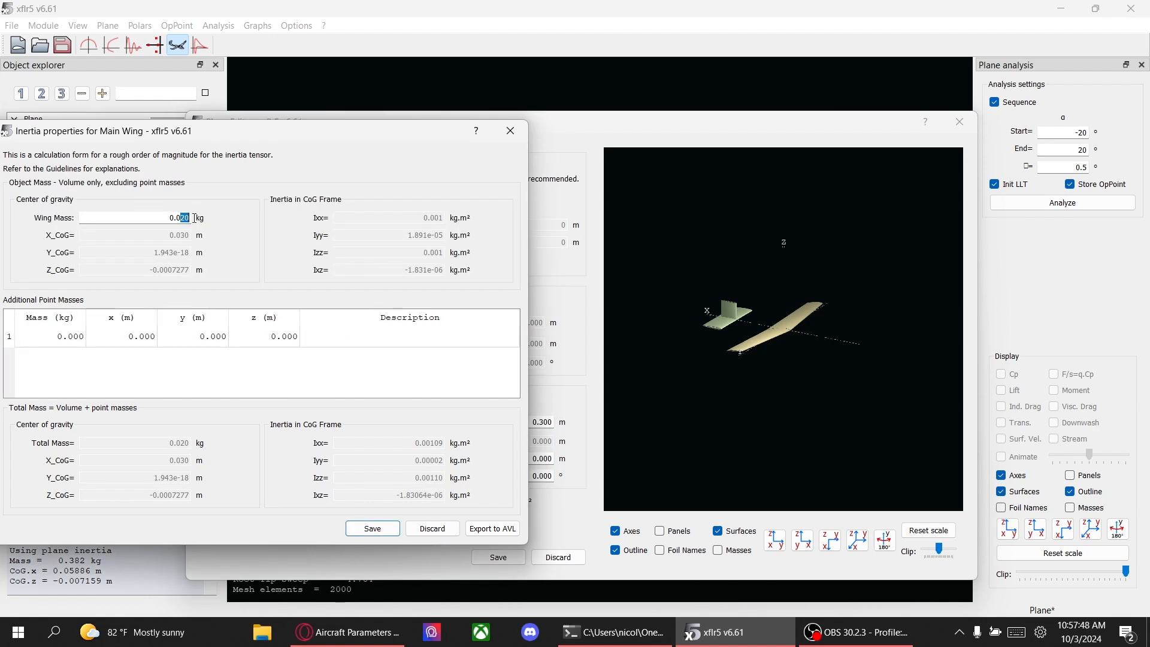
pyautogui.write('10')
pyautogui.press('Return')
pyautogui.click(374, 530)
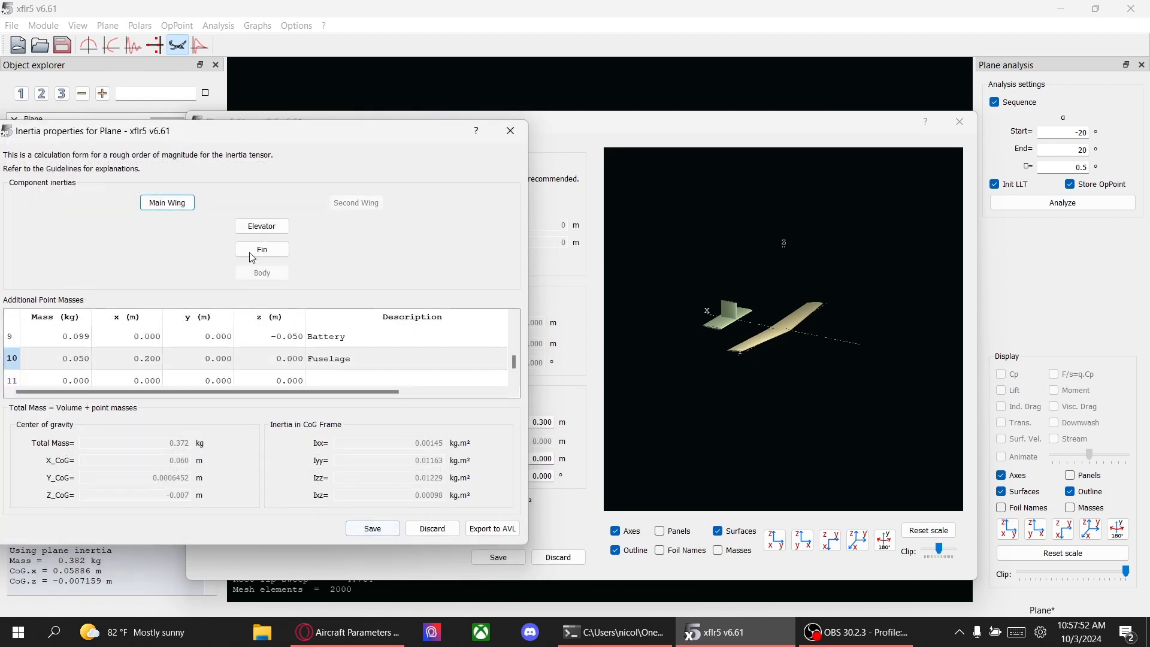
# Step: Reduce the elevator's mass to 0.005 kg
pyautogui.click(261, 232)
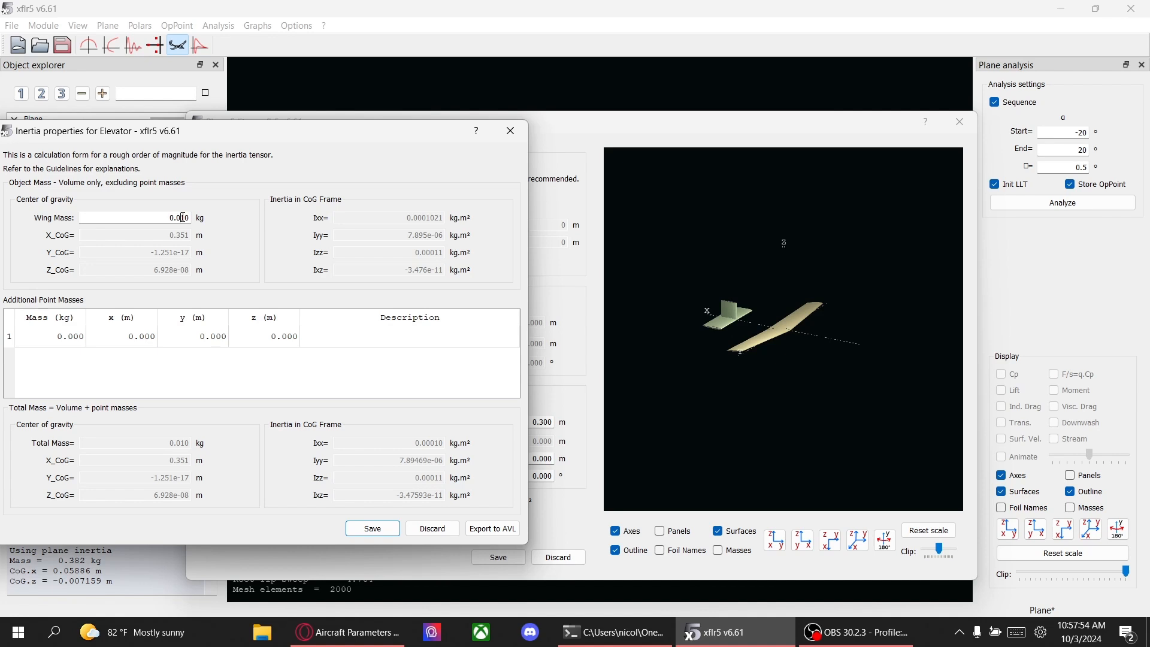
pyautogui.write('05')
pyautogui.press('Return')
pyautogui.click(372, 528)
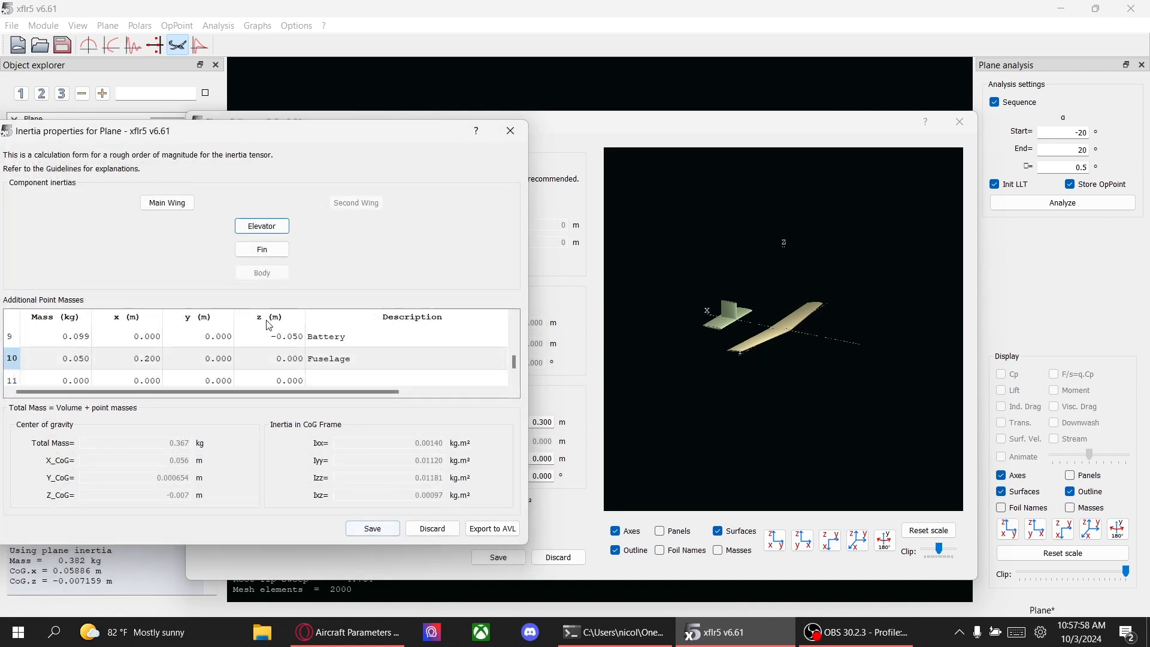
# Step: Reduce the fin's mass to 0.003 kg and save the plane's inertia properties
pyautogui.click(264, 249)
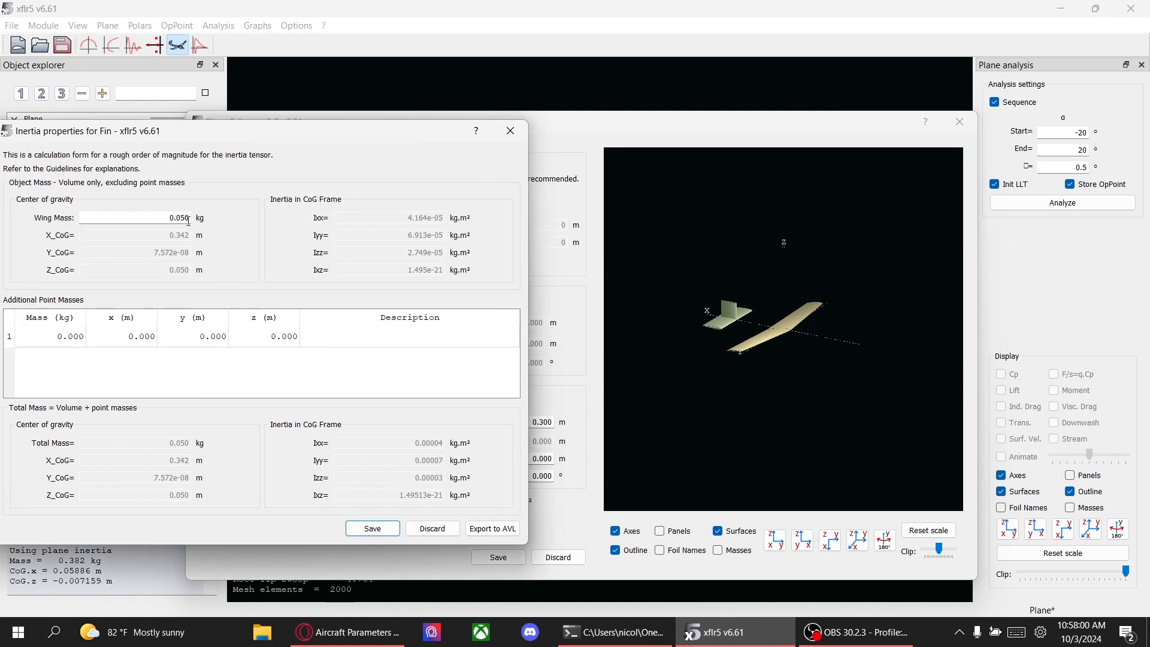
pyautogui.moveTo(180, 218); pyautogui.dragTo(198, 217)
pyautogui.write('03')
pyautogui.press('Return')
pyautogui.click(371, 528)
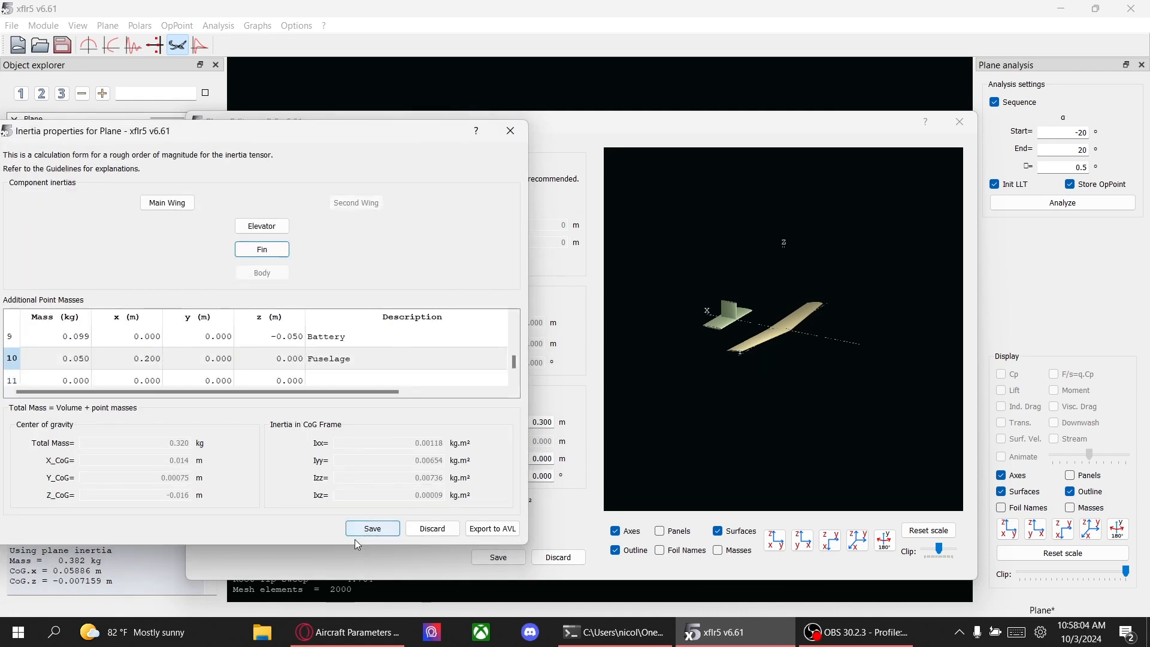
pyautogui.click(361, 536)
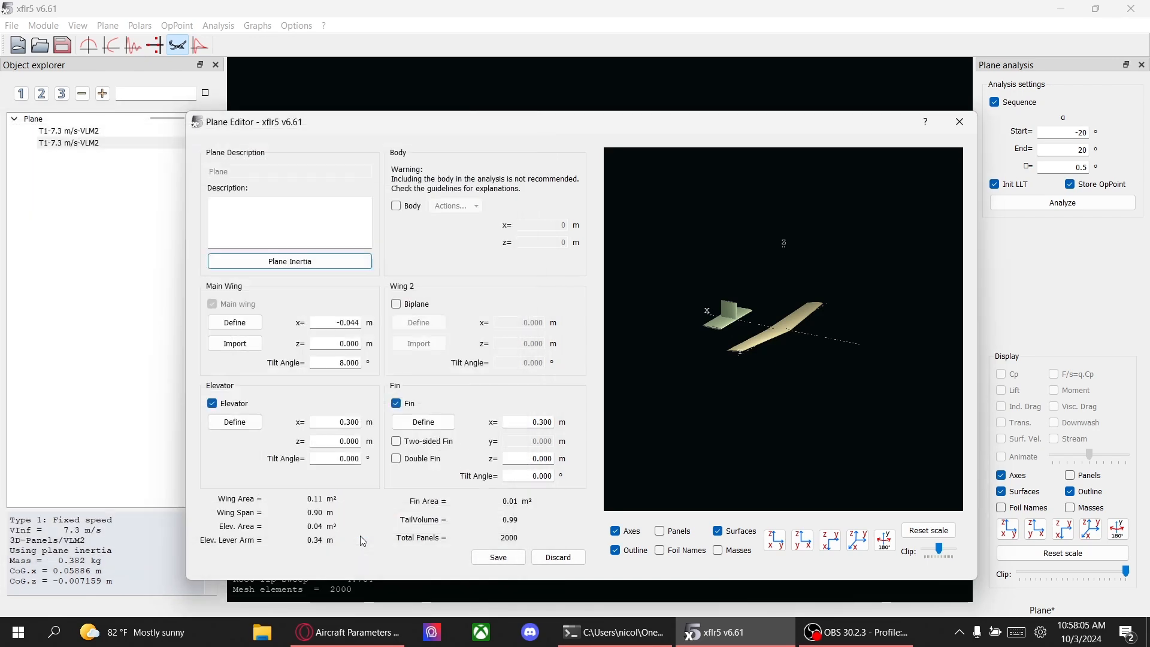
# Step: Save the plane and check the mass and centre of gravity listed for both fixed-speed analyses
pyautogui.click(498, 557)
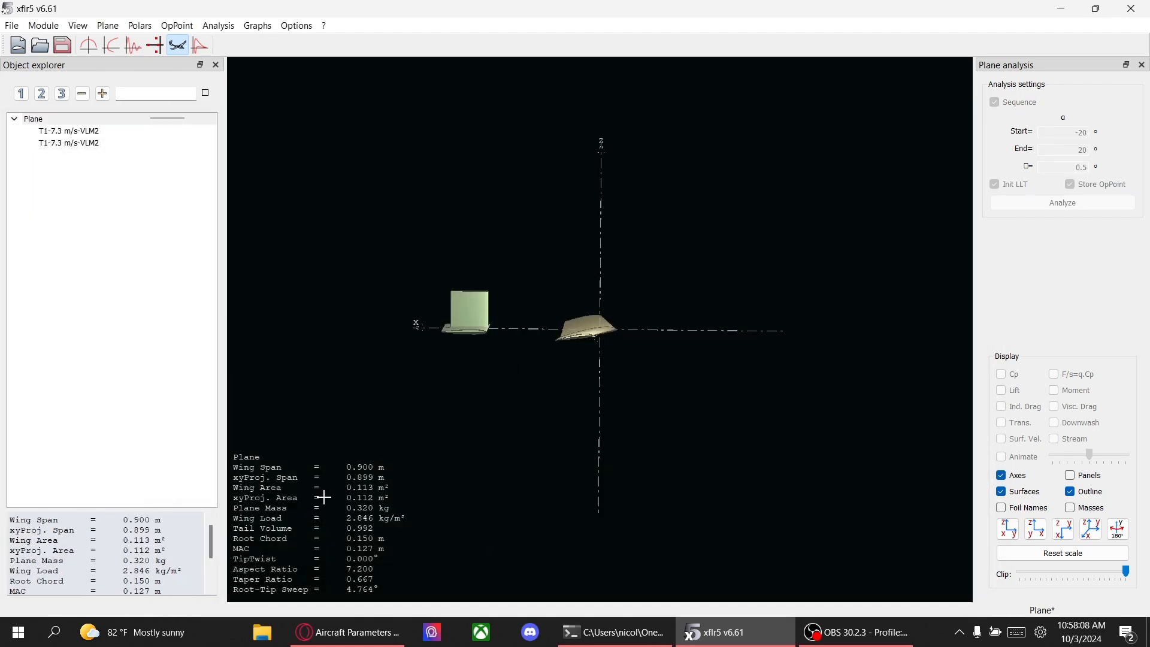
pyautogui.click(82, 132)
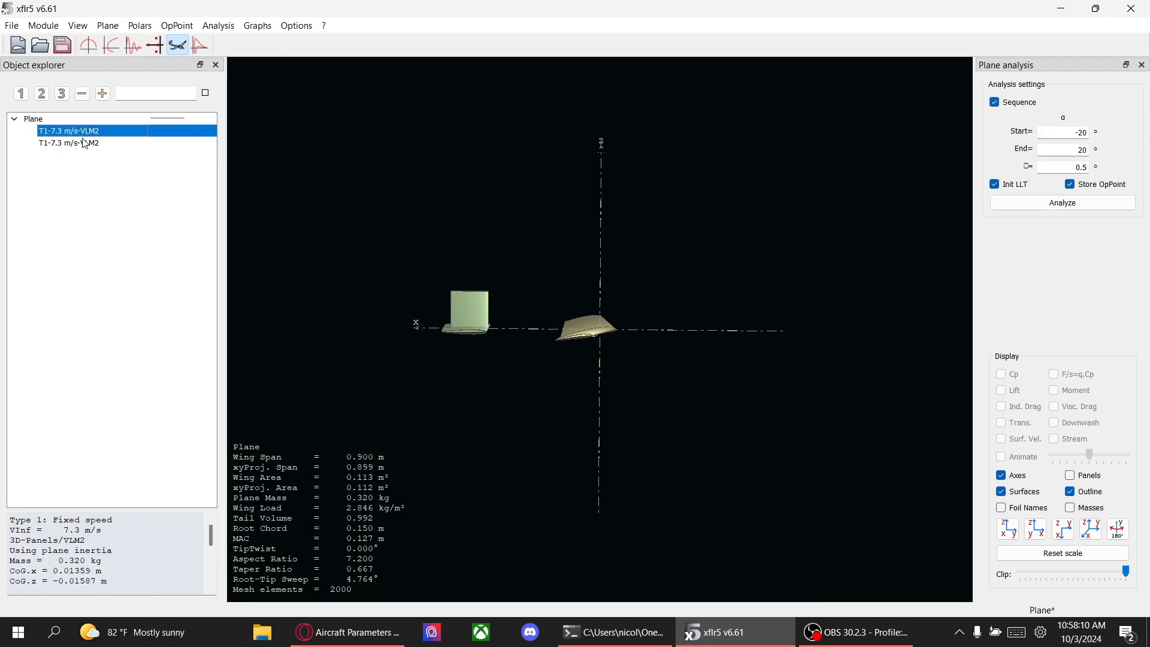
pyautogui.click(84, 144)
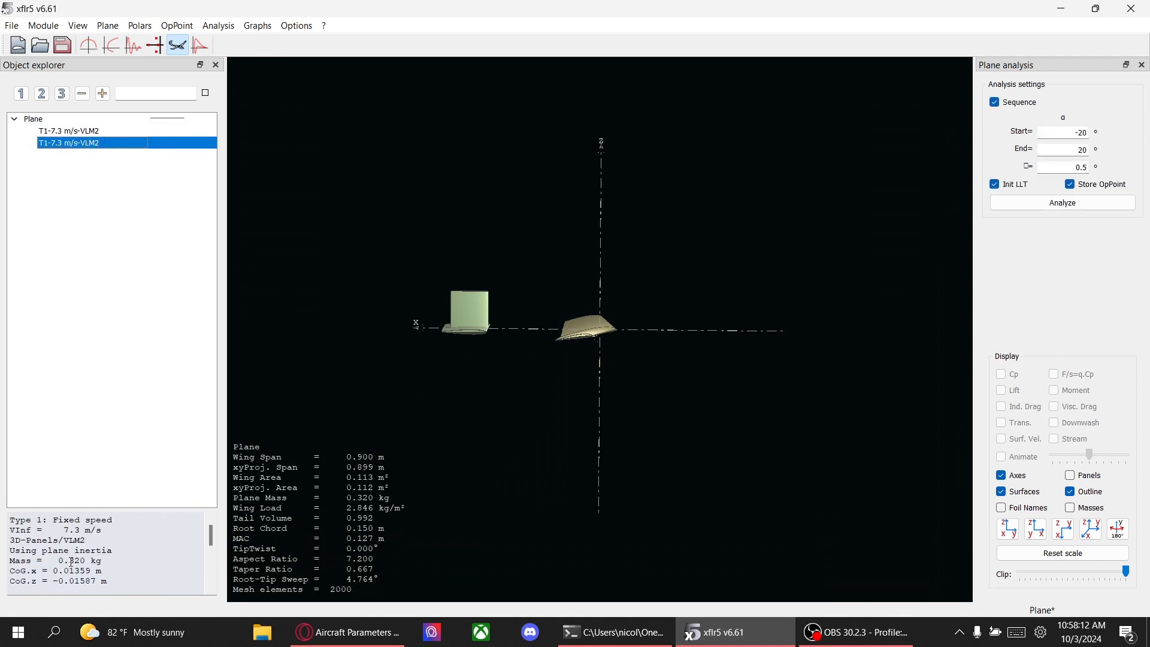
pyautogui.moveTo(61, 561); pyautogui.dragTo(93, 560)
pyautogui.click(186, 537)
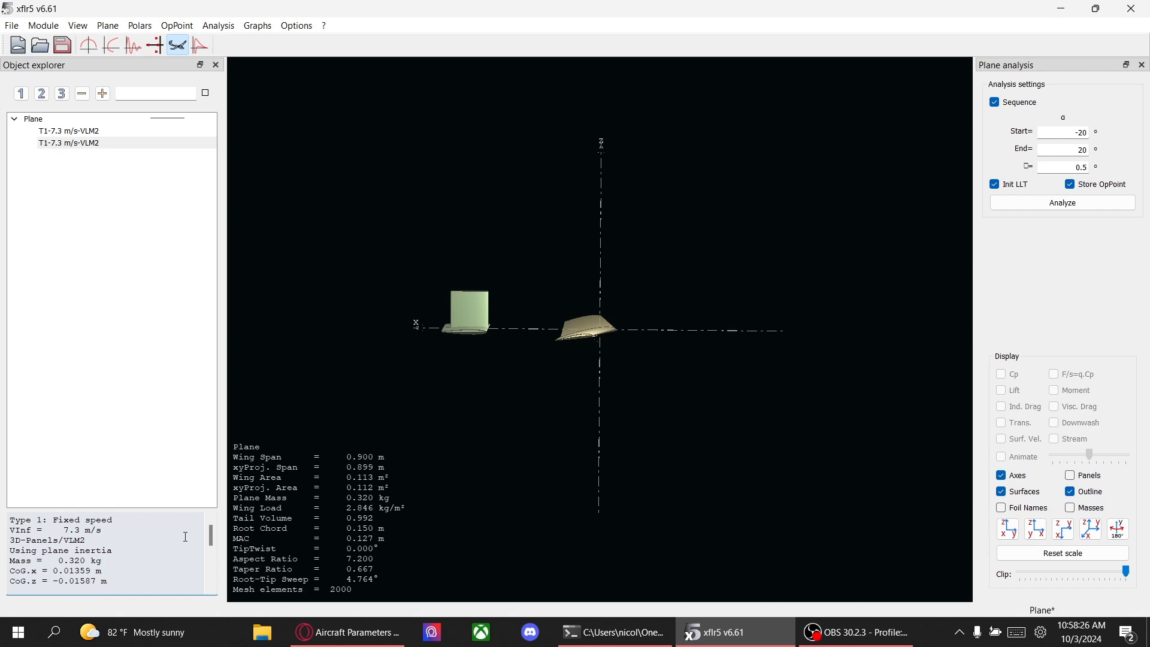
# Step: Delete the second, duplicate T1-7.3 m/s-VLM2 polar and save the project
pyautogui.click(84, 144)
pyautogui.rightClick(83, 146)
pyautogui.click(121, 212)
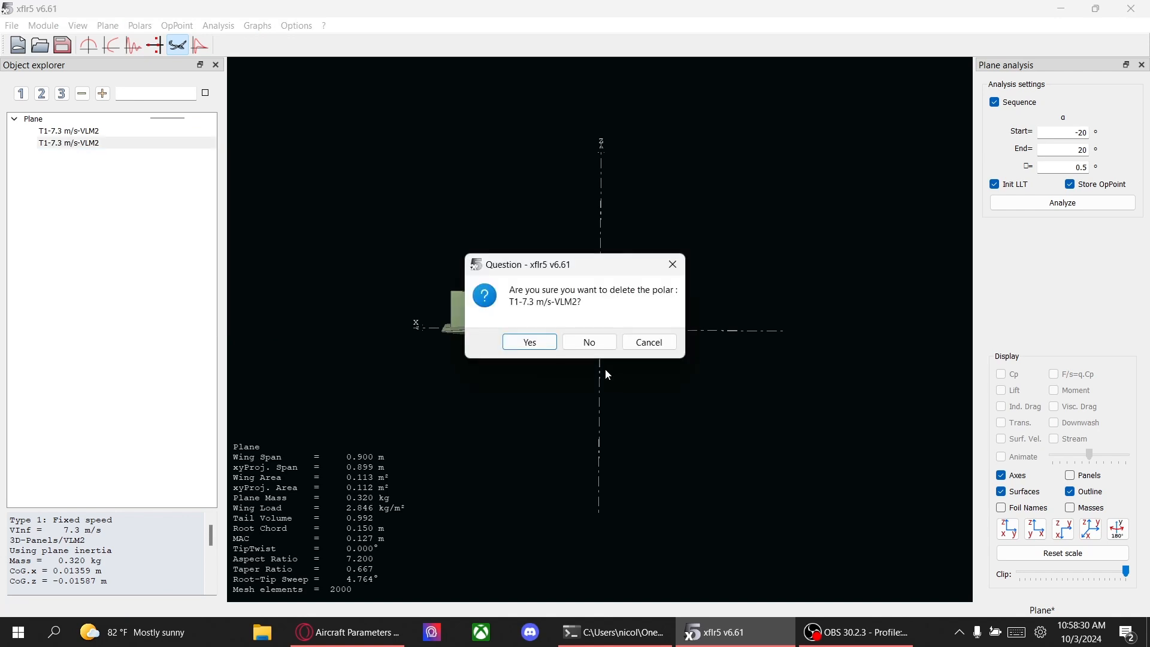
pyautogui.click(530, 342)
pyautogui.click(89, 133)
pyautogui.click(63, 45)
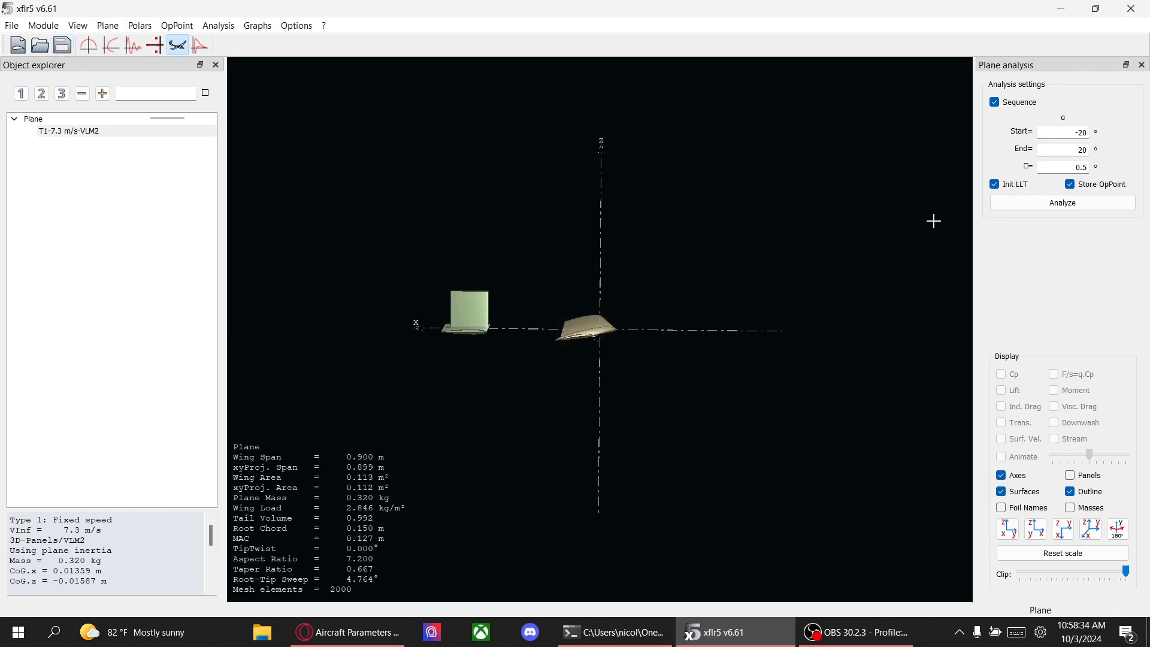
# Step: Analyze the remaining T1-7.3 m/s-VLM2 polar from -20° to 20° alpha in 0.5° steps and close the analysis log
pyautogui.click(998, 207)
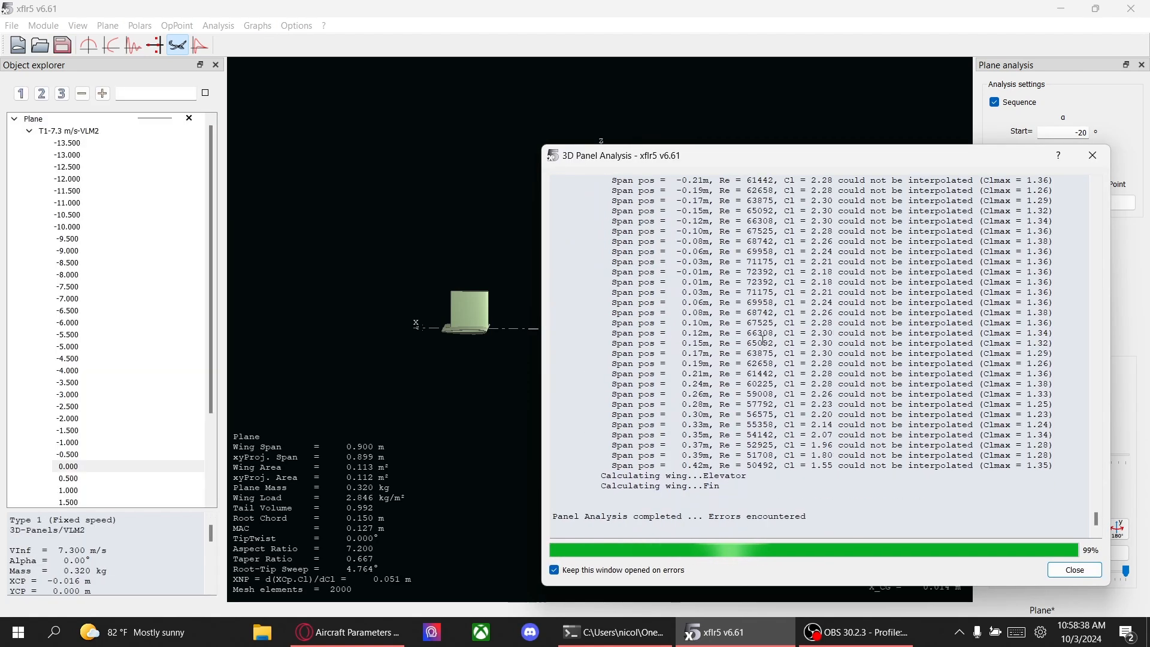
pyautogui.click(1075, 569)
pyautogui.scroll(-3, 174, 414)
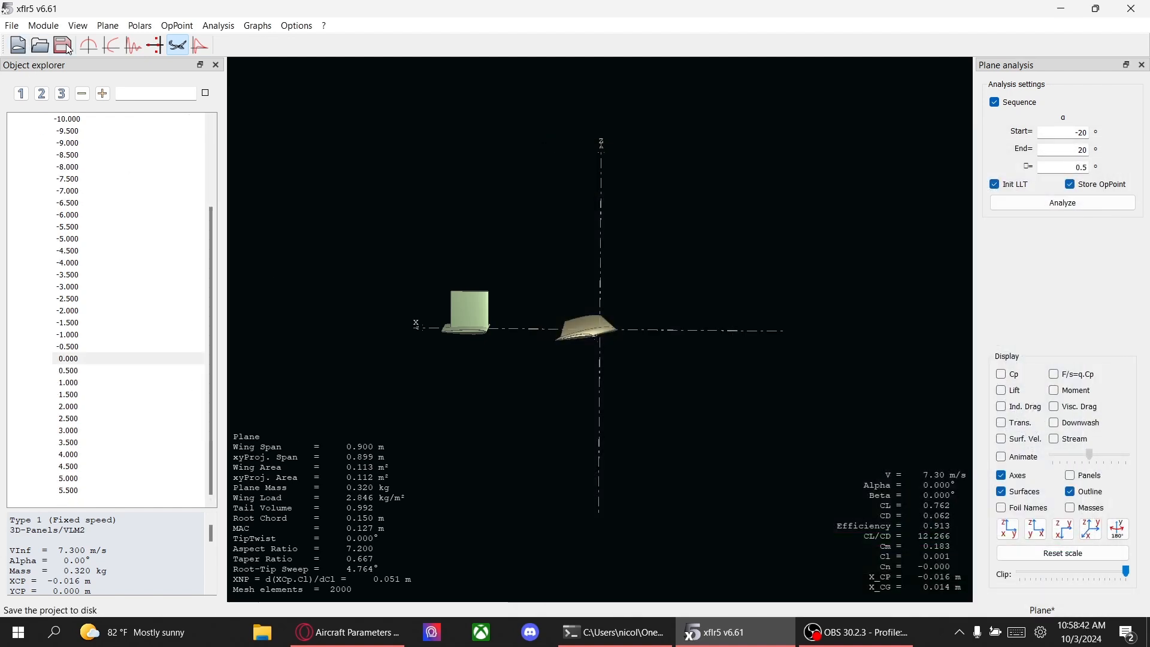
# Step: Show the polar graphs and reframe the Cm and Fz plots to read both curves at zero alpha
pyautogui.click(112, 46)
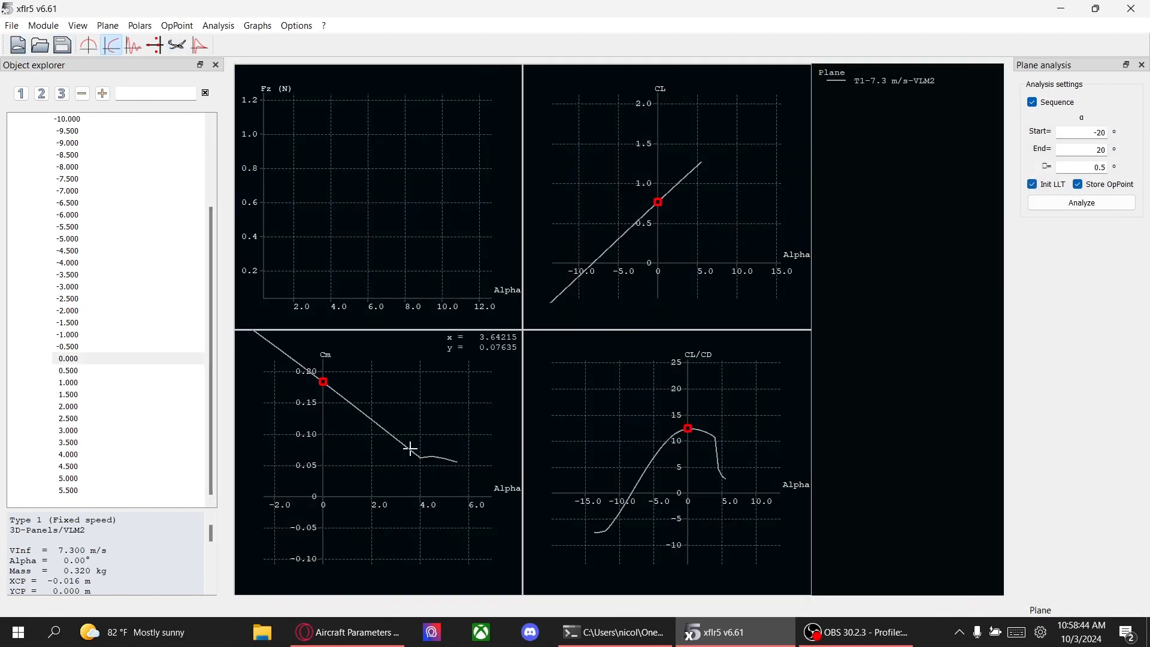
pyautogui.scroll(-5, 405, 480)
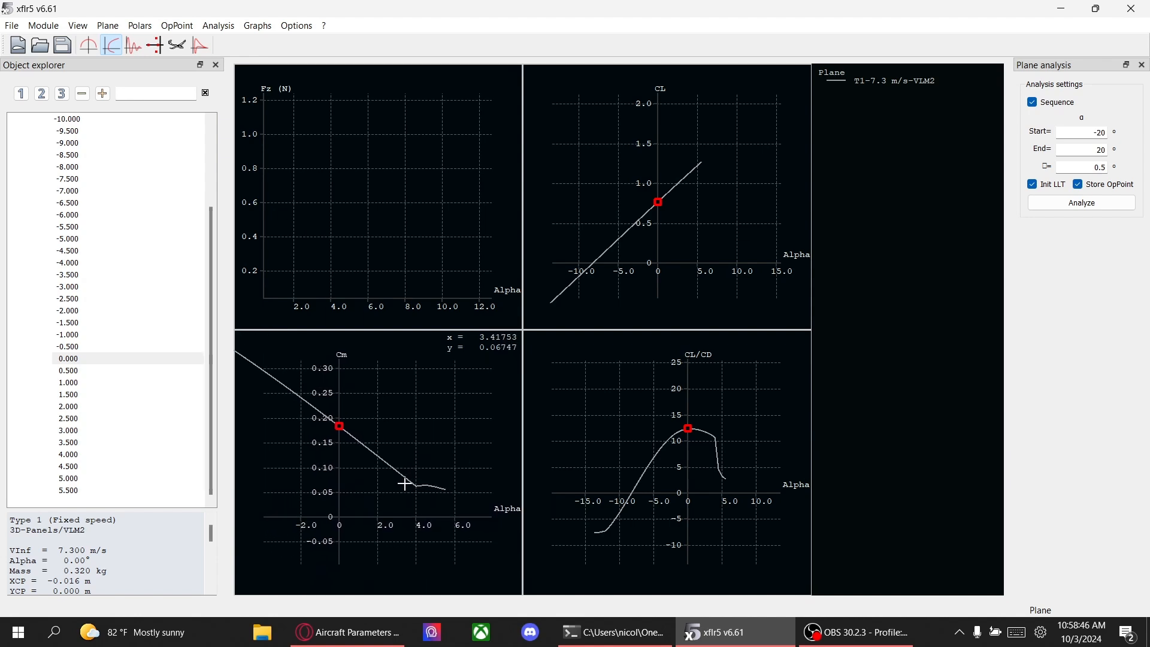
pyautogui.moveTo(424, 466); pyautogui.dragTo(404, 477)
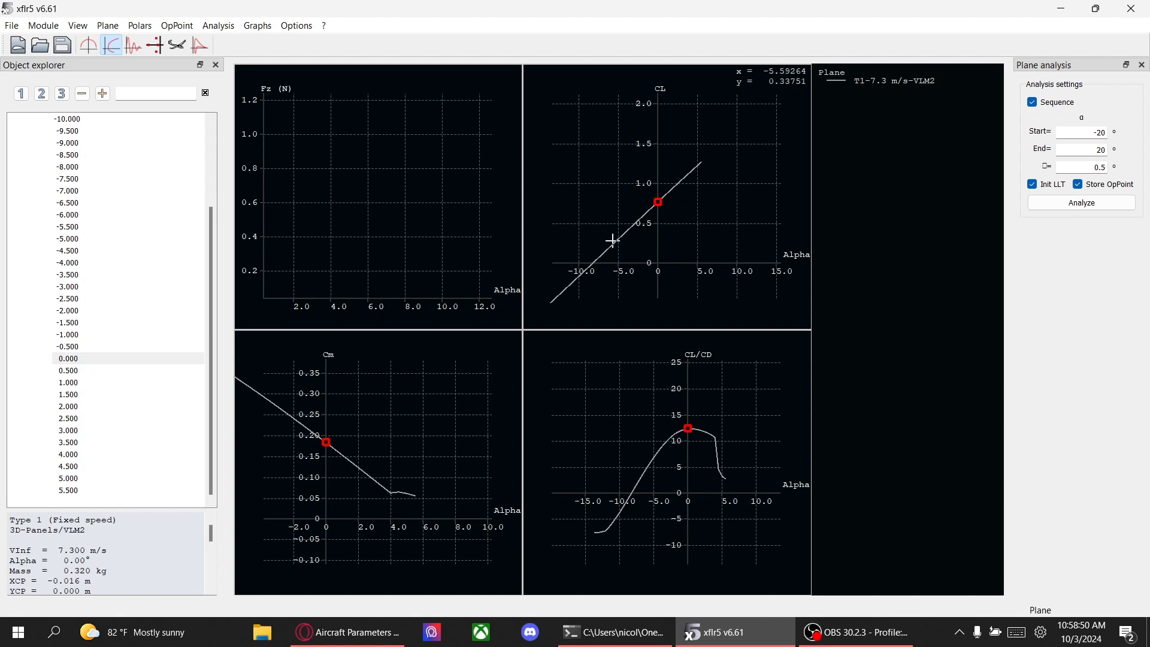
pyautogui.moveTo(424, 416); pyautogui.dragTo(423, 397)
pyautogui.click(410, 232)
pyautogui.doubleClick(410, 232)
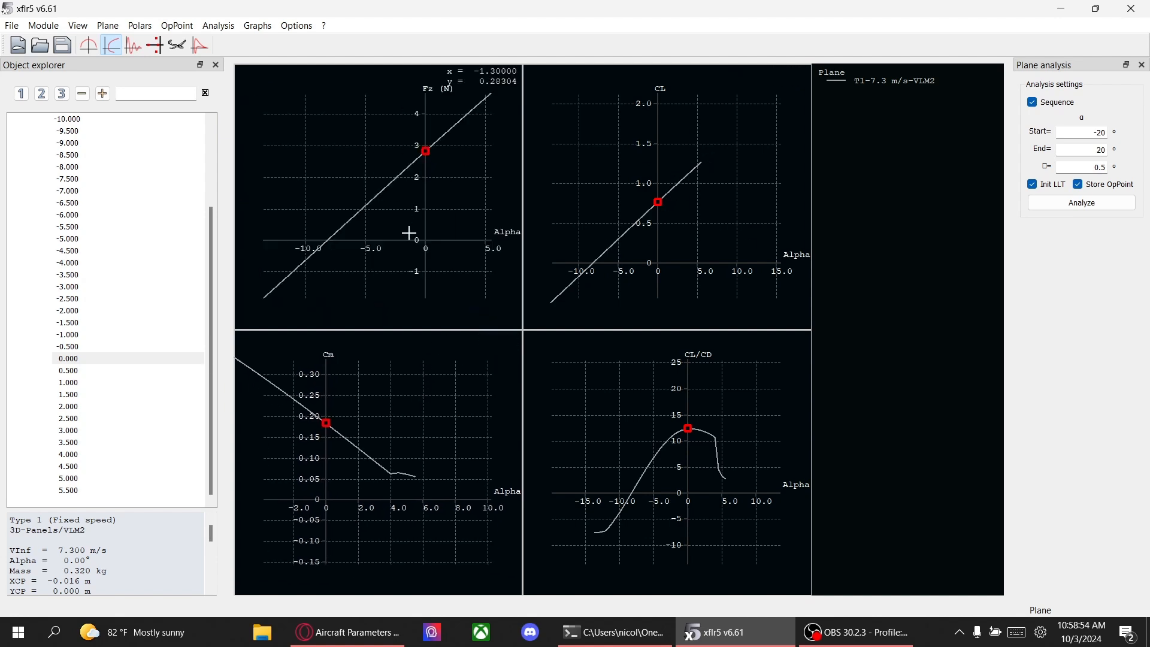
pyautogui.moveTo(419, 249); pyautogui.dragTo(388, 275)
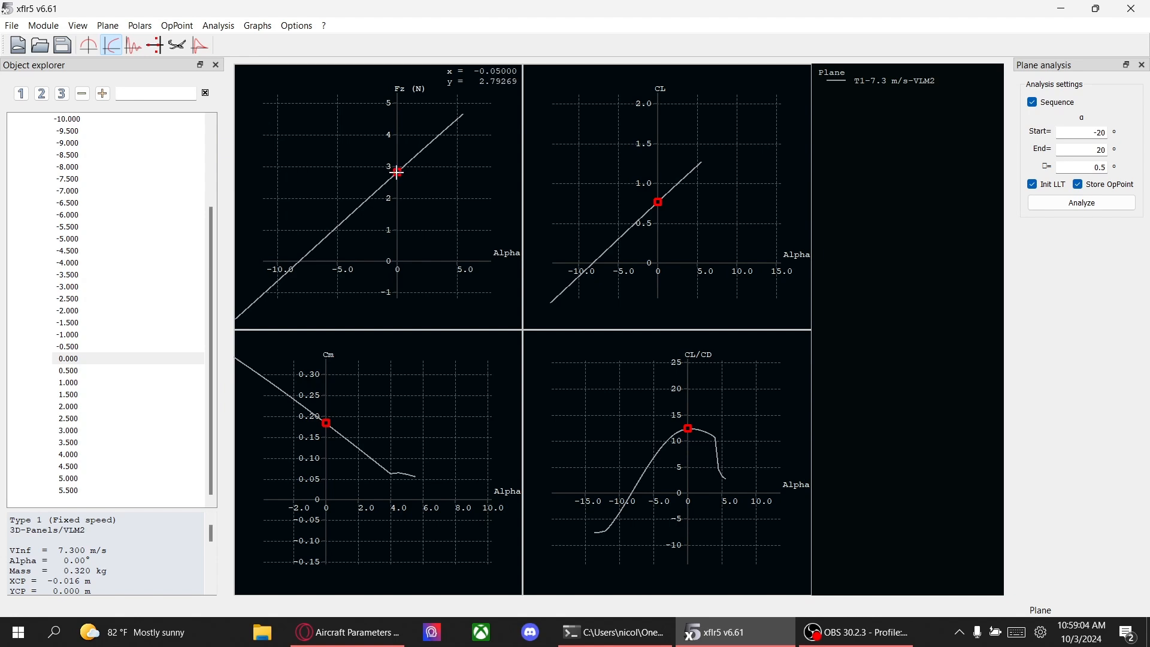
# Step: Switch to the 9/17/2024 Sizing Tutorial spreadsheet and check the total weight in grams and the weight in newtons
pyautogui.click(347, 632)
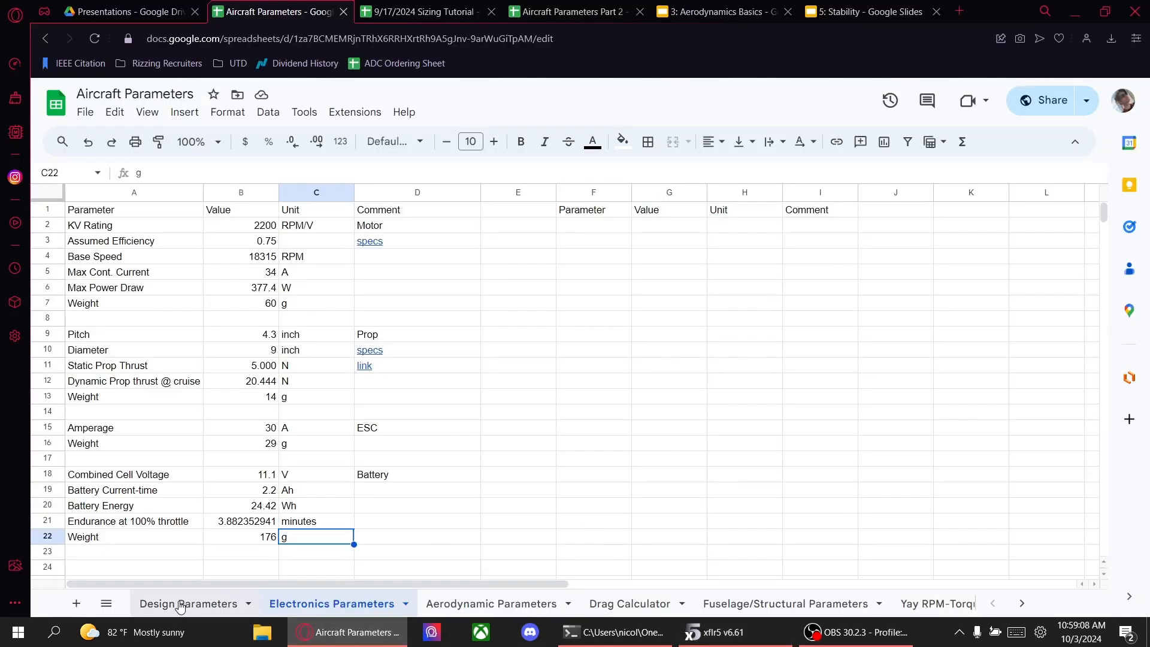
pyautogui.click(422, 11)
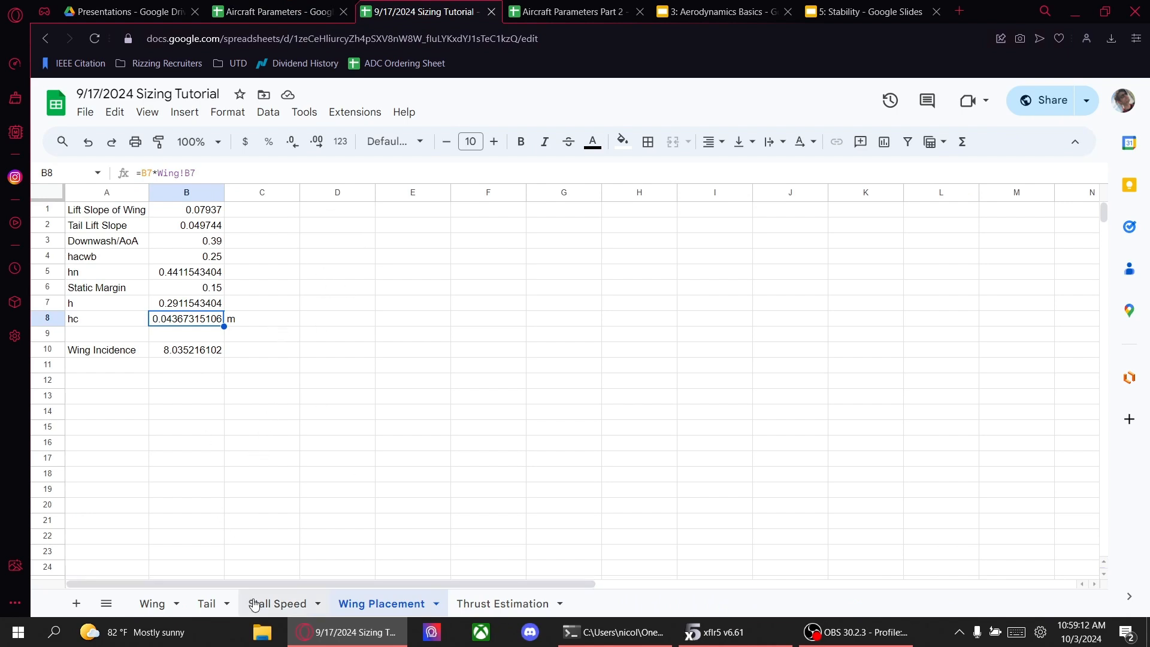
pyautogui.click(141, 605)
pyautogui.click(146, 262)
pyautogui.click(179, 262)
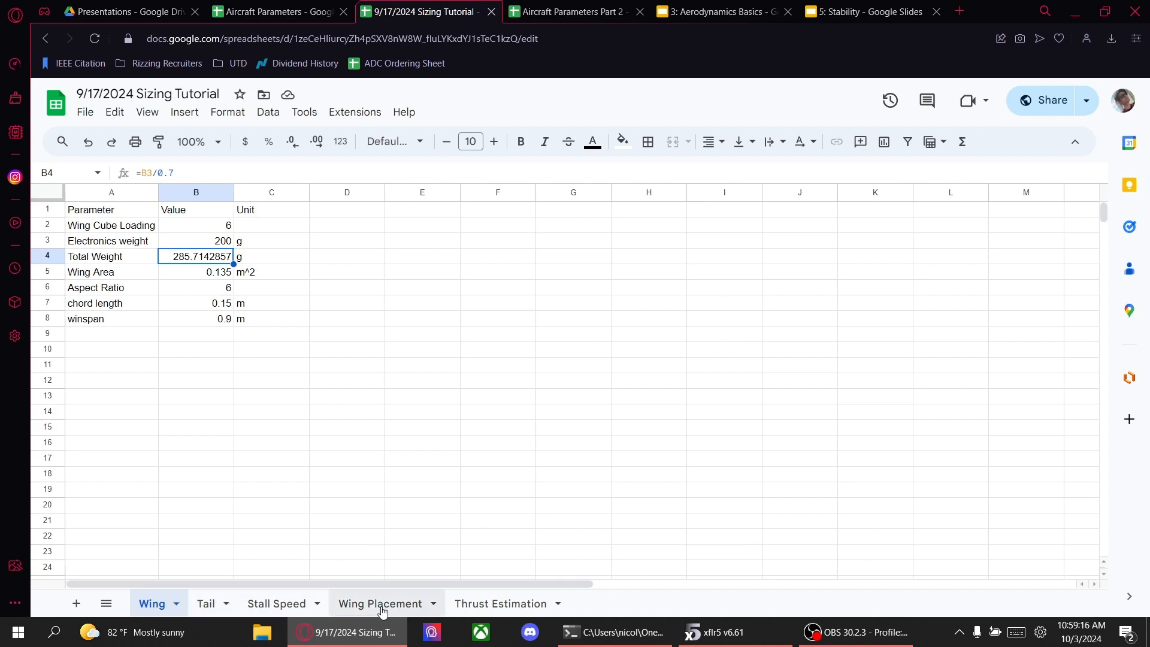
pyautogui.click(279, 604)
pyautogui.click(193, 245)
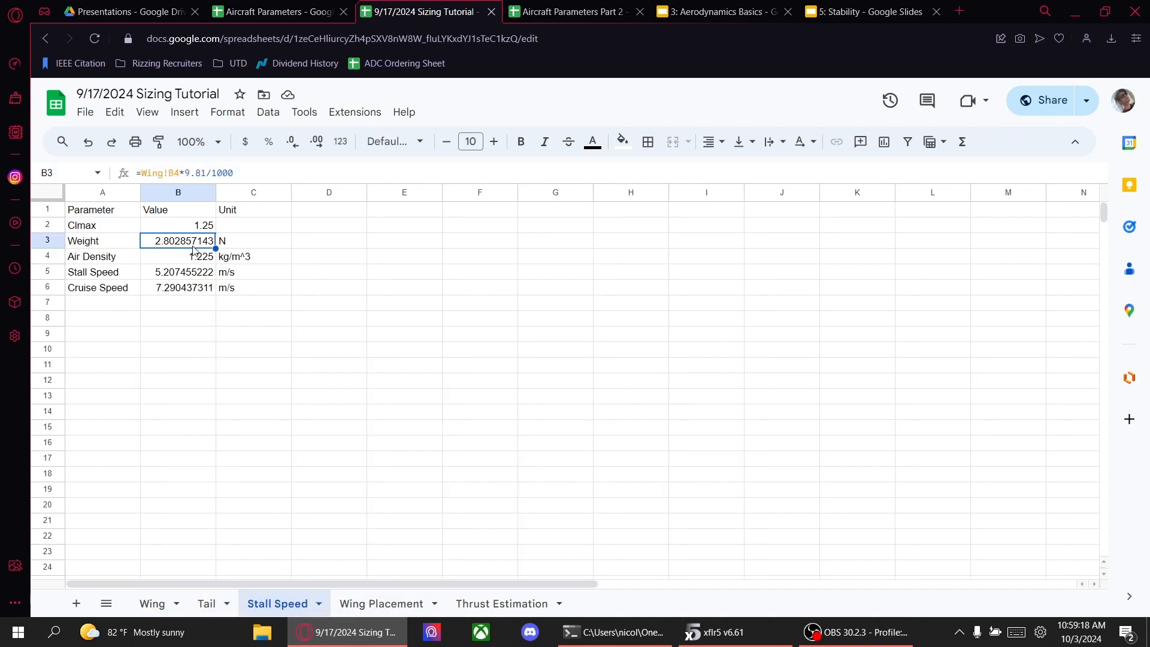
# Step: Return to xflr5 and examine where the Cm curve lies relative to zero at positive alpha
pyautogui.click(732, 634)
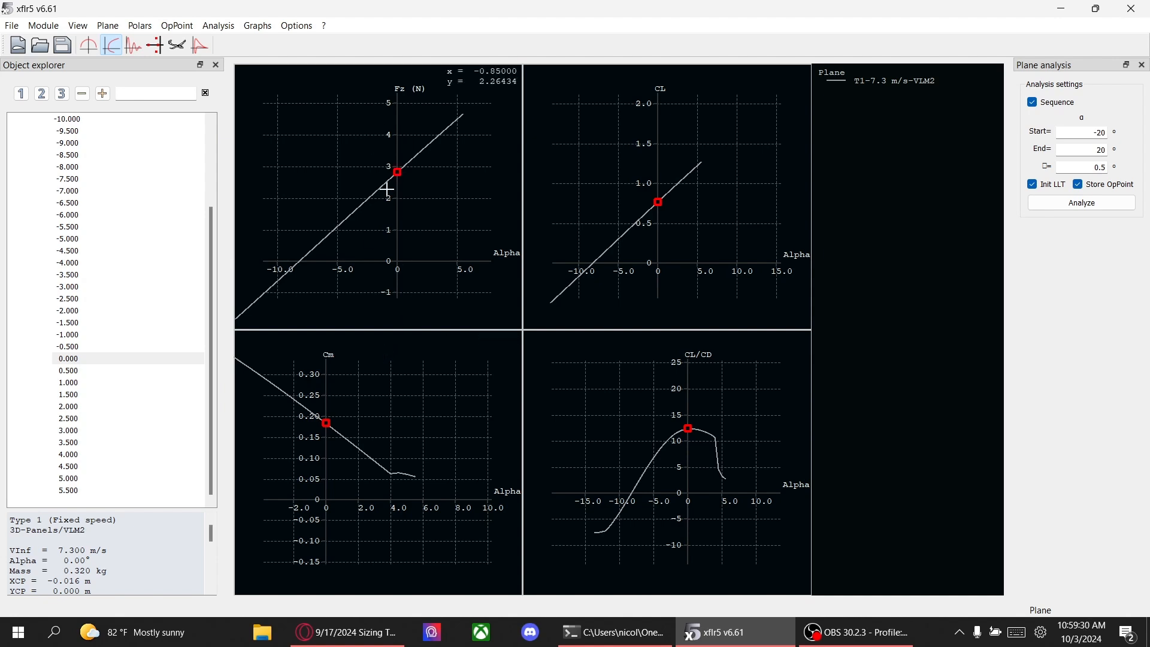
pyautogui.moveTo(344, 441)
pyautogui.mouseDown()
pyautogui.moveTo(375, 452)
pyautogui.moveTo(355, 438)
pyautogui.mouseUp()
pyautogui.scroll(1, 355, 438)
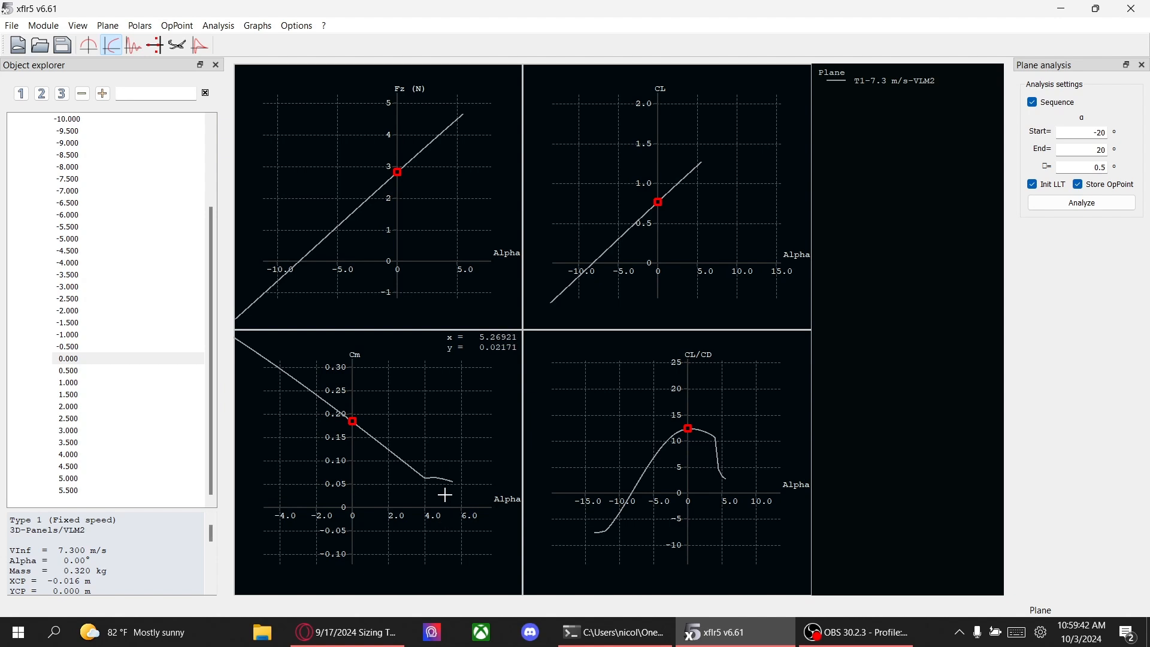
pyautogui.moveTo(377, 478)
pyautogui.mouseDown()
pyautogui.moveTo(411, 469)
pyautogui.moveTo(370, 487)
pyautogui.moveTo(377, 473)
pyautogui.moveTo(329, 462)
pyautogui.moveTo(367, 472)
pyautogui.mouseUp()
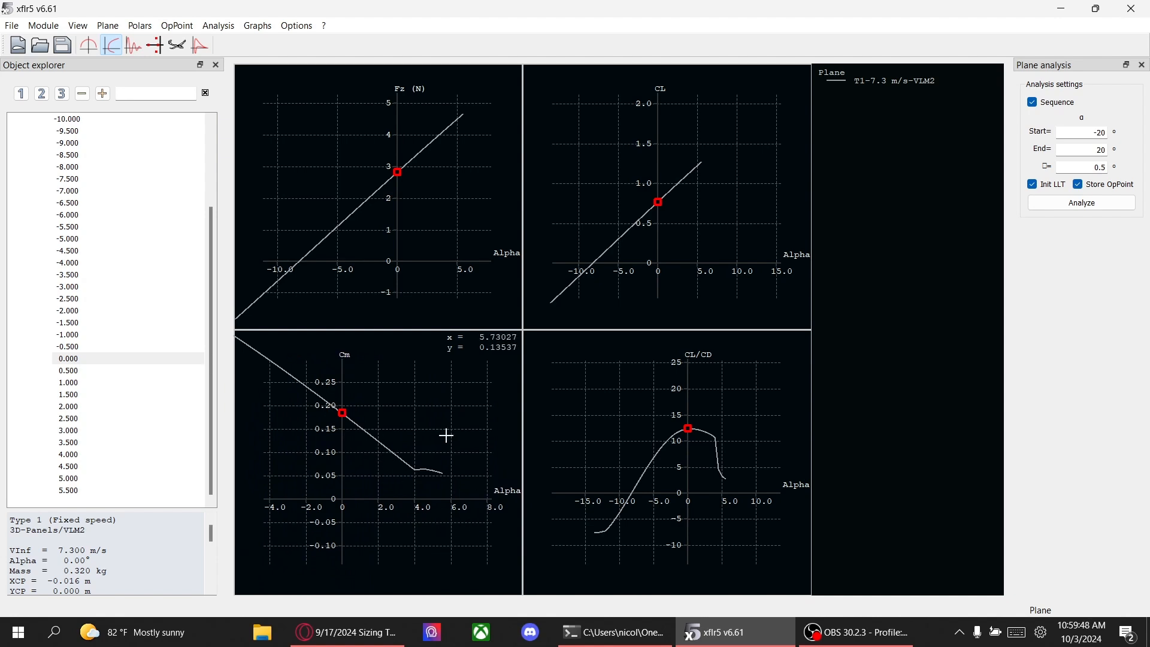
pyautogui.moveTo(431, 452); pyautogui.dragTo(430, 441)
pyautogui.click(844, 636)
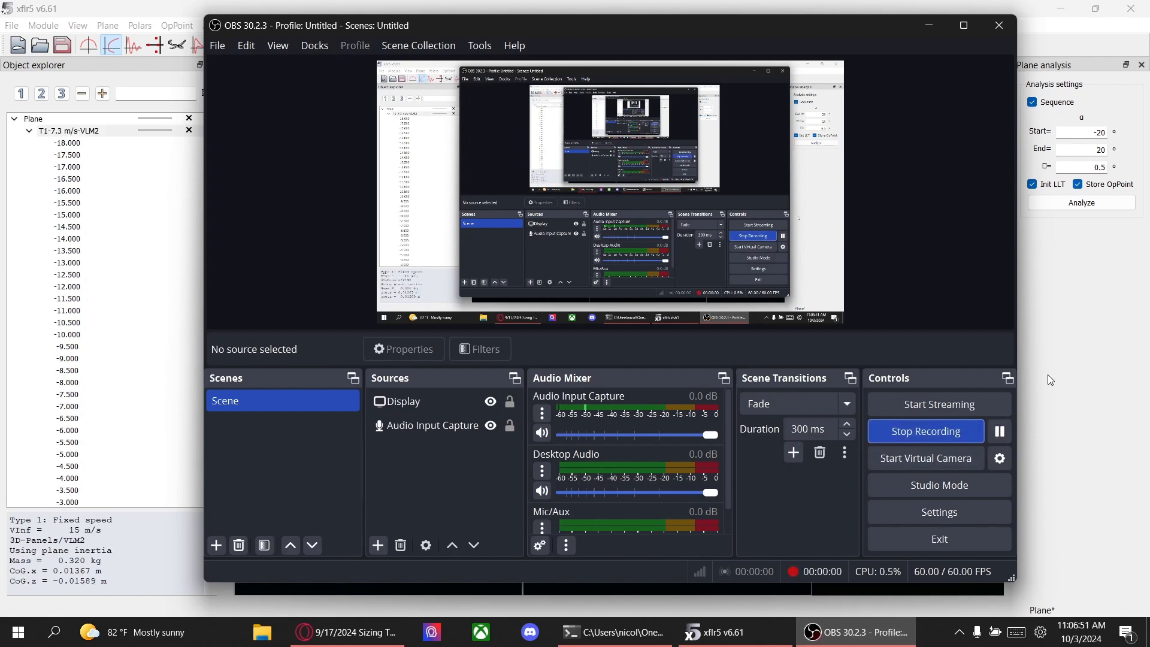
pyautogui.click(1047, 375)
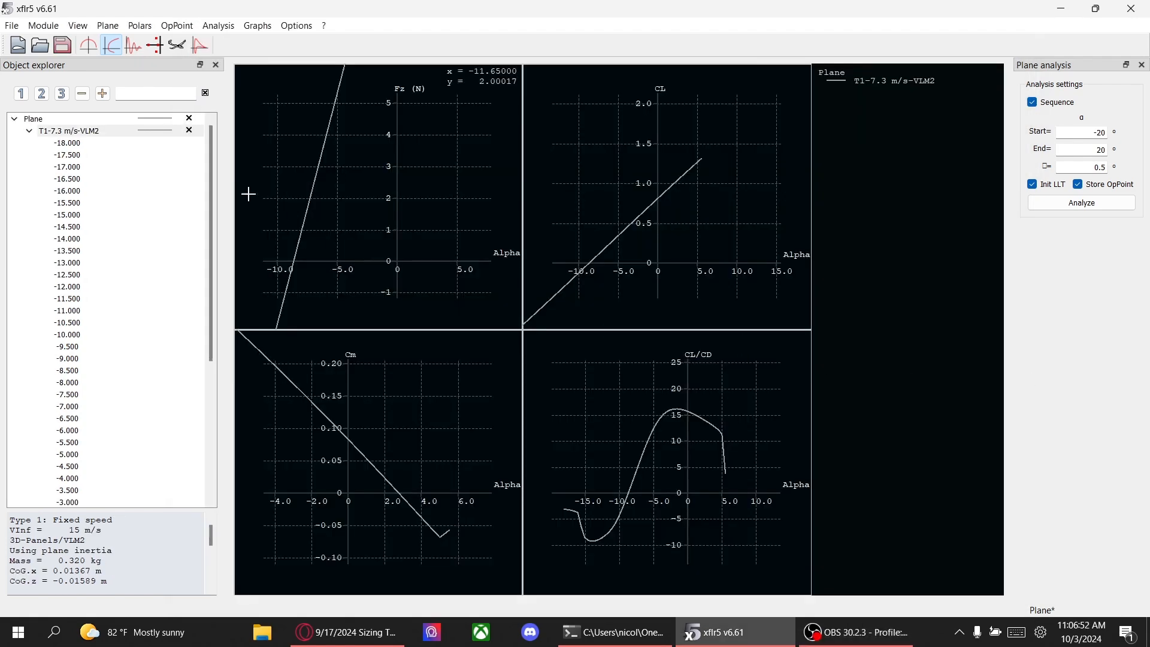
# Step: Open the plane for editing from the 3D view, set the elevator's tilt angle to 0°, and save it, accepting the erasure of results
pyautogui.click(177, 45)
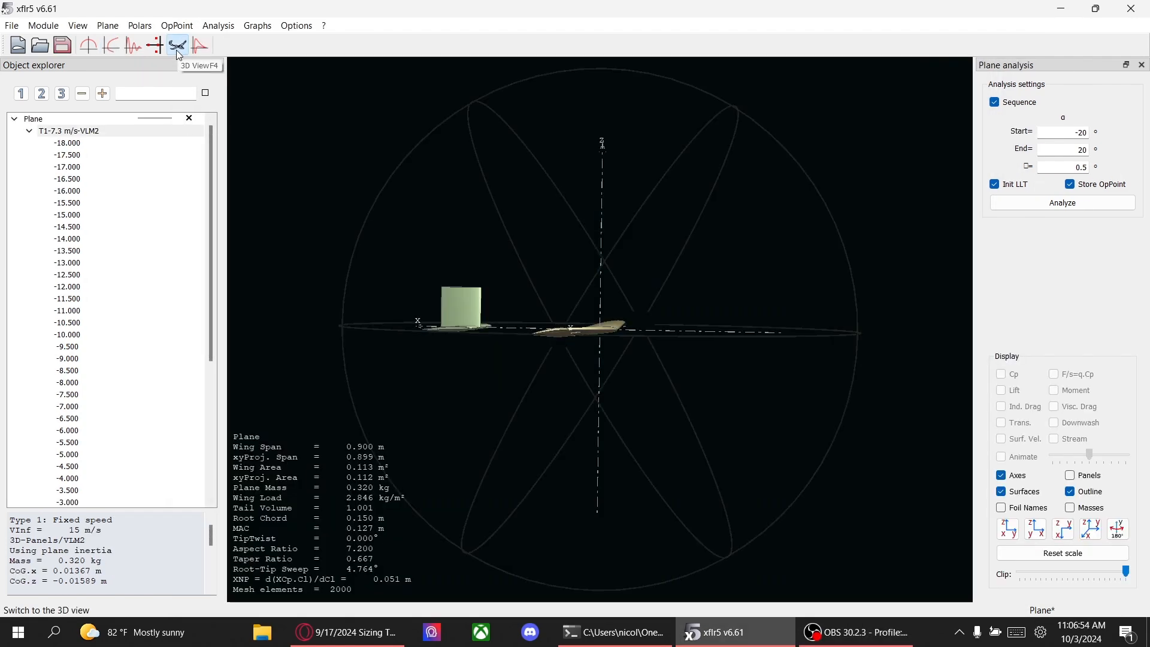
pyautogui.hotkey('shift', 'F3')
pyautogui.moveTo(337, 459); pyautogui.dragTo(408, 456)
pyautogui.write('0')
pyautogui.press('Return')
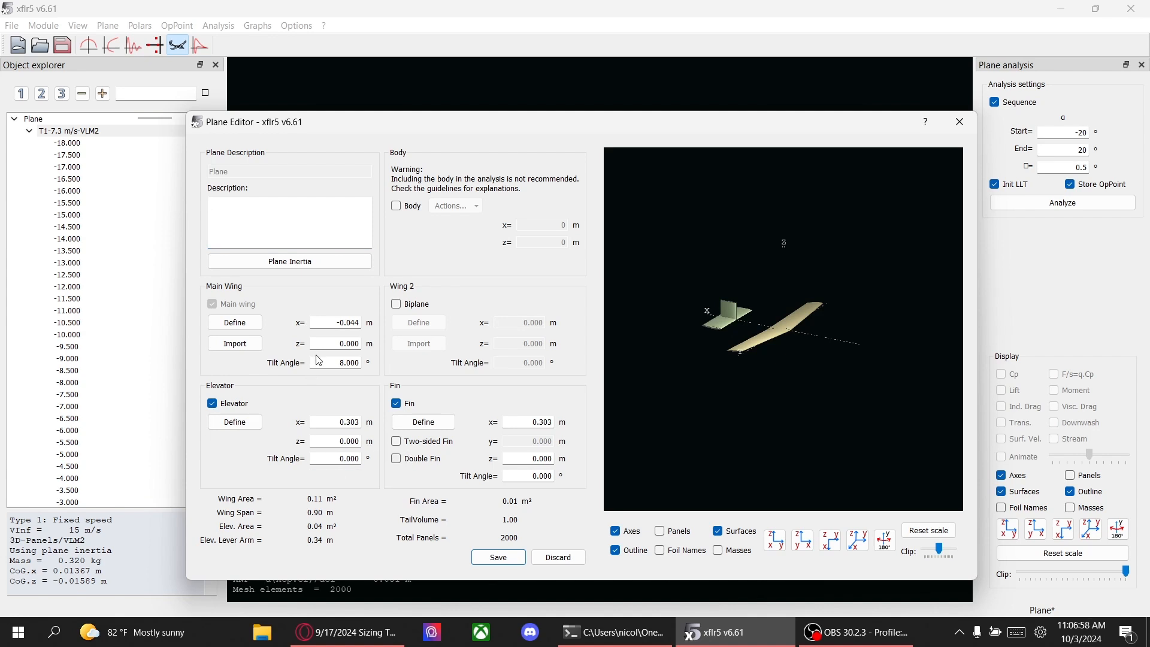
pyautogui.moveTo(341, 364); pyautogui.dragTo(393, 369)
pyautogui.moveTo(696, 303); pyautogui.dragTo(787, 314)
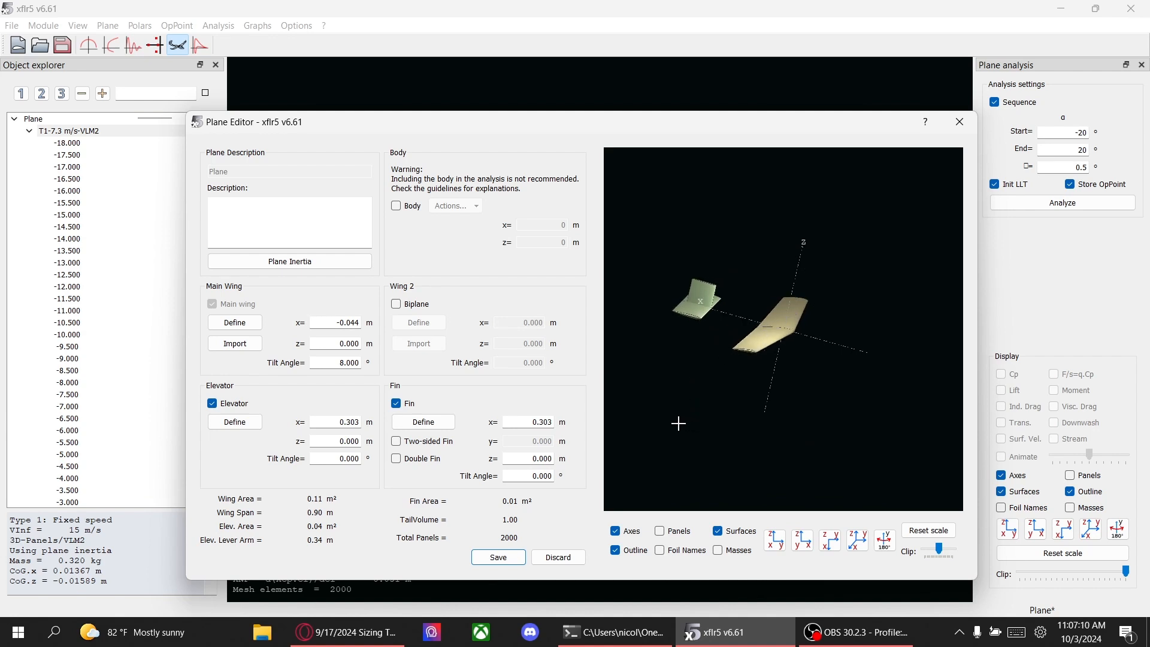
pyautogui.click(491, 556)
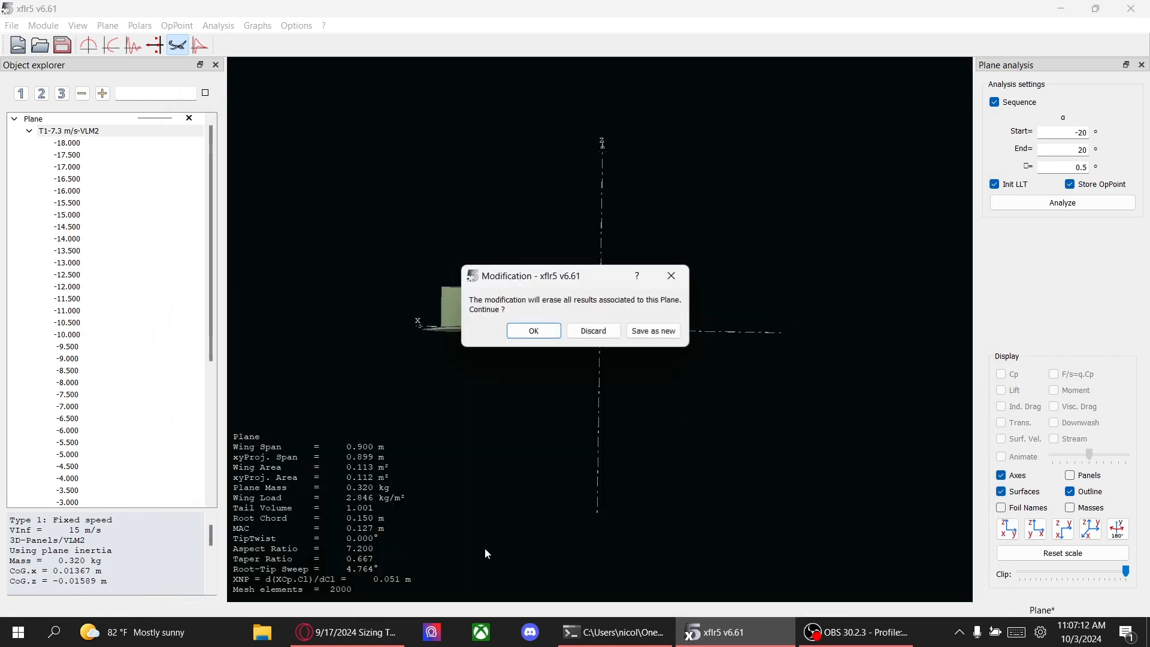
pyautogui.click(533, 331)
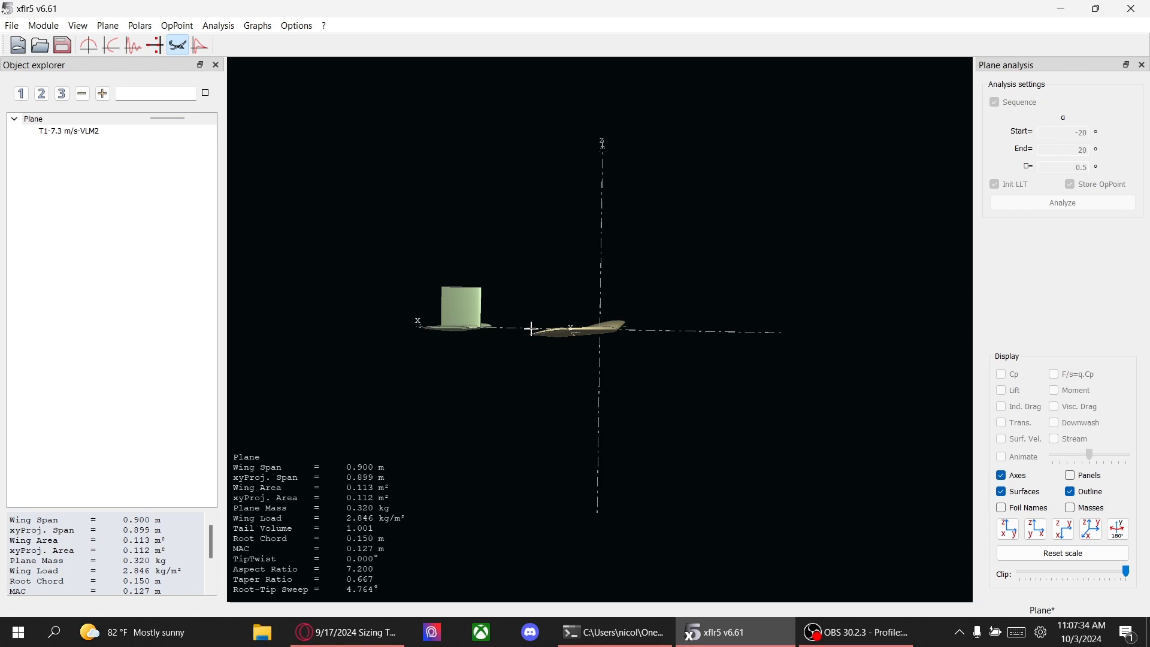
# Step: Reopen the plane definition, set the elevator's tilt angle to 1°, and save the plane
pyautogui.doubleClick(147, 130)
pyautogui.click(337, 359)
pyautogui.doubleClick(338, 359)
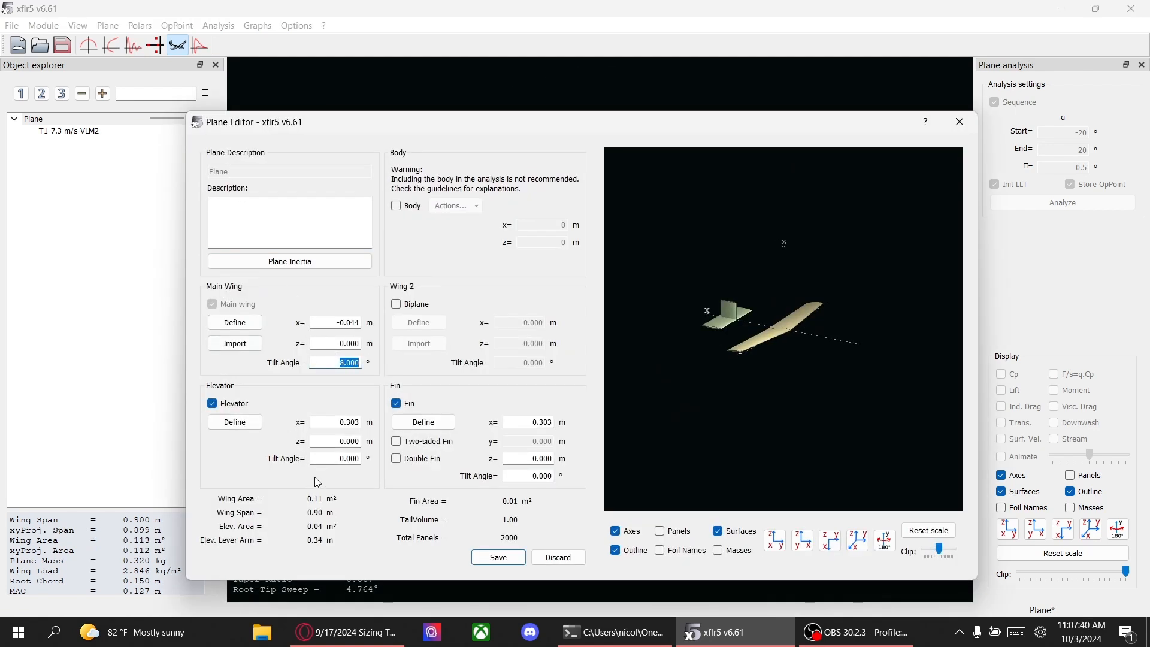
pyautogui.doubleClick(337, 460)
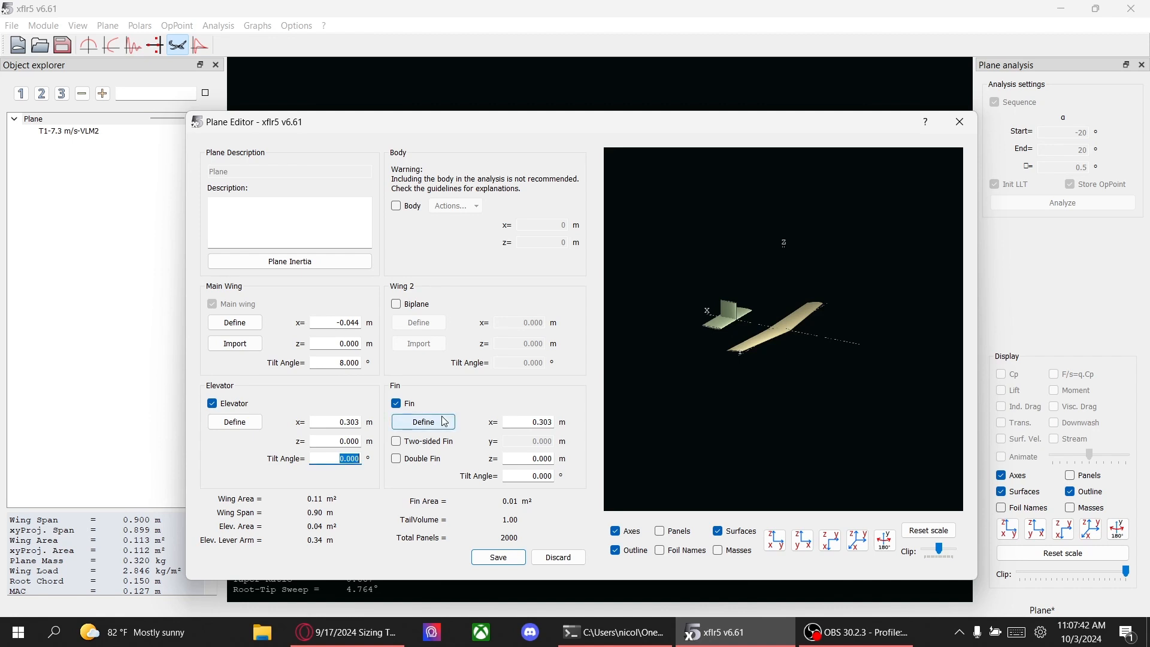
pyautogui.write('1')
pyautogui.press('Tab')
pyautogui.click(499, 557)
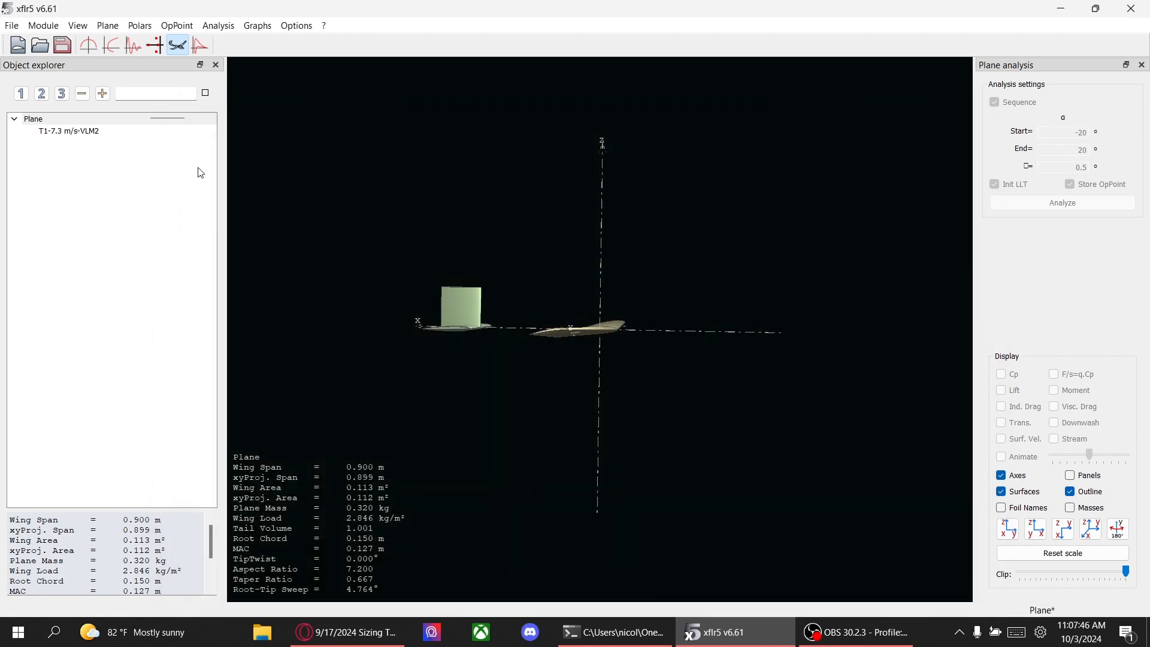
# Step: Rerun the T1-7.3 m/s-VLM2 analysis on the modified plane and close the analysis log
pyautogui.click(113, 135)
pyautogui.click(1027, 204)
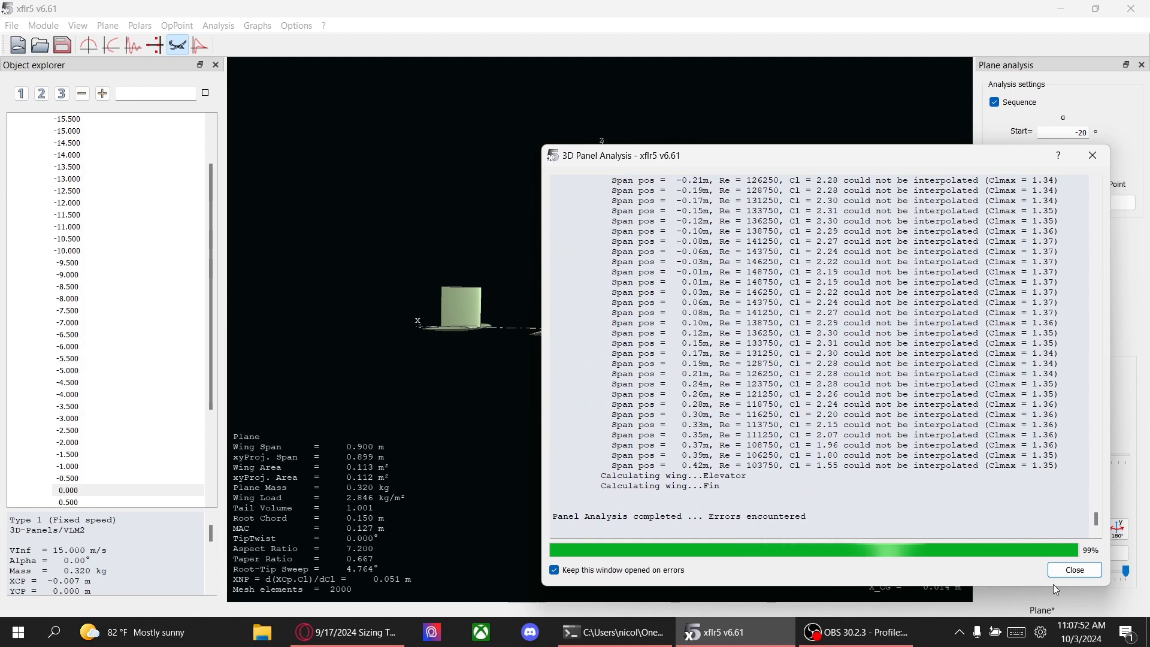
pyautogui.click(1067, 573)
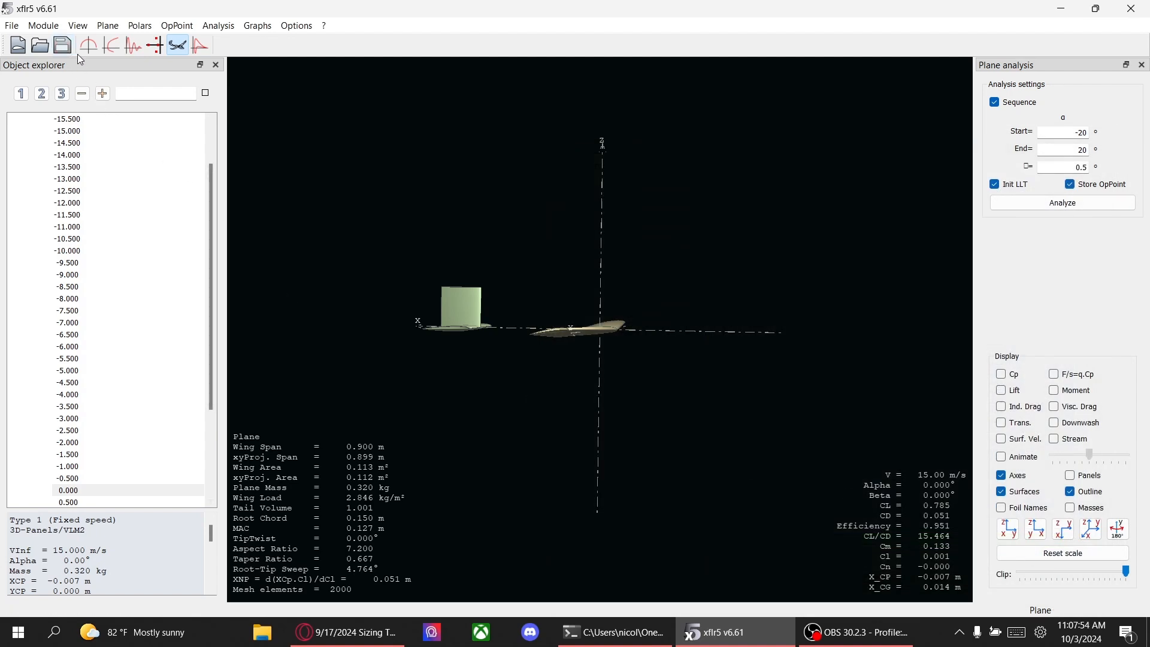
# Step: Show the polar graphs and find the alpha at which the Cm curve crosses zero
pyautogui.click(112, 45)
pyautogui.moveTo(429, 472); pyautogui.dragTo(389, 447)
pyautogui.scroll(1, 395, 478)
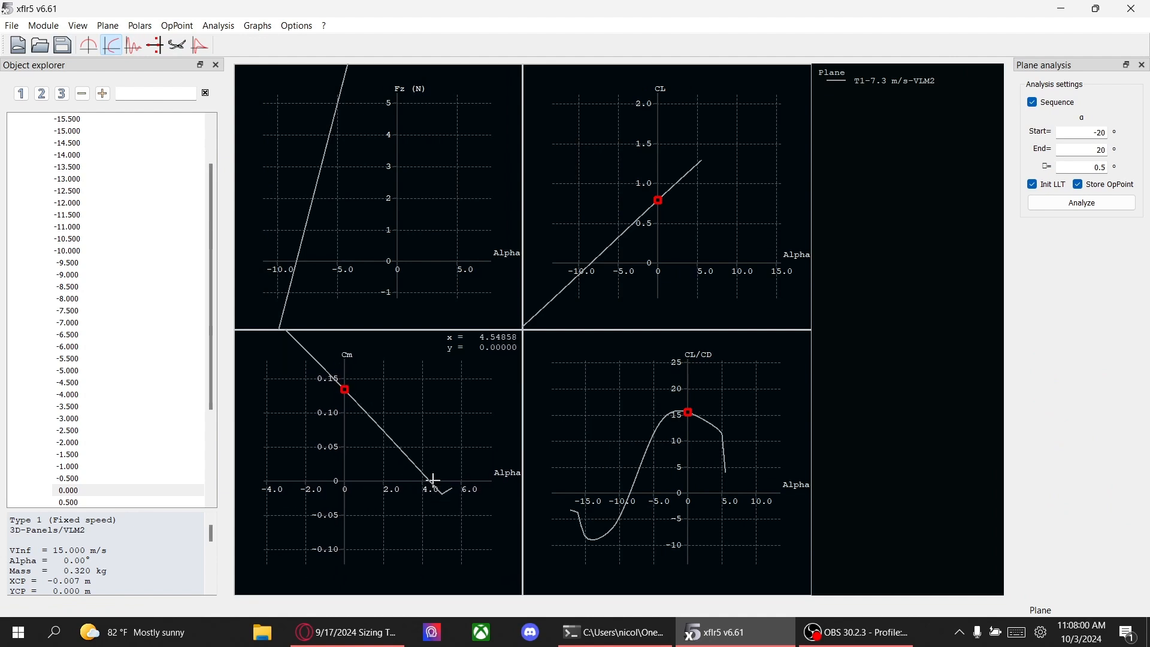
# Step: Open the plane for editing, set the elevator's tilt angle to 3°, accept the erasure of results, and save the project
pyautogui.click(177, 52)
pyautogui.doubleClick(316, 162)
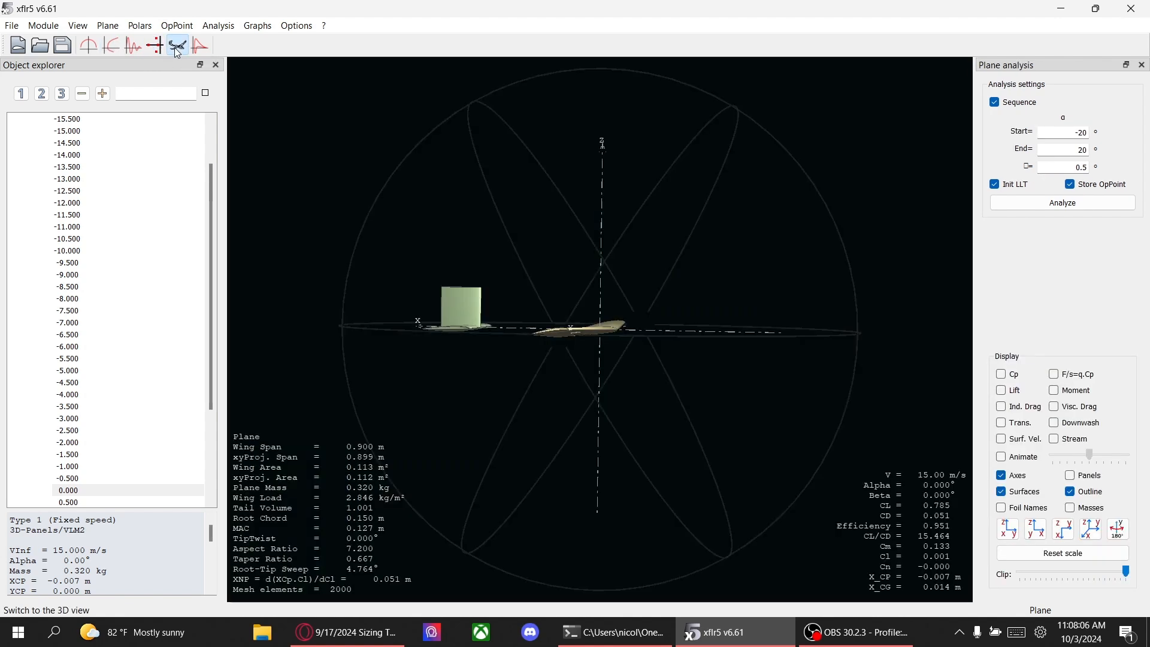
pyautogui.doubleClick(338, 457)
pyautogui.write('3')
pyautogui.press('Return')
pyautogui.click(492, 558)
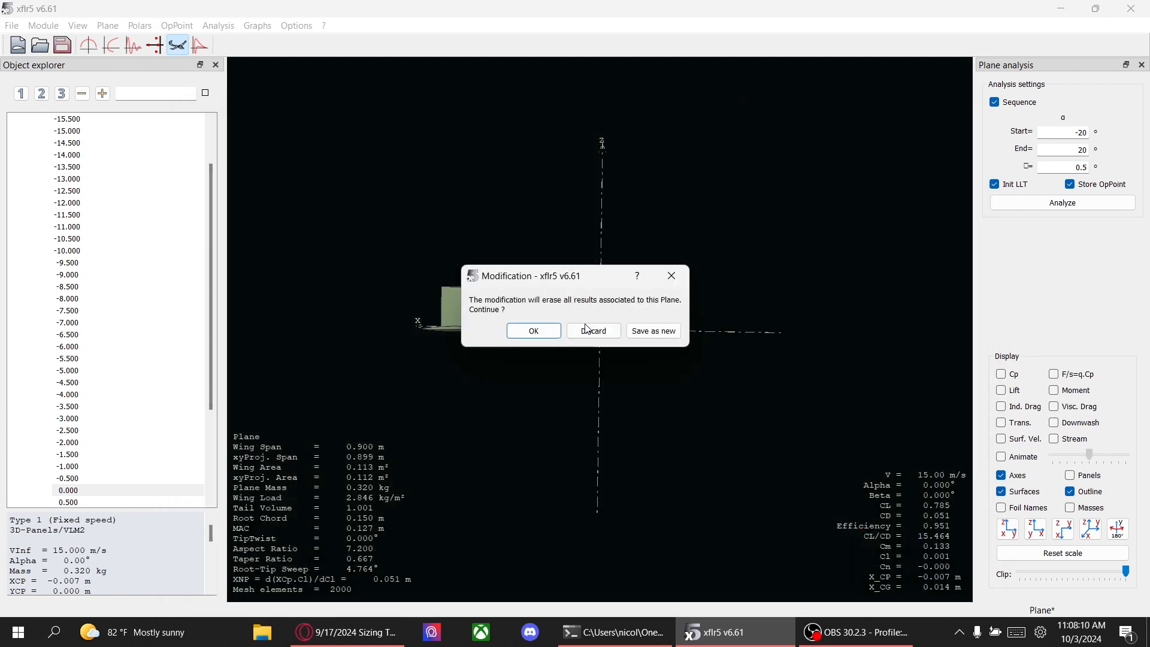
pyautogui.click(542, 330)
pyautogui.click(64, 51)
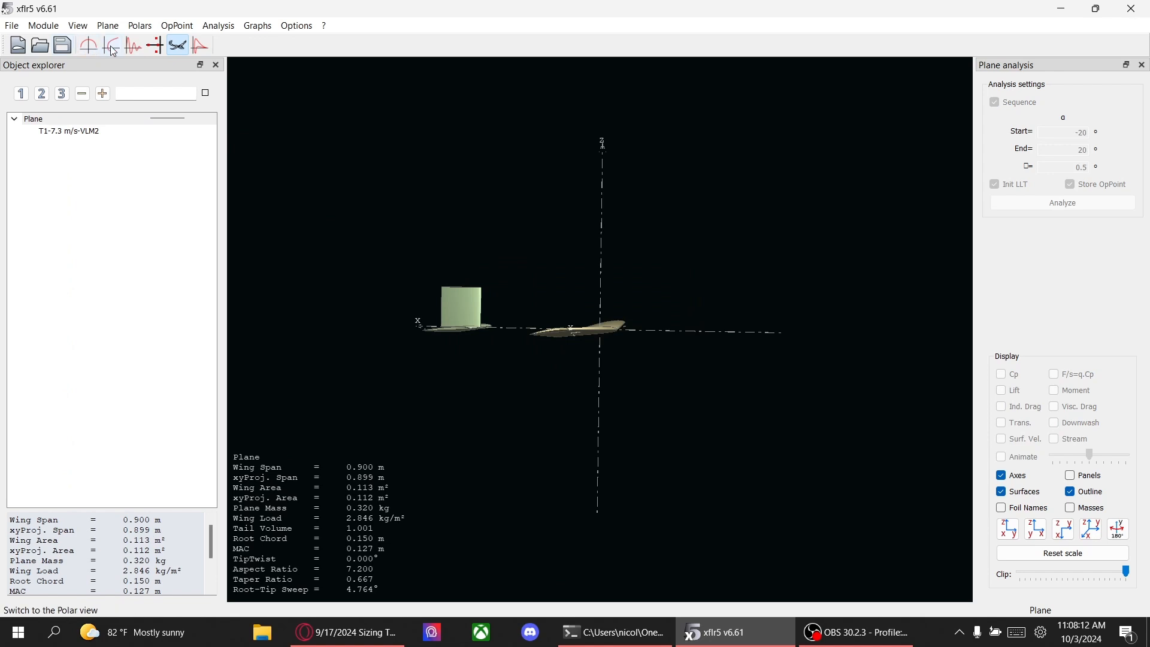
# Step: Rerun the T1-7.3 m/s-VLM2 analysis with the new elevator tilt and close the analysis log
pyautogui.click(90, 131)
pyautogui.click(1018, 206)
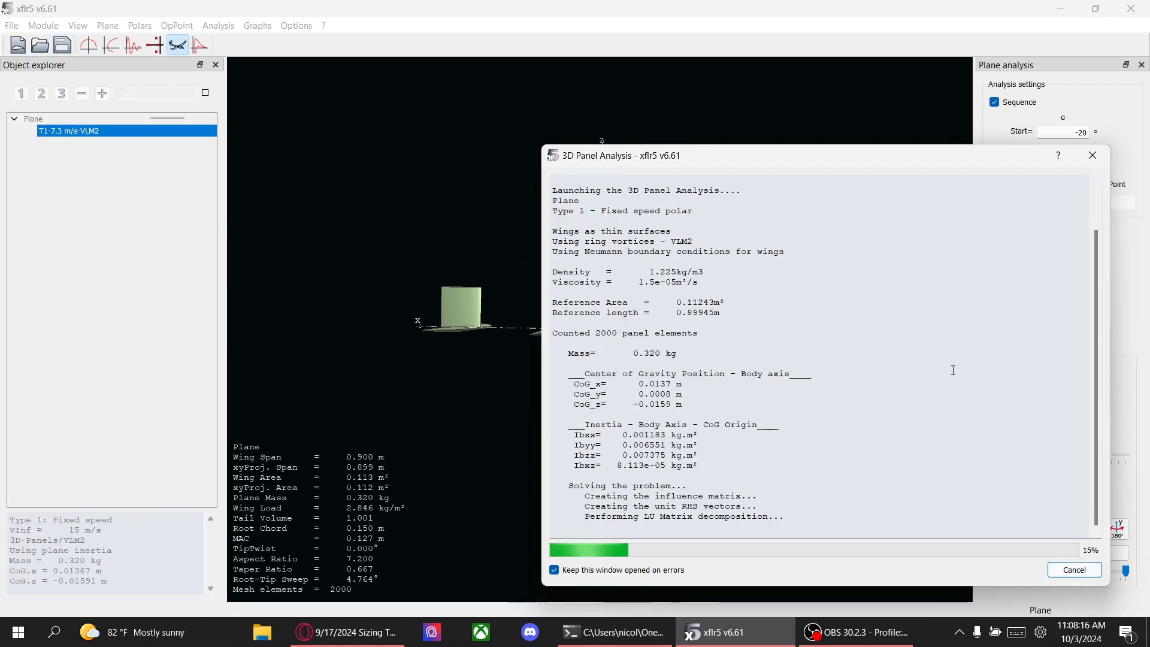
pyautogui.click(1075, 570)
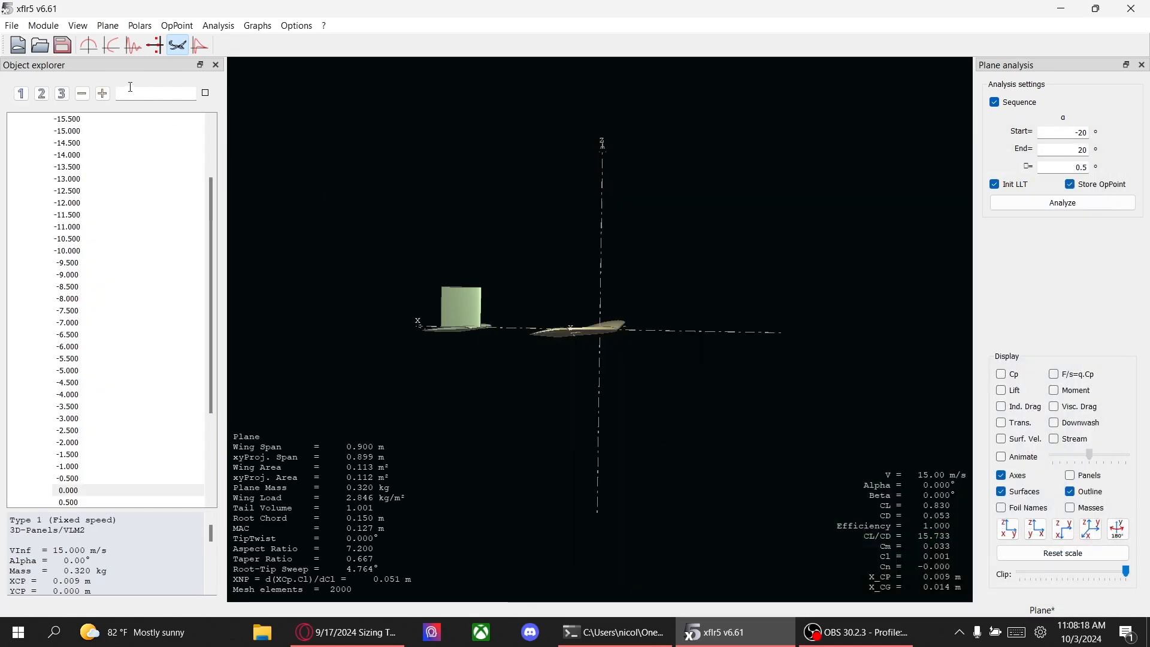
# Step: Show the polar graphs, inspect the Cm curve around its zero crossing, and save the project
pyautogui.click(116, 47)
pyautogui.moveTo(358, 449); pyautogui.dragTo(367, 418)
pyautogui.scroll(3, 370, 437)
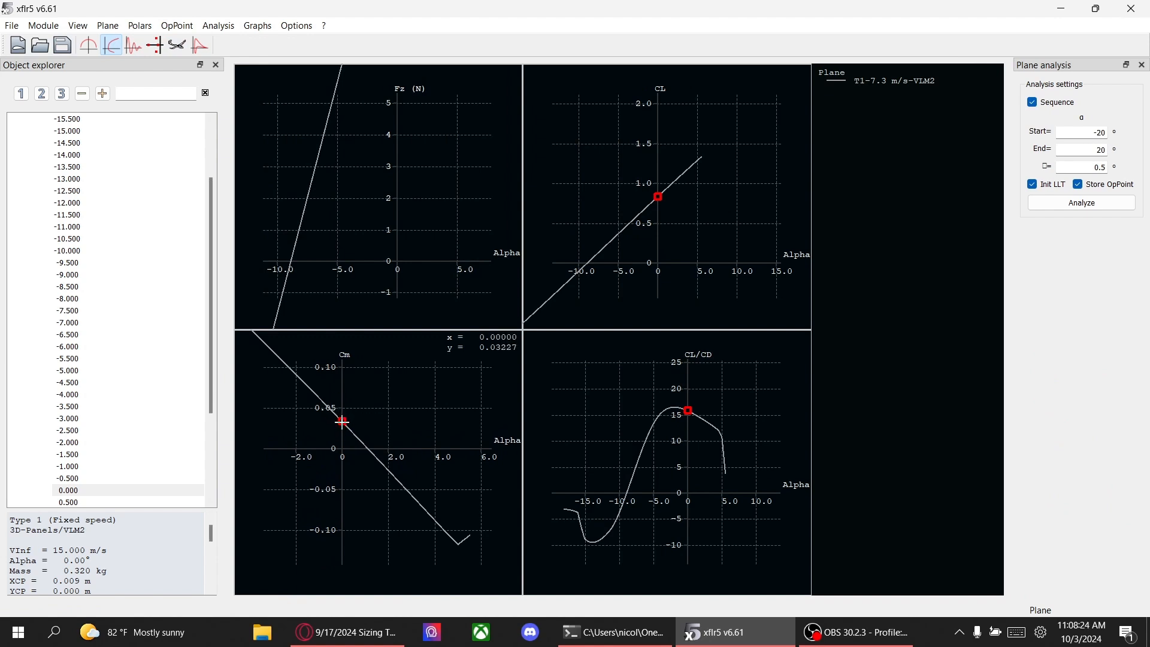
pyautogui.moveTo(344, 418); pyautogui.dragTo(400, 463)
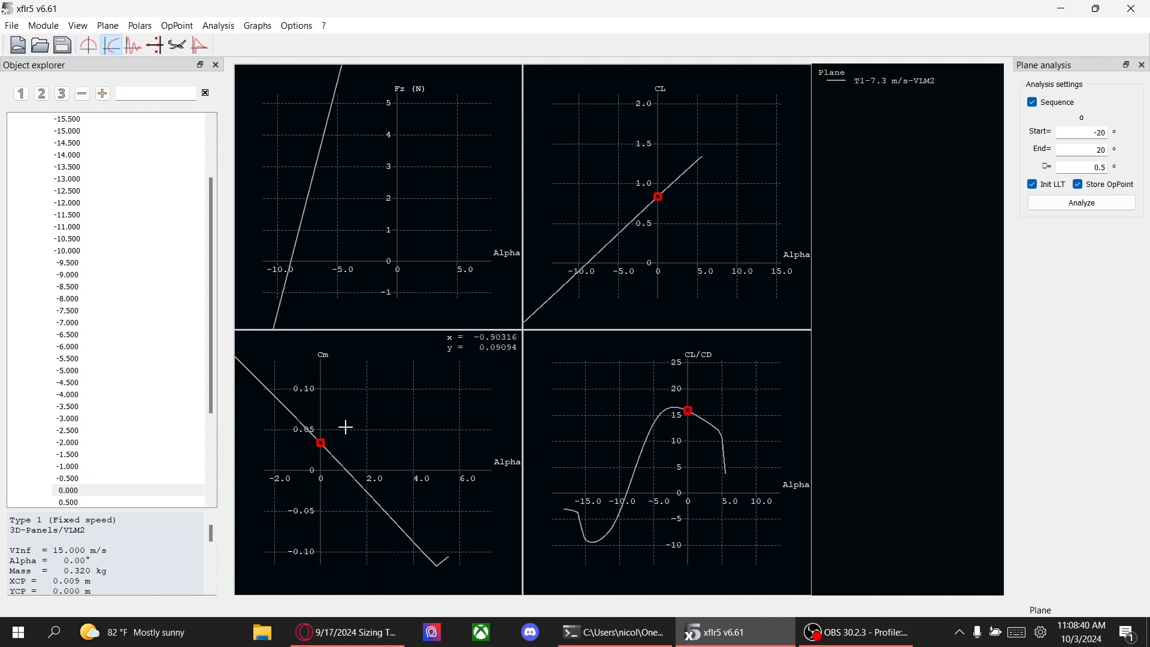
pyautogui.moveTo(362, 486); pyautogui.dragTo(342, 461)
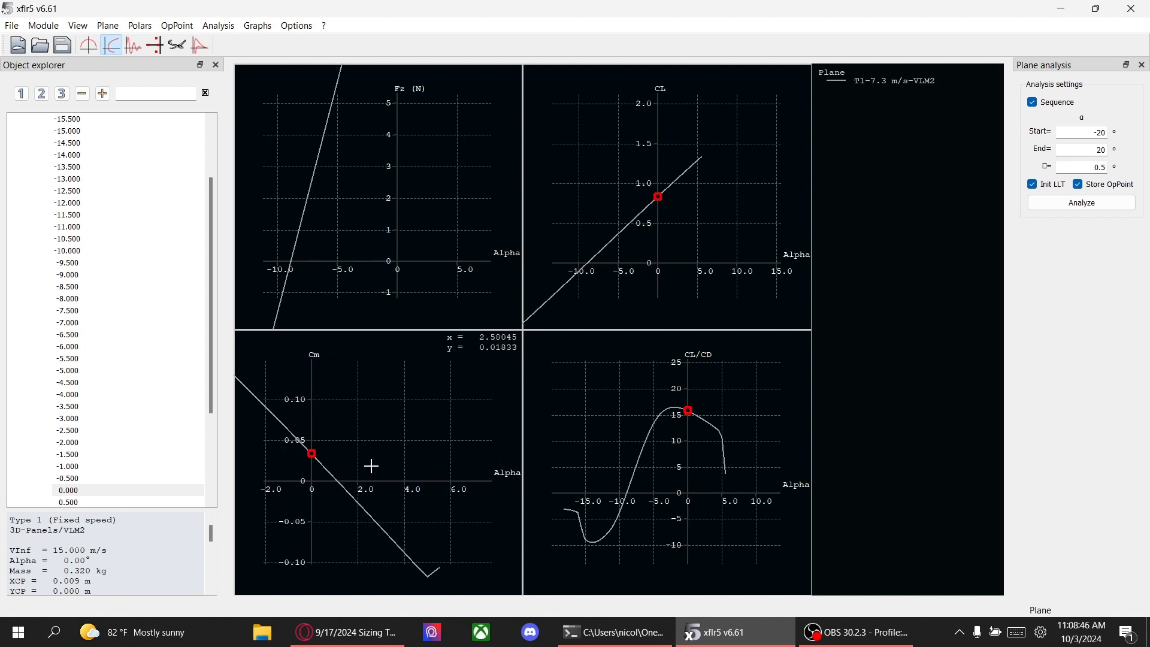
pyautogui.hotkey('ctrl', 's')
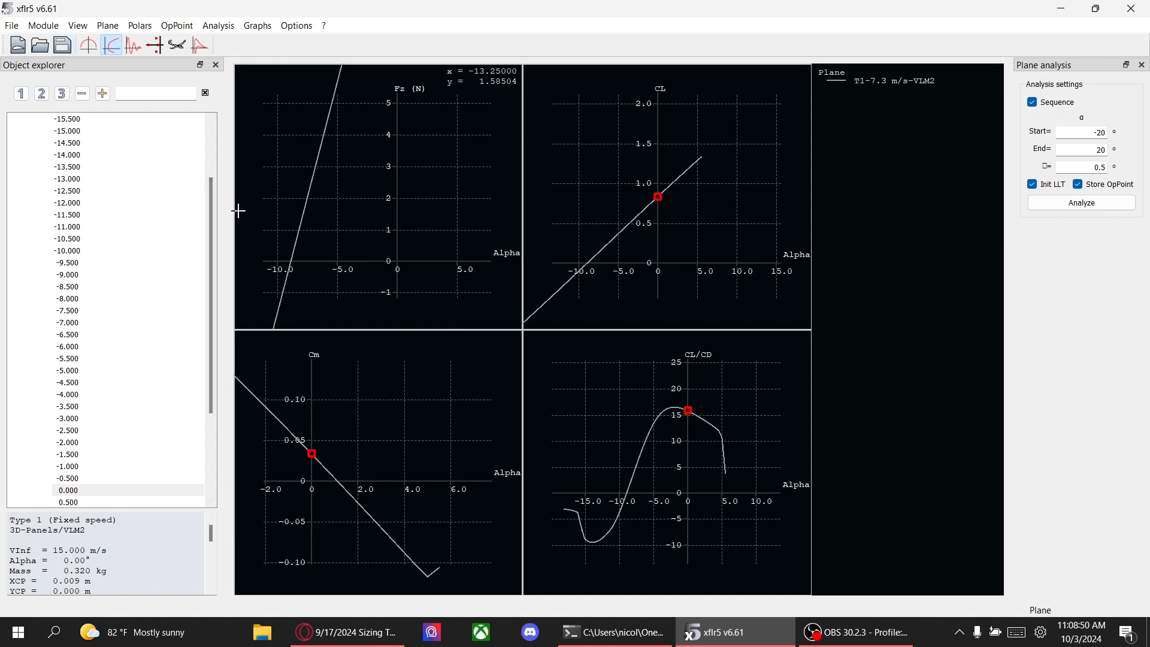
# Step: Define a stability analysis for the plane, keeping the default reference dimensions, plane inertia, control parameters and air data
pyautogui.click(178, 46)
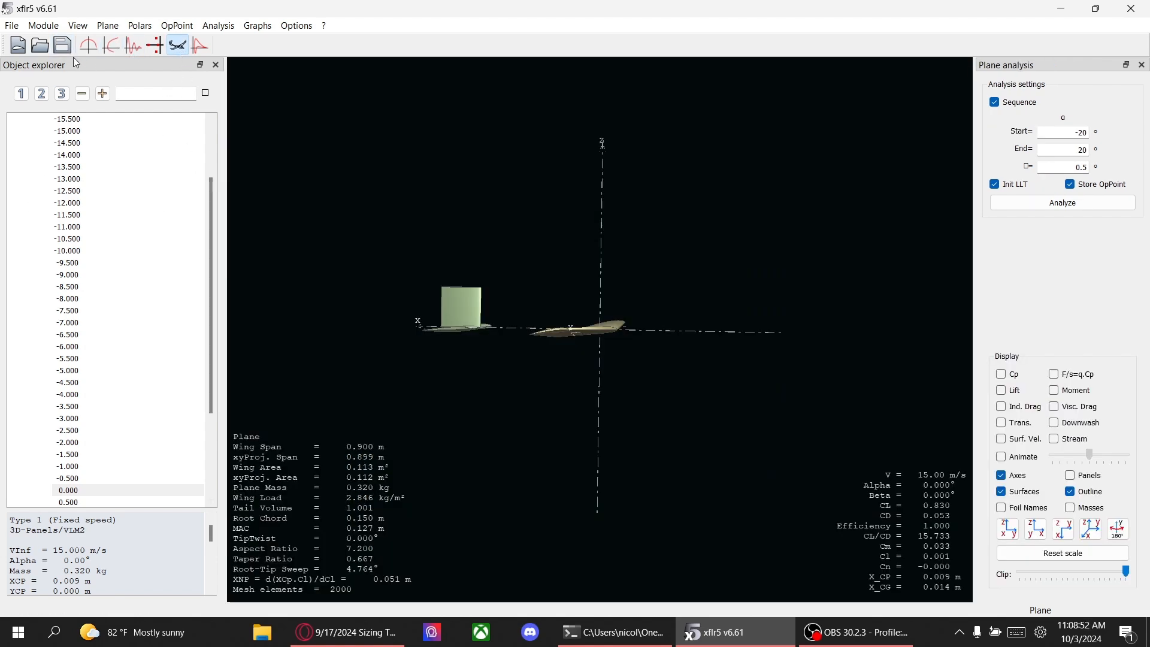
pyautogui.scroll(3, 138, 226)
pyautogui.click(28, 133)
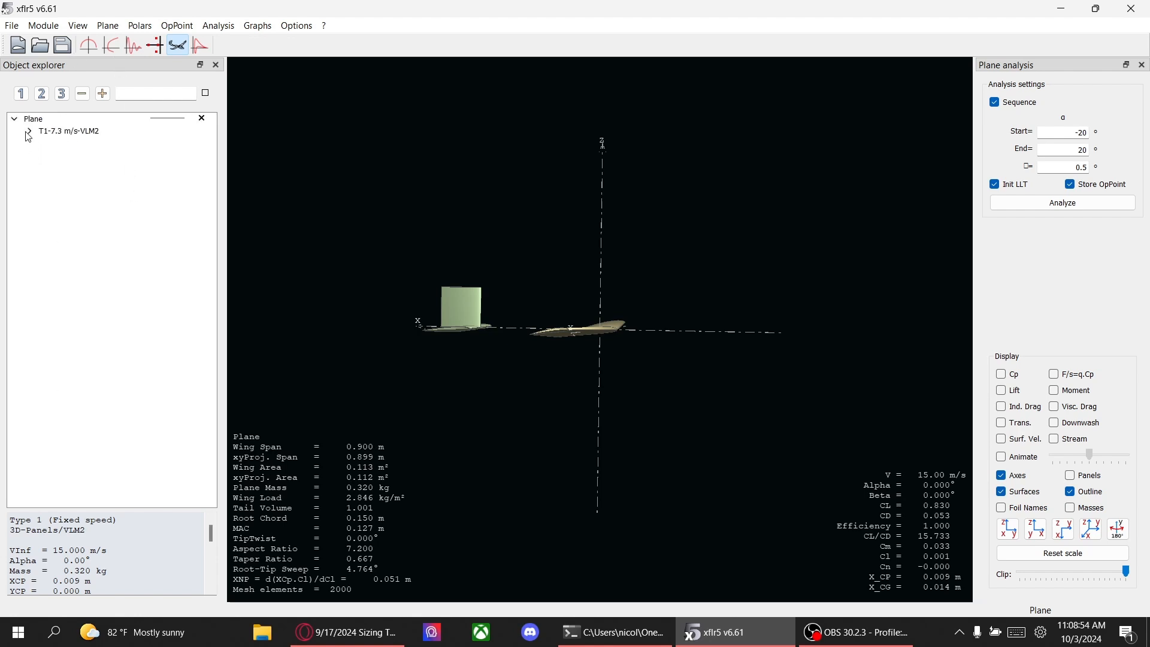
pyautogui.click(219, 28)
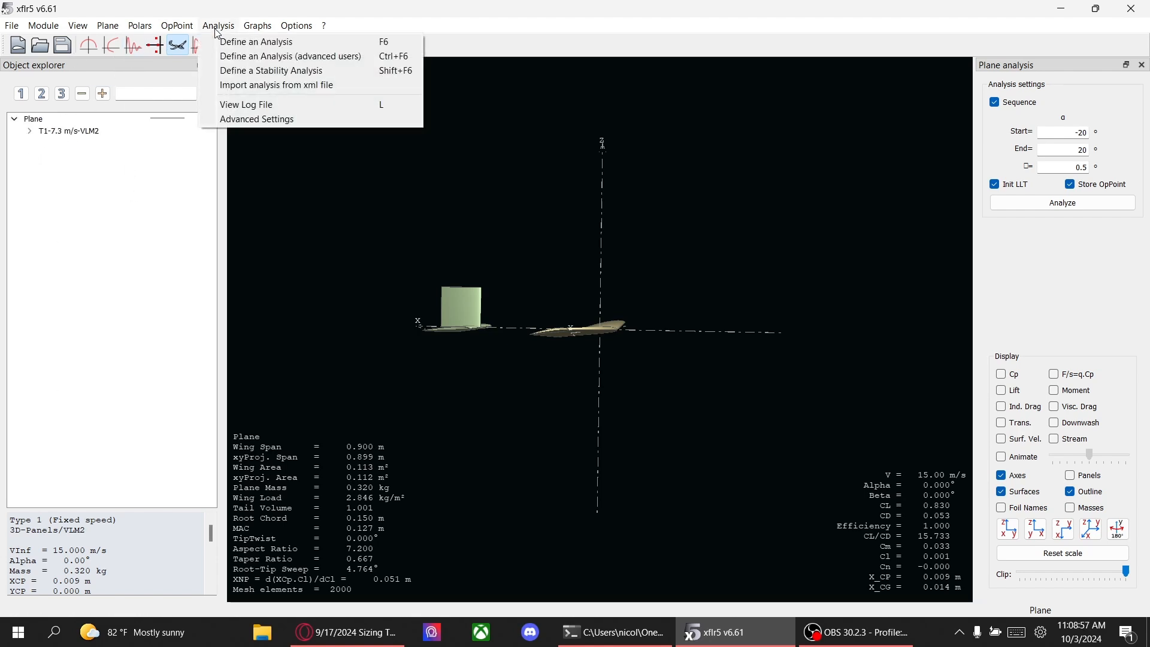
pyautogui.click(250, 75)
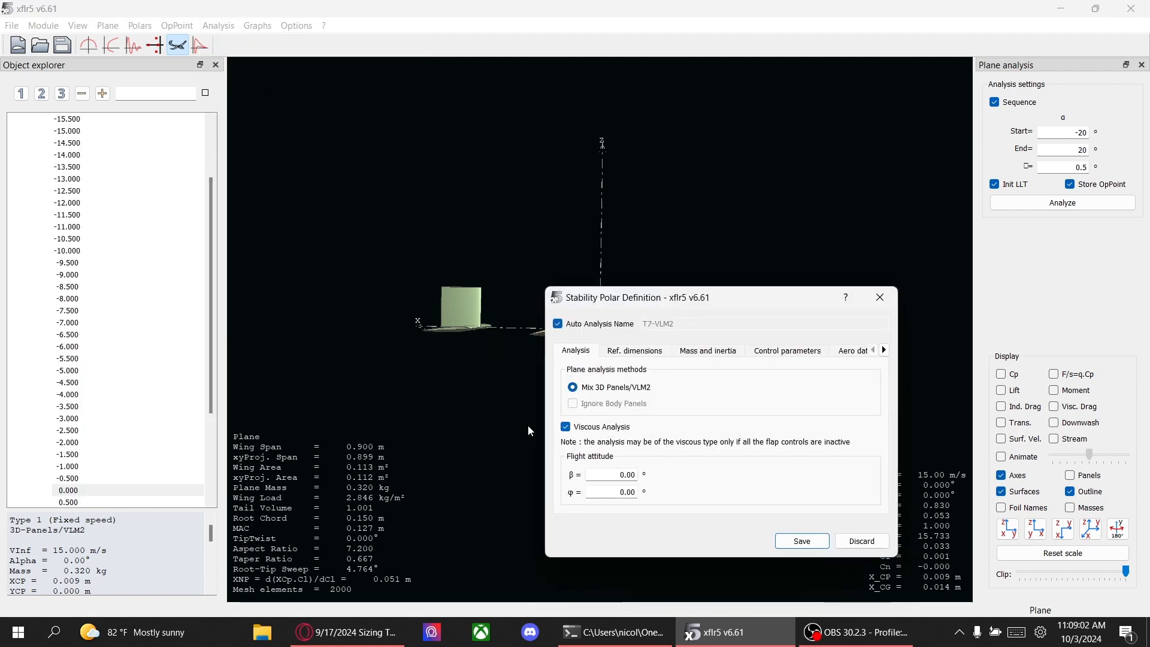
pyautogui.click(638, 352)
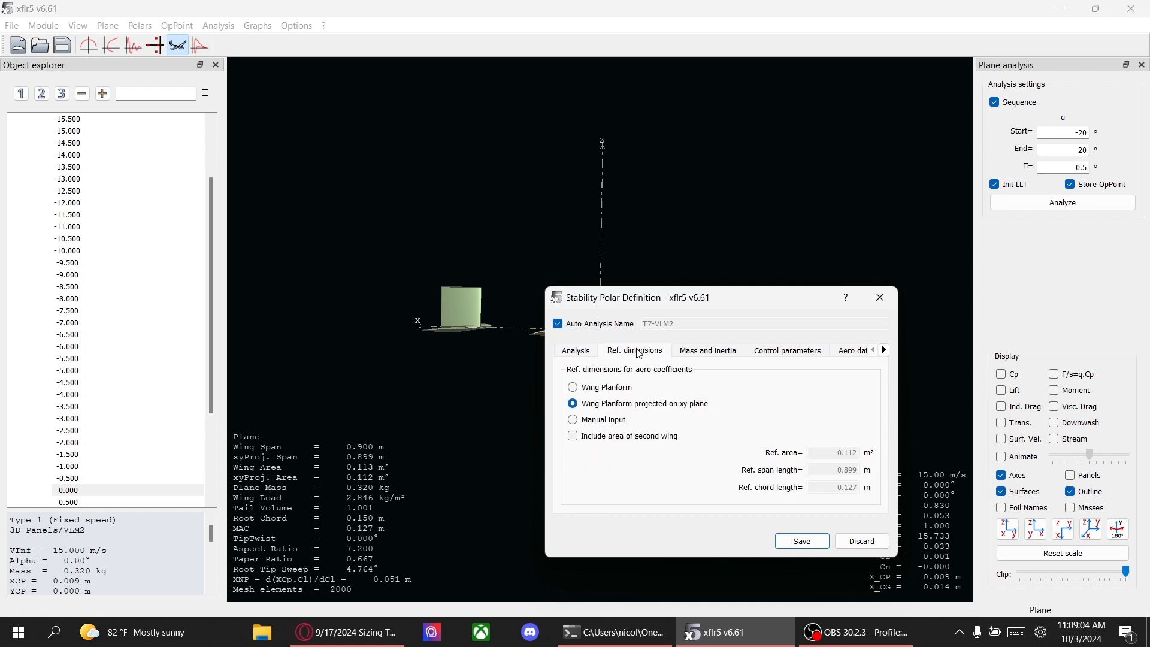
pyautogui.click(708, 354)
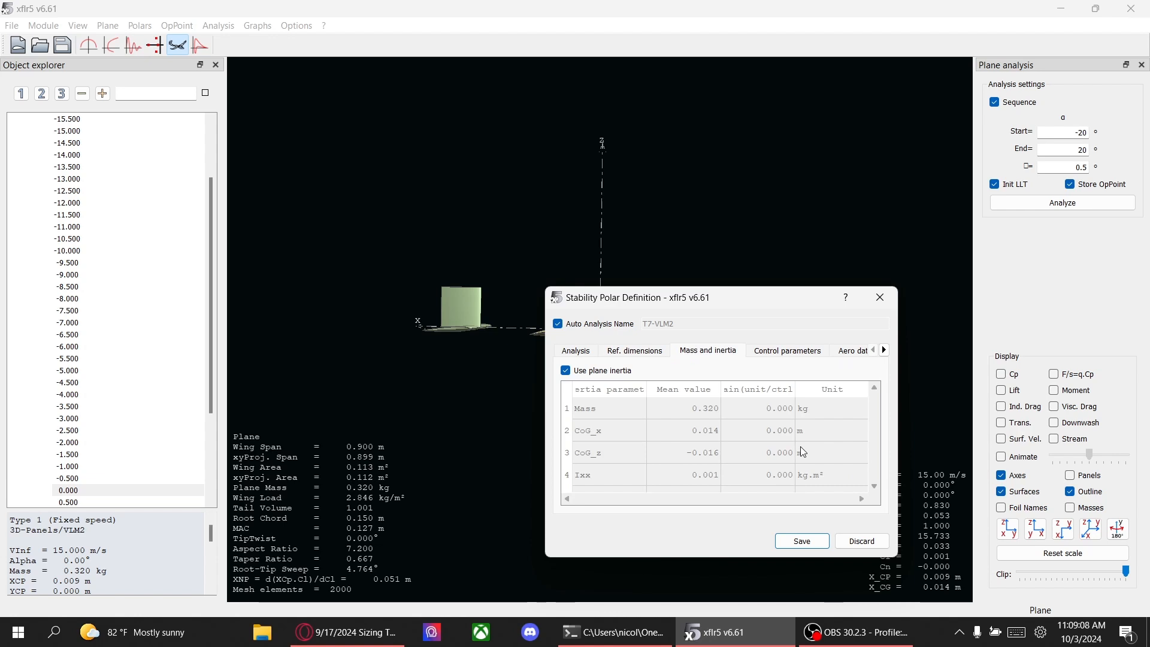
pyautogui.click(767, 353)
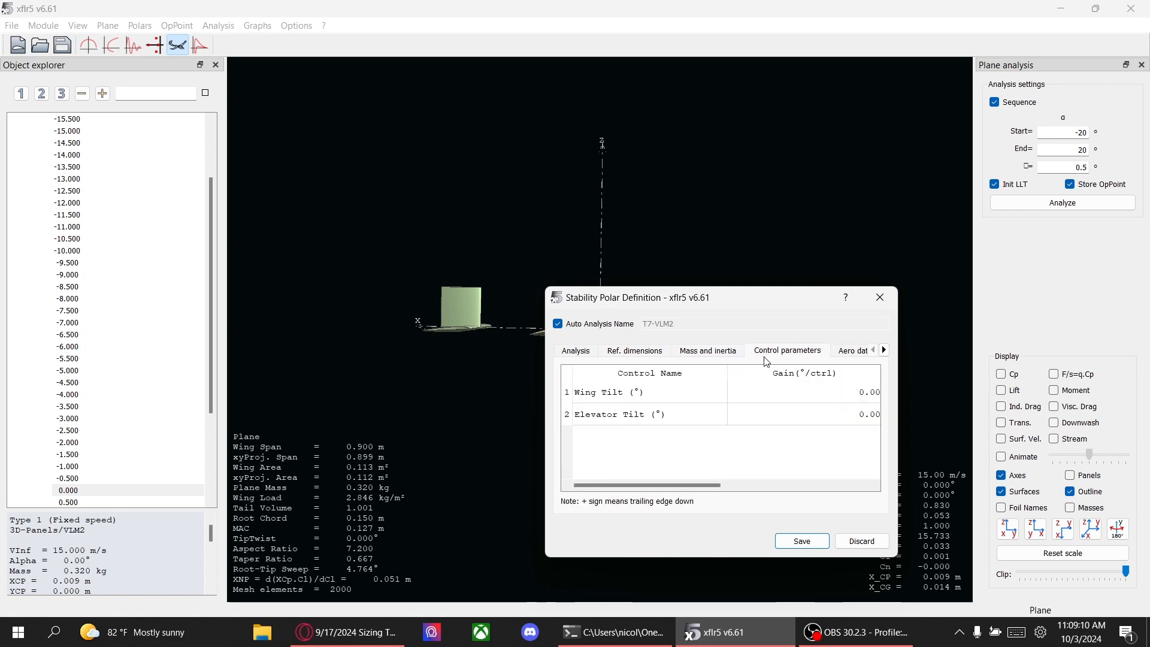
pyautogui.click(850, 353)
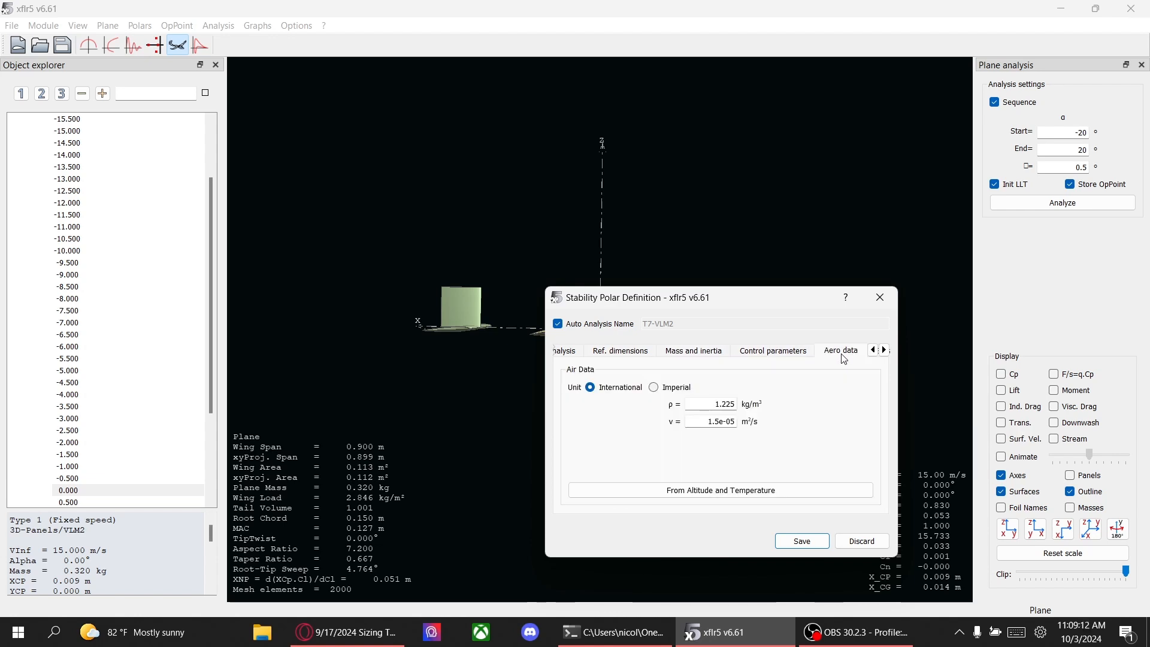
pyautogui.click(797, 541)
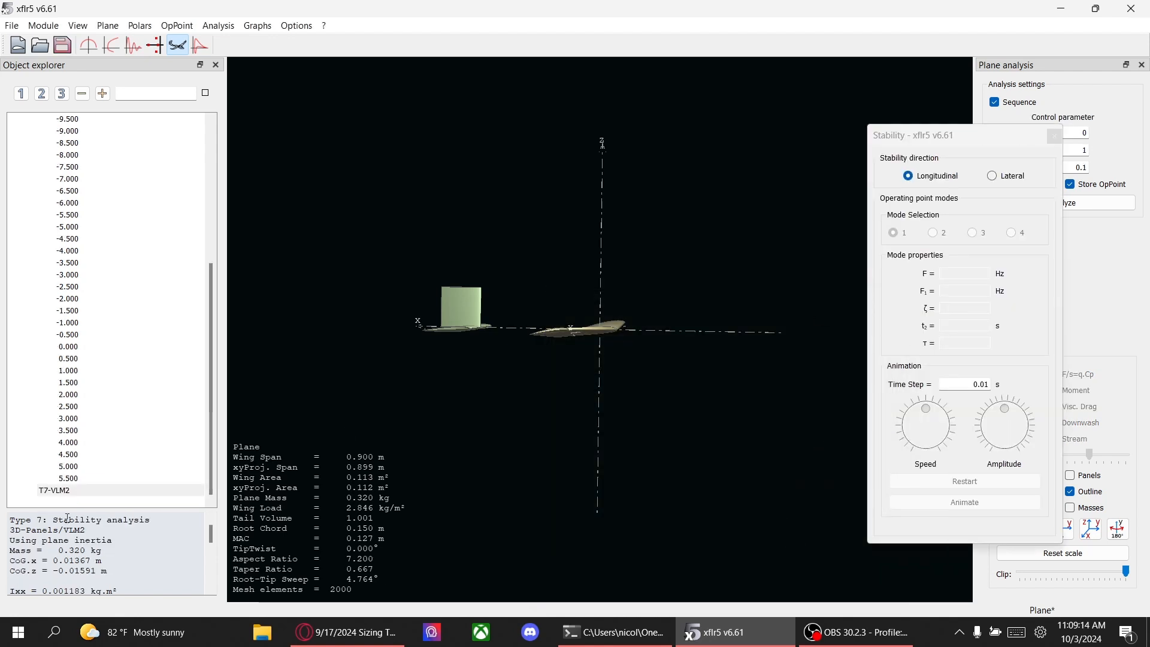
# Step: Run the T7-VLM2 stability analysis for control parameters from 0 to 1 in 0.1 increments and save the project
pyautogui.click(68, 491)
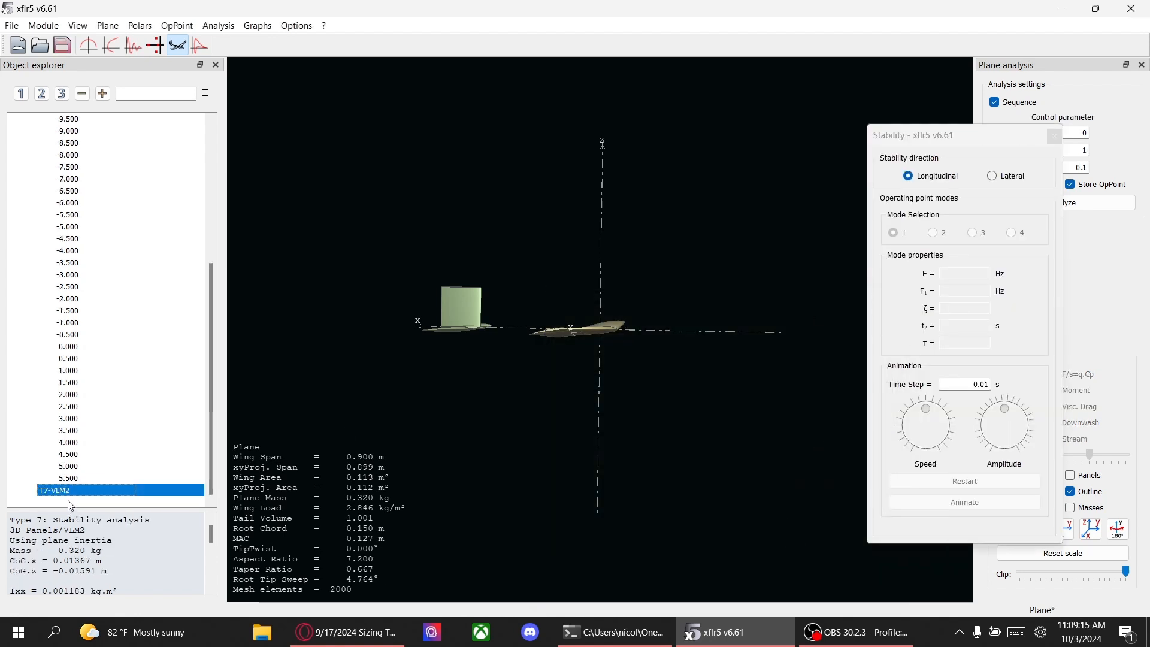
pyautogui.click(1055, 137)
pyautogui.click(1022, 204)
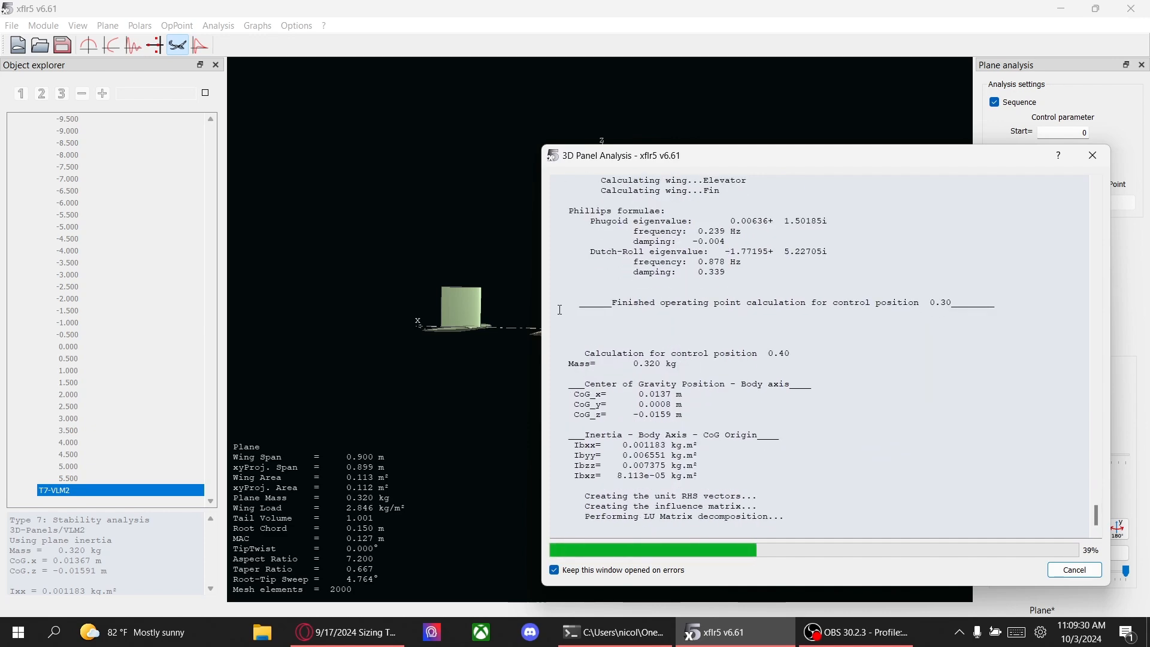
pyautogui.click(856, 632)
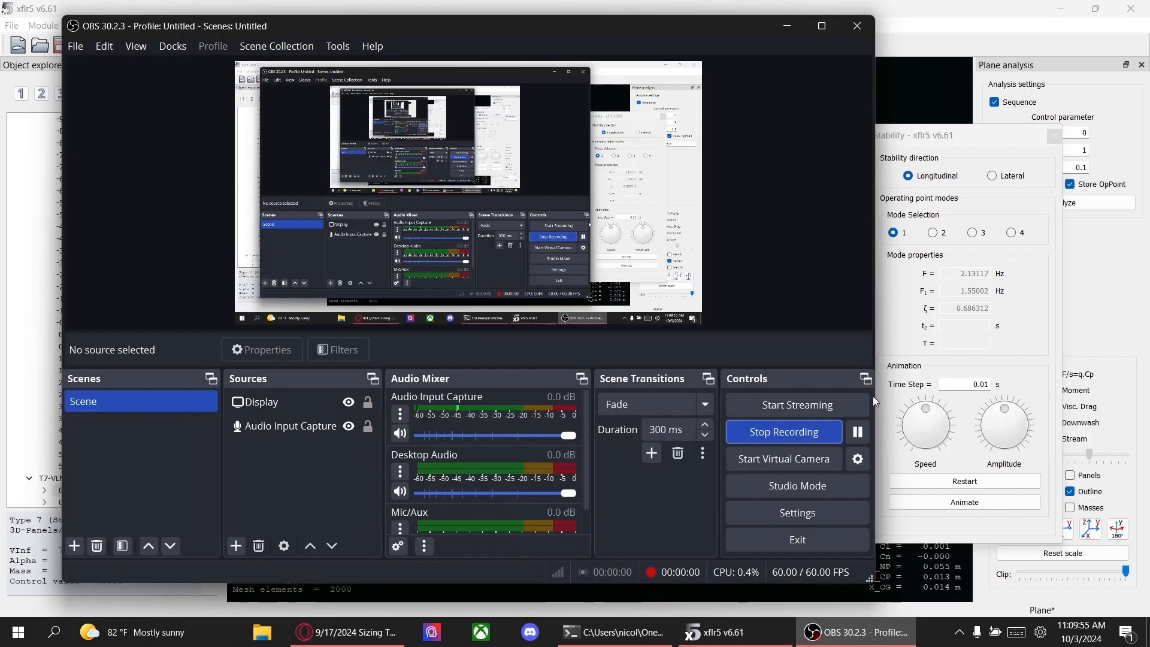
pyautogui.click(923, 367)
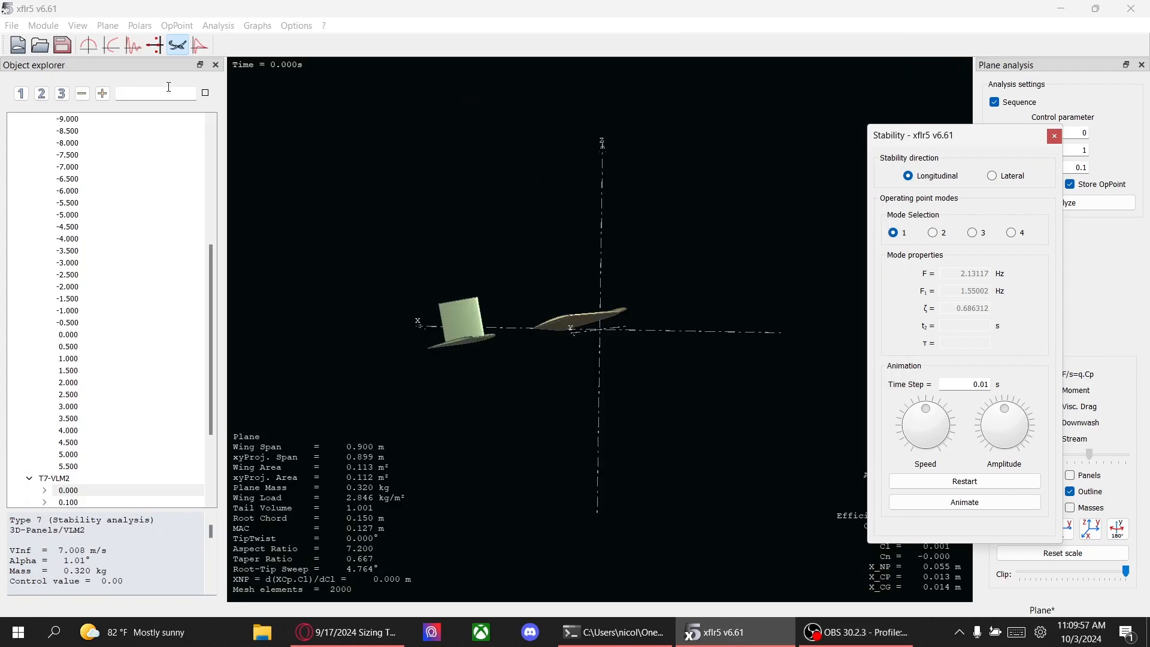
pyautogui.click(68, 53)
# Step: Show the time response graphs and add a longitudinal Mode 1 modal response curve with dt 0.1 s and total time 10 s
pyautogui.moveTo(439, 318); pyautogui.dragTo(512, 325)
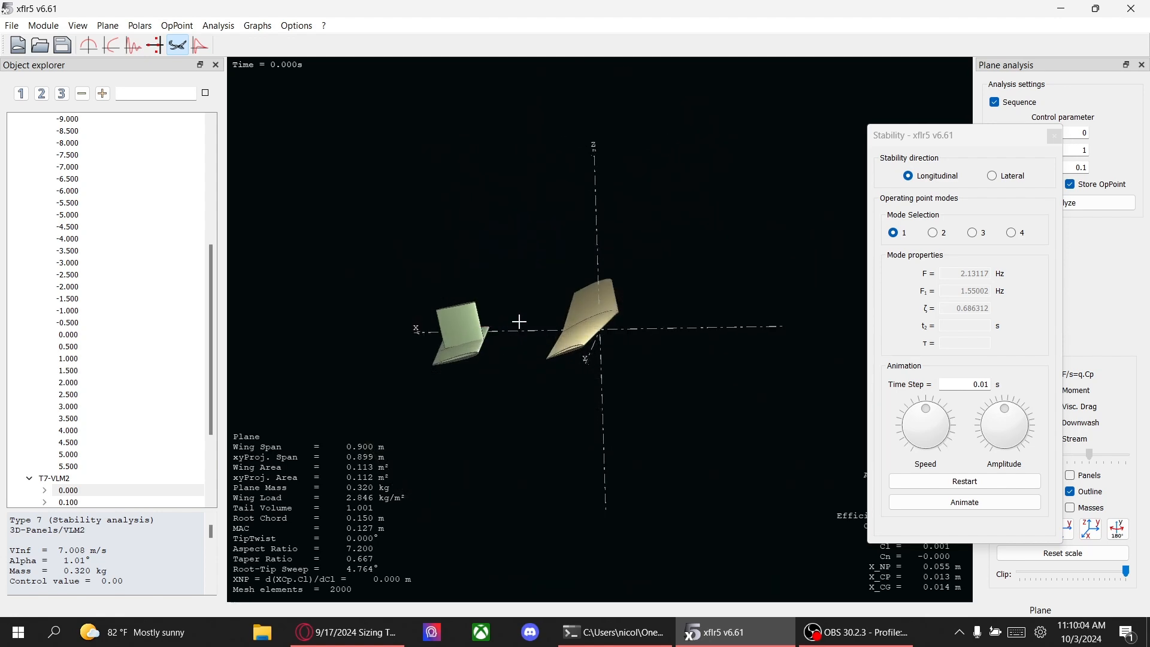
pyautogui.click(135, 47)
pyautogui.moveTo(381, 254); pyautogui.dragTo(400, 239)
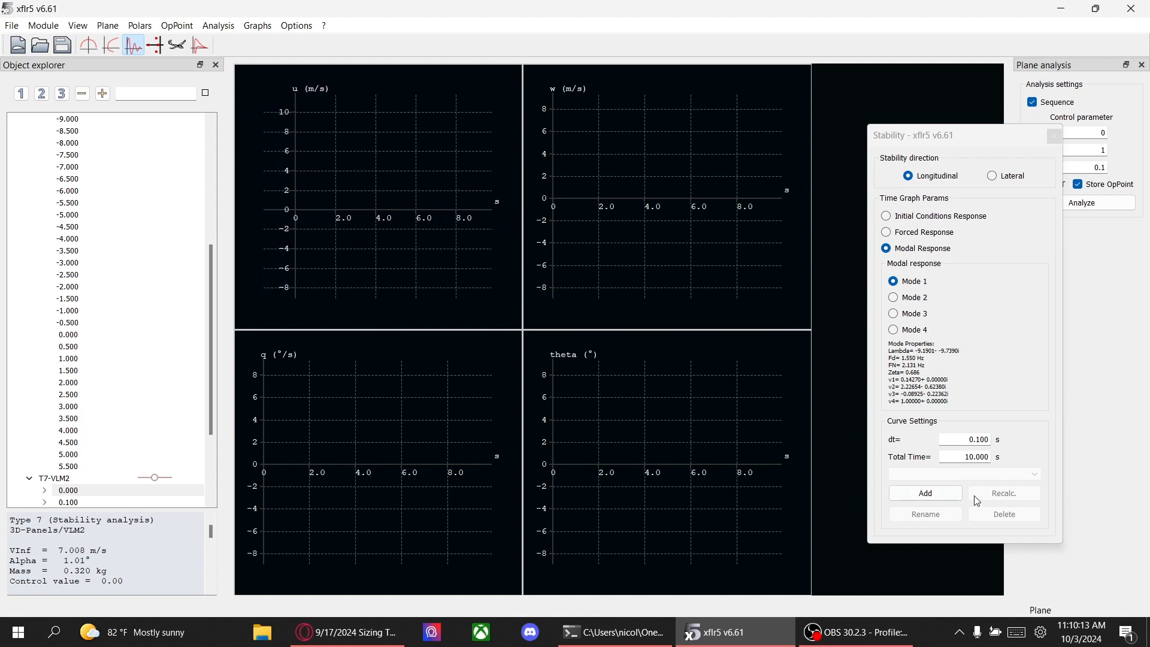
pyautogui.doubleClick(967, 461)
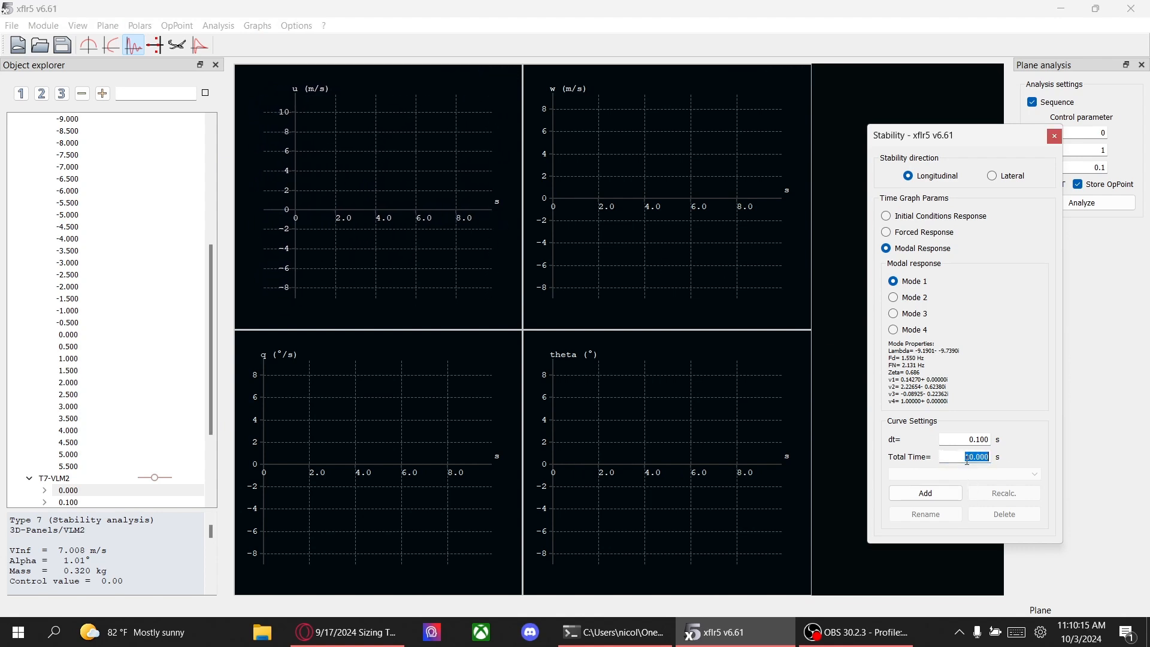
pyautogui.doubleClick(959, 439)
pyautogui.click(961, 437)
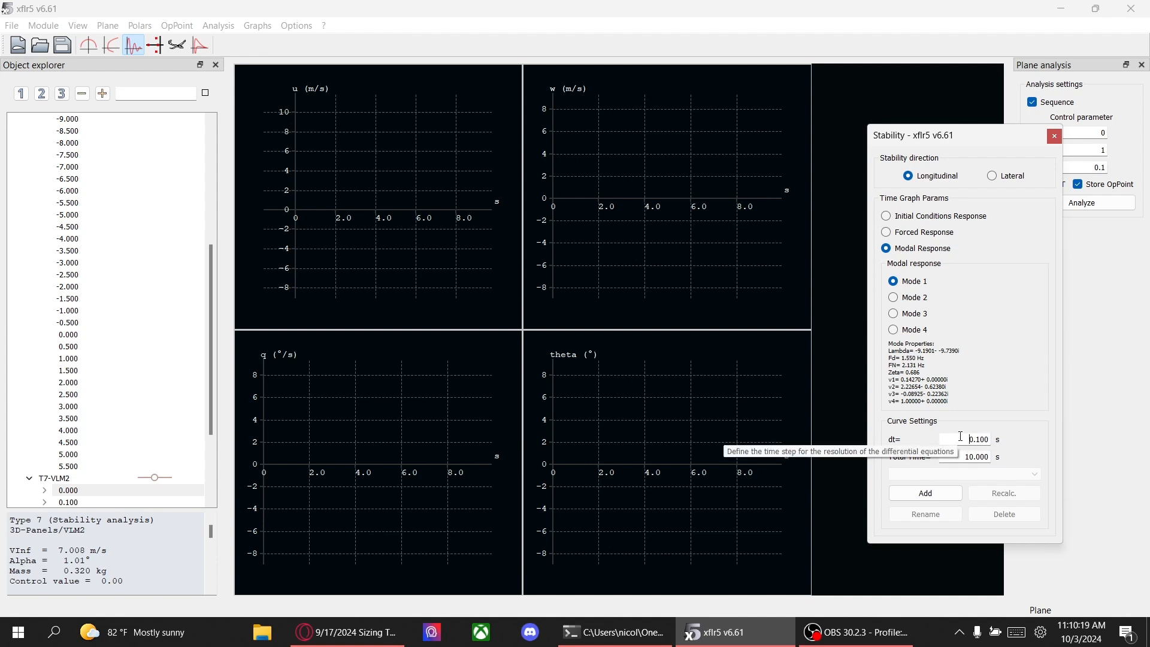
pyautogui.click(946, 500)
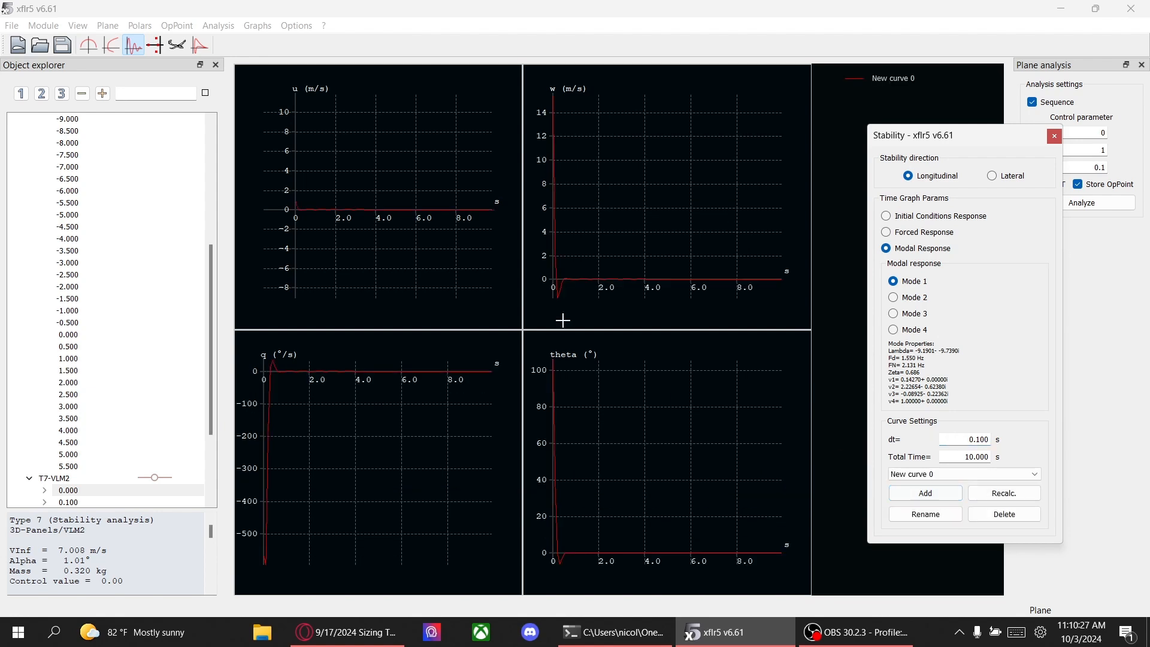
# Step: Reset the u graph's scale and add modal response curves for Mode 2 and Mode 3
pyautogui.click(353, 232)
pyautogui.press('r')
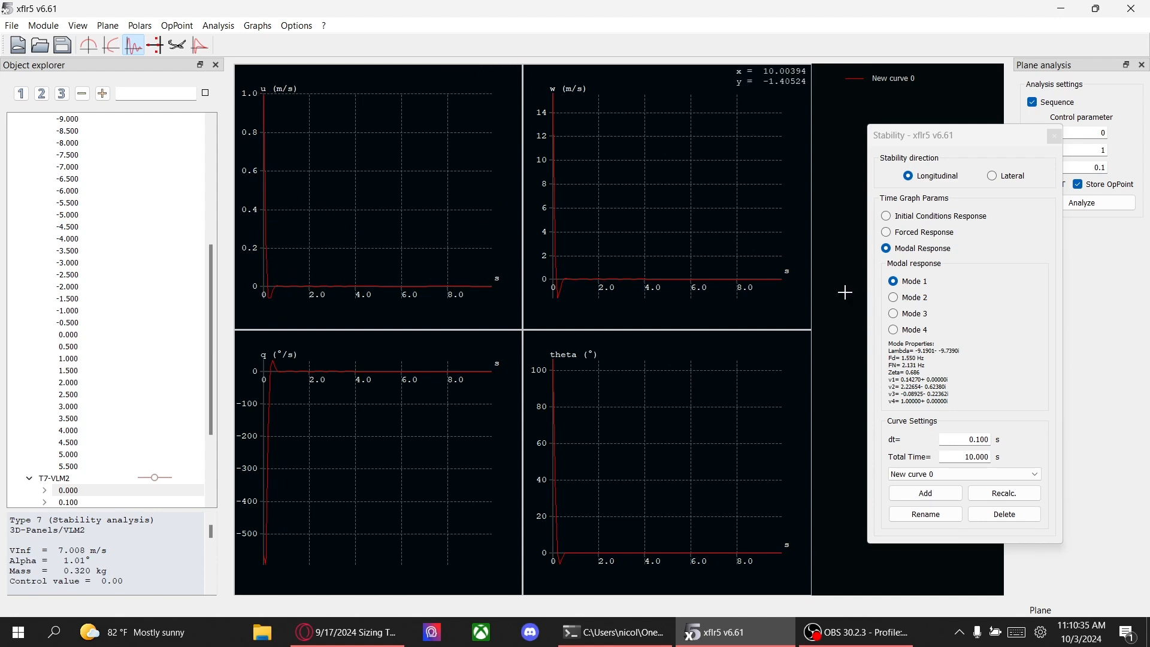
pyautogui.click(894, 297)
pyautogui.click(917, 493)
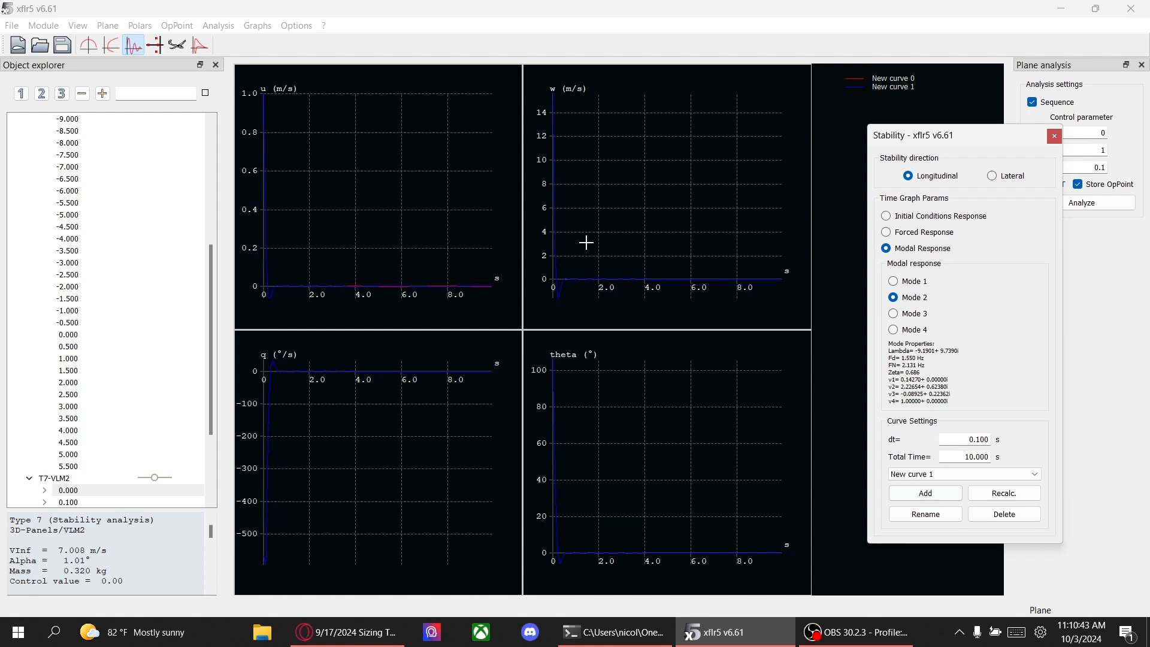
pyautogui.click(905, 318)
pyautogui.click(936, 493)
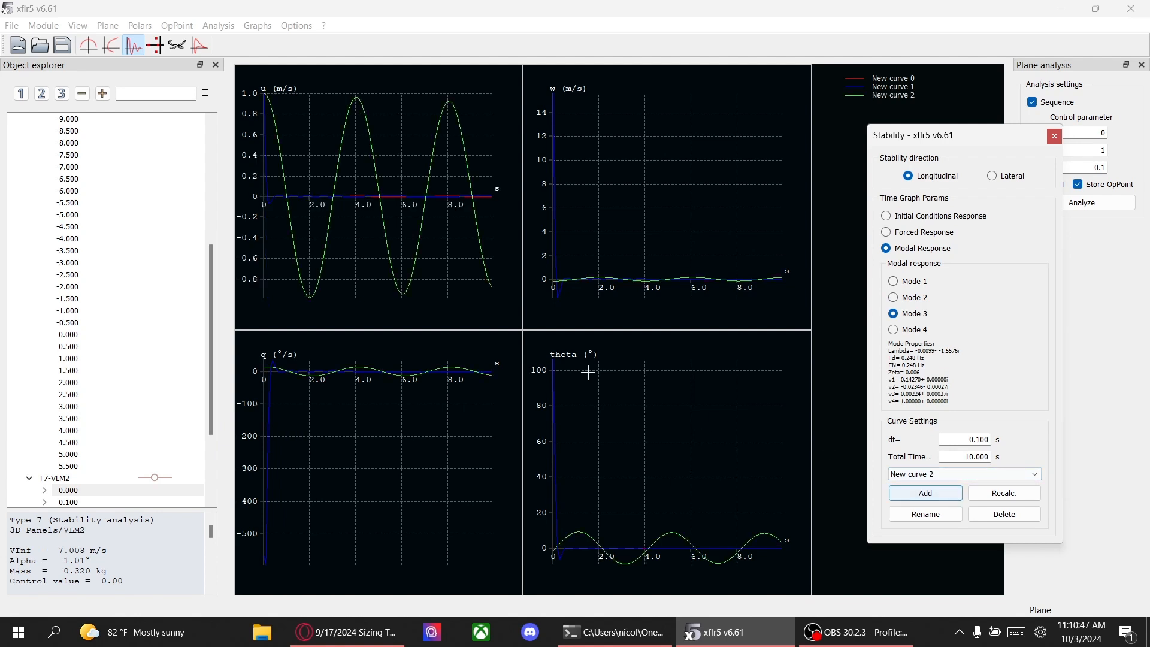
# Step: Set the total response time to 100 s and add another Mode 3 modal response curve
pyautogui.moveTo(438, 264); pyautogui.dragTo(401, 252)
pyautogui.moveTo(317, 187); pyautogui.dragTo(331, 196)
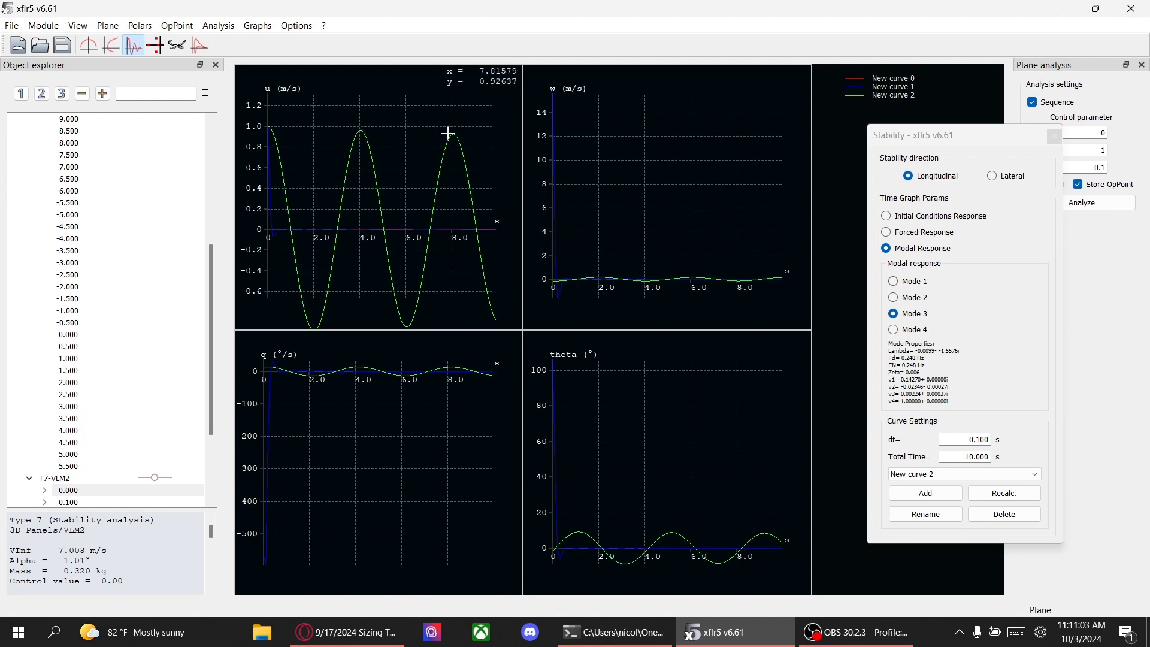
pyautogui.moveTo(454, 133); pyautogui.dragTo(365, 118)
pyautogui.scroll(-2, 375, 188)
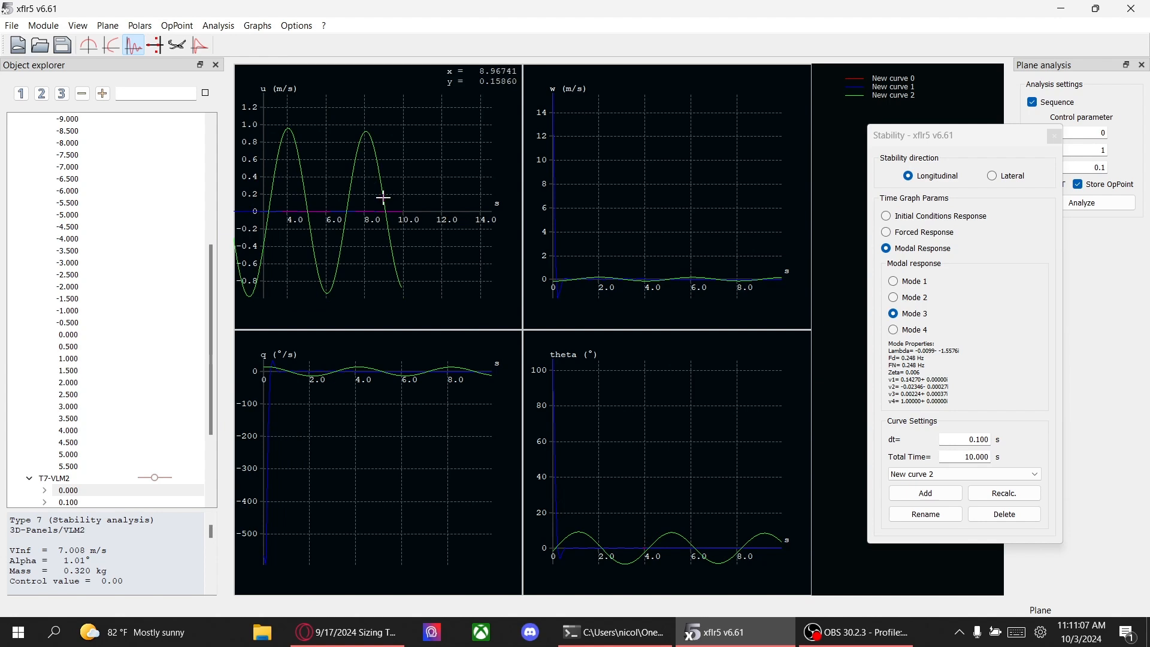
pyautogui.click(1049, 459)
pyautogui.write('100')
pyautogui.press('Return')
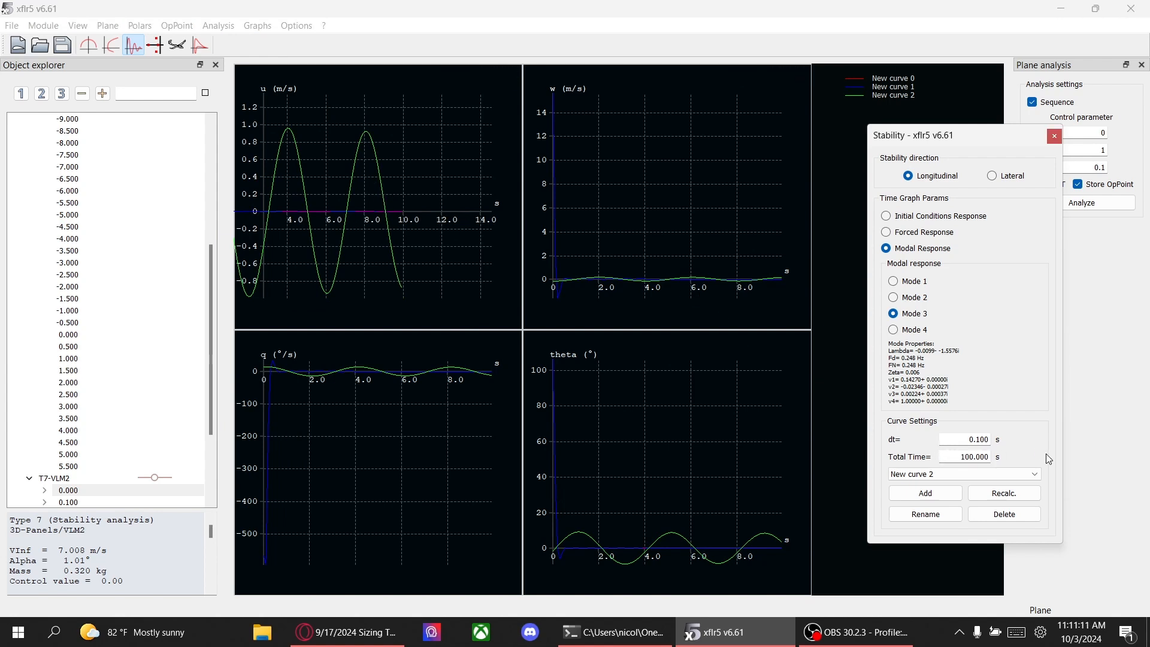
pyautogui.click(948, 492)
# Step: Examine the Mode 3 oscillation in the u graph over the 100 s response for its damping
pyautogui.scroll(-15, 387, 264)
pyautogui.moveTo(452, 240); pyautogui.dragTo(324, 231)
pyautogui.moveTo(479, 225); pyautogui.dragTo(342, 226)
pyautogui.moveTo(414, 226); pyautogui.dragTo(560, 226)
pyautogui.moveTo(272, 230); pyautogui.dragTo(507, 238)
pyautogui.scroll(7, 384, 222)
pyautogui.moveTo(434, 227); pyautogui.dragTo(382, 224)
pyautogui.scroll(3, 405, 228)
pyautogui.scroll(4, 375, 211)
pyautogui.scroll(4, 394, 216)
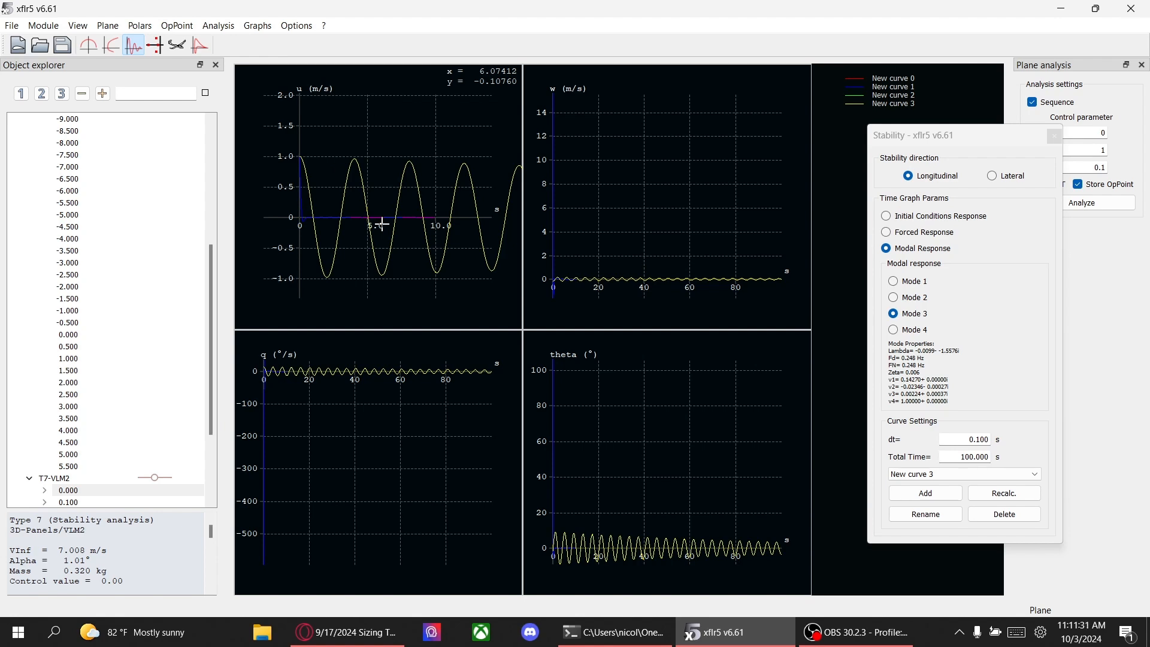
# Step: Add a Mode 4 modal response curve over 100 s and inspect its oscillation in the u graph
pyautogui.click(902, 330)
pyautogui.click(926, 493)
pyautogui.scroll(-3, 423, 257)
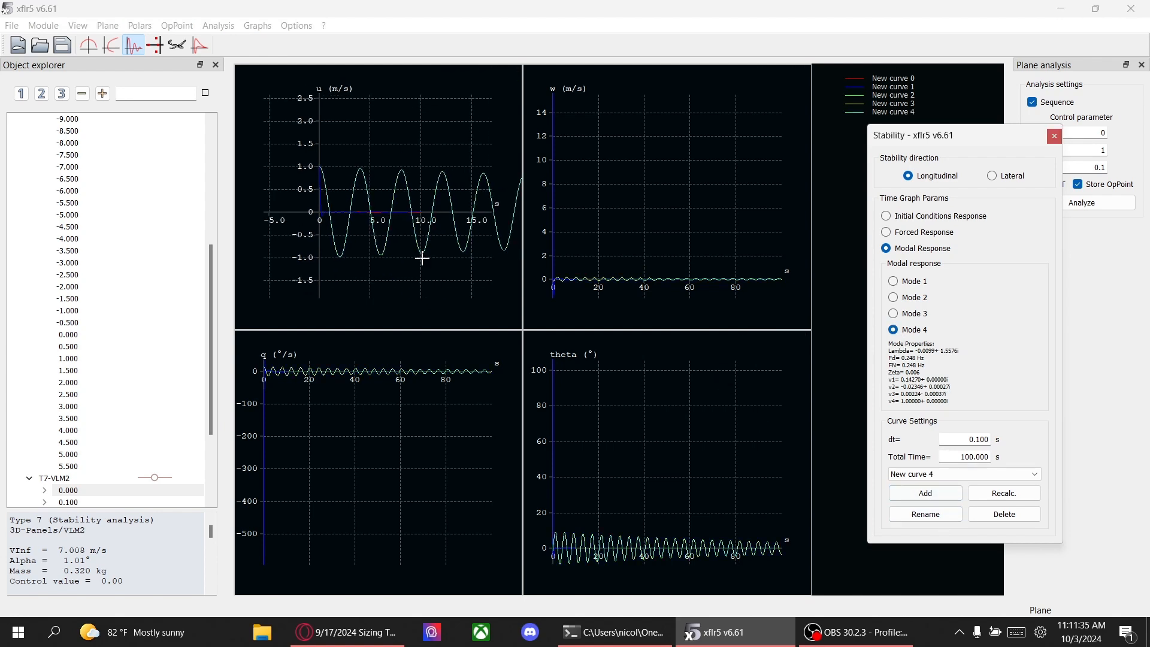
pyautogui.click(444, 238)
pyautogui.moveTo(444, 238); pyautogui.dragTo(353, 234)
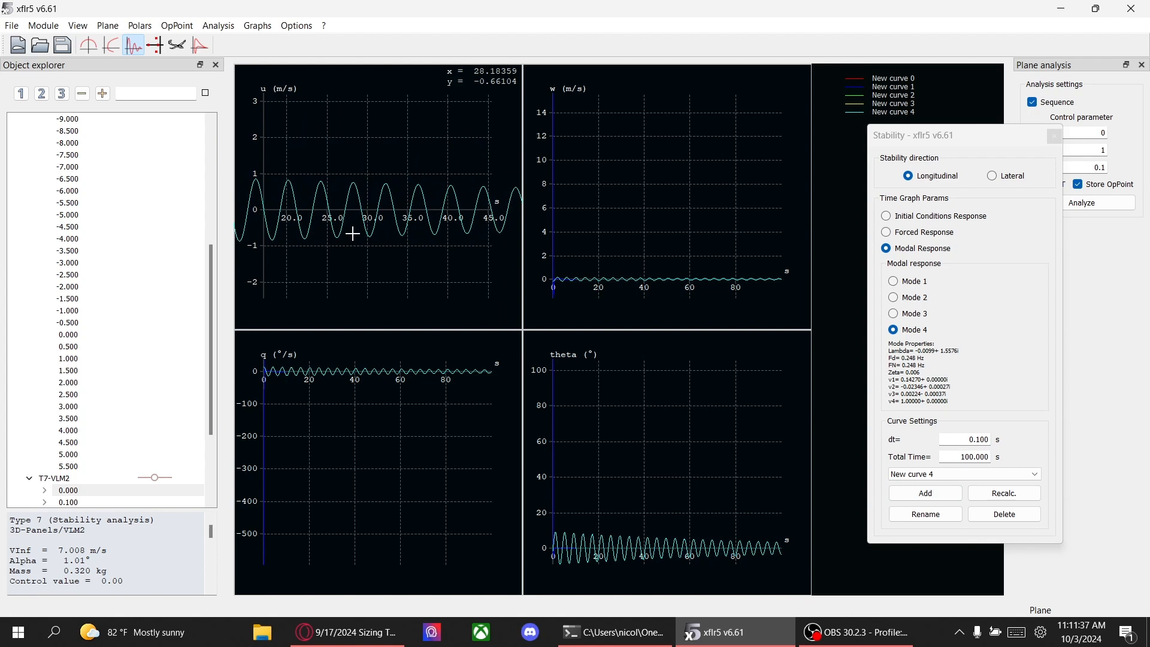